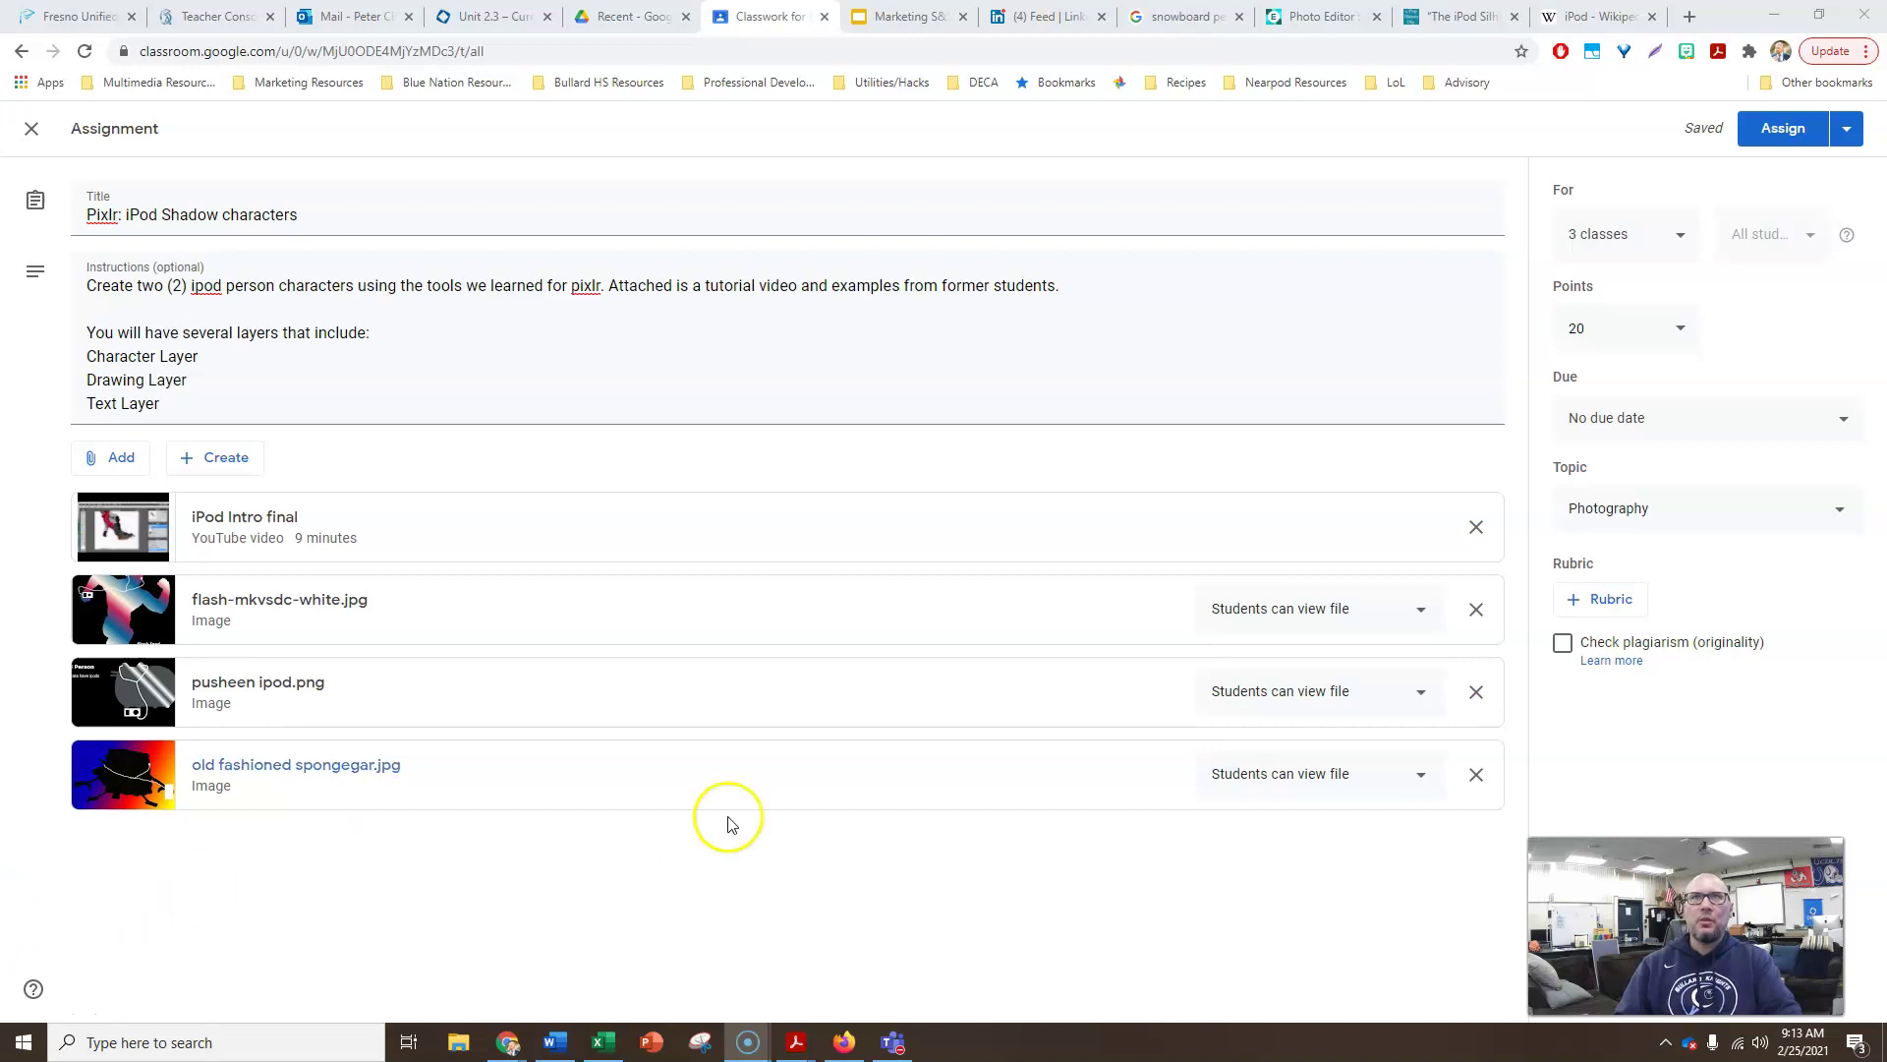
Review the Wikipedia article on the iPod and the Pop History Dig page "The iPod Silhouettes" for background.
{"action": "left_click", "coordinate": [1586, 18]}
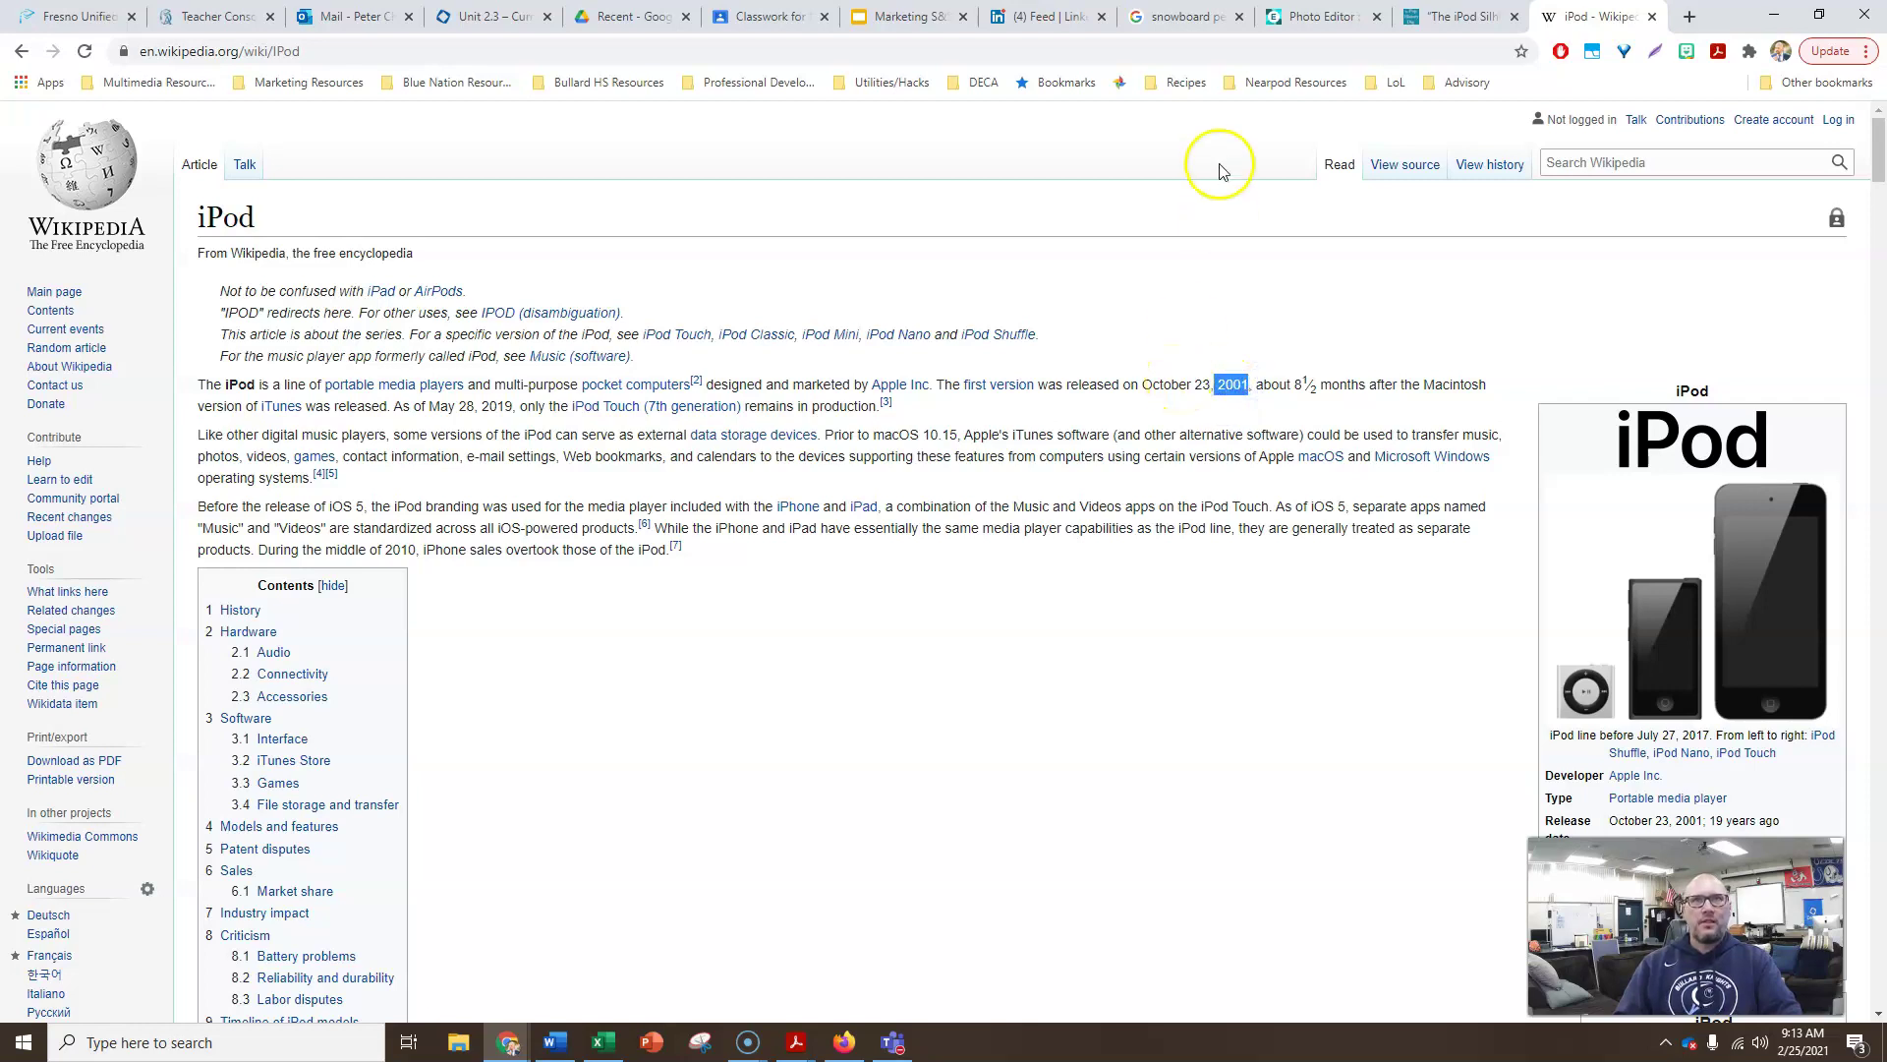
{"action": "left_click", "coordinate": [1443, 18]}
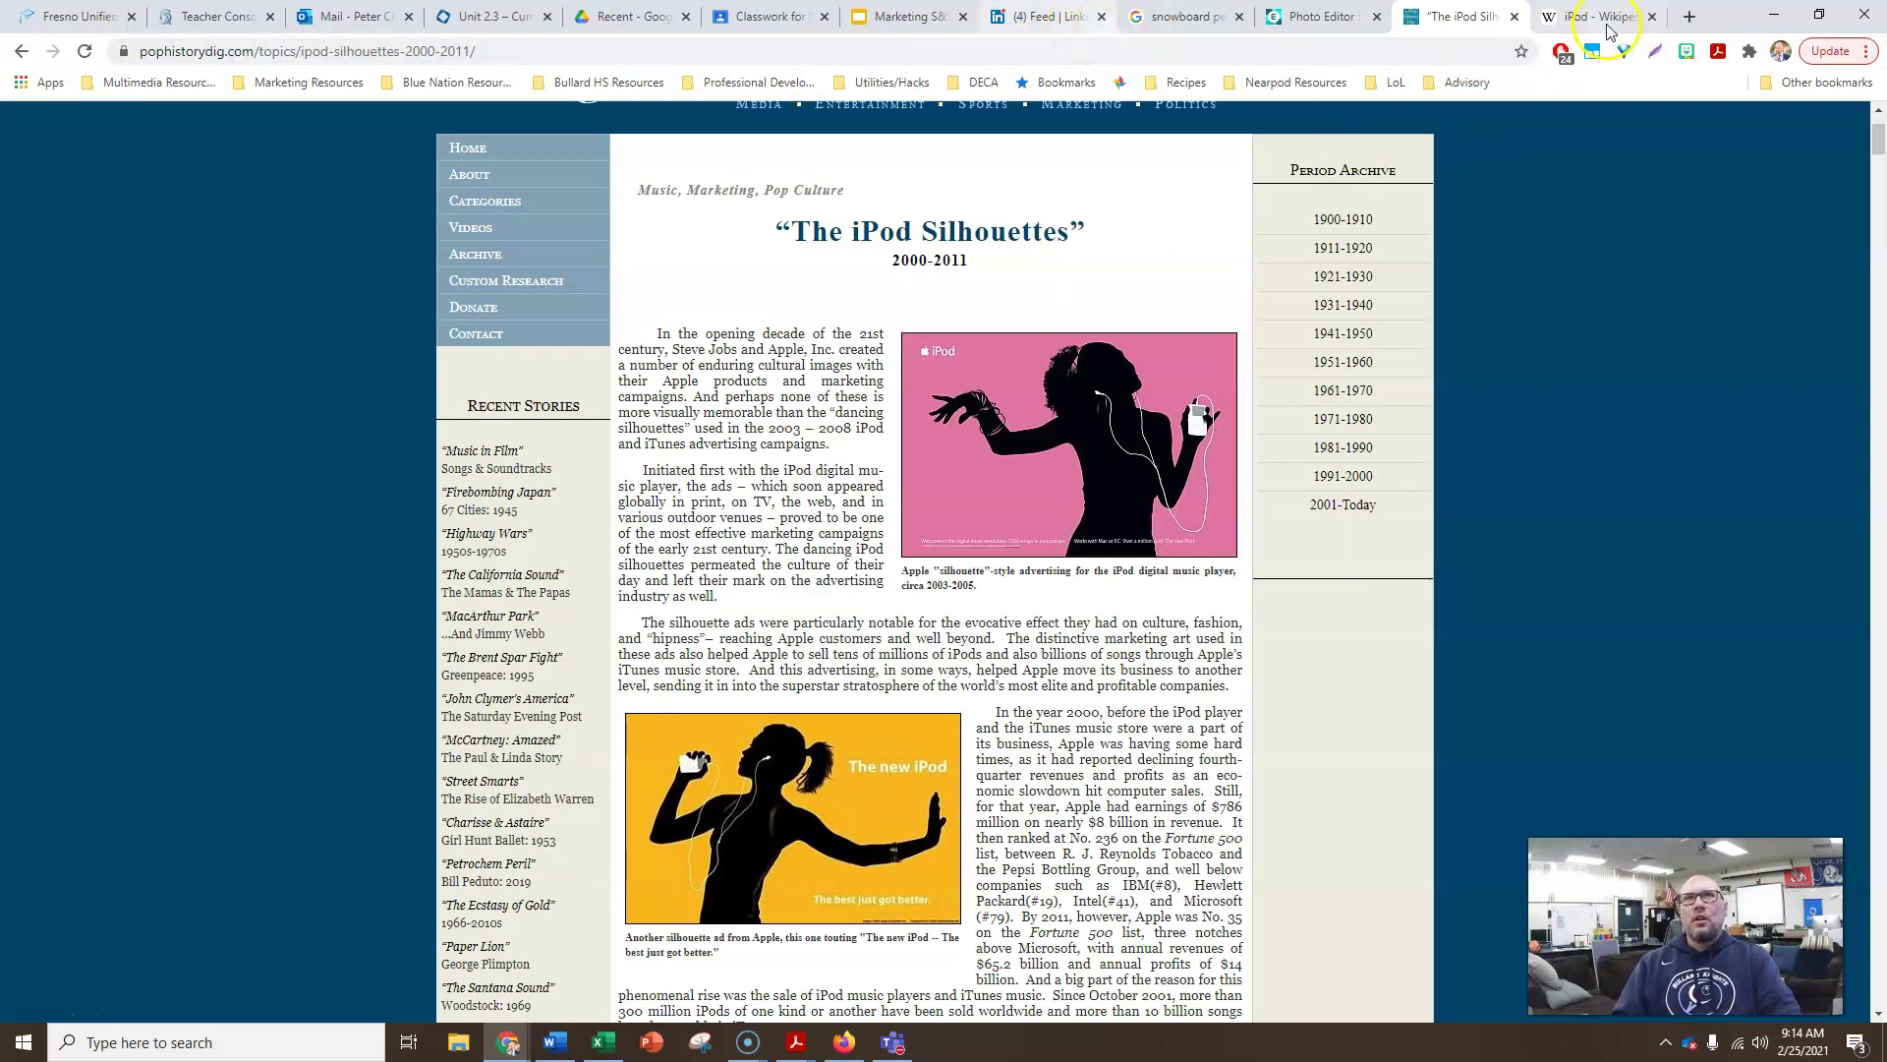
Switch to Pixlr E, view the recent snowboarder project pixlr-bg-result (2).png as an example, and return to the home page.
{"action": "left_click", "coordinate": [1313, 18]}
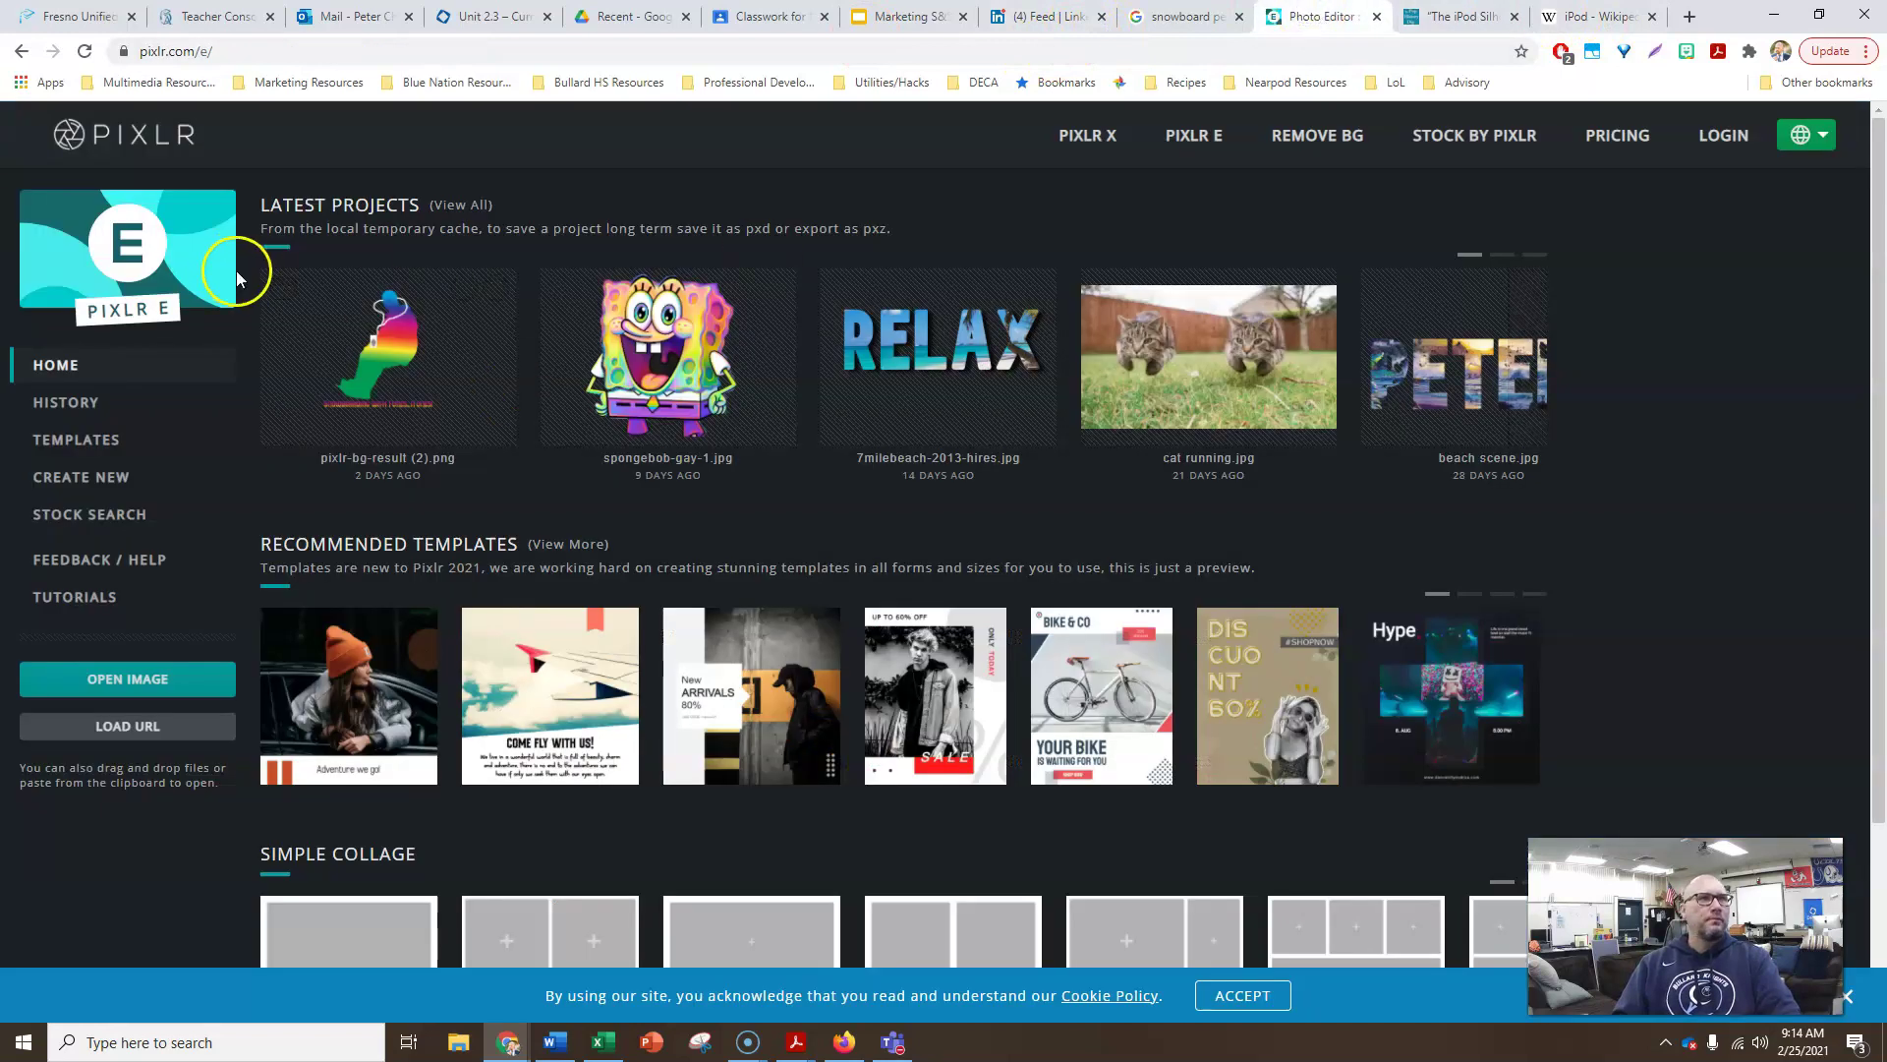
{"action": "left_click", "coordinate": [390, 366]}
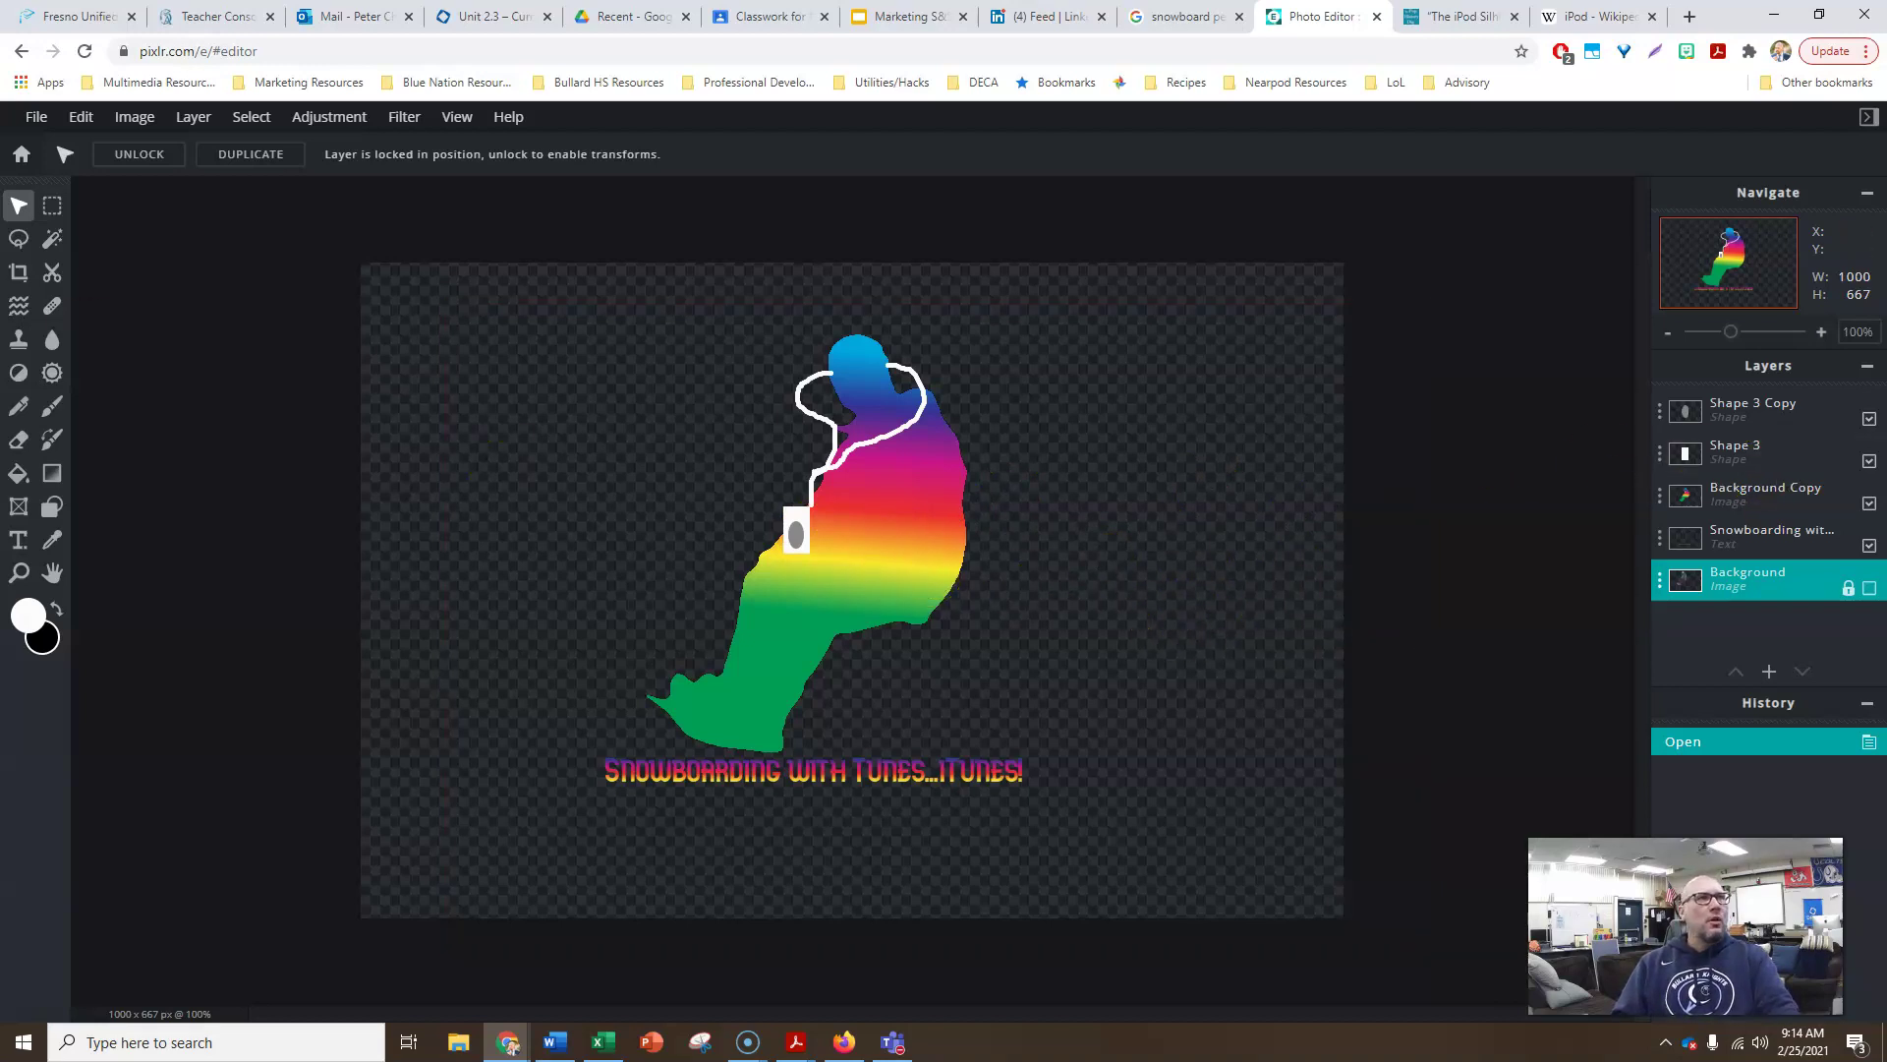
{"action": "left_click", "coordinate": [23, 156]}
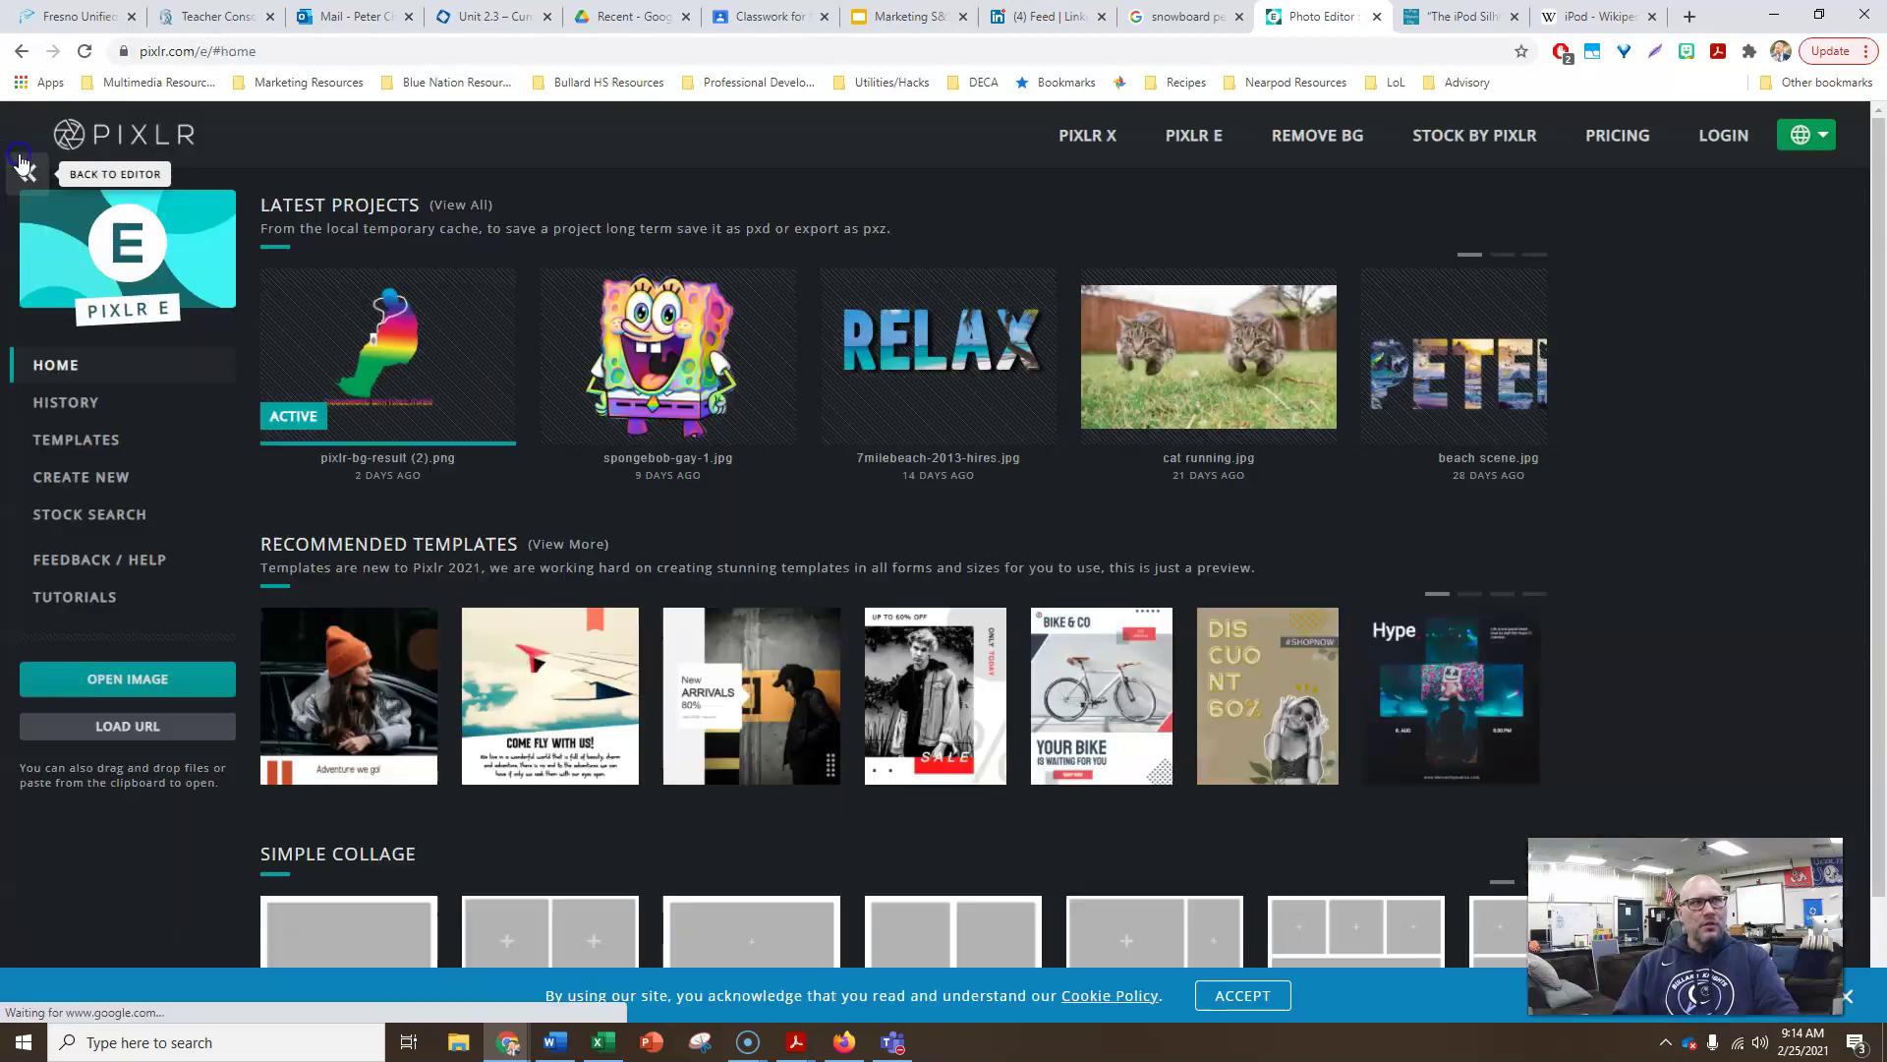
Open the image "snowboard person" from the Desktop folder.
{"action": "left_click", "coordinate": [128, 680]}
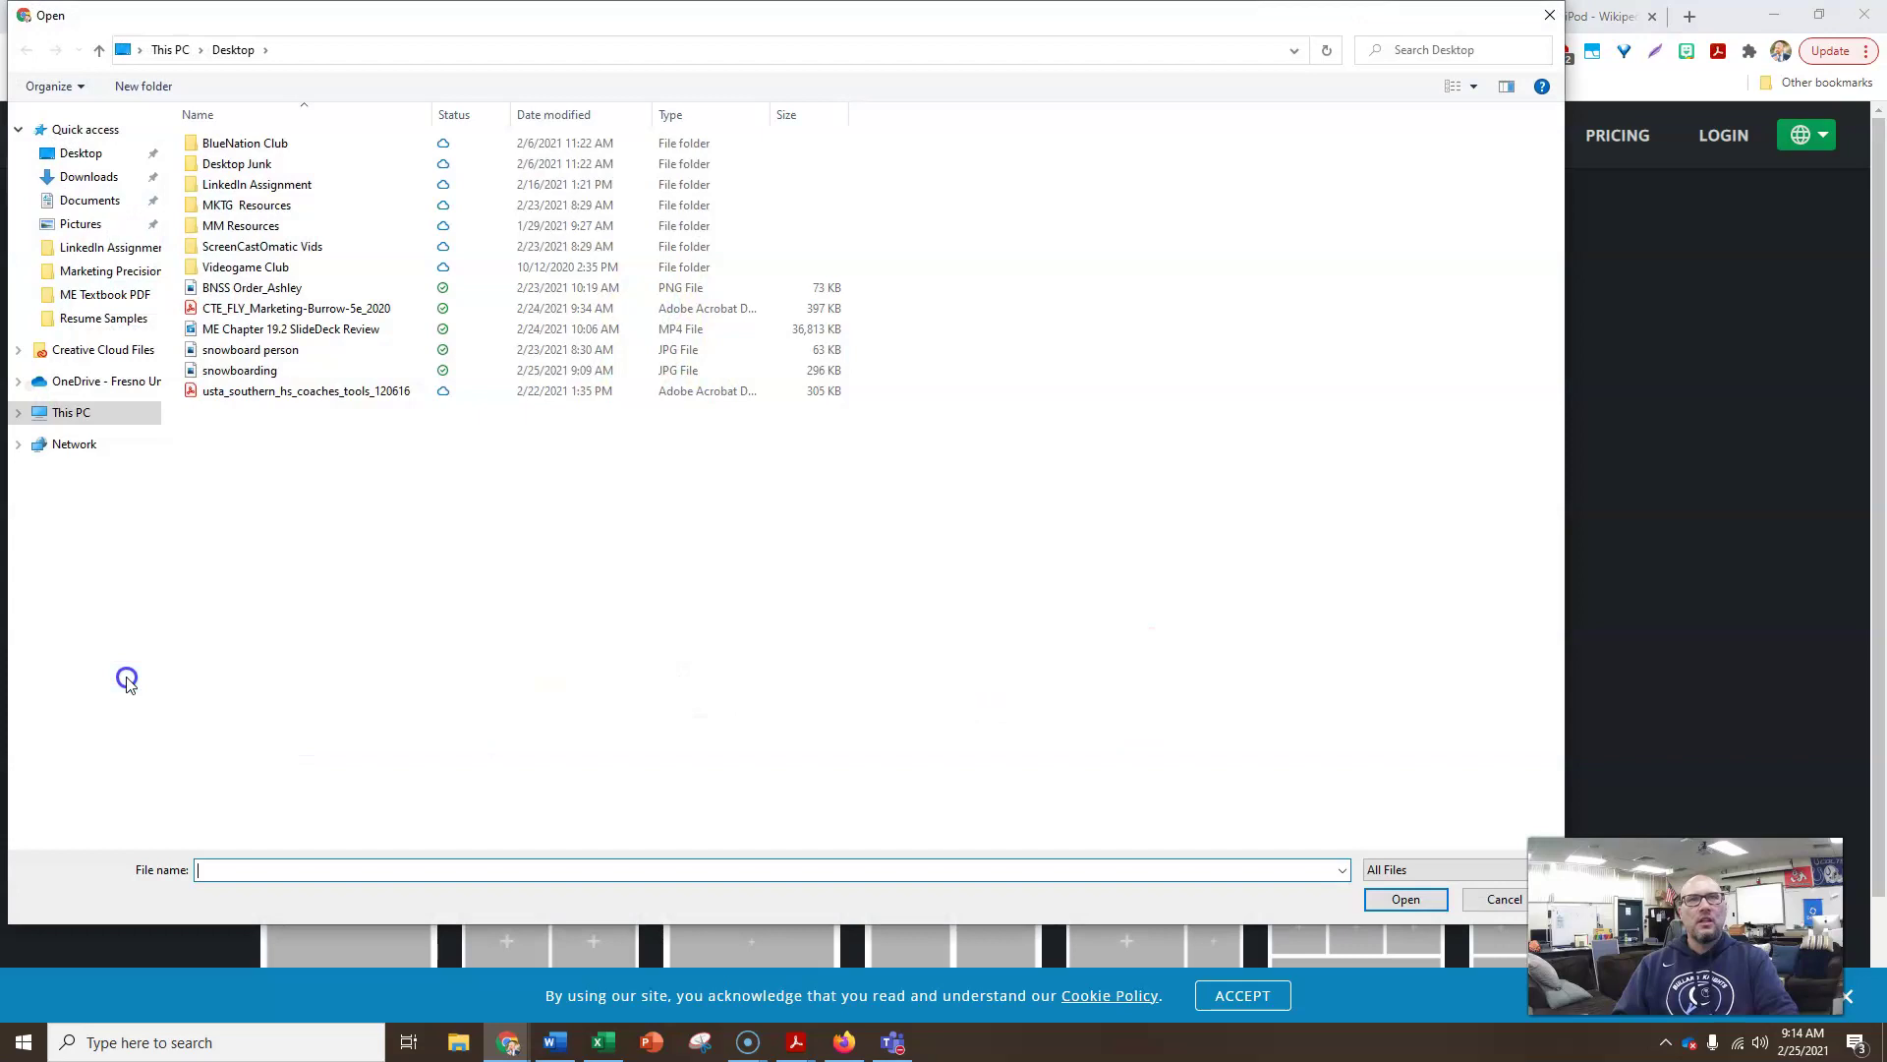
{"action": "double_click", "coordinate": [266, 356]}
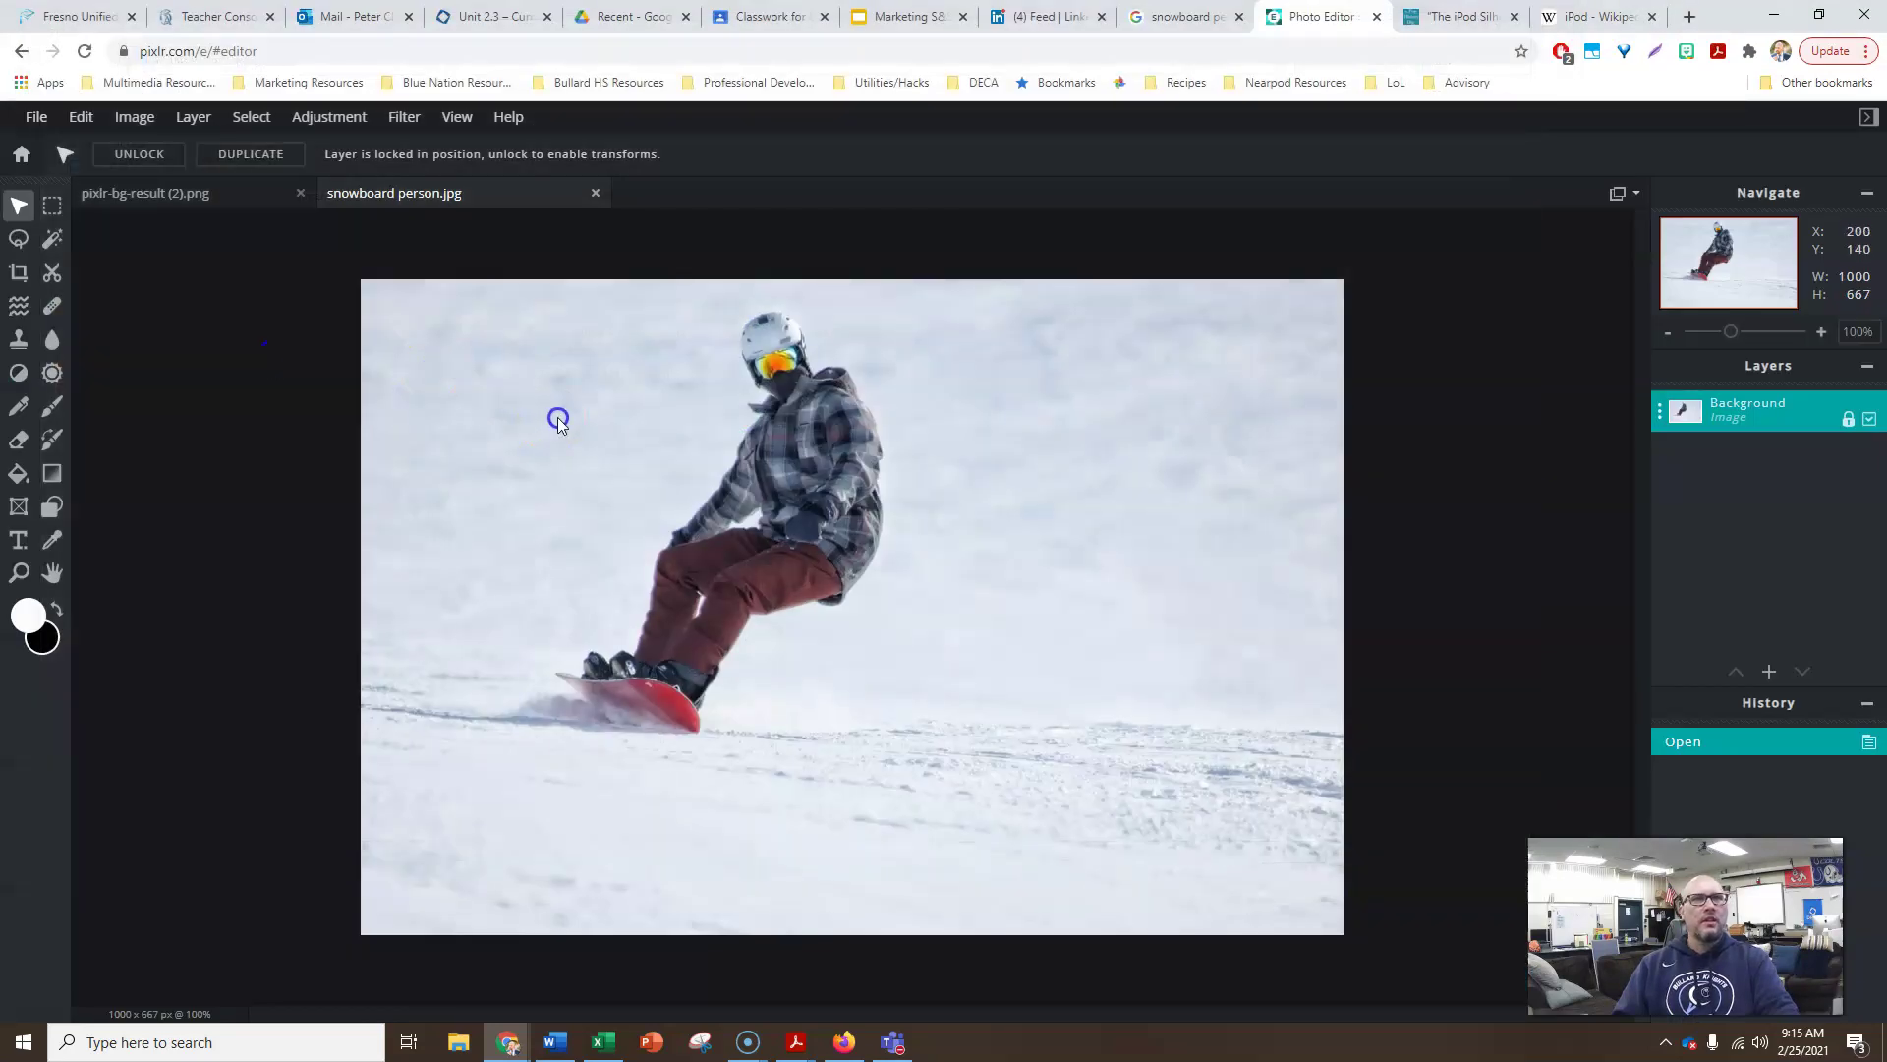
{"action": "left_click", "coordinate": [148, 247]}
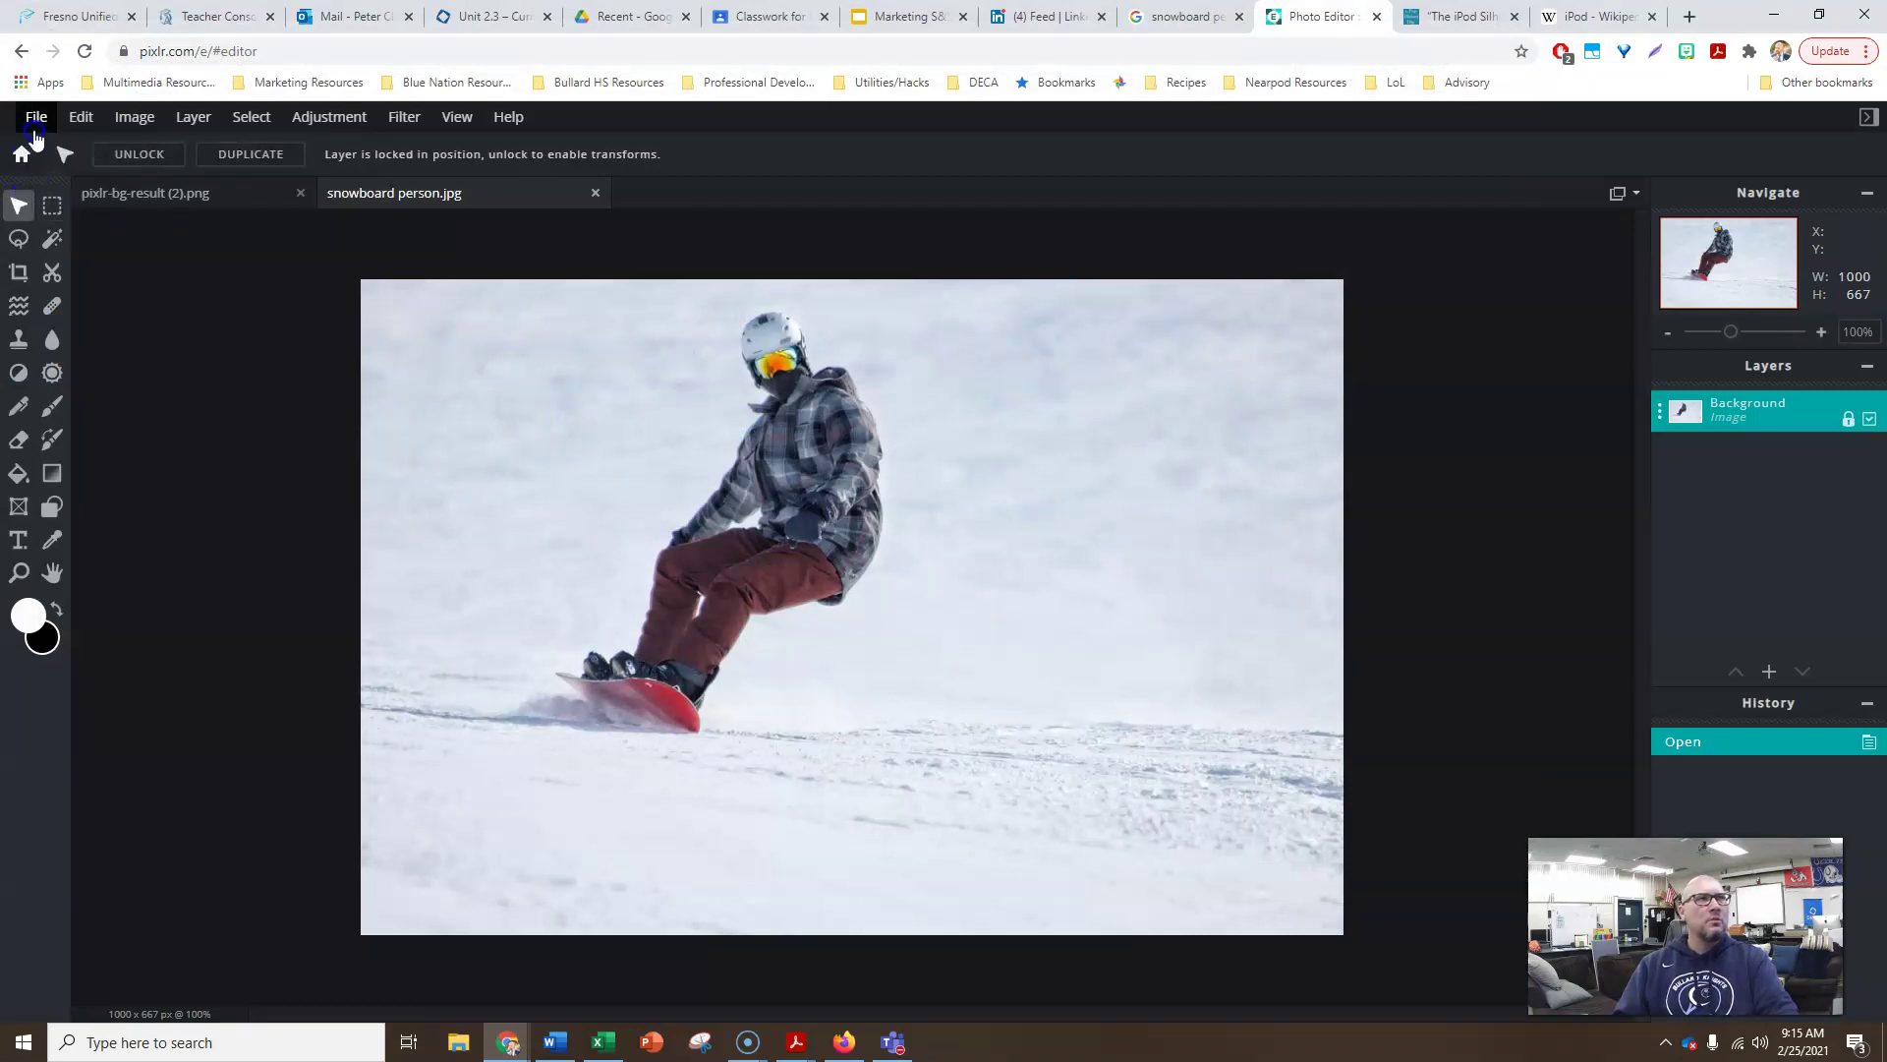
Open the image "snowboarding" from the Desktop folder as another document.
{"action": "left_click", "coordinate": [36, 120]}
{"action": "left_click", "coordinate": [65, 169]}
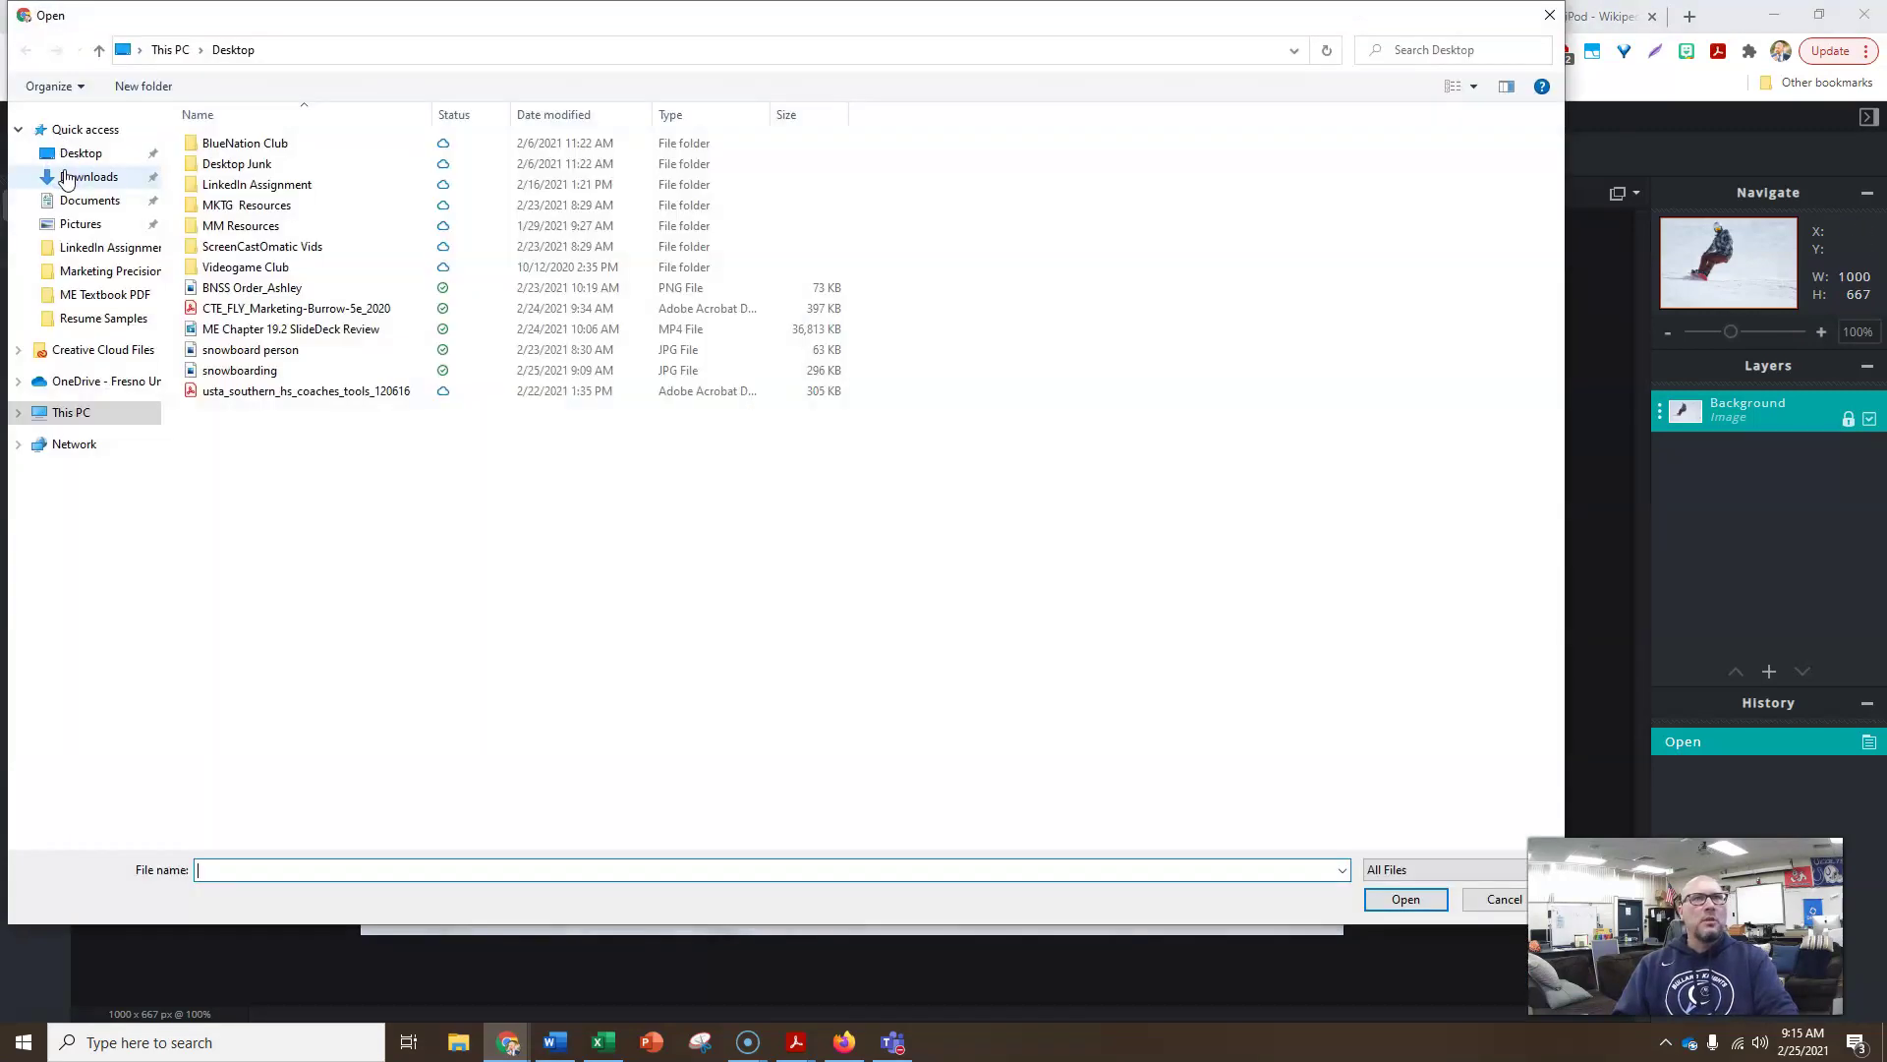
{"action": "double_click", "coordinate": [249, 369]}
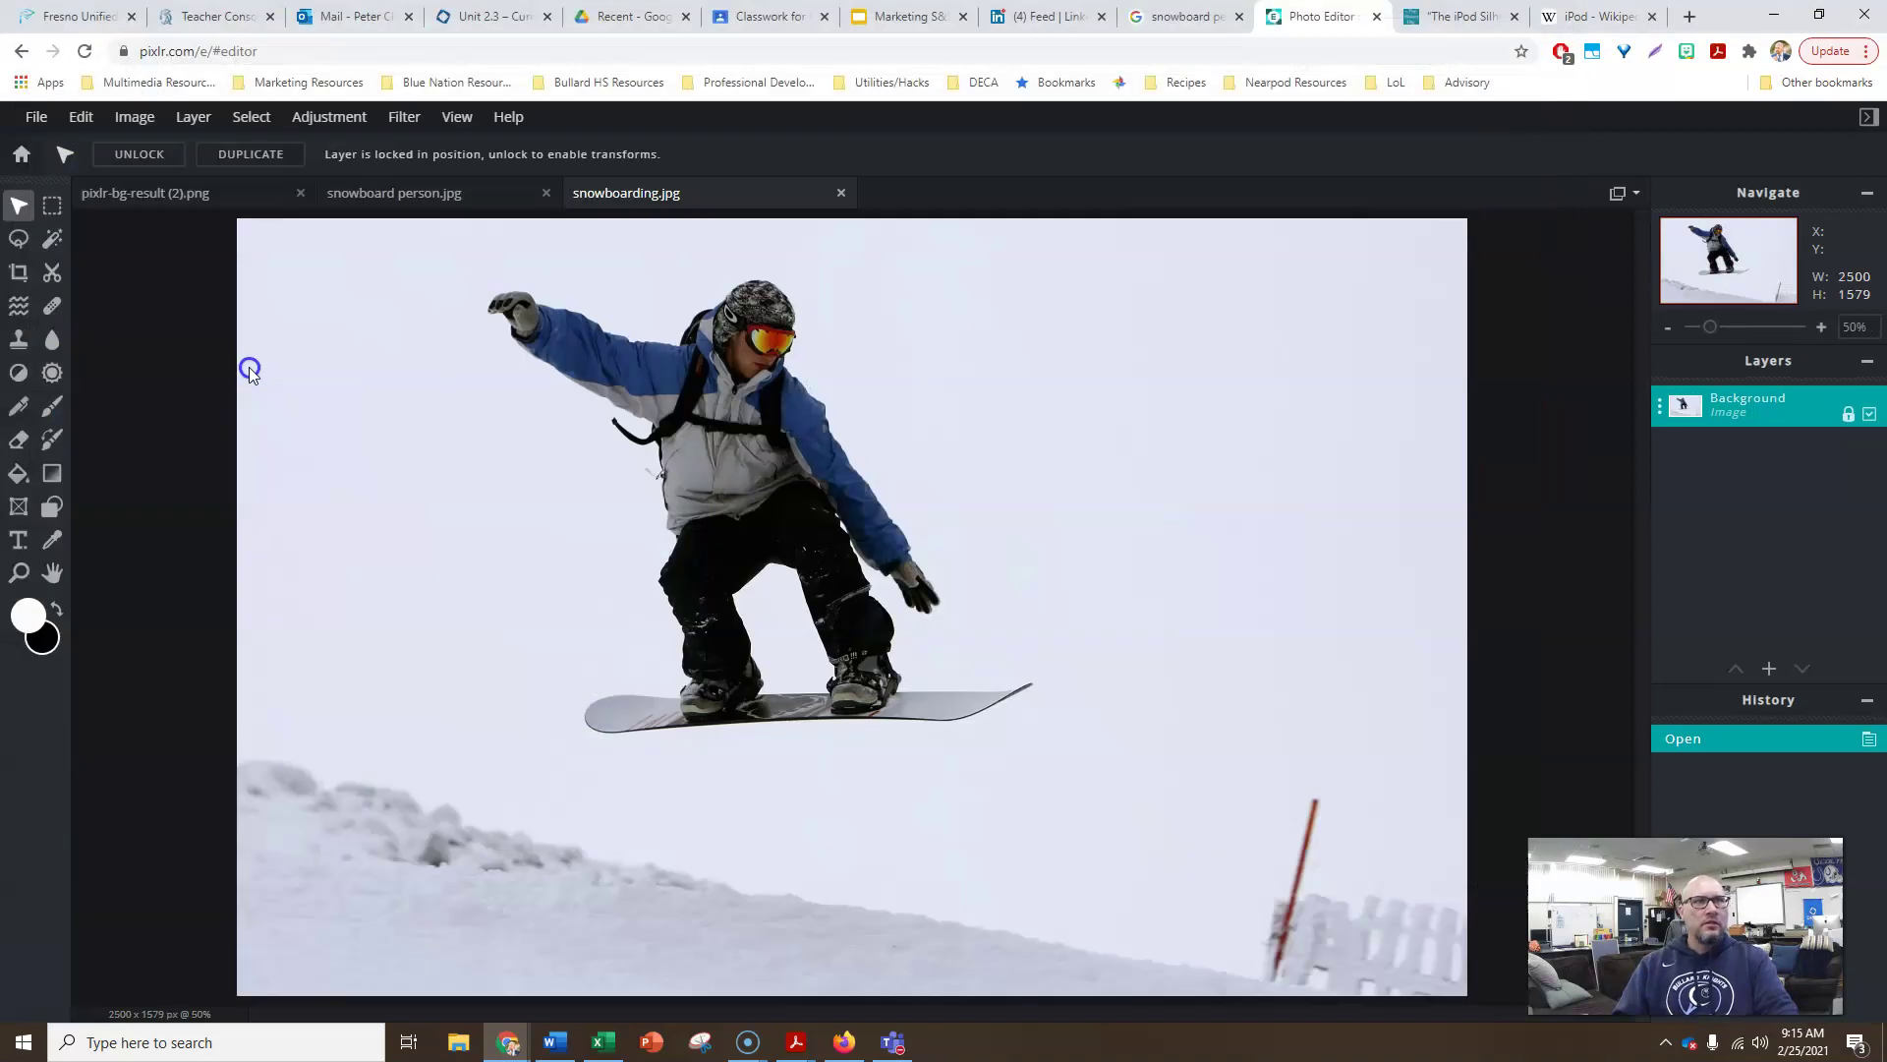
{"action": "left_click", "coordinate": [534, 356]}
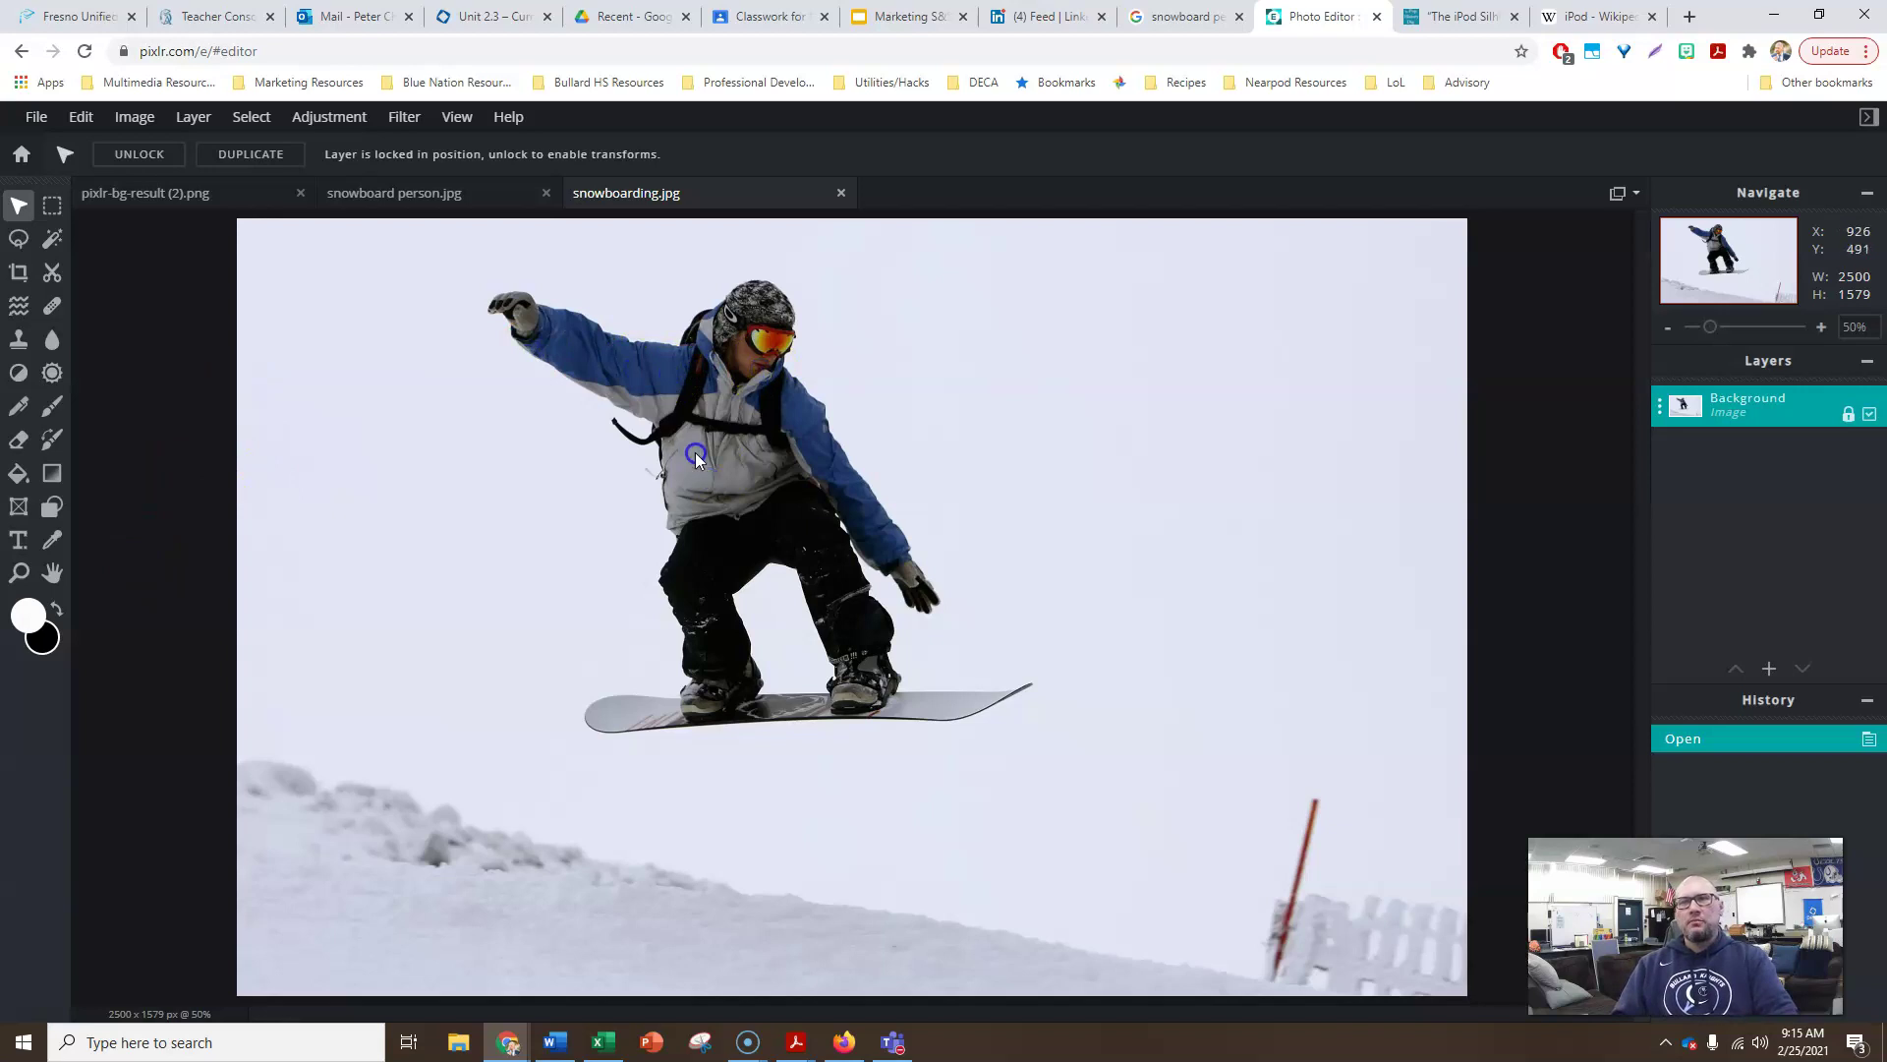
{"action": "left_click", "coordinate": [160, 349]}
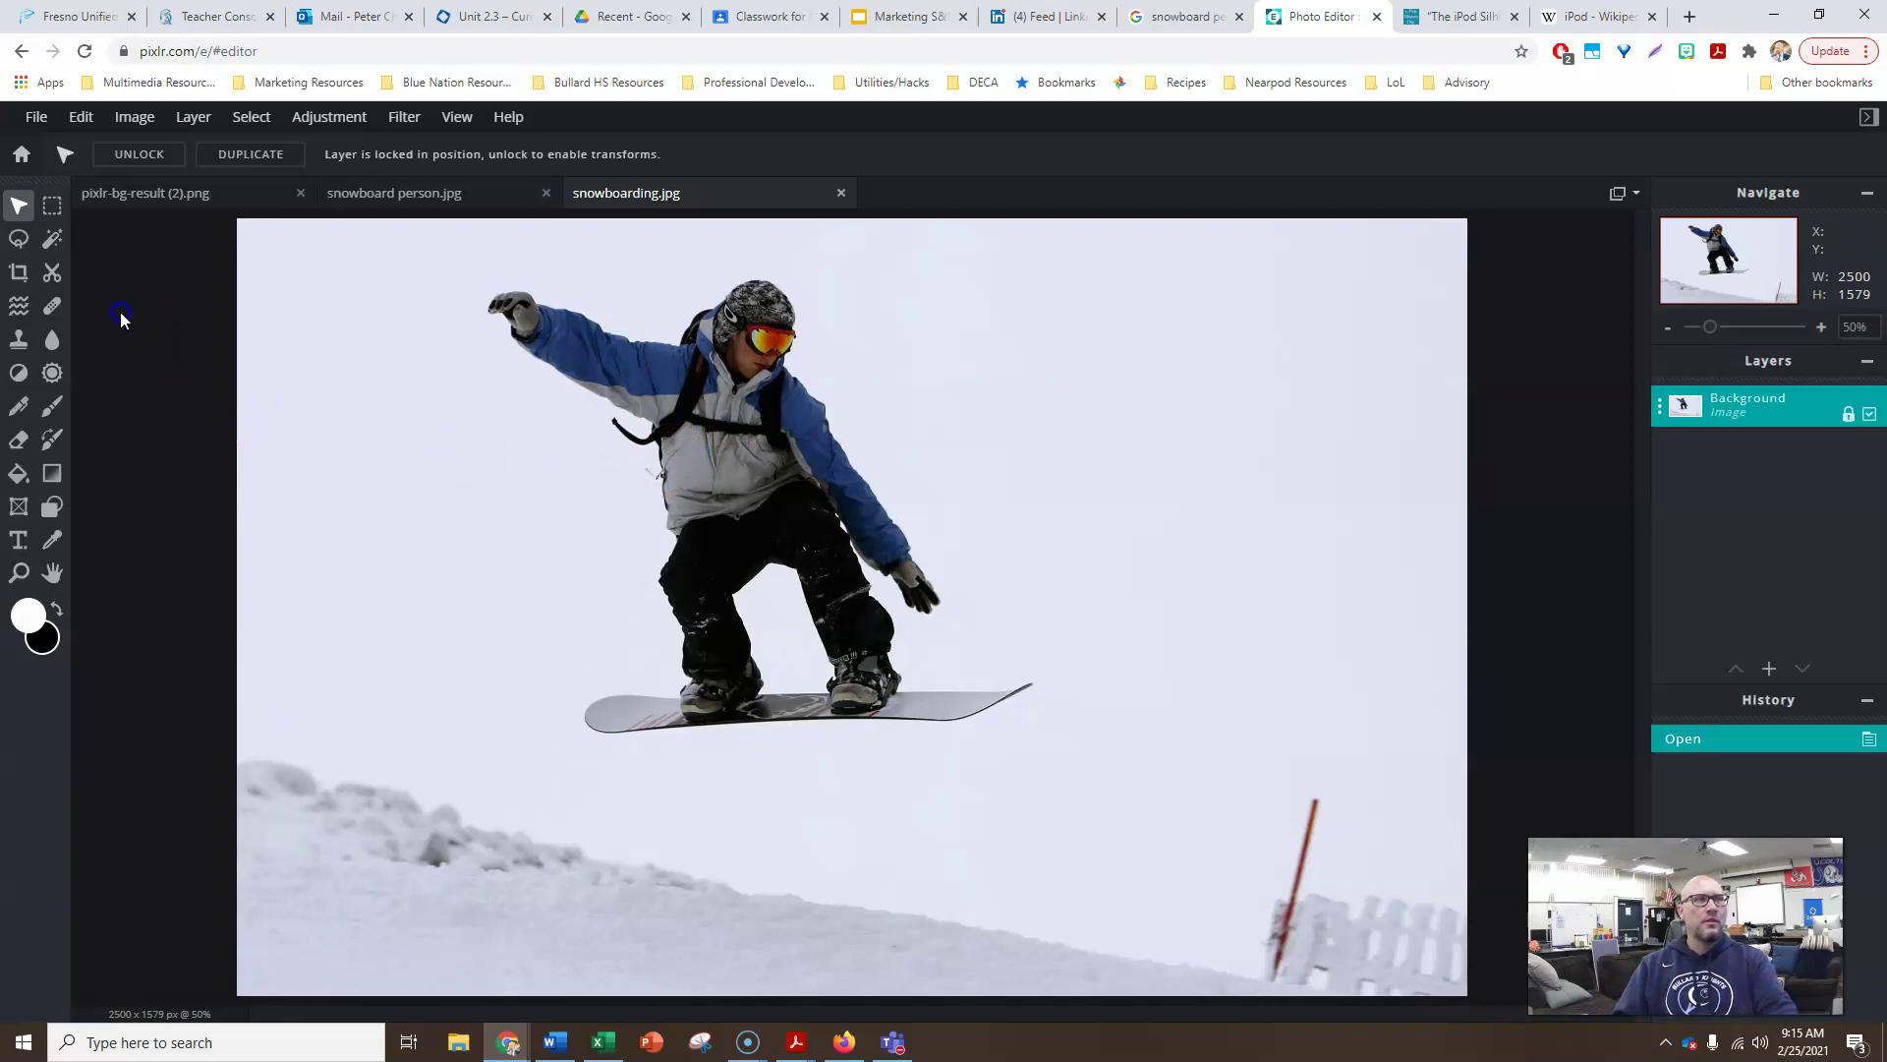
Clear the white background around the snowboarder and between the legs with the Wand at tolerance 32, and deselect.
{"action": "left_click", "coordinate": [53, 246]}
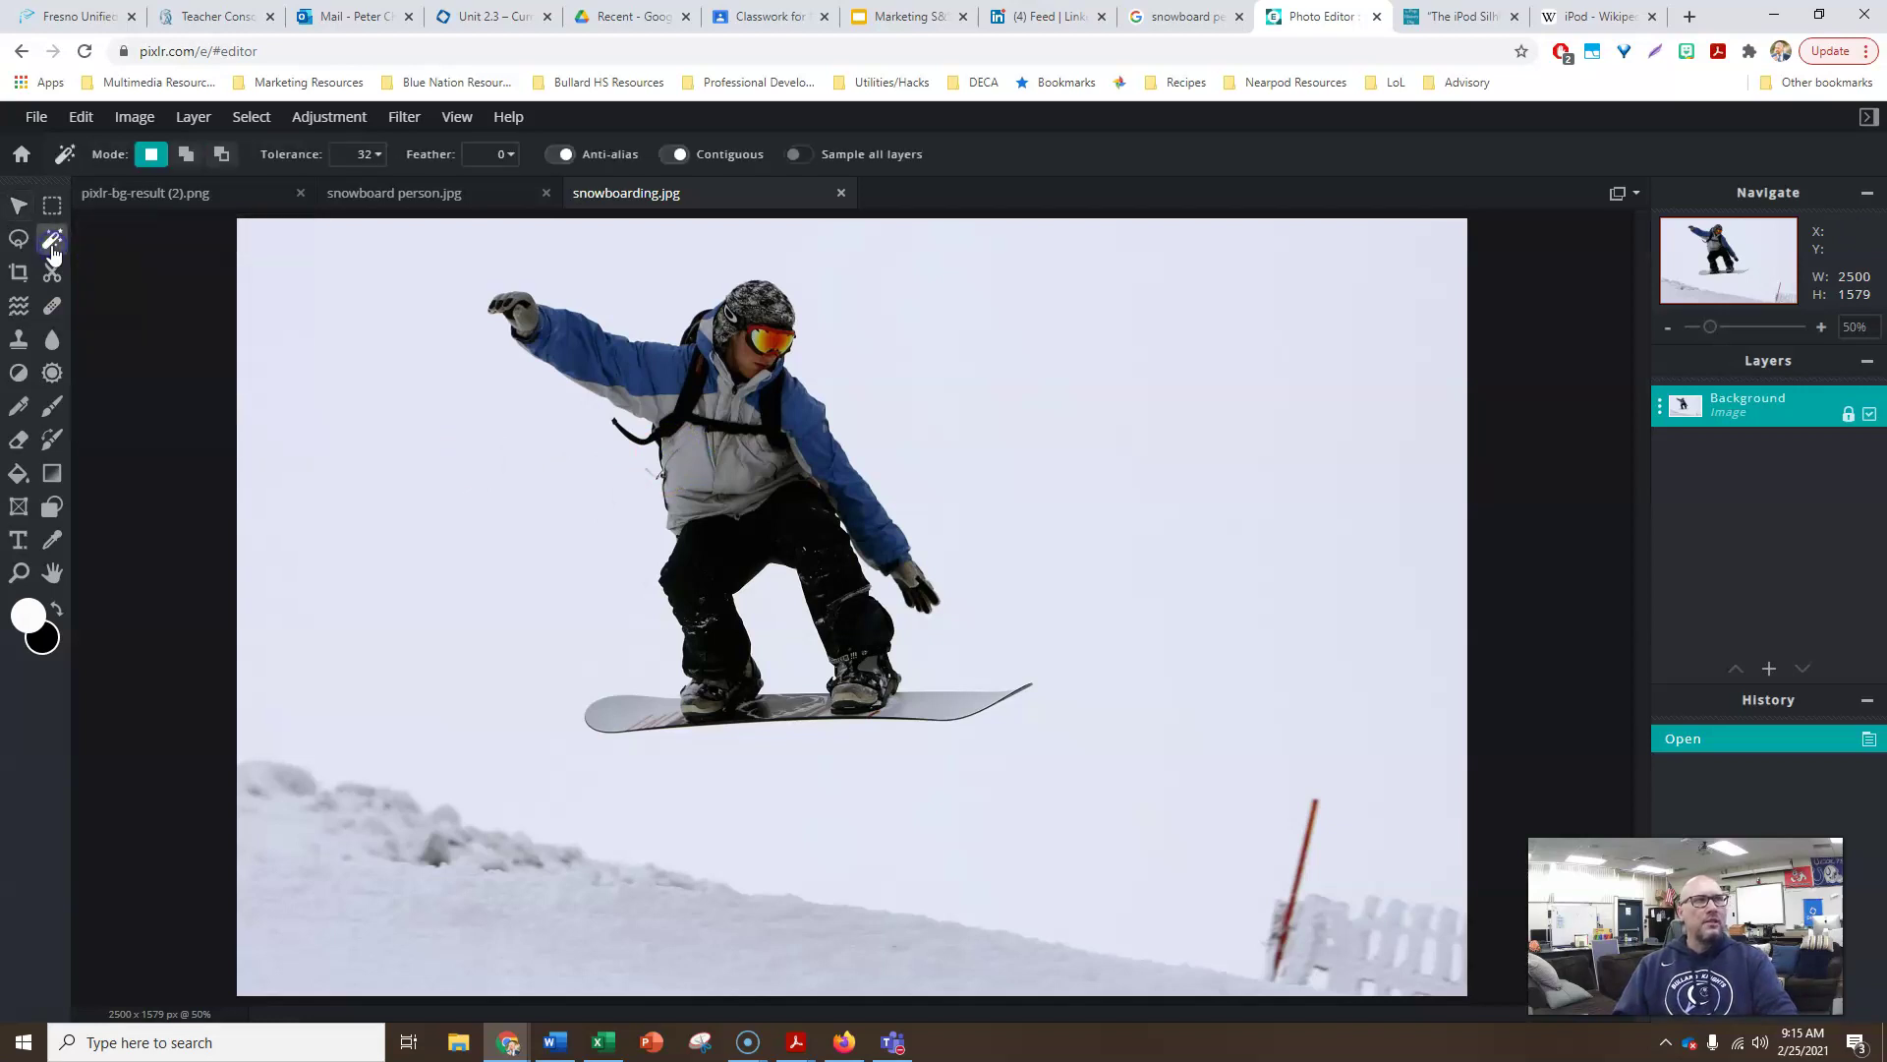
{"action": "left_click", "coordinate": [298, 365]}
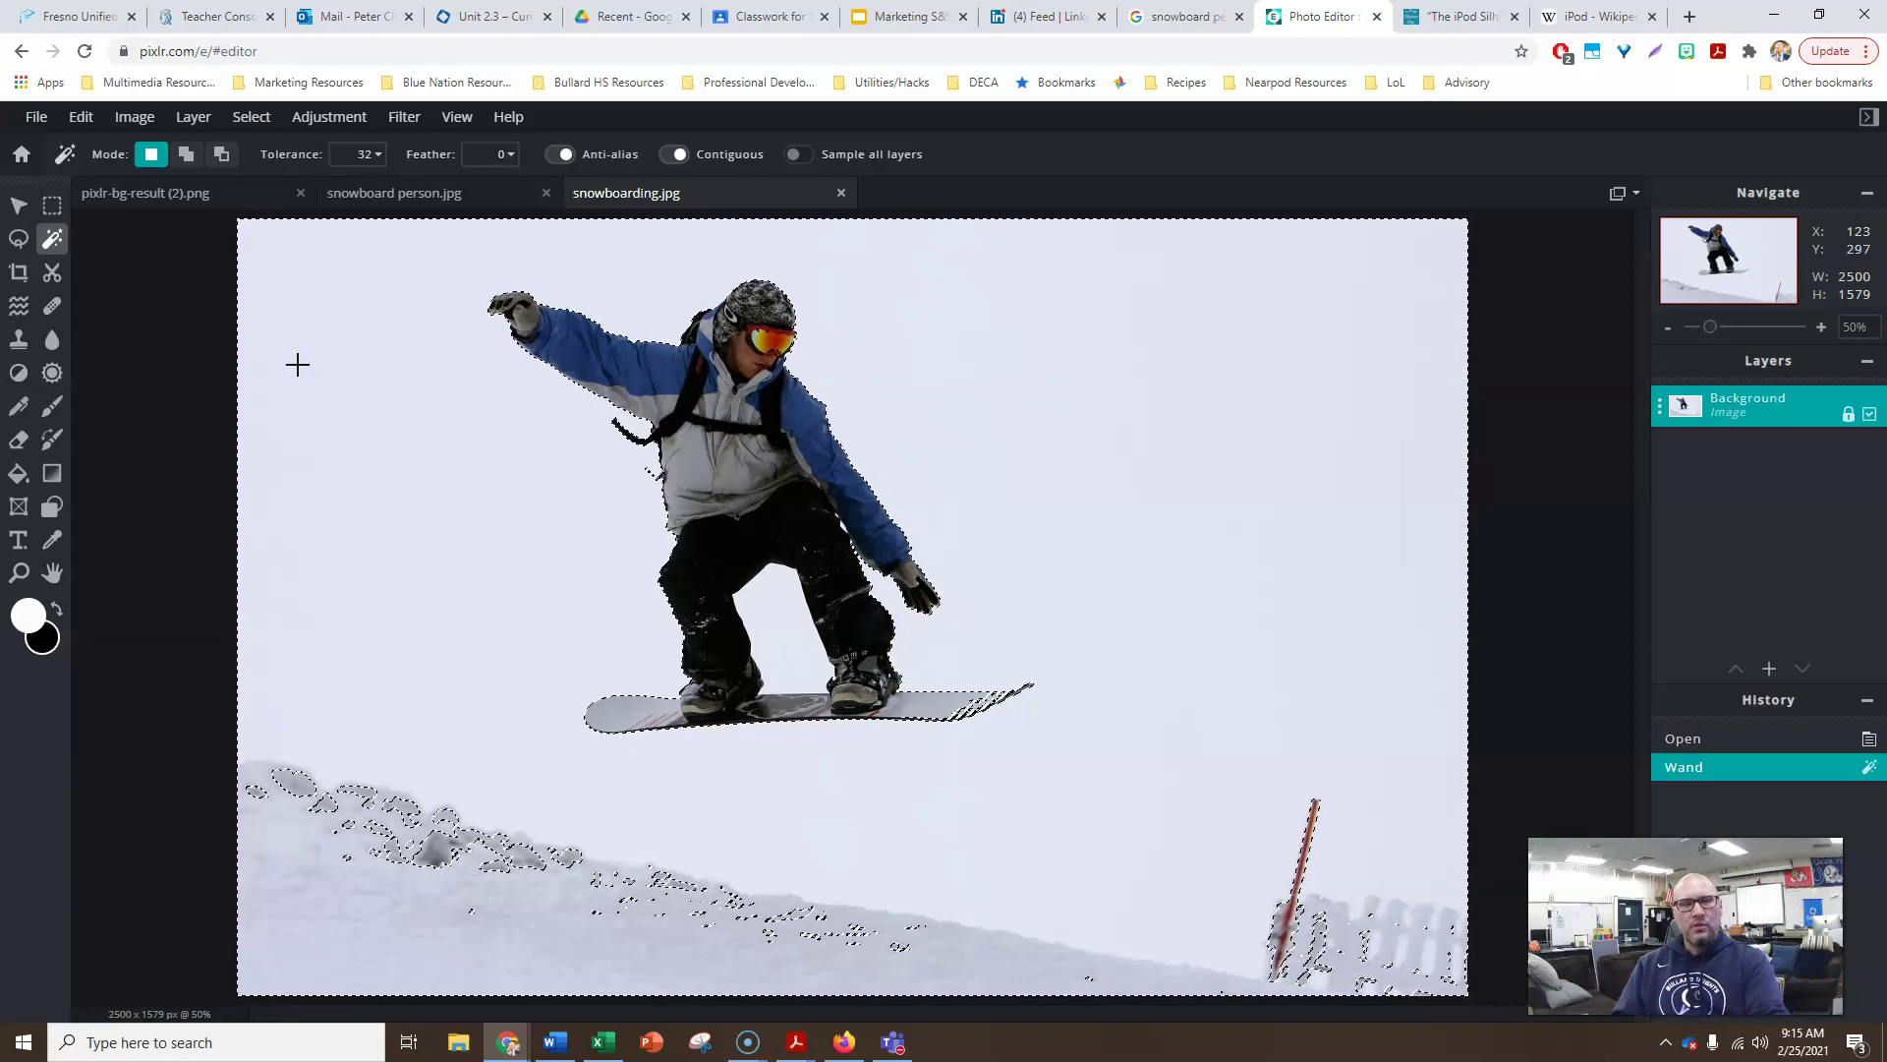
{"action": "key", "text": "Delete"}
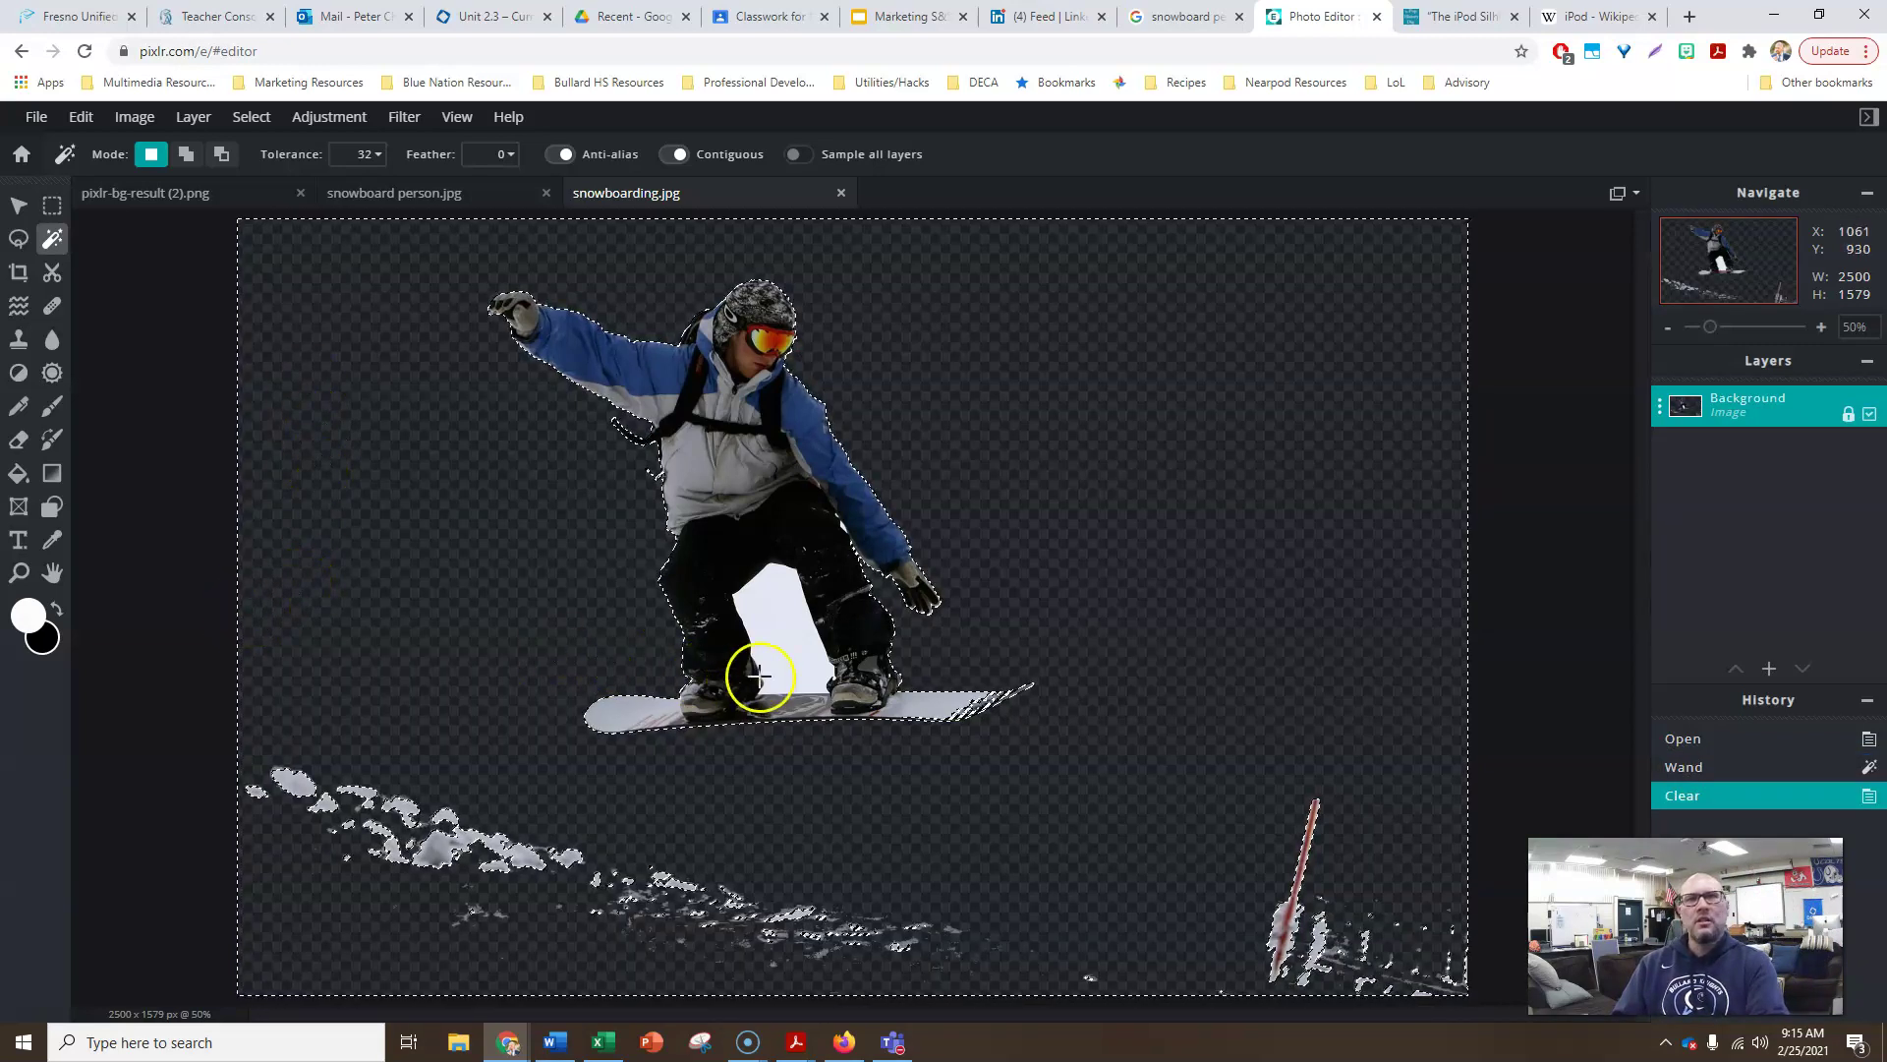
{"action": "left_click", "coordinate": [778, 628]}
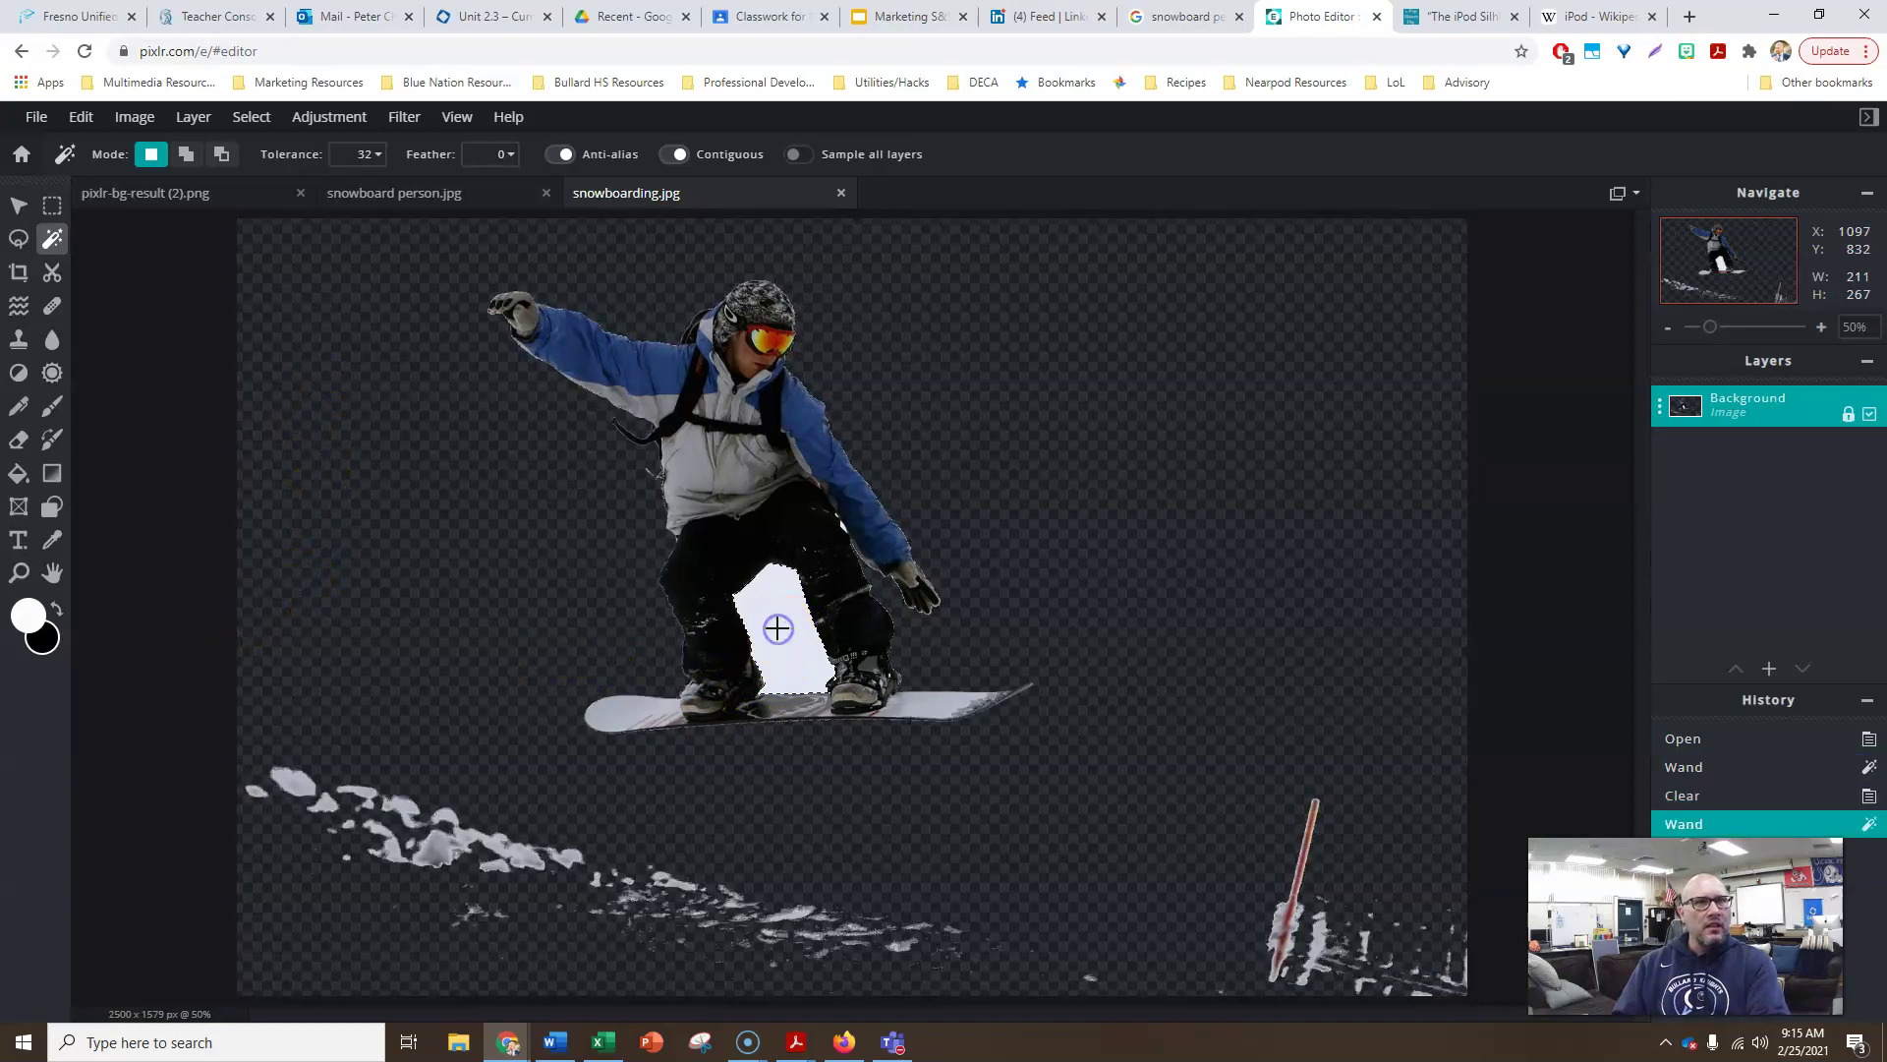
{"action": "key", "text": "Delete"}
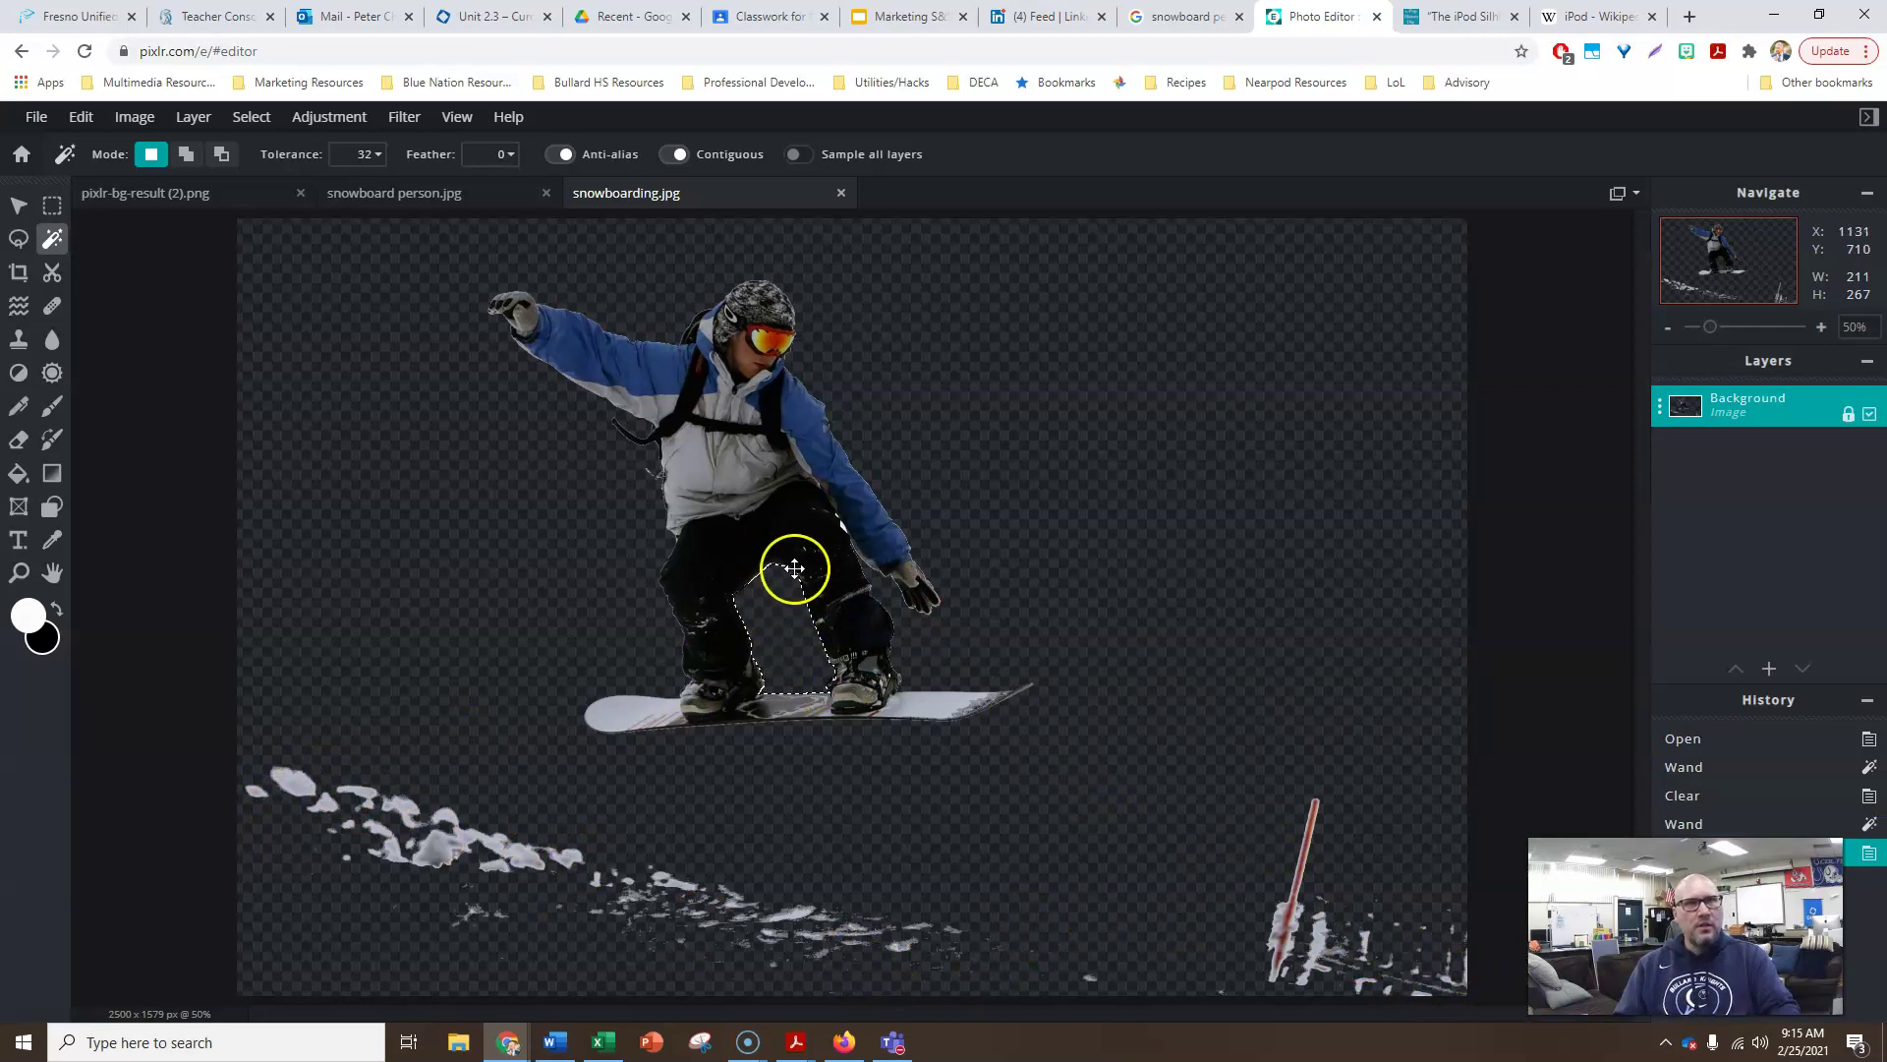
{"action": "key", "text": "ctrl+d"}
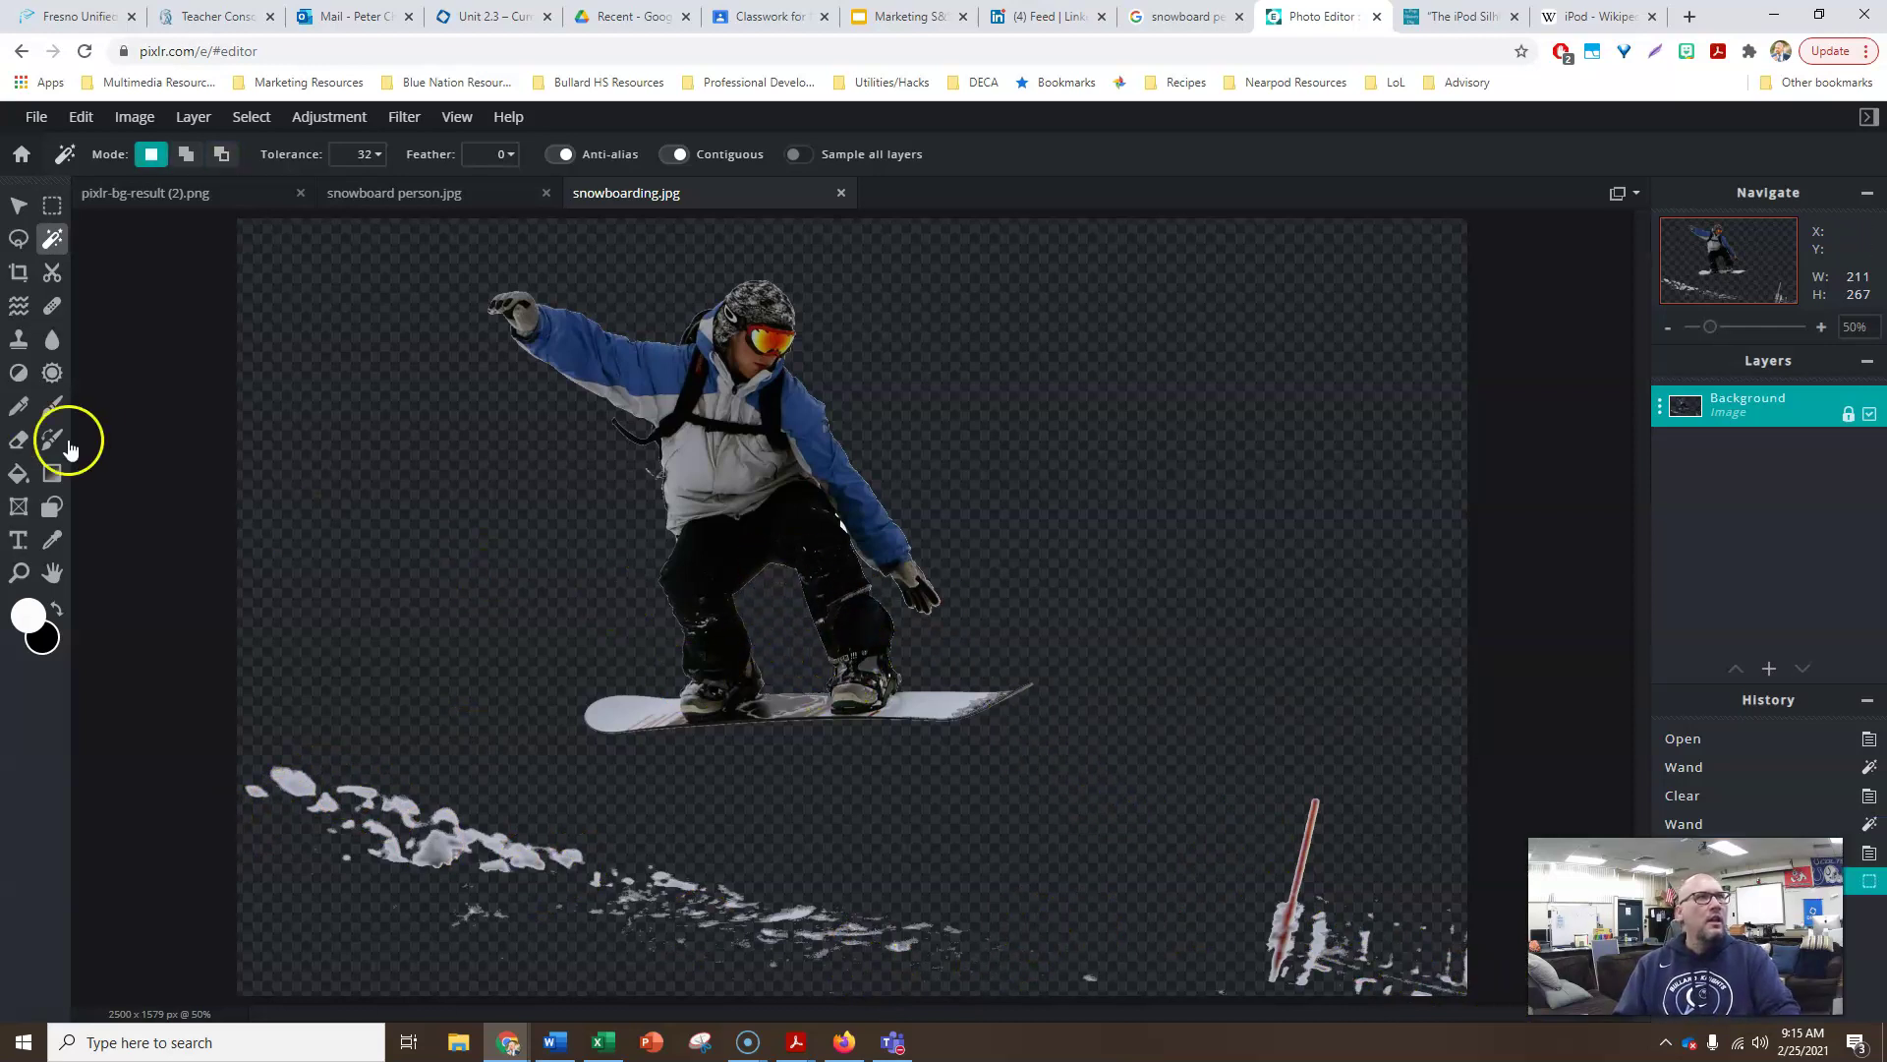
Erase the leftover snow, pole and fence around the snowboarder with a hard round 400 px eraser.
{"action": "left_click", "coordinate": [18, 441]}
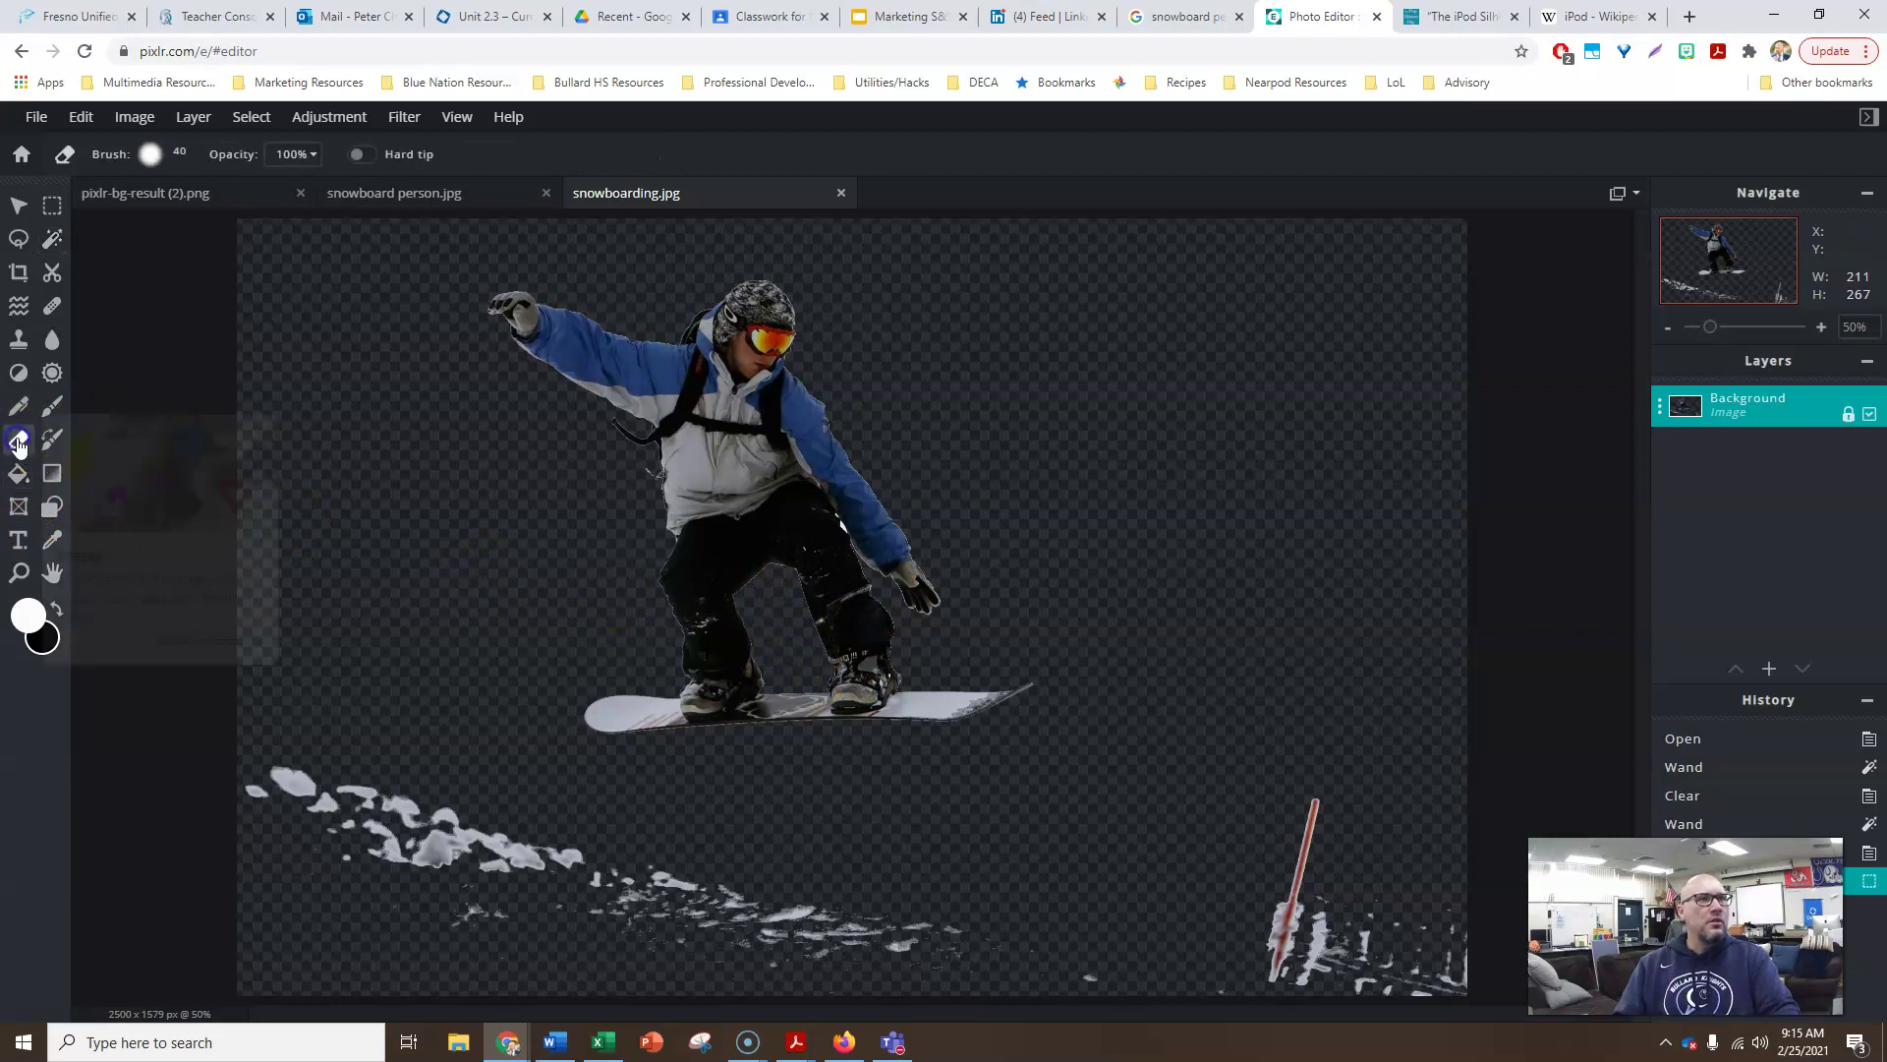
{"action": "left_click", "coordinate": [177, 152]}
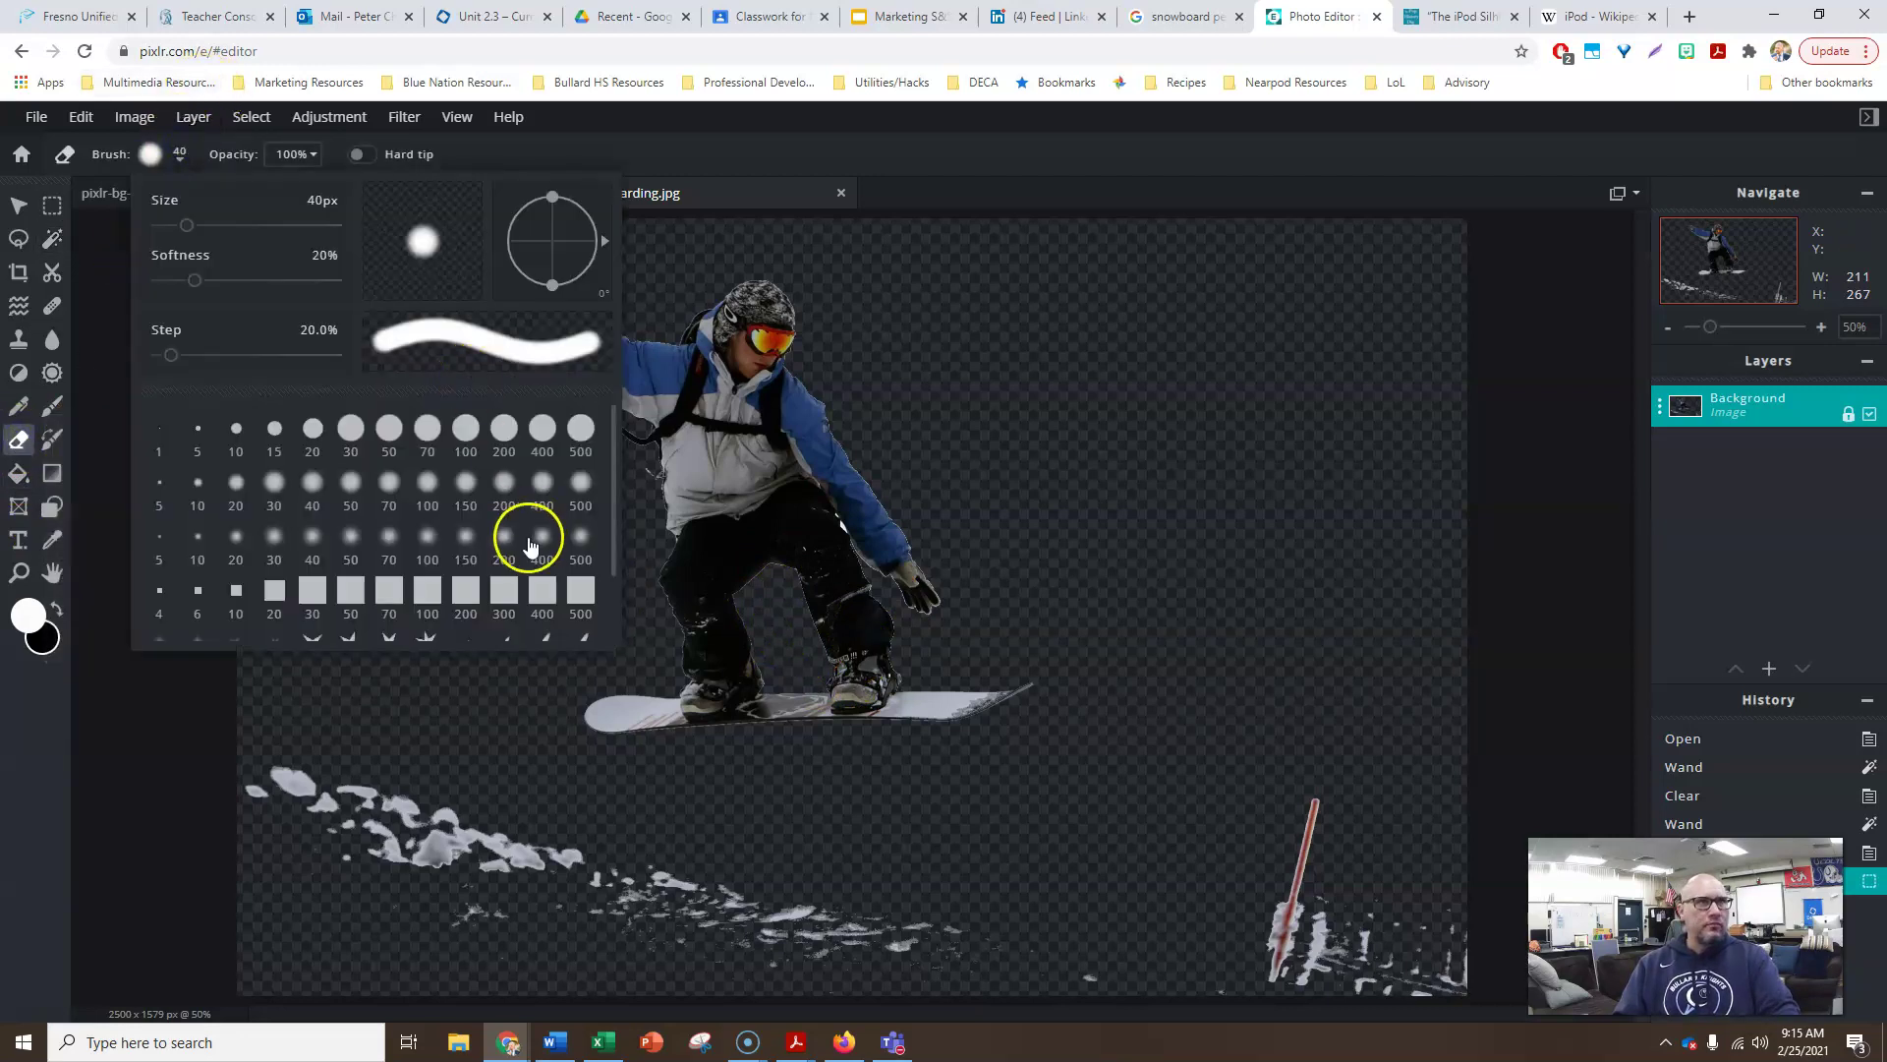
{"action": "left_click", "coordinate": [541, 429]}
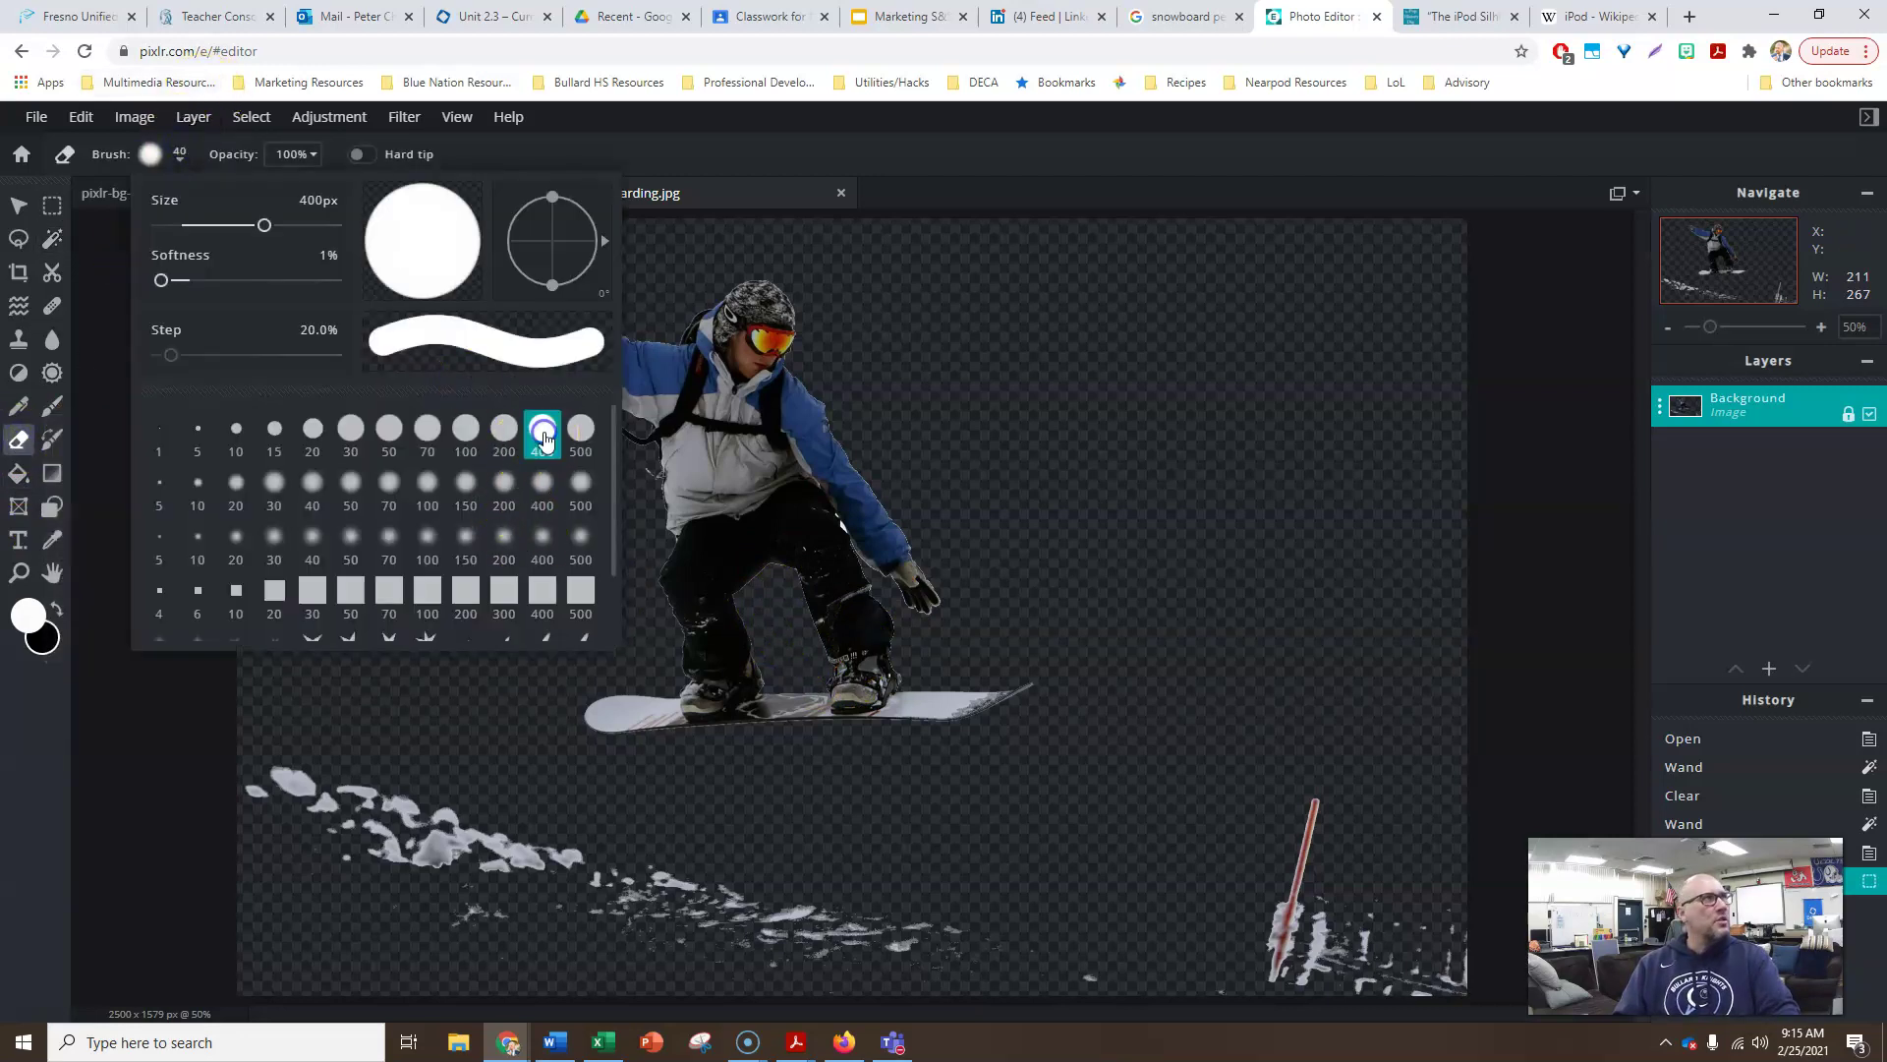
{"action": "left_click", "coordinate": [364, 774]}
{"action": "mouse_move", "coordinate": [286, 793]}
{"action": "left_mouse_down"}
{"action": "mouse_move", "coordinate": [577, 893]}
{"action": "mouse_move", "coordinate": [938, 940]}
{"action": "mouse_move", "coordinate": [1319, 952]}
{"action": "mouse_move", "coordinate": [1335, 835]}
{"action": "left_mouse_up"}
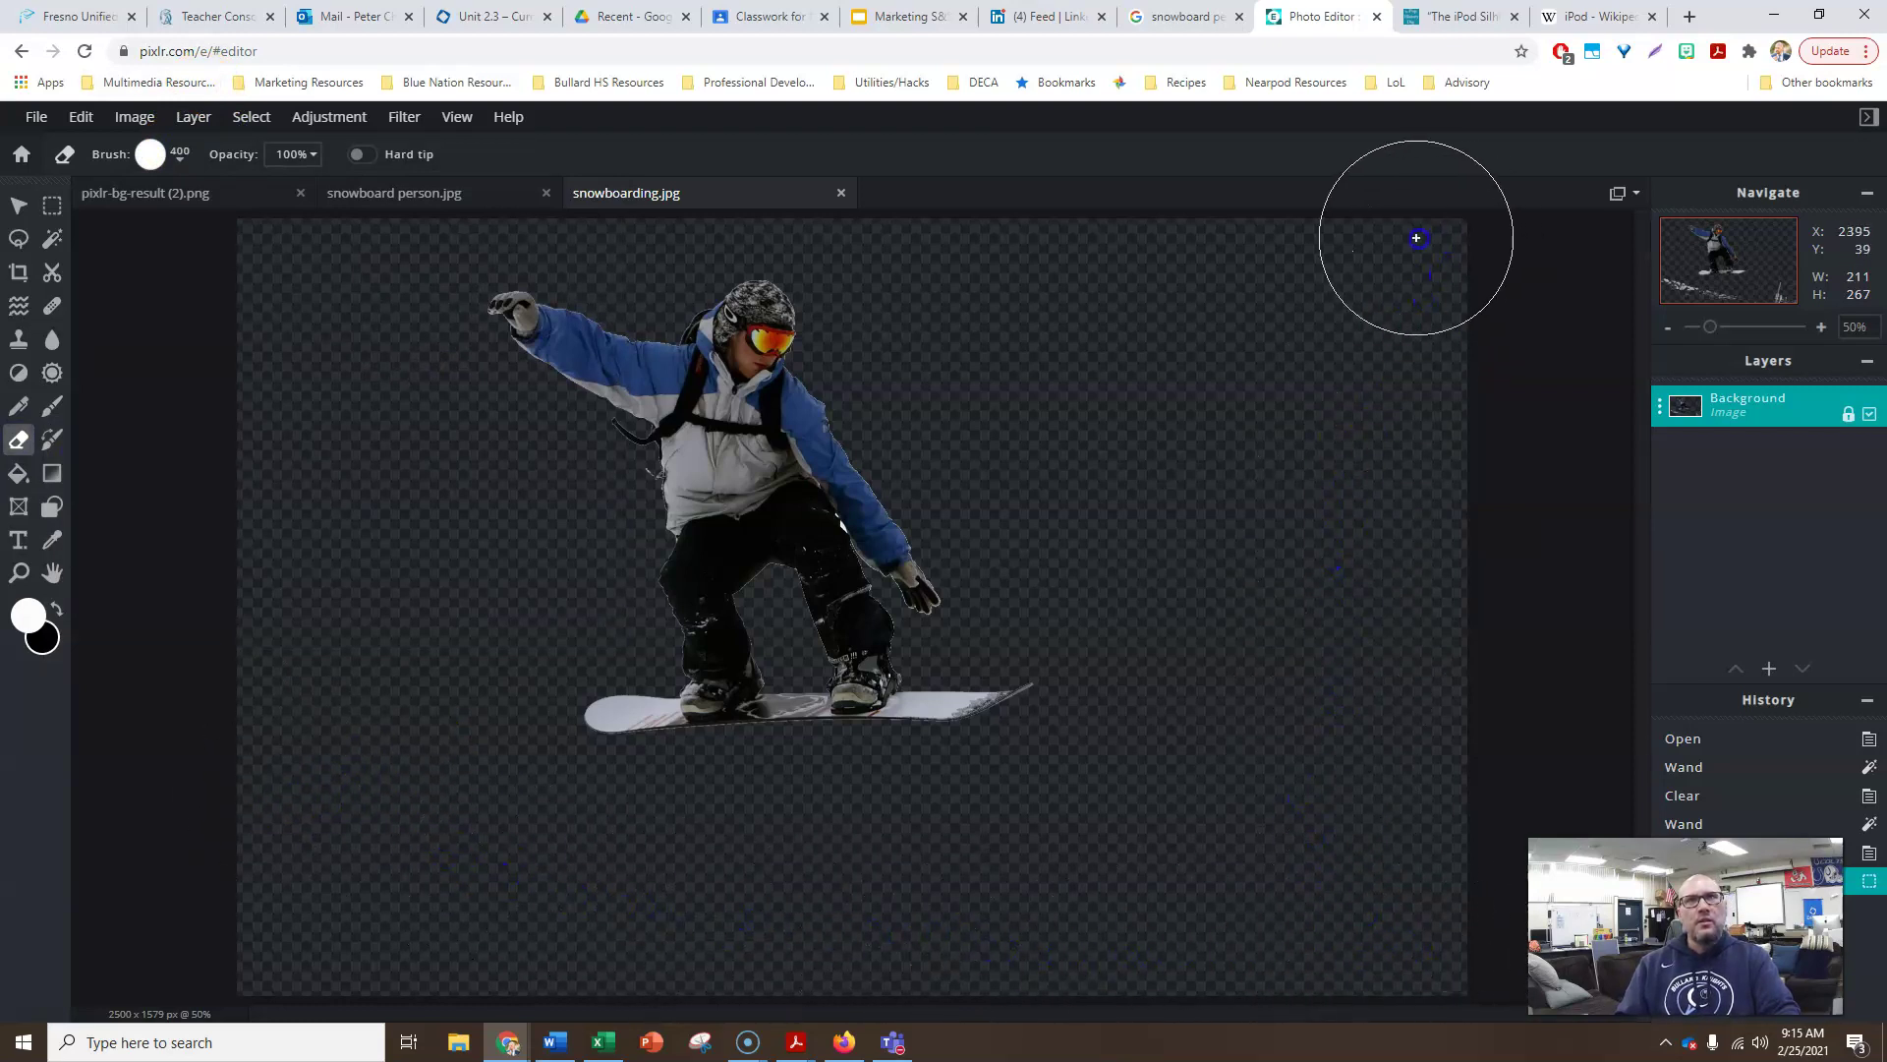
{"action": "left_click", "coordinate": [1259, 754]}
{"action": "left_click", "coordinate": [409, 762]}
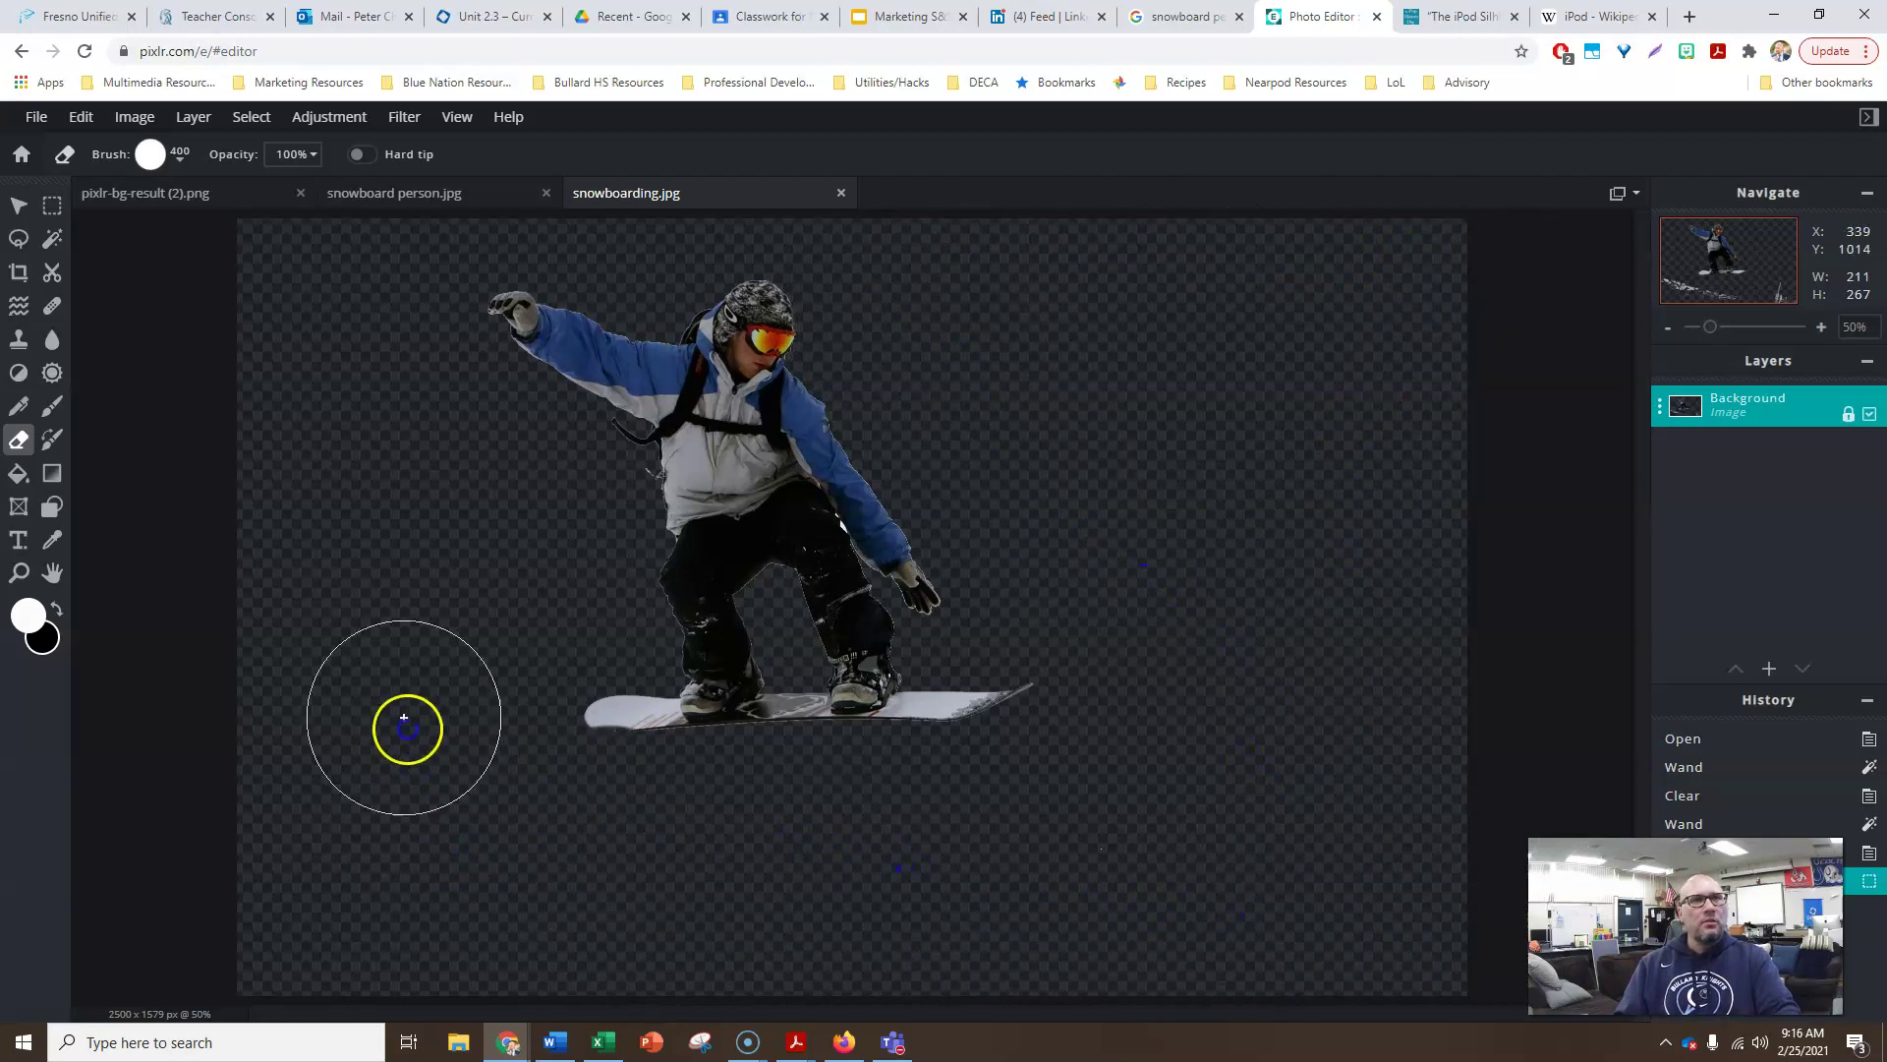
{"action": "left_click", "coordinate": [419, 846]}
{"action": "left_click", "coordinate": [1230, 807]}
{"action": "left_click", "coordinate": [1178, 502]}
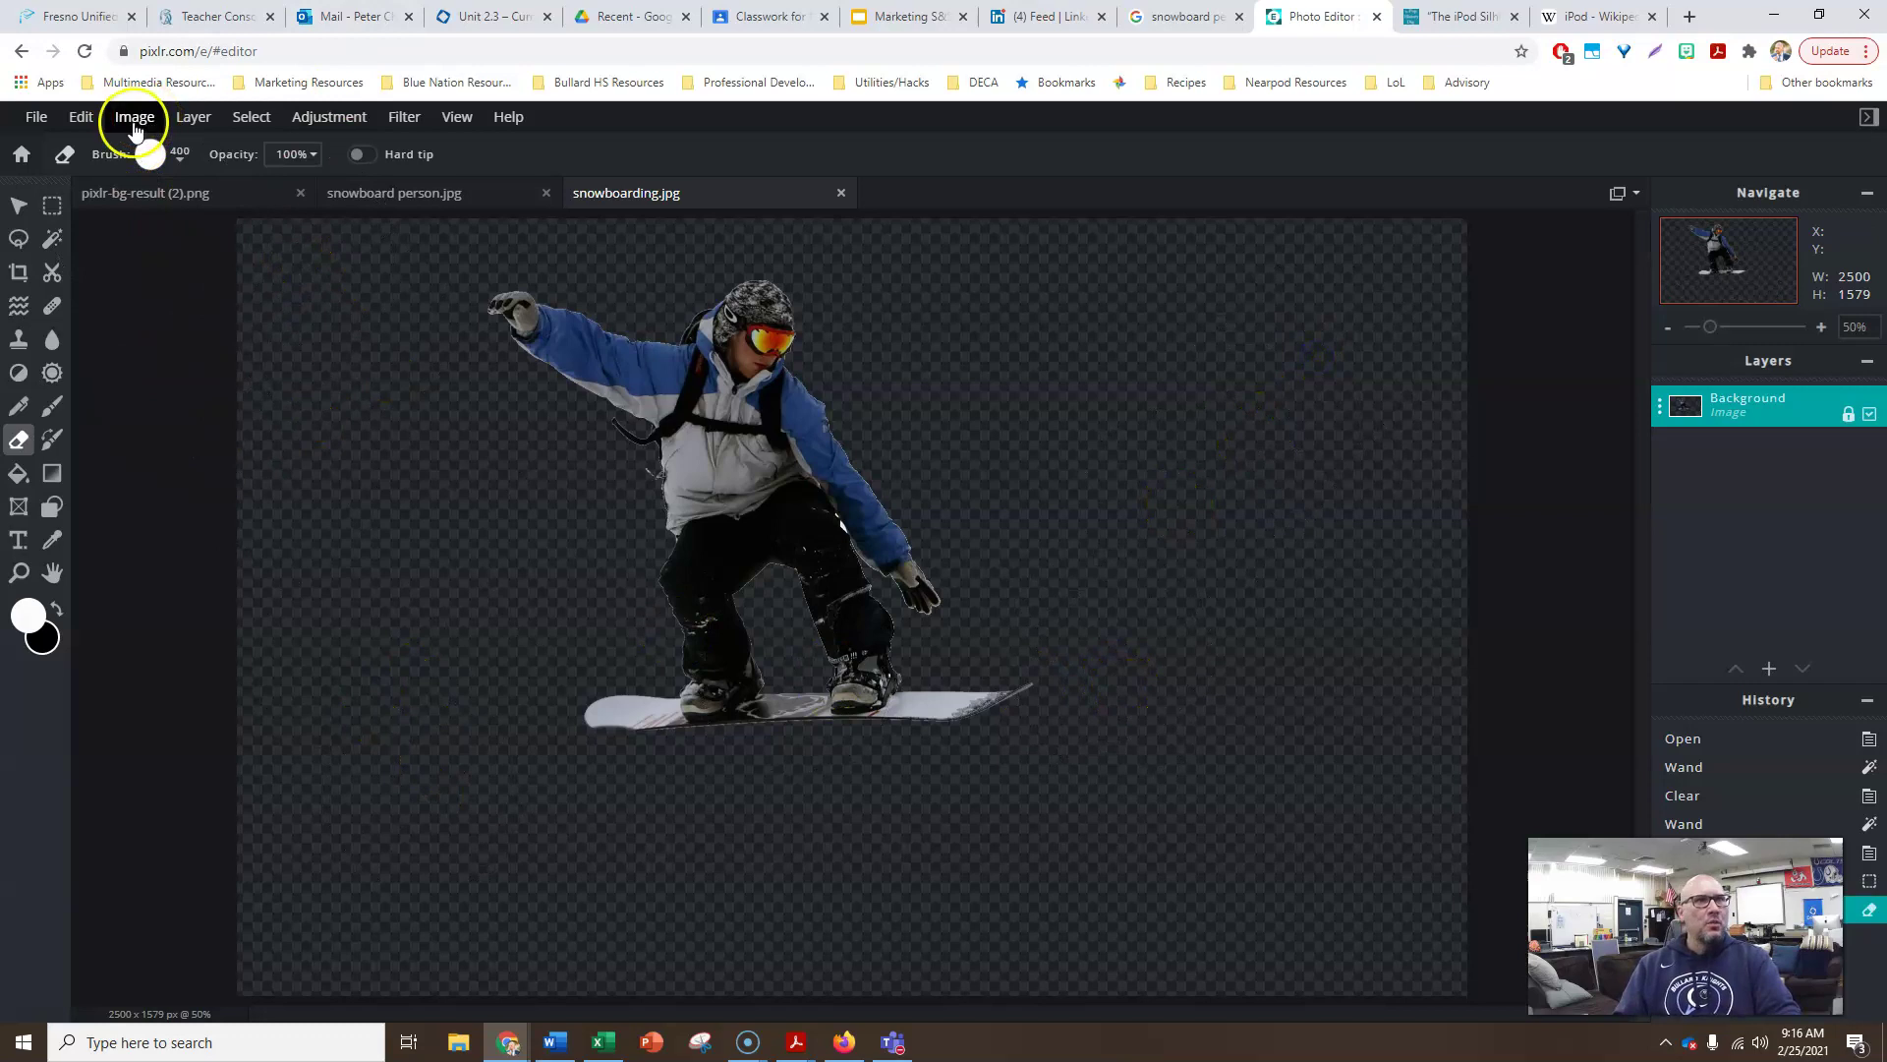
Duplicate the Background layer, hide the original, and select the Background Copy layer.
{"action": "left_click", "coordinate": [254, 119]}
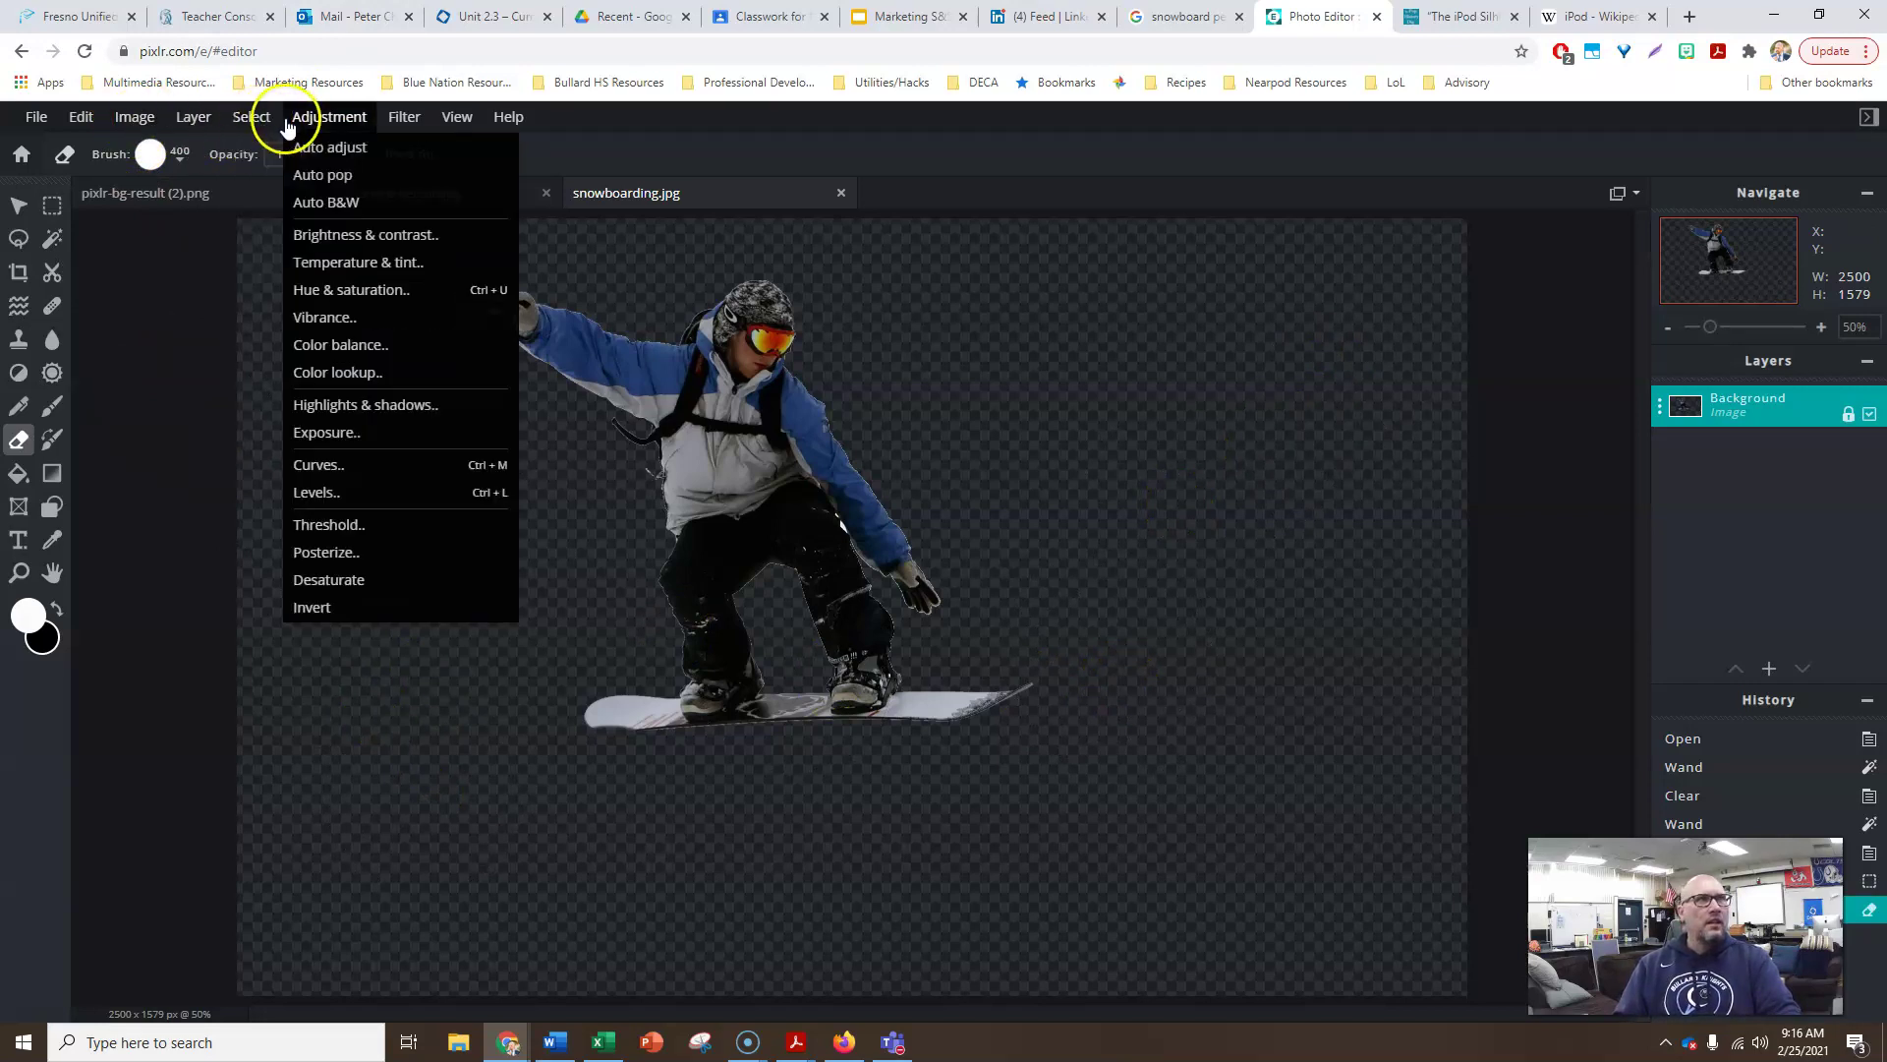
{"action": "left_click", "coordinate": [869, 144]}
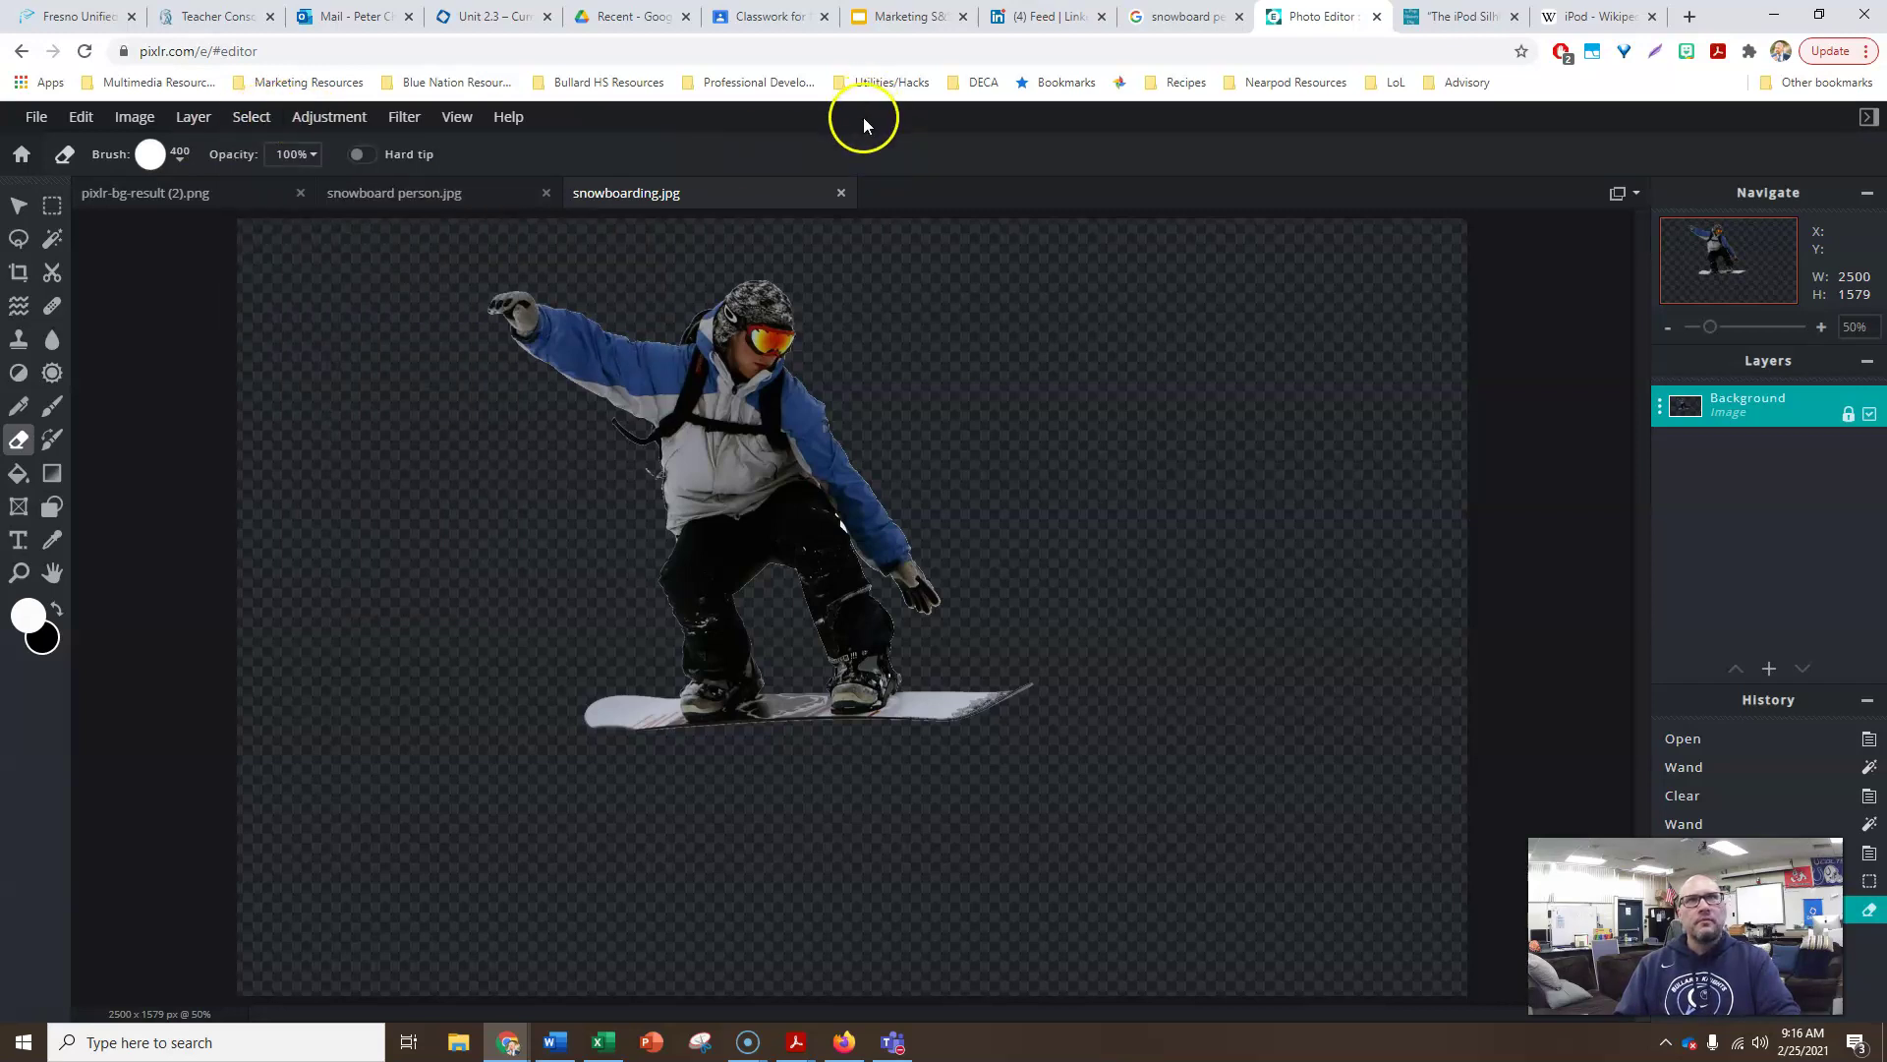
{"action": "left_click", "coordinate": [1779, 406]}
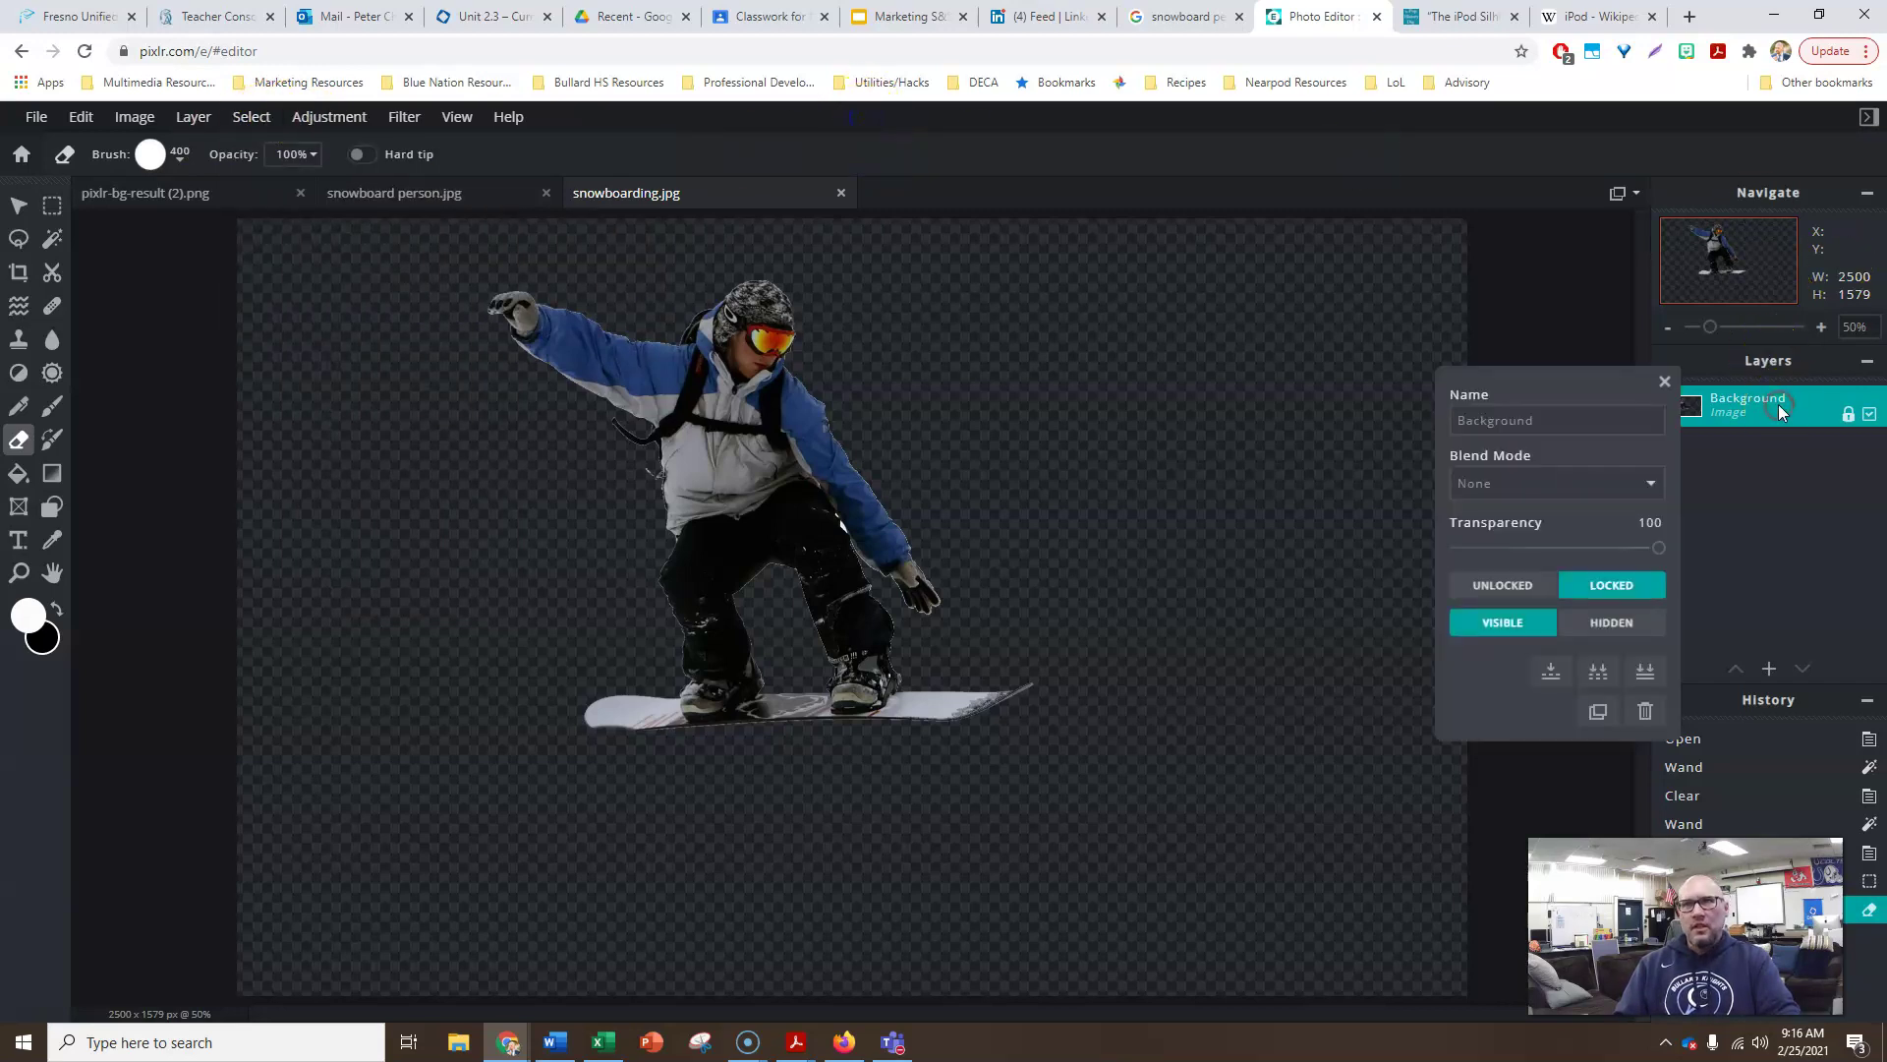
{"action": "left_click", "coordinate": [1598, 710]}
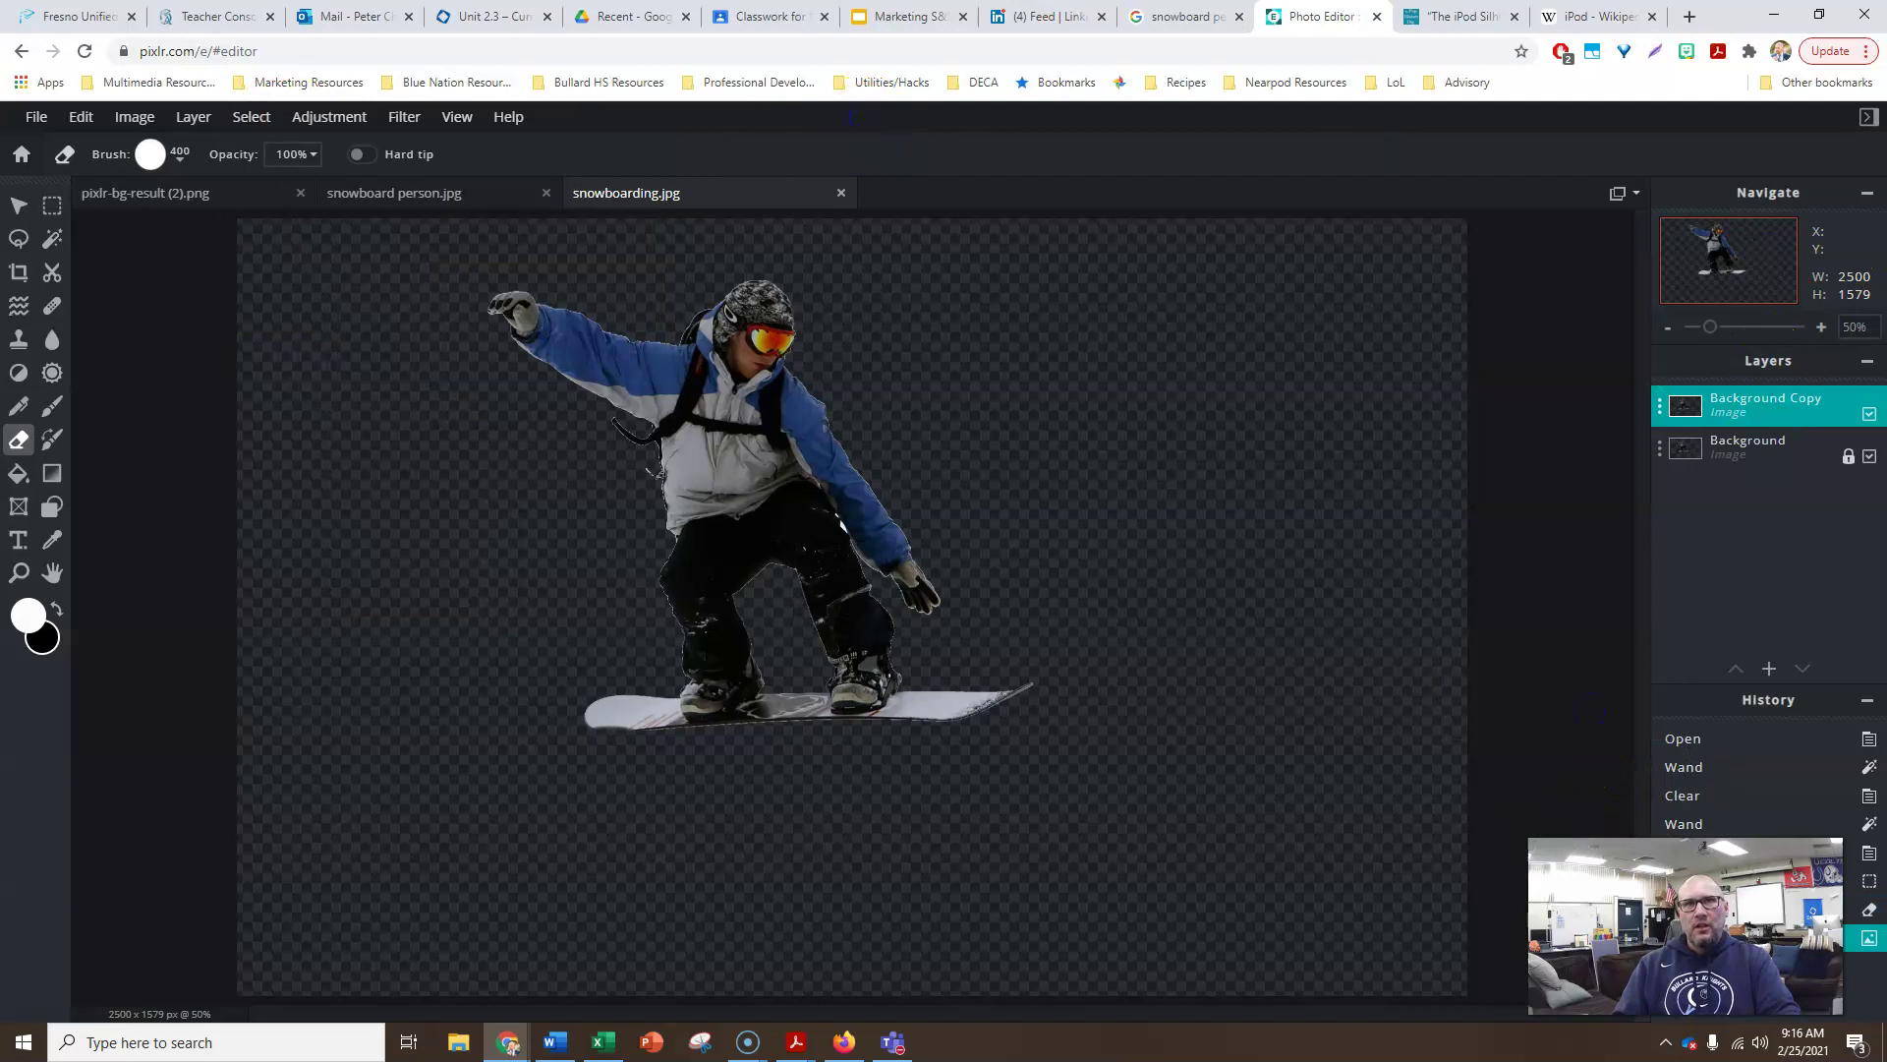
{"action": "left_click", "coordinate": [1770, 452]}
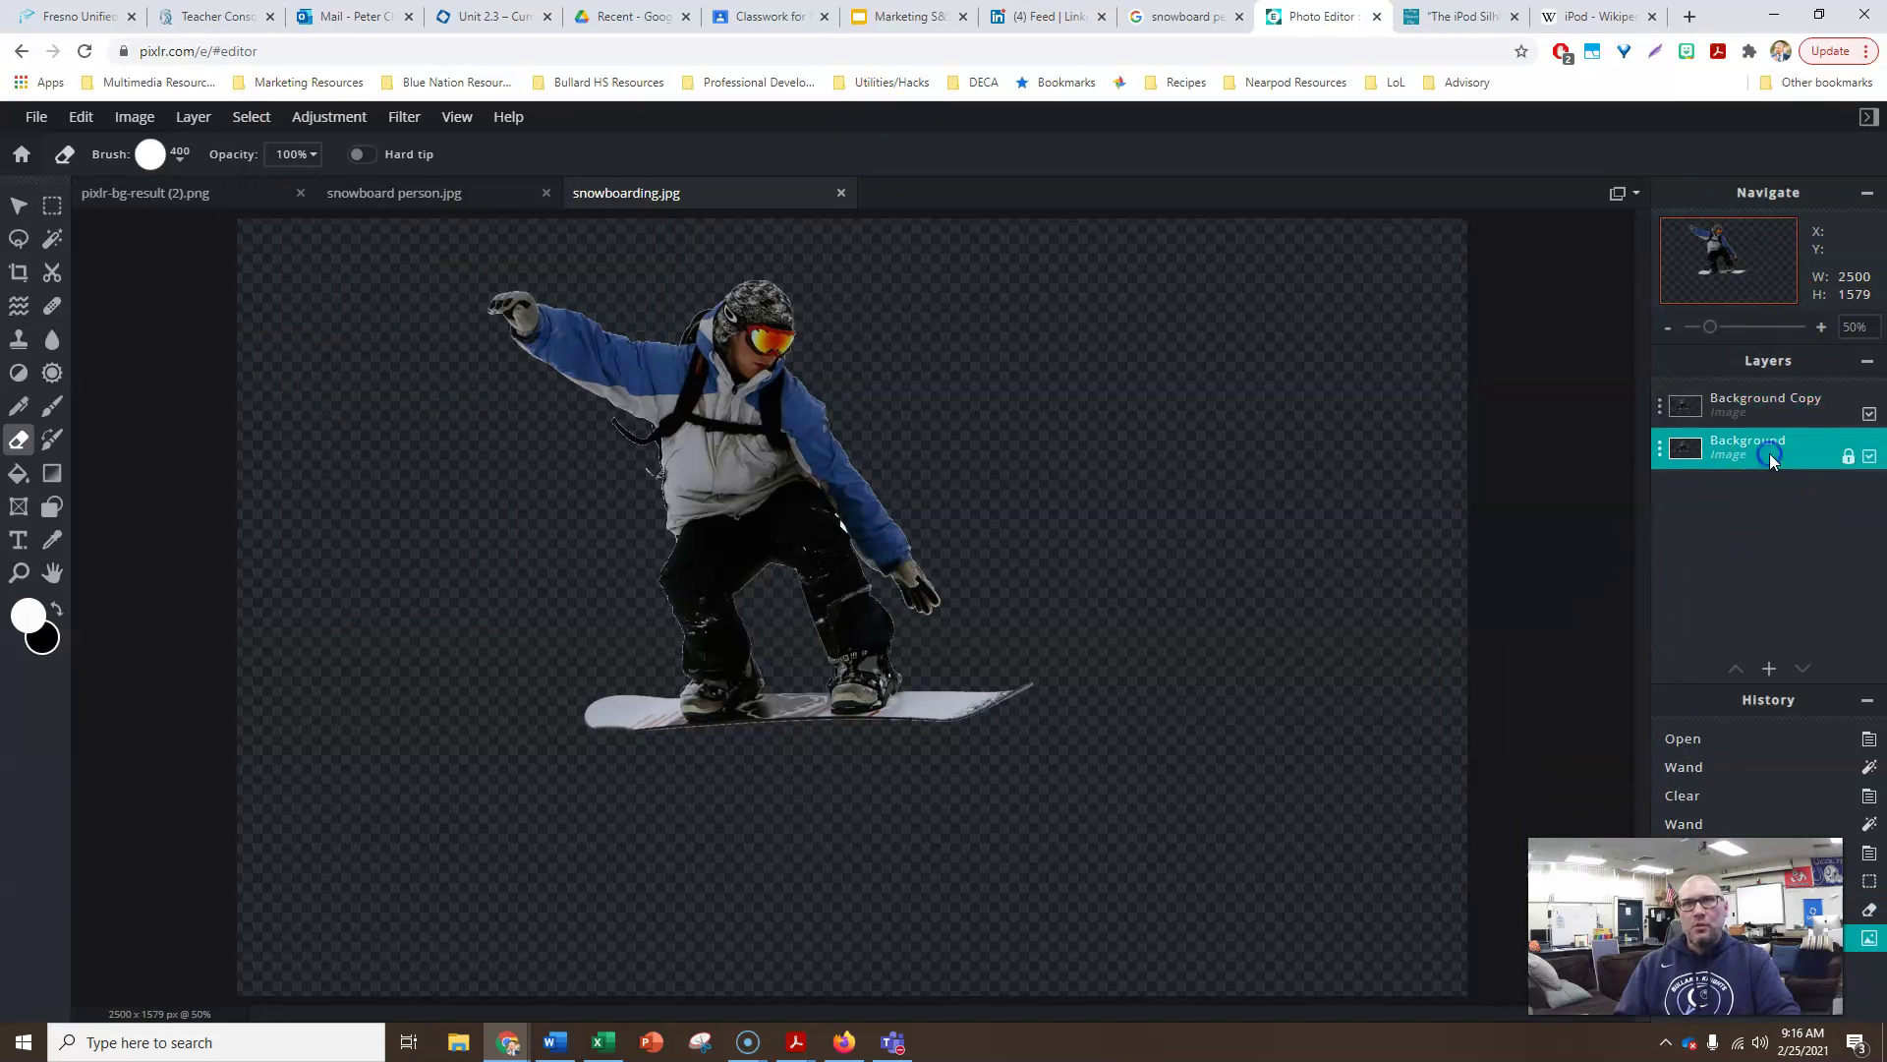
{"action": "left_click", "coordinate": [1870, 458]}
{"action": "left_click", "coordinate": [1819, 411]}
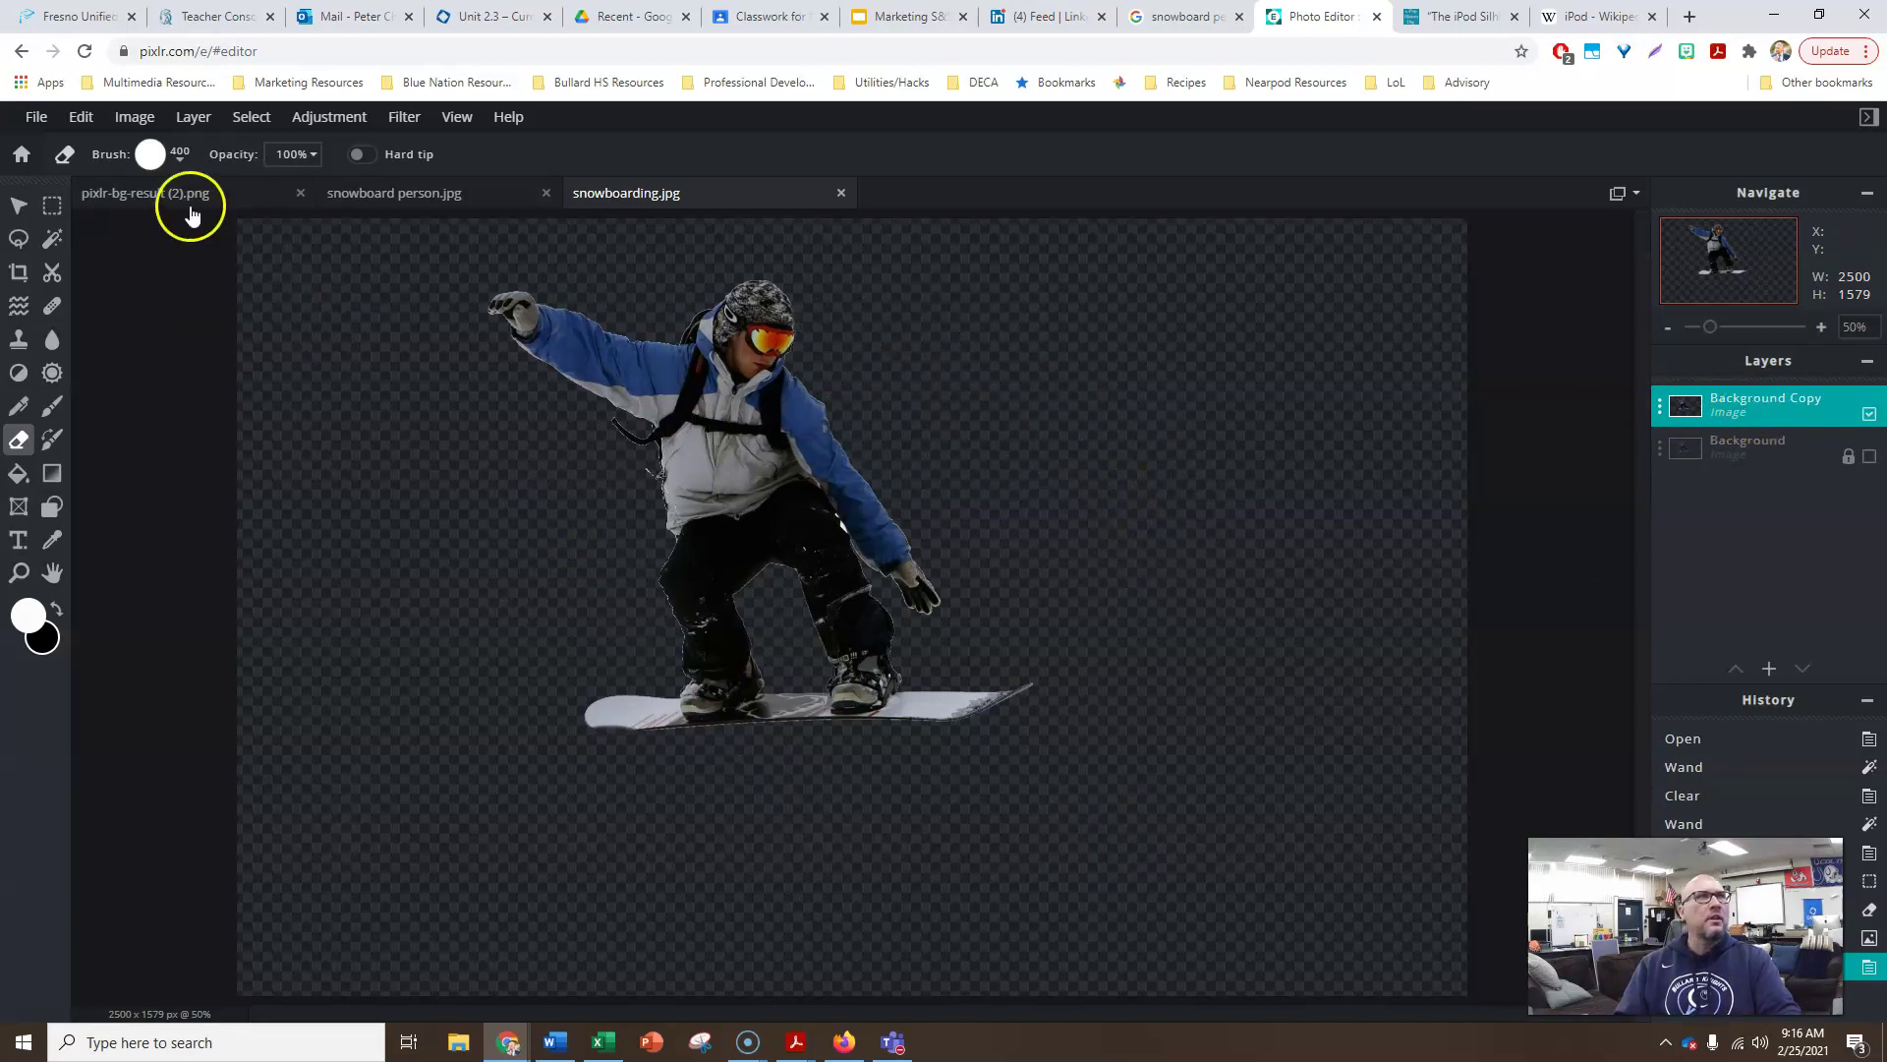
Darken the Background Copy layer into a black silhouette with Levels, lowering the white output level to 10.
{"action": "left_click", "coordinate": [249, 122]}
{"action": "left_click", "coordinate": [328, 117]}
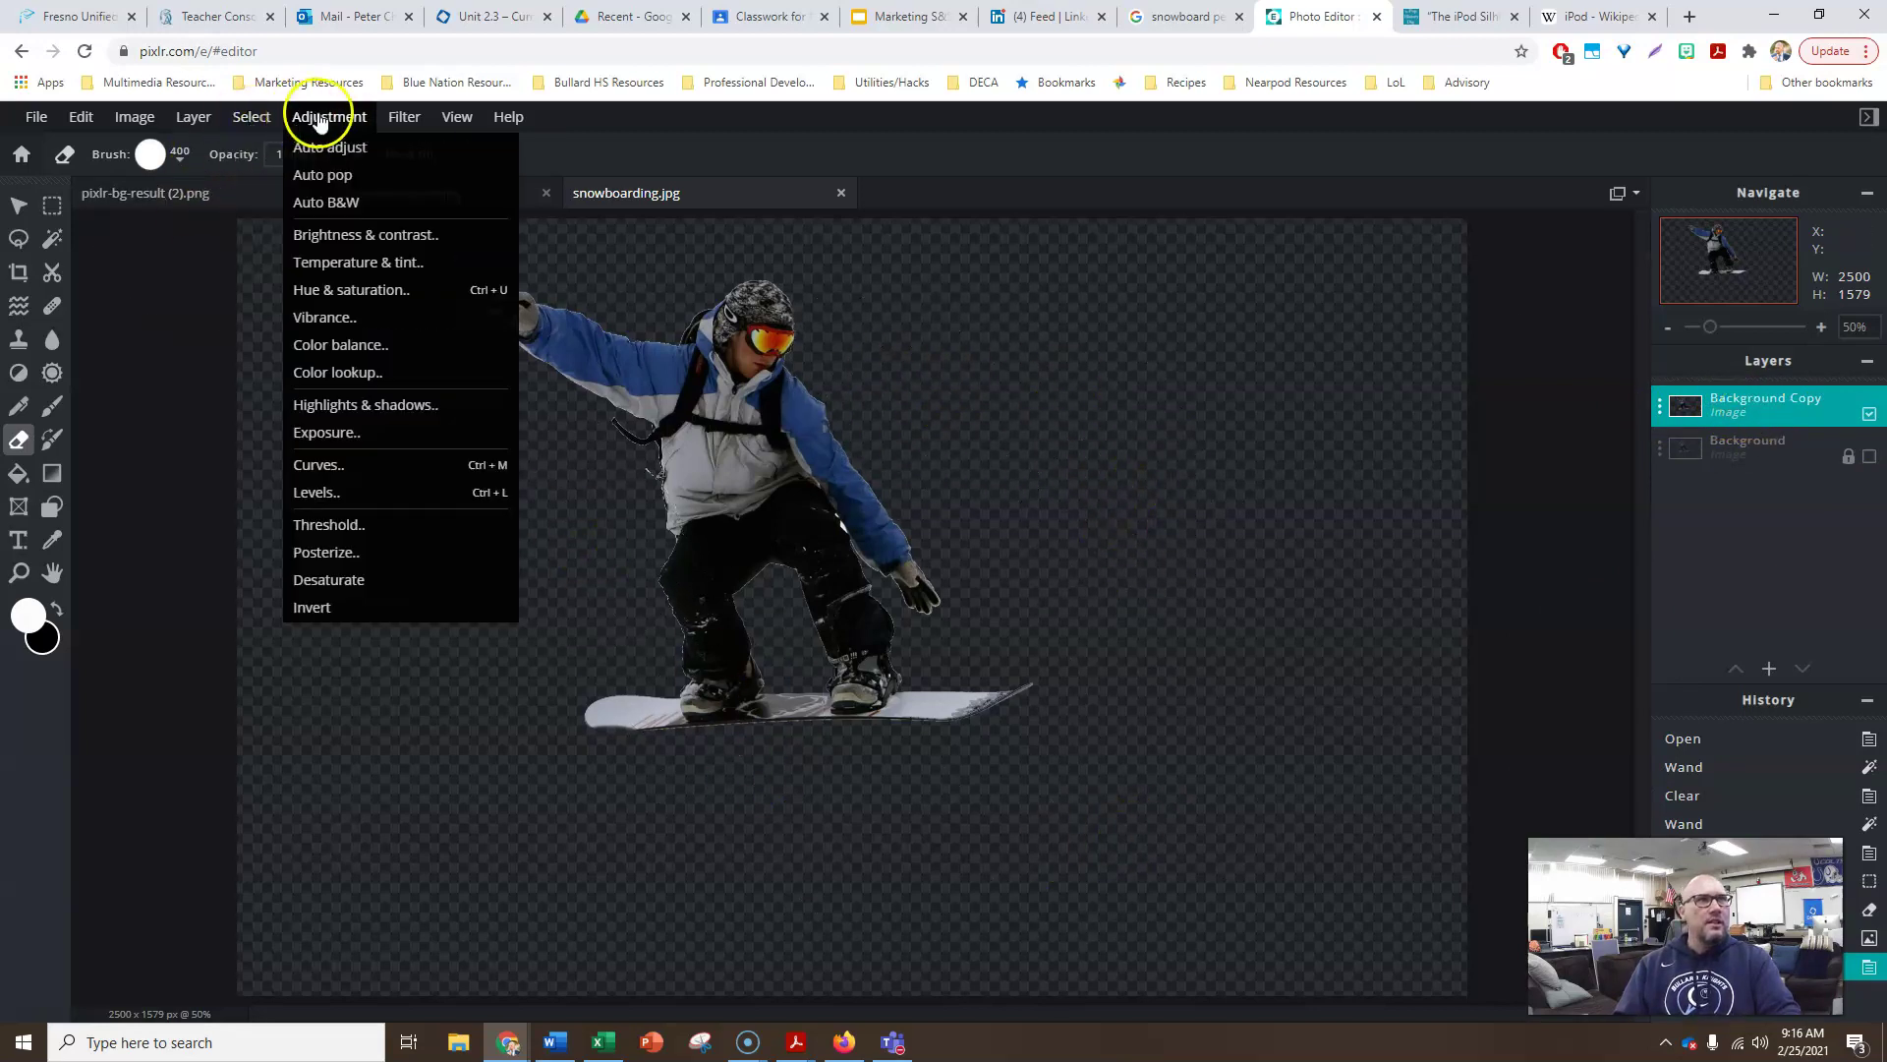
{"action": "left_click", "coordinate": [337, 490]}
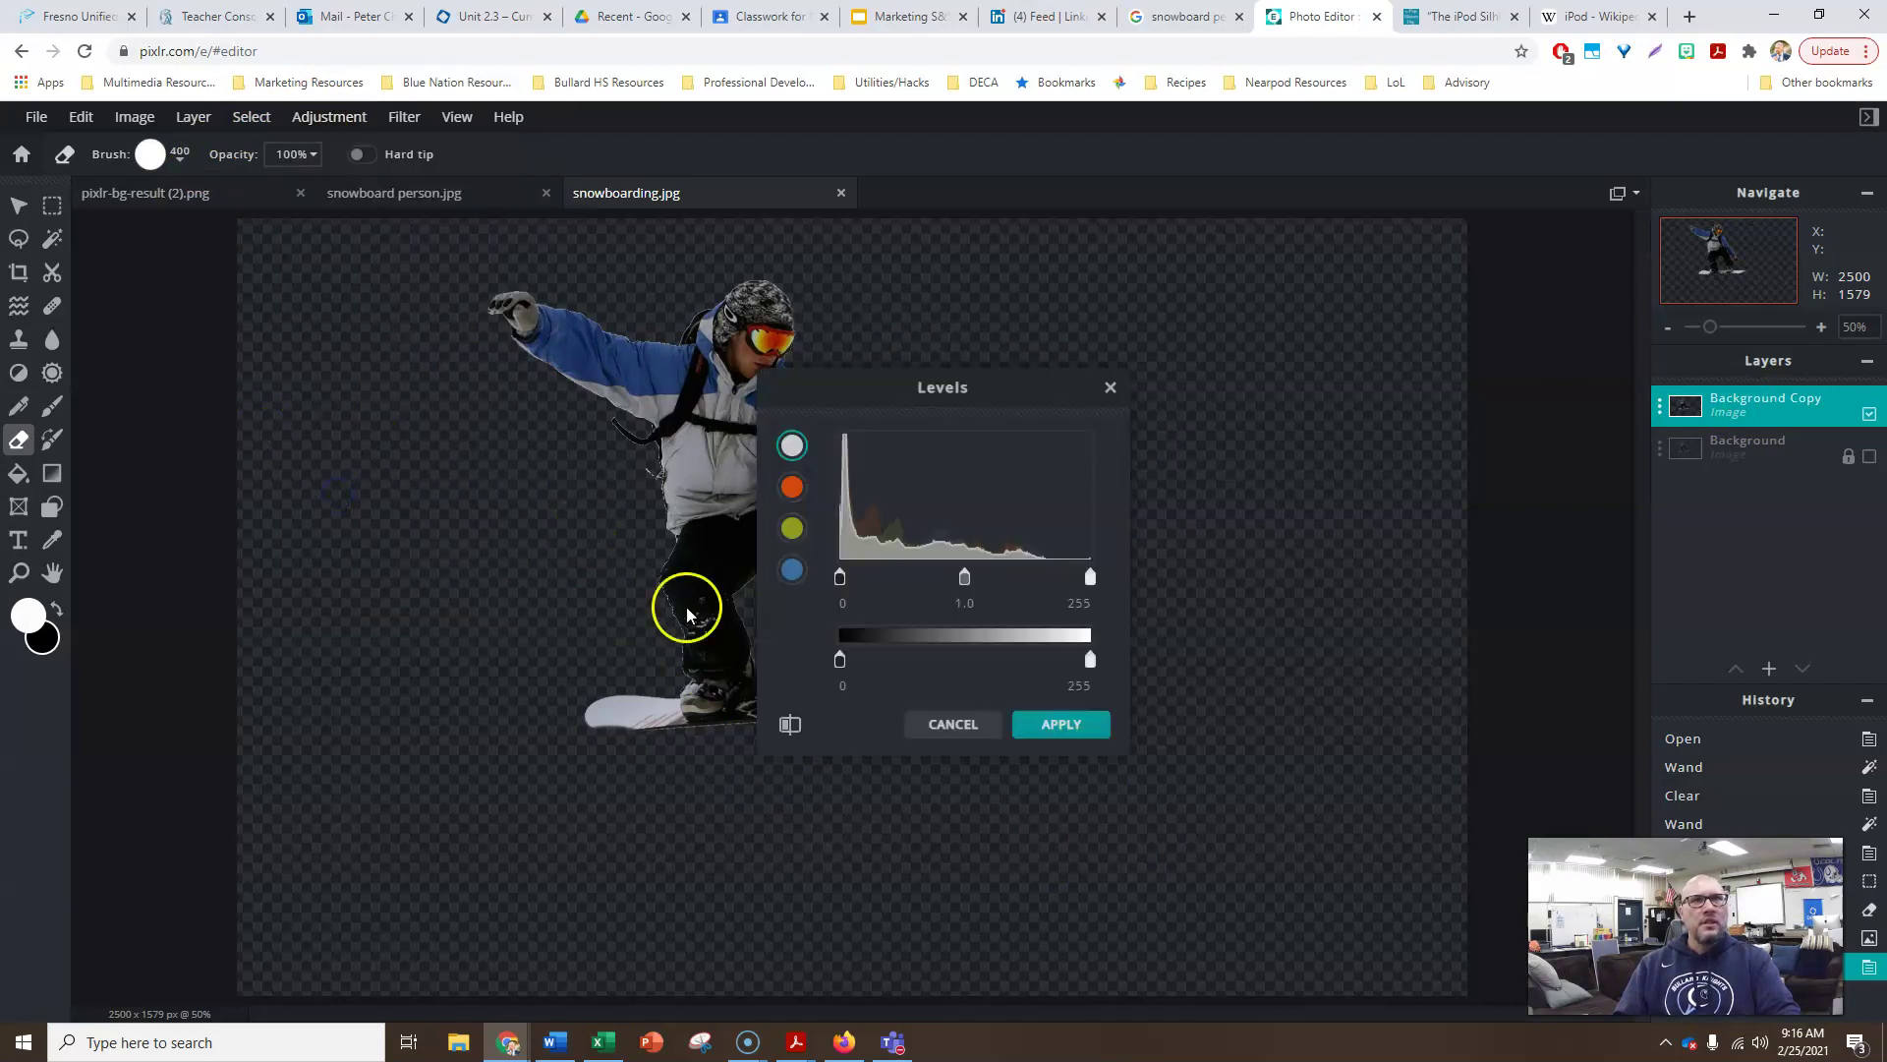
{"action": "left_click_drag", "start_coordinate": [1092, 668], "coordinate": [750, 680]}
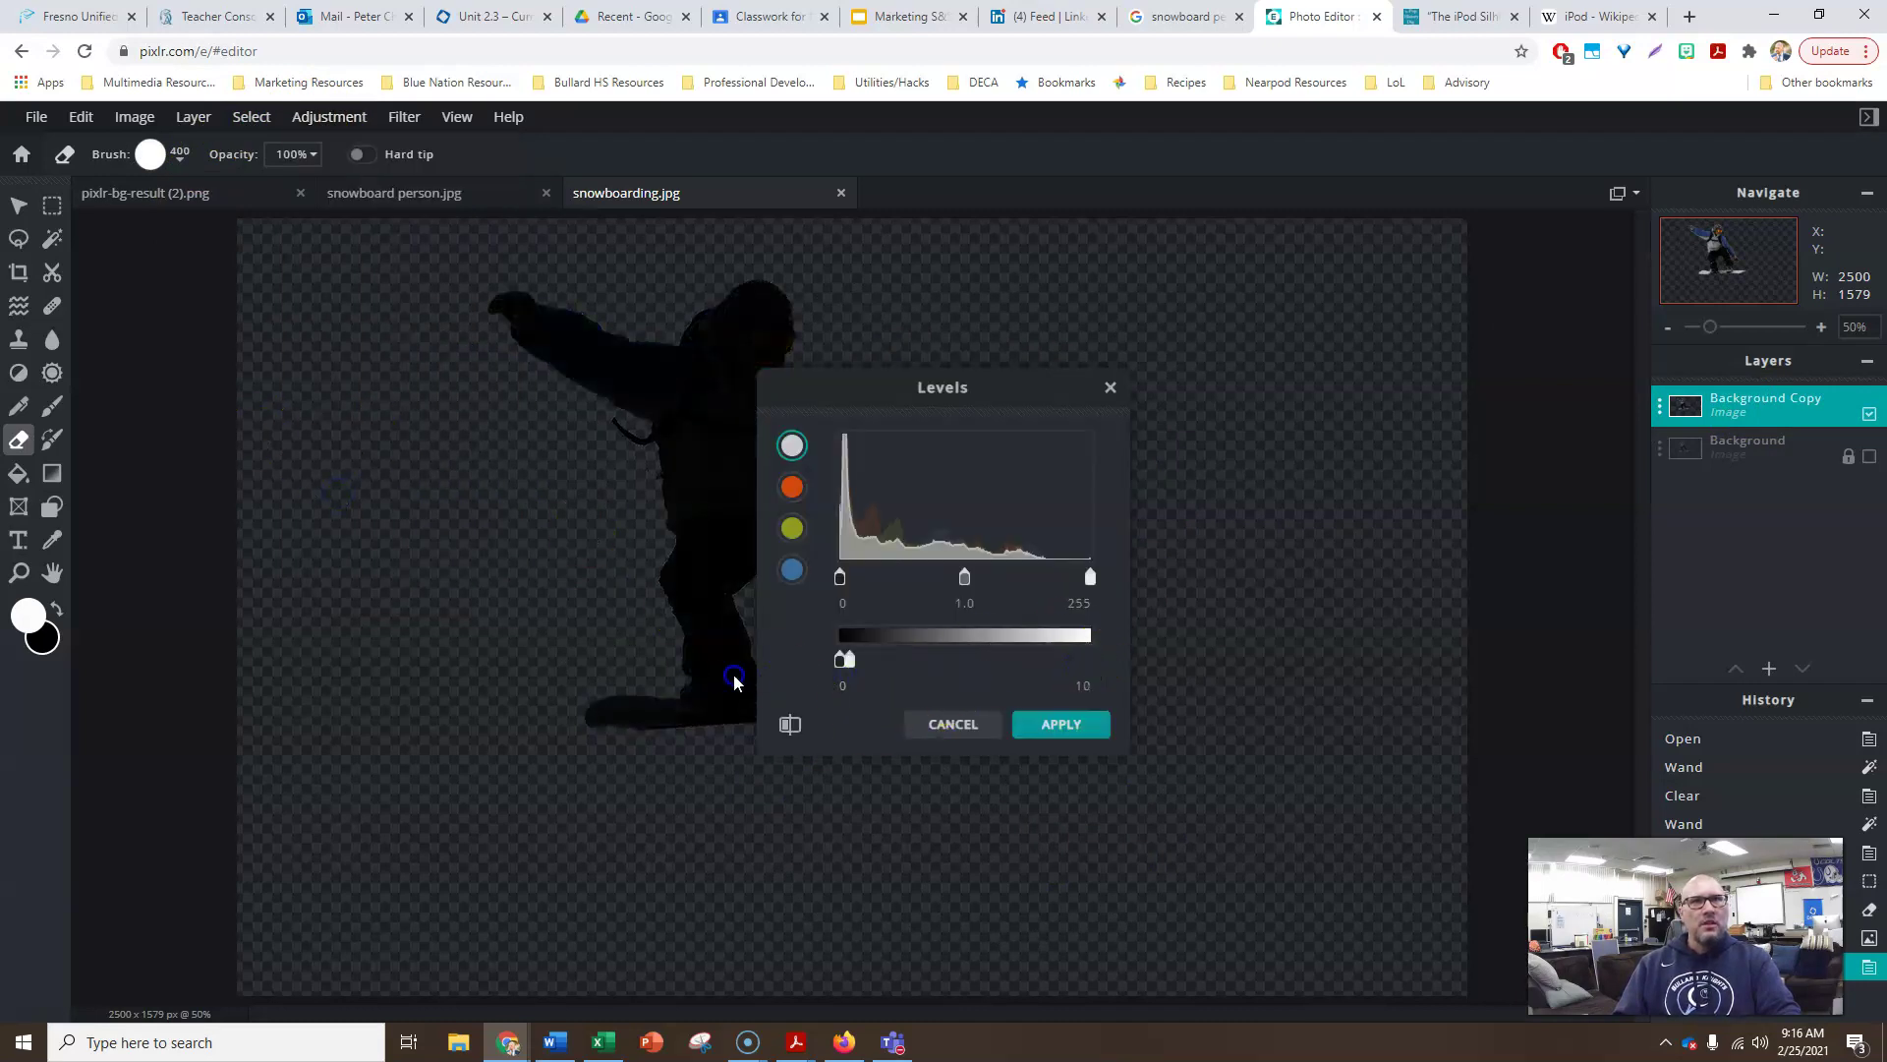
{"action": "left_click_drag", "start_coordinate": [737, 319], "coordinate": [677, 327]}
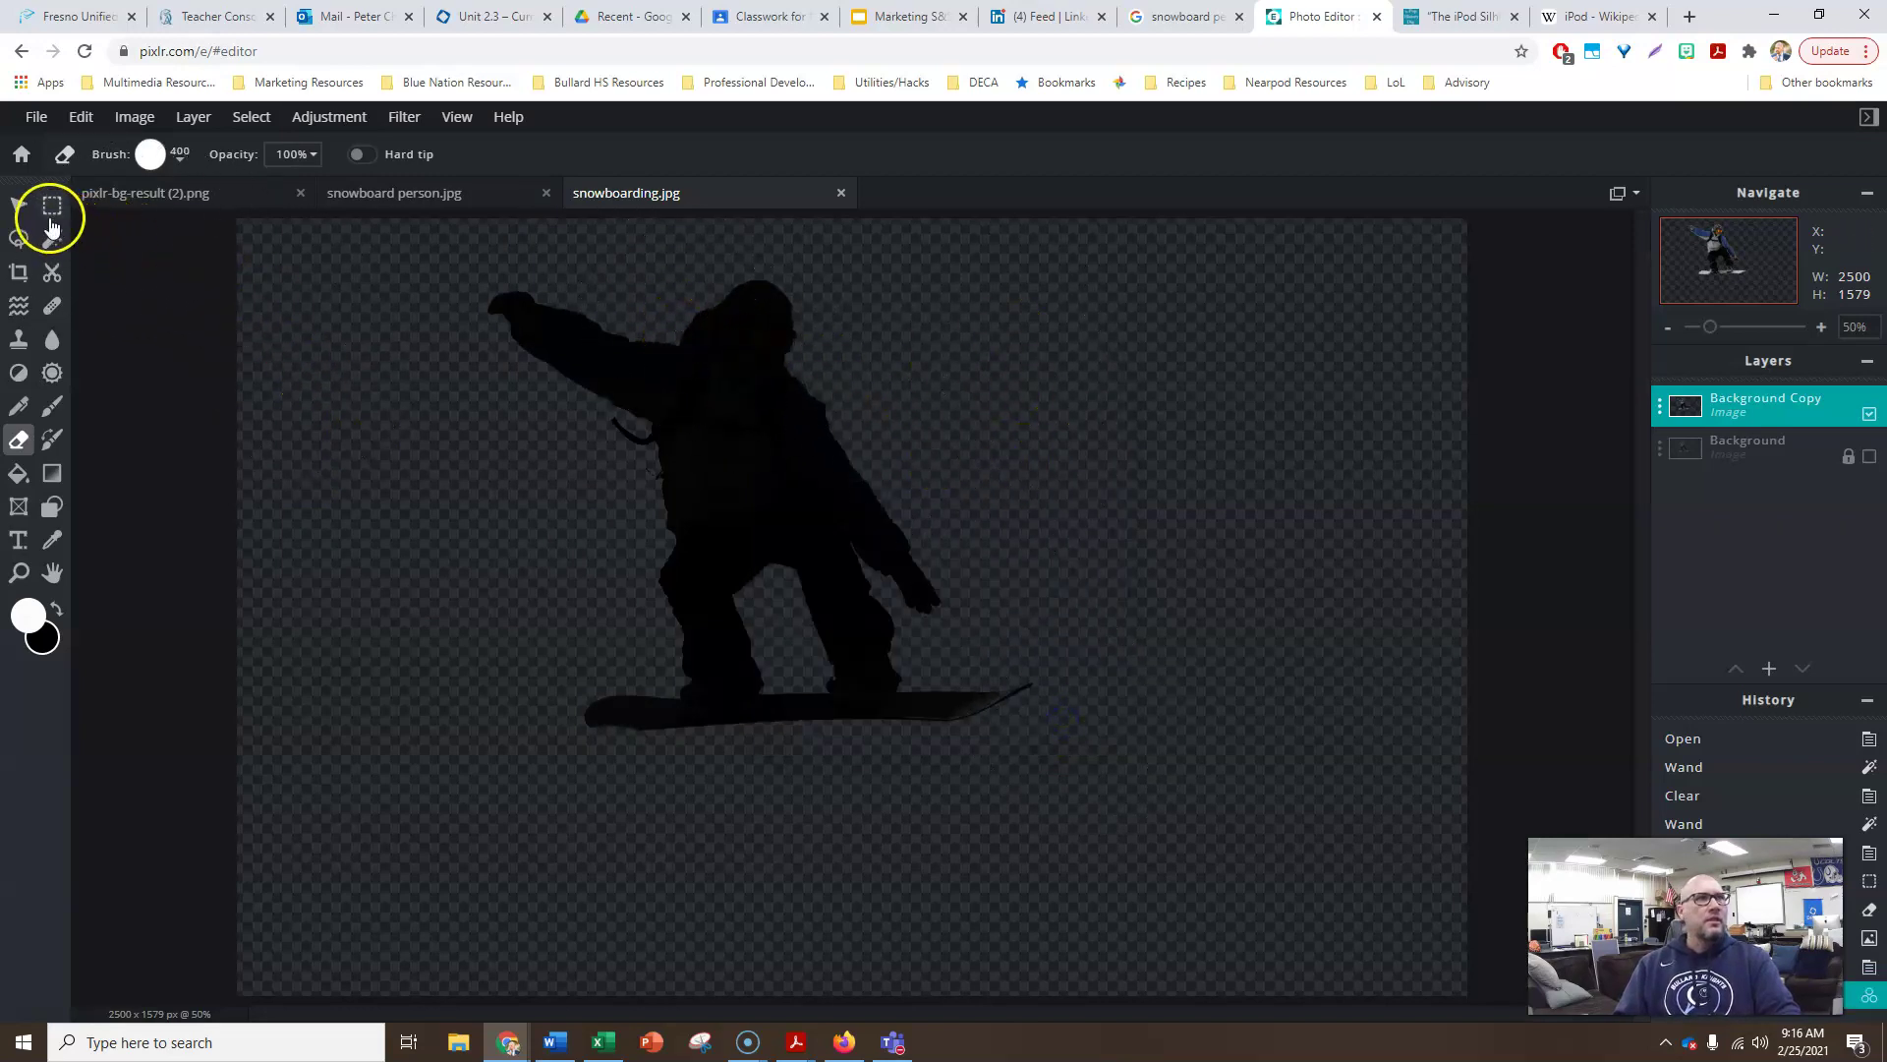
Move the snowboarder silhouette down and to the right, to about X 723, Y 313.
{"action": "left_click", "coordinate": [19, 205]}
{"action": "left_click_drag", "start_coordinate": [698, 429], "coordinate": [1037, 522]}
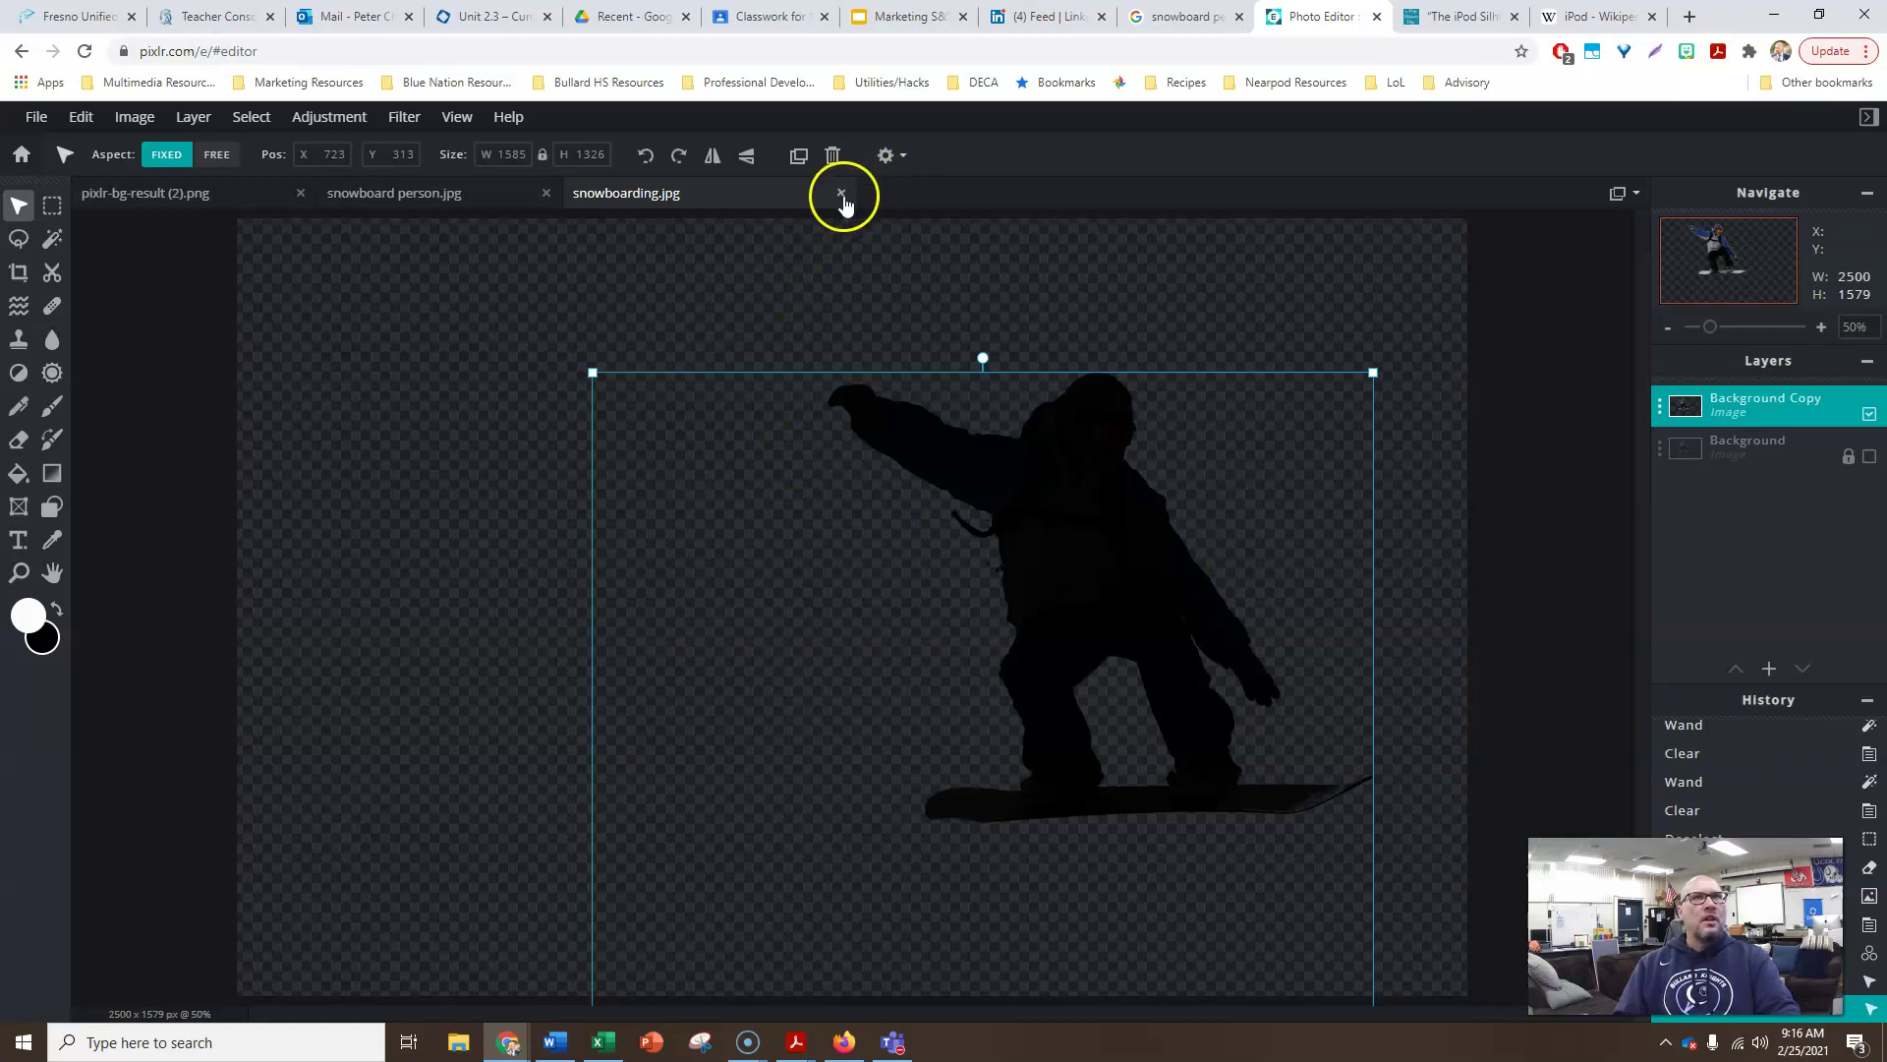
Close the snowboard person.jpg document and bring up the pixlr-bg-result (2).png document.
{"action": "left_click", "coordinate": [429, 201]}
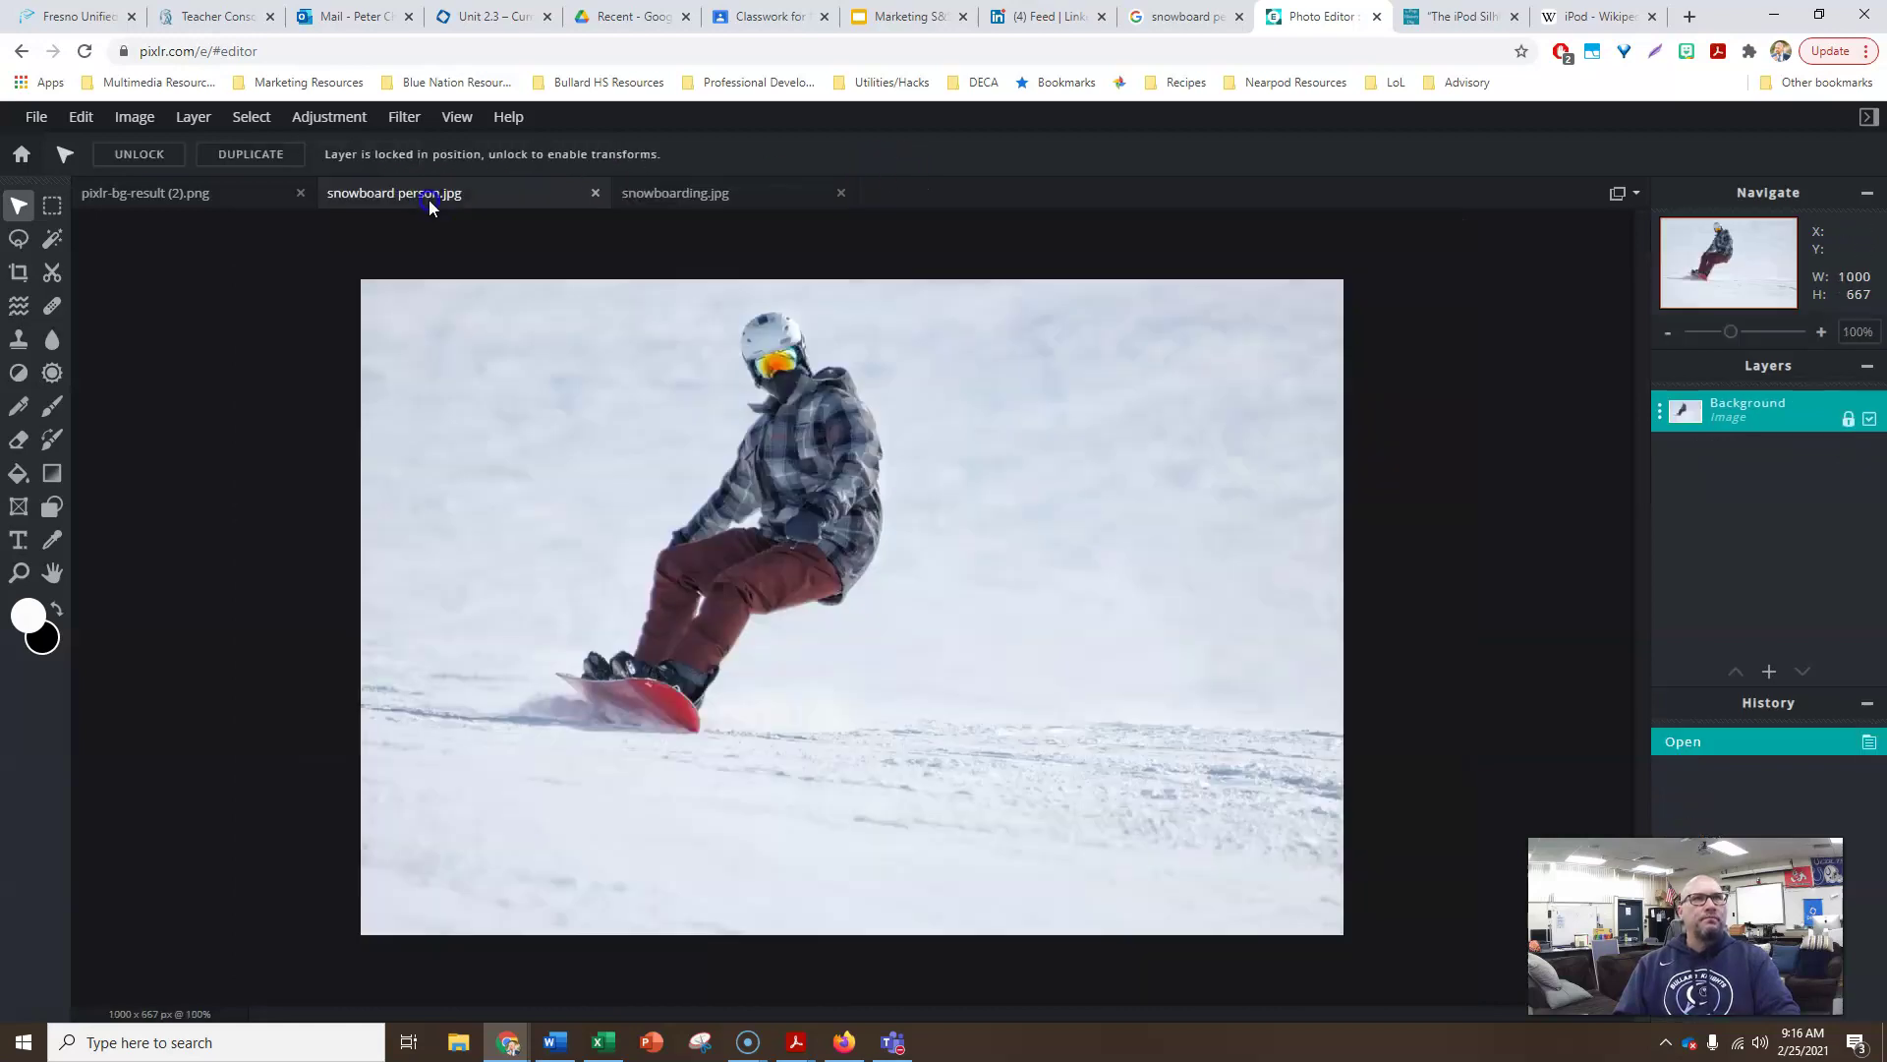
{"action": "left_click", "coordinate": [595, 195]}
{"action": "left_click", "coordinate": [153, 197]}
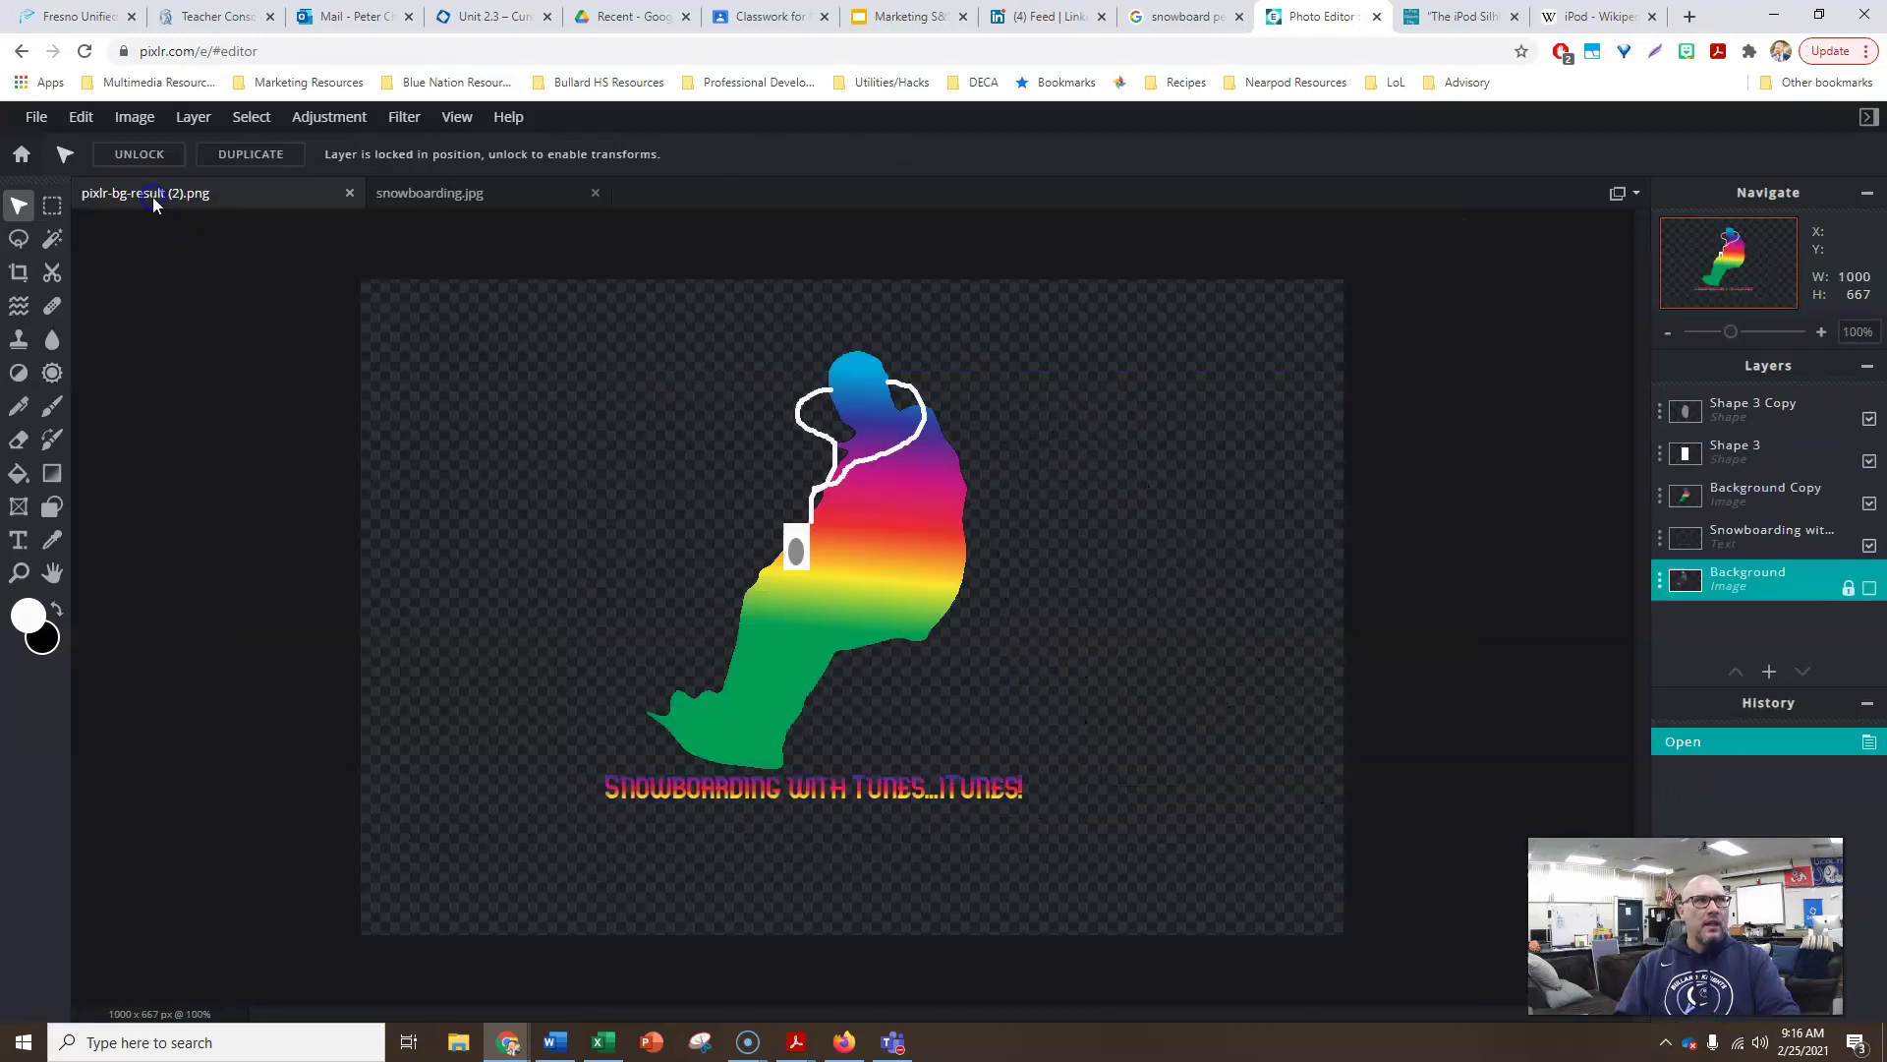
Open the original snowboarding photo from the Desktop again as a separate document.
{"action": "left_click", "coordinate": [36, 118]}
{"action": "left_click", "coordinate": [68, 175]}
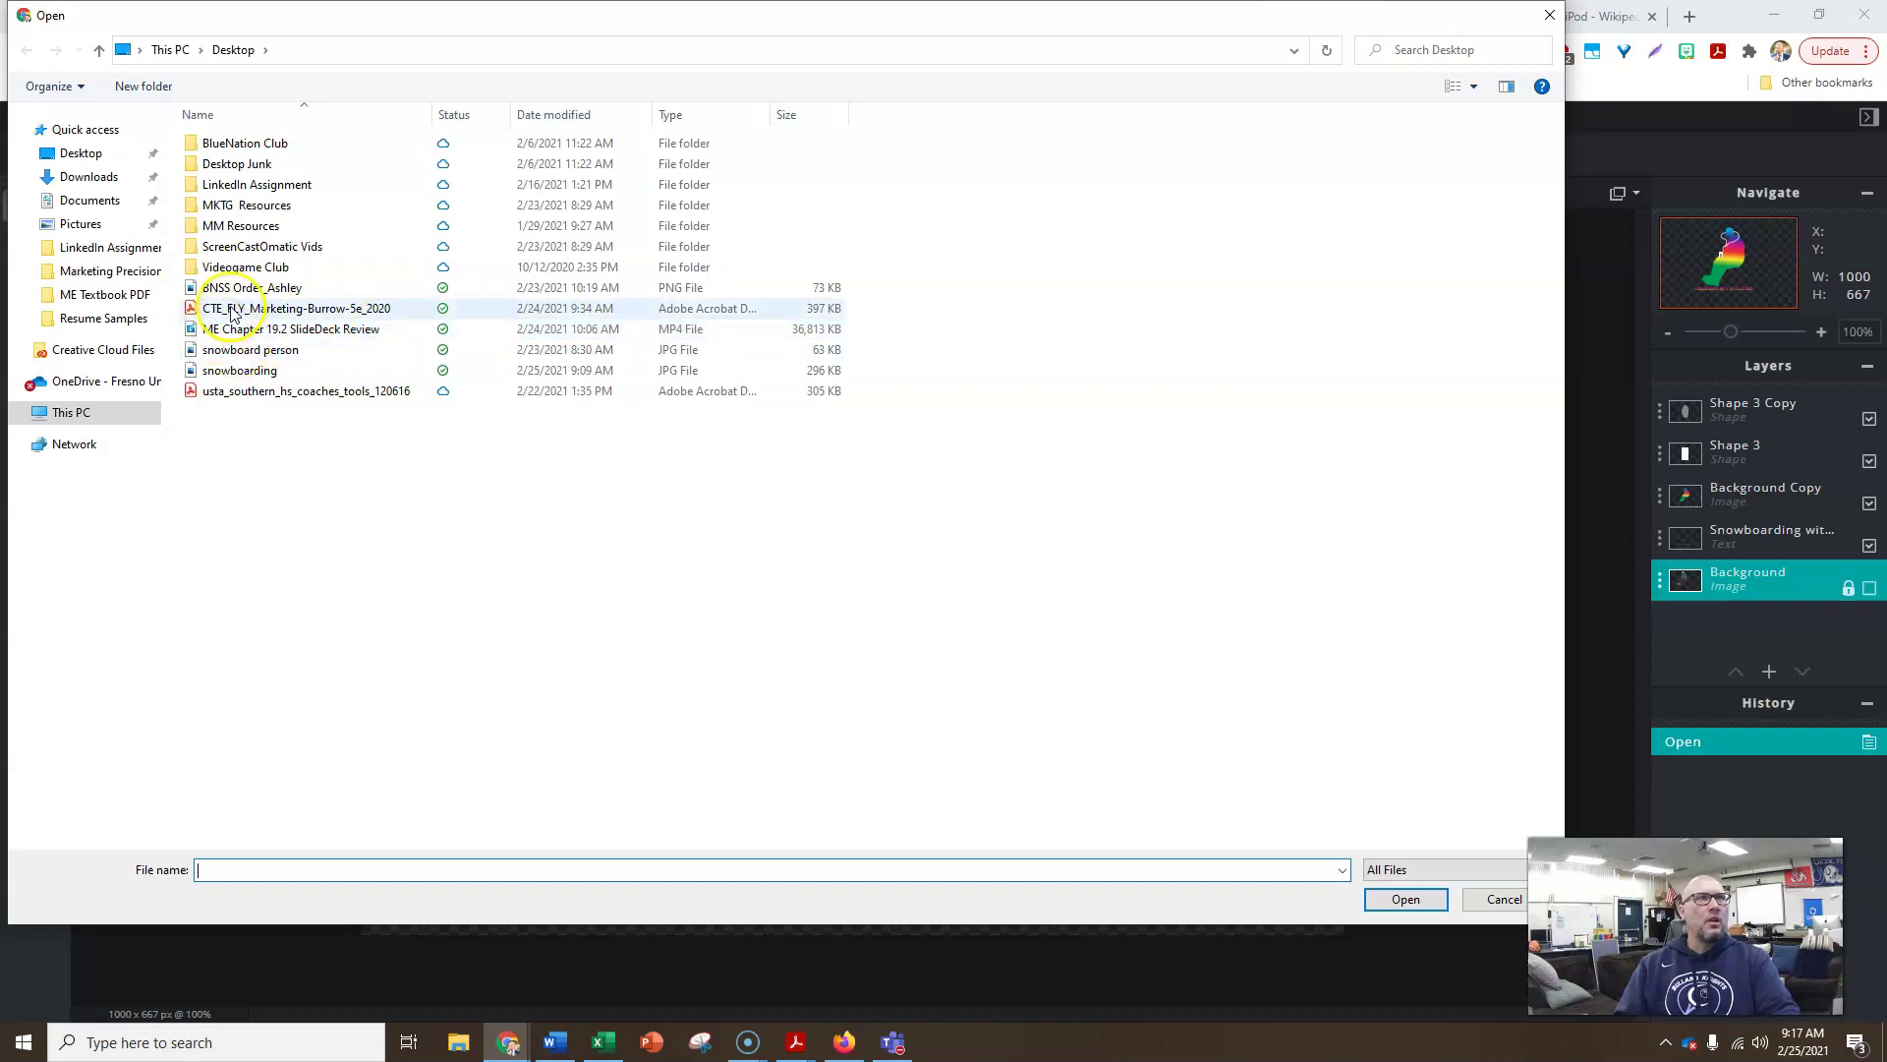
{"action": "left_click", "coordinate": [240, 369]}
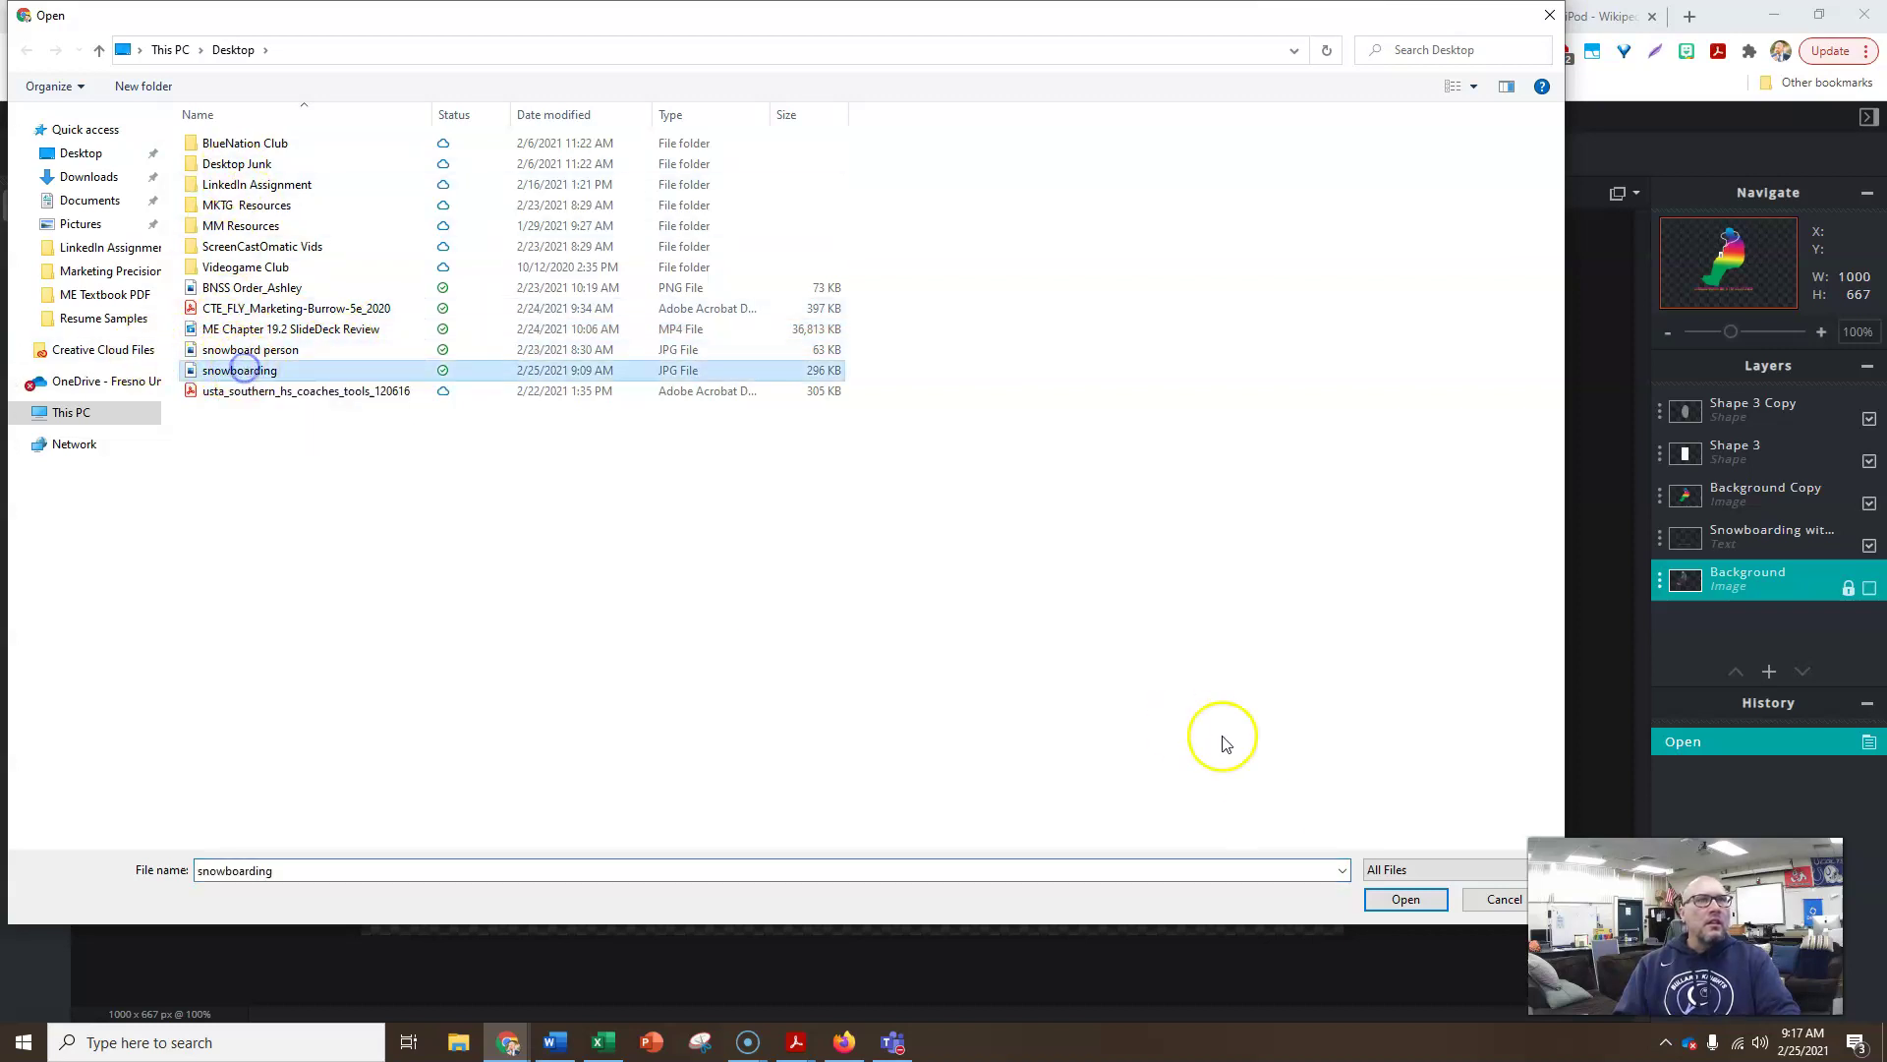
{"action": "left_click", "coordinate": [1396, 897]}
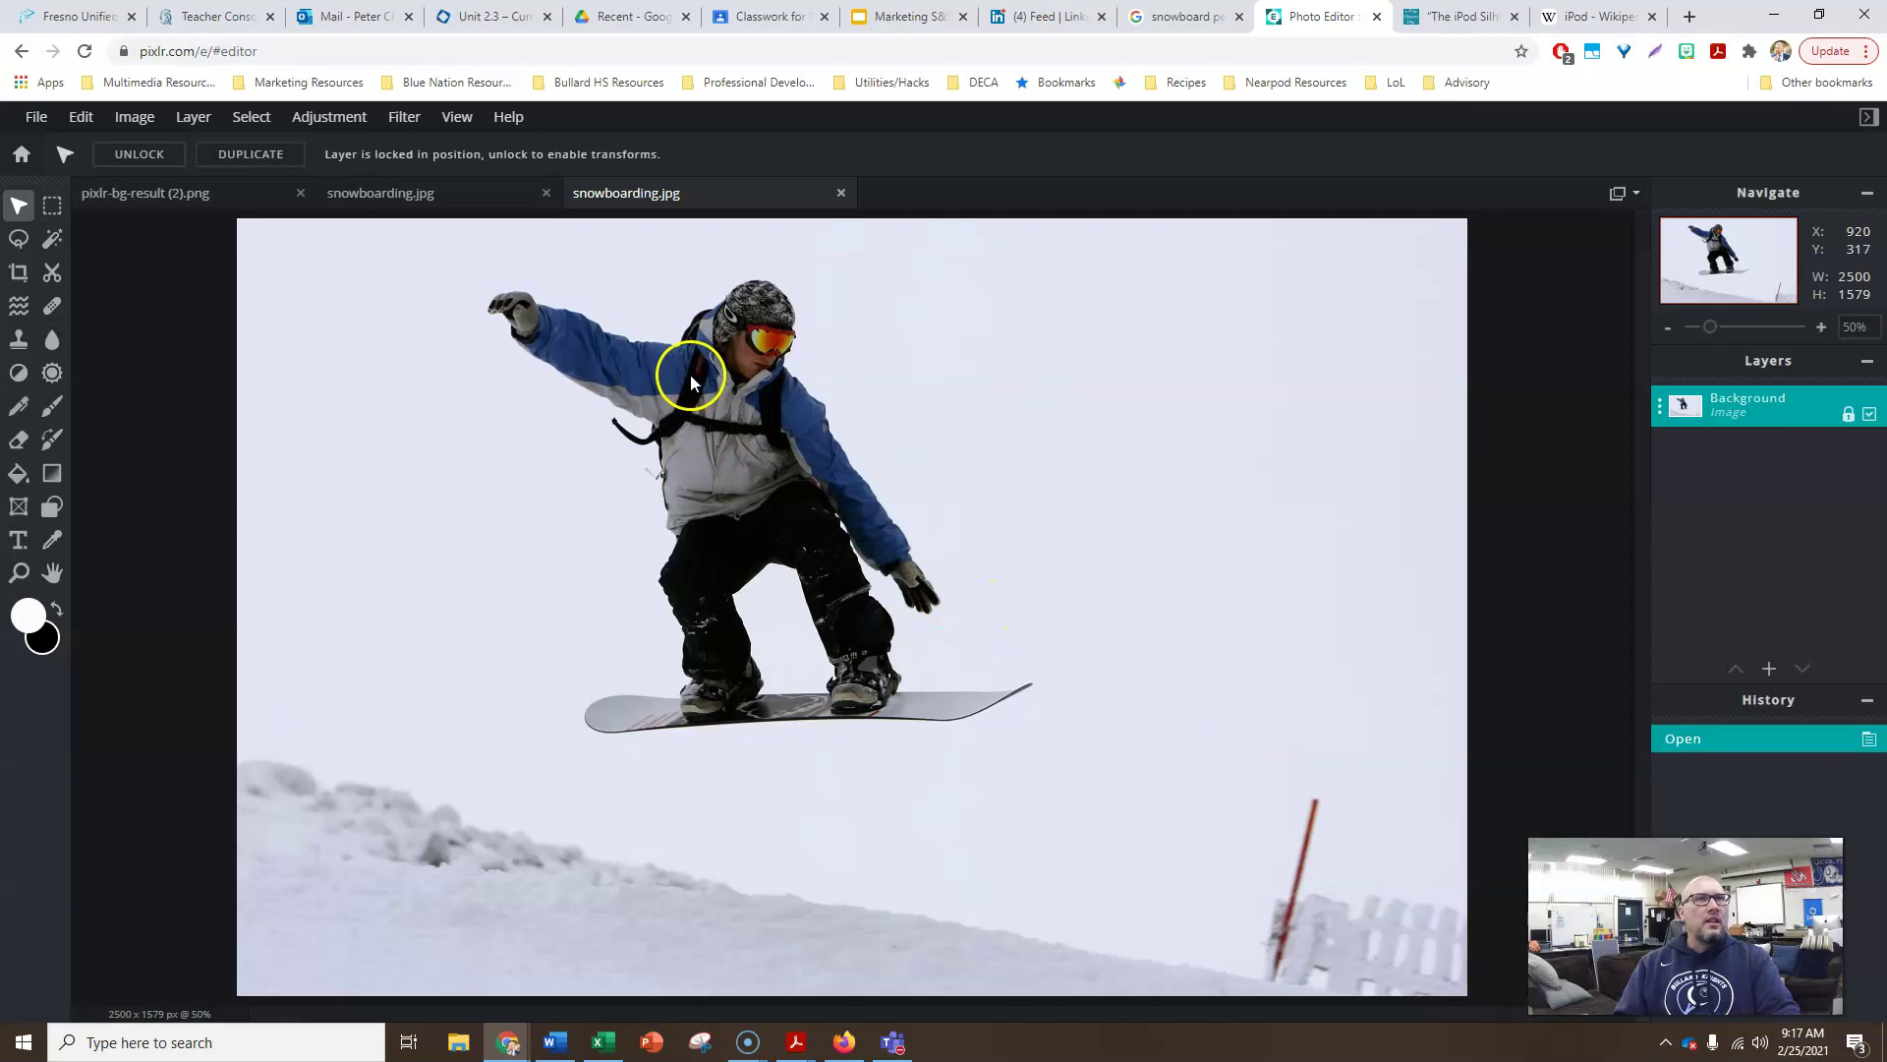
Trace a closed polygonal lasso selection closely around the snowboarder and the snowboard, with feather 0.
{"action": "left_click", "coordinate": [19, 242]}
{"action": "left_click", "coordinate": [183, 156]}
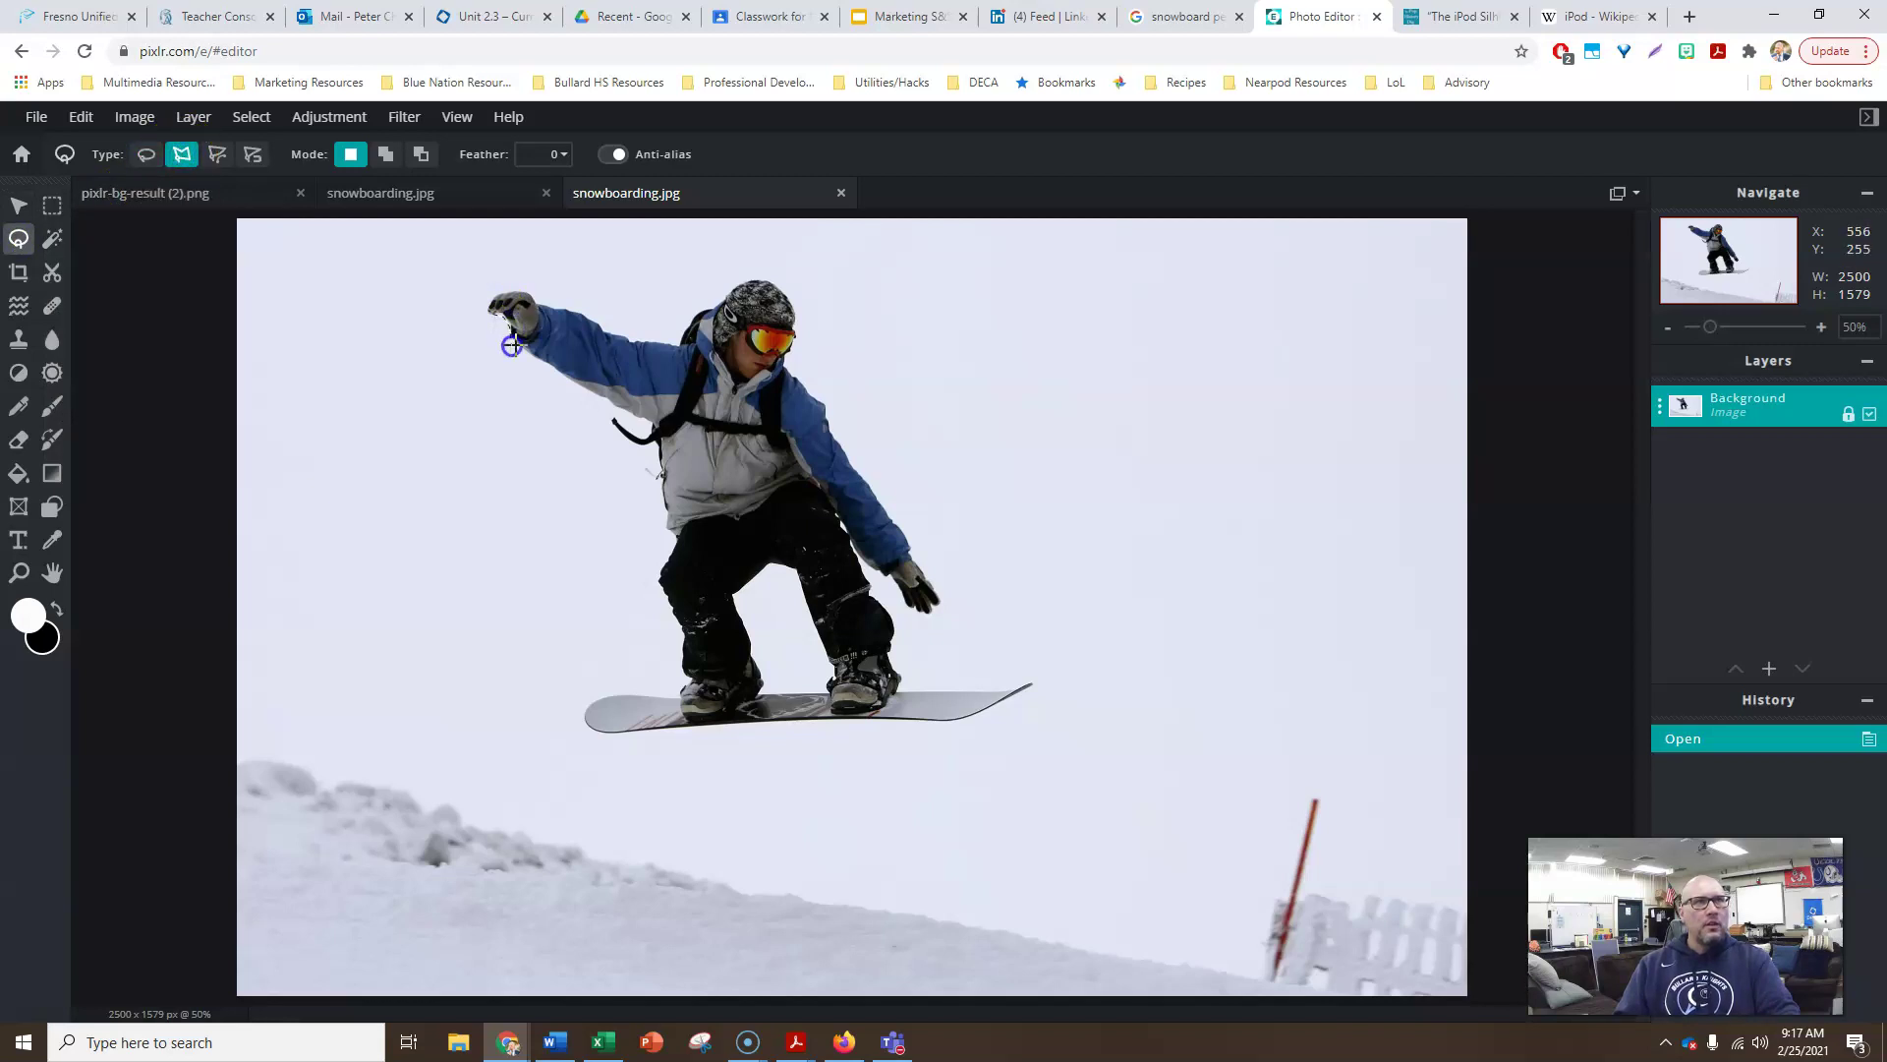
{"action": "left_click", "coordinate": [593, 399]}
{"action": "left_click", "coordinate": [906, 675]}
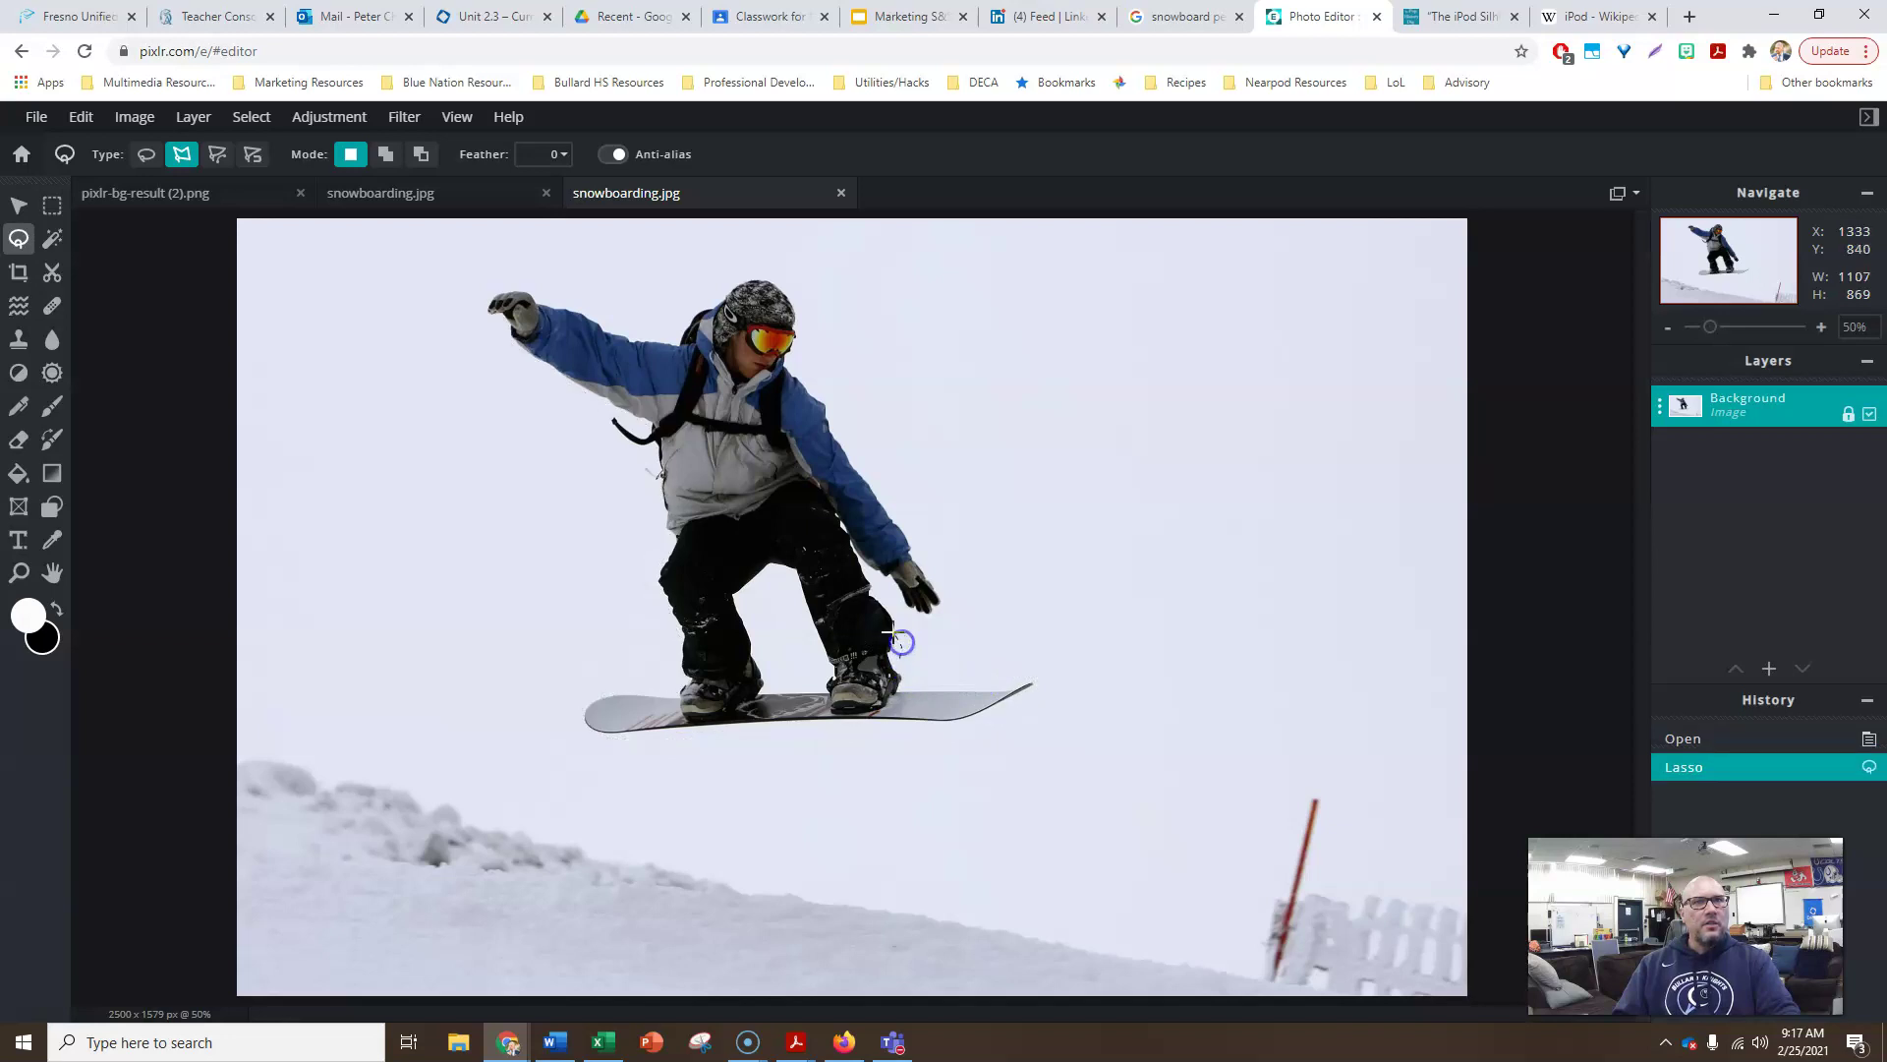
{"action": "left_click", "coordinate": [860, 568]}
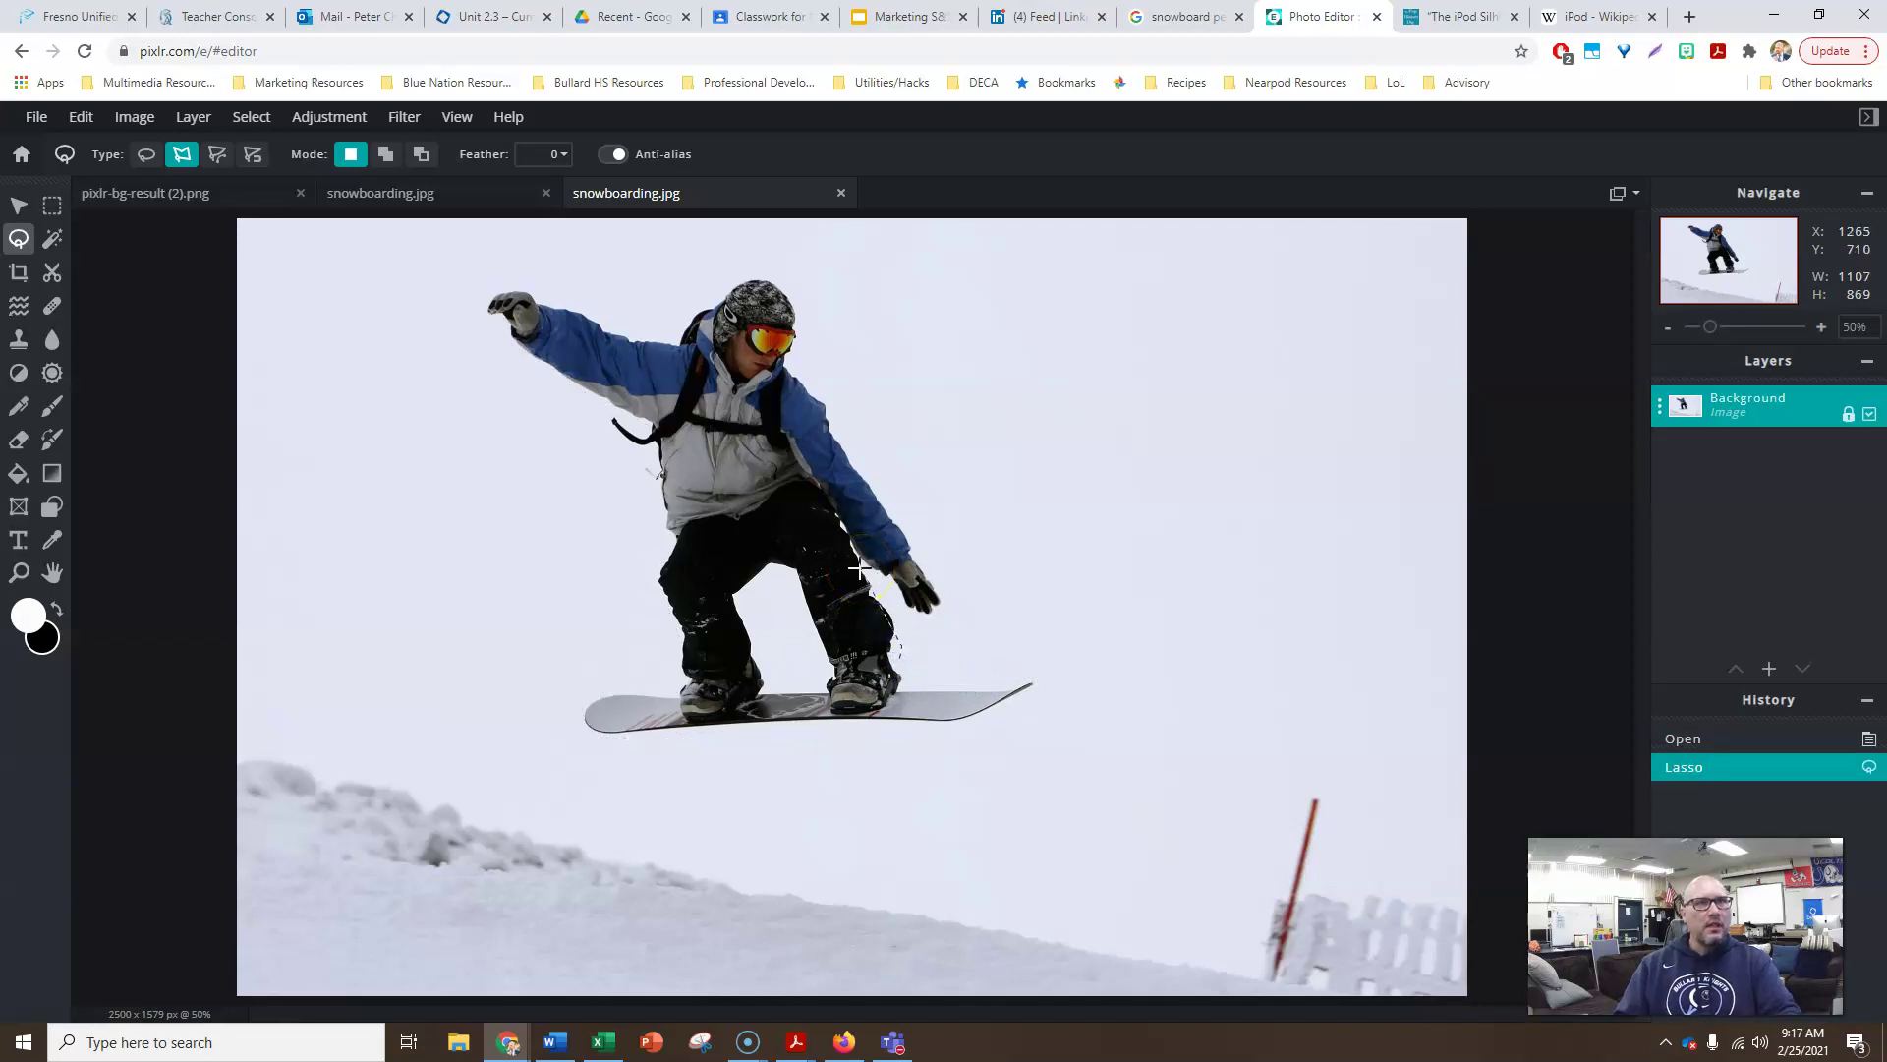
{"action": "left_click", "coordinate": [983, 806]}
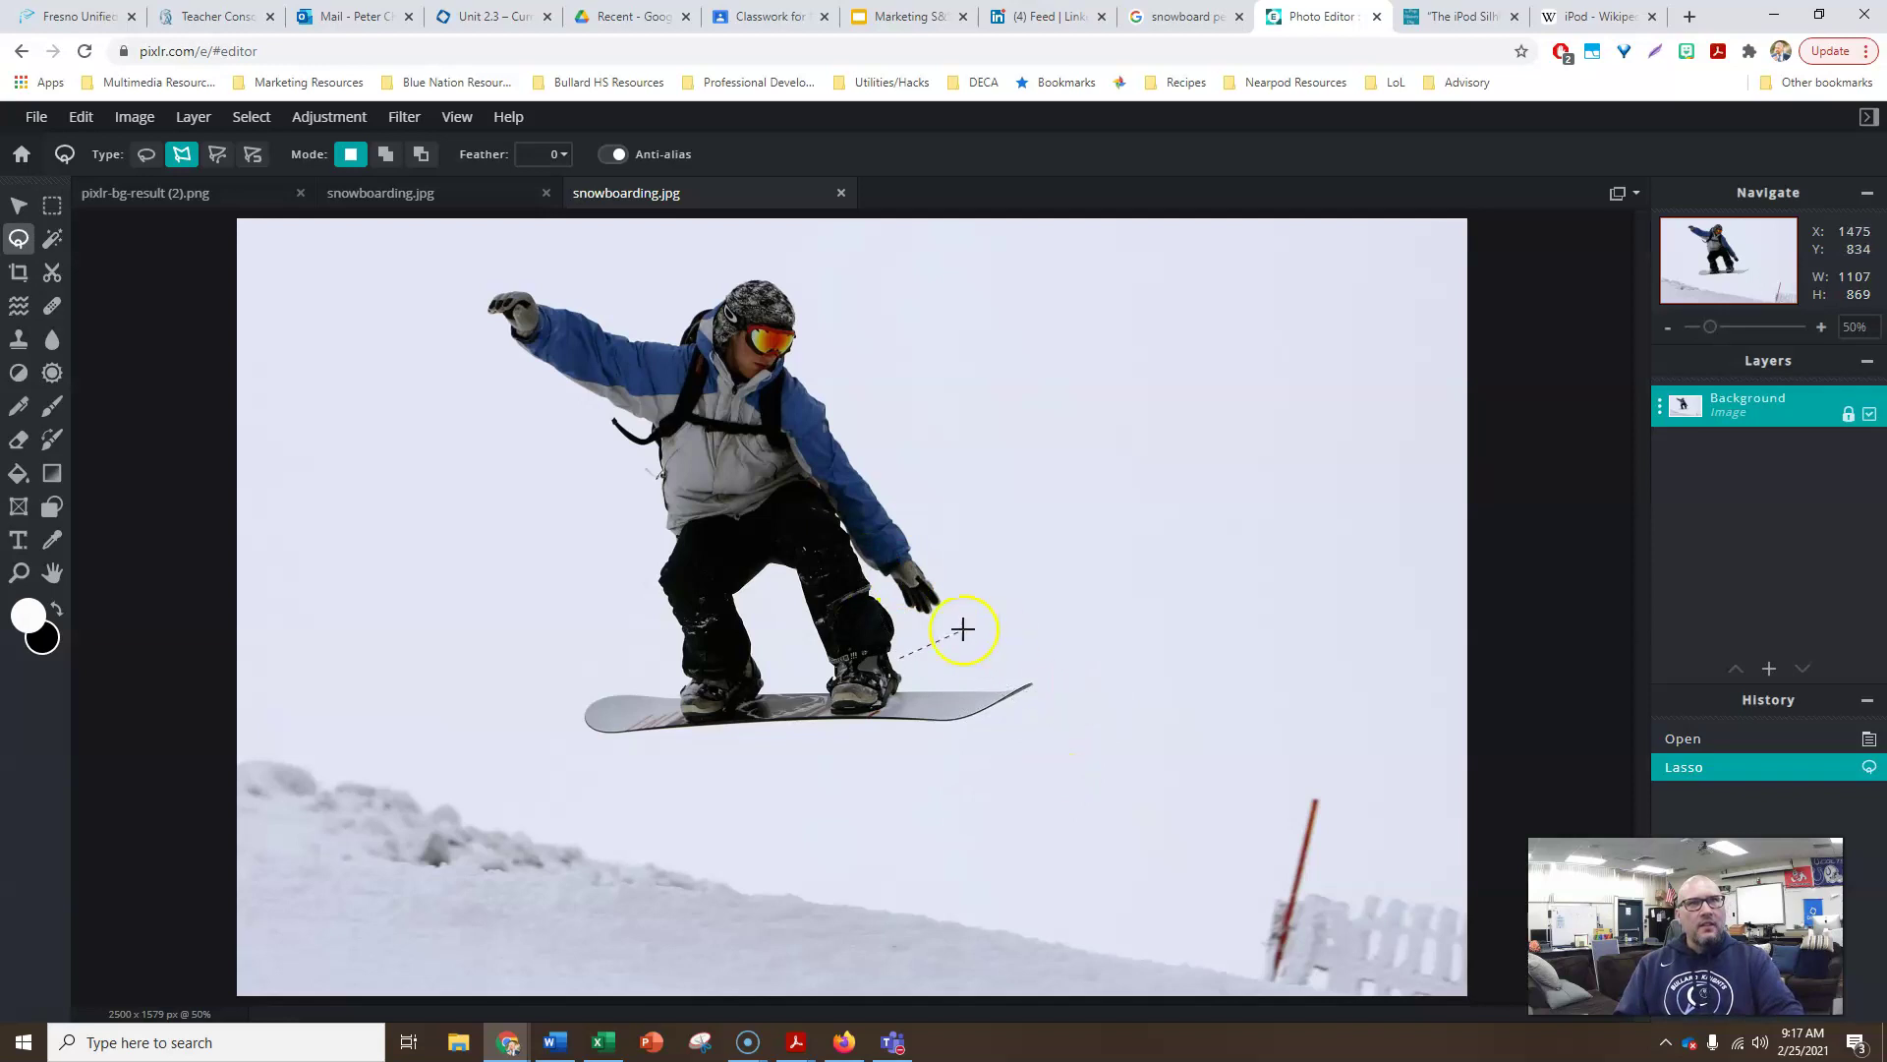
{"action": "left_click", "coordinate": [887, 579]}
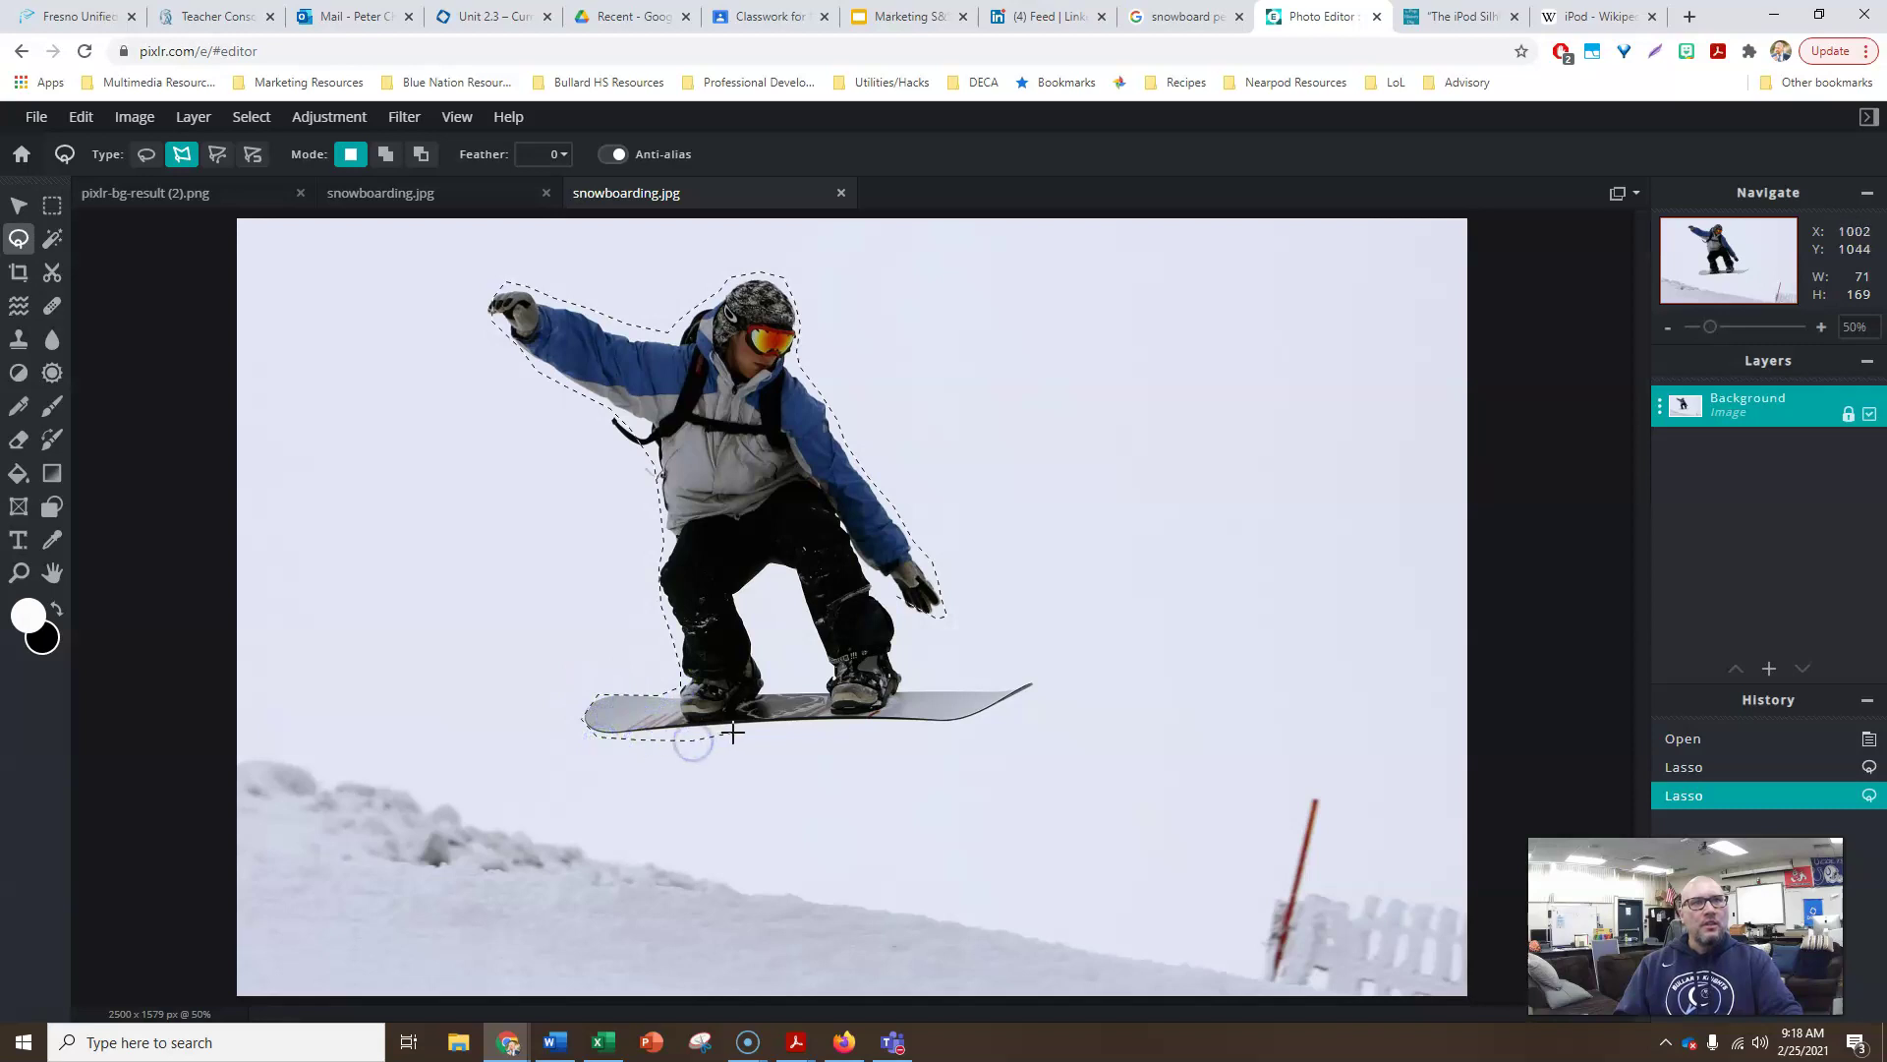
{"action": "left_click", "coordinate": [960, 728]}
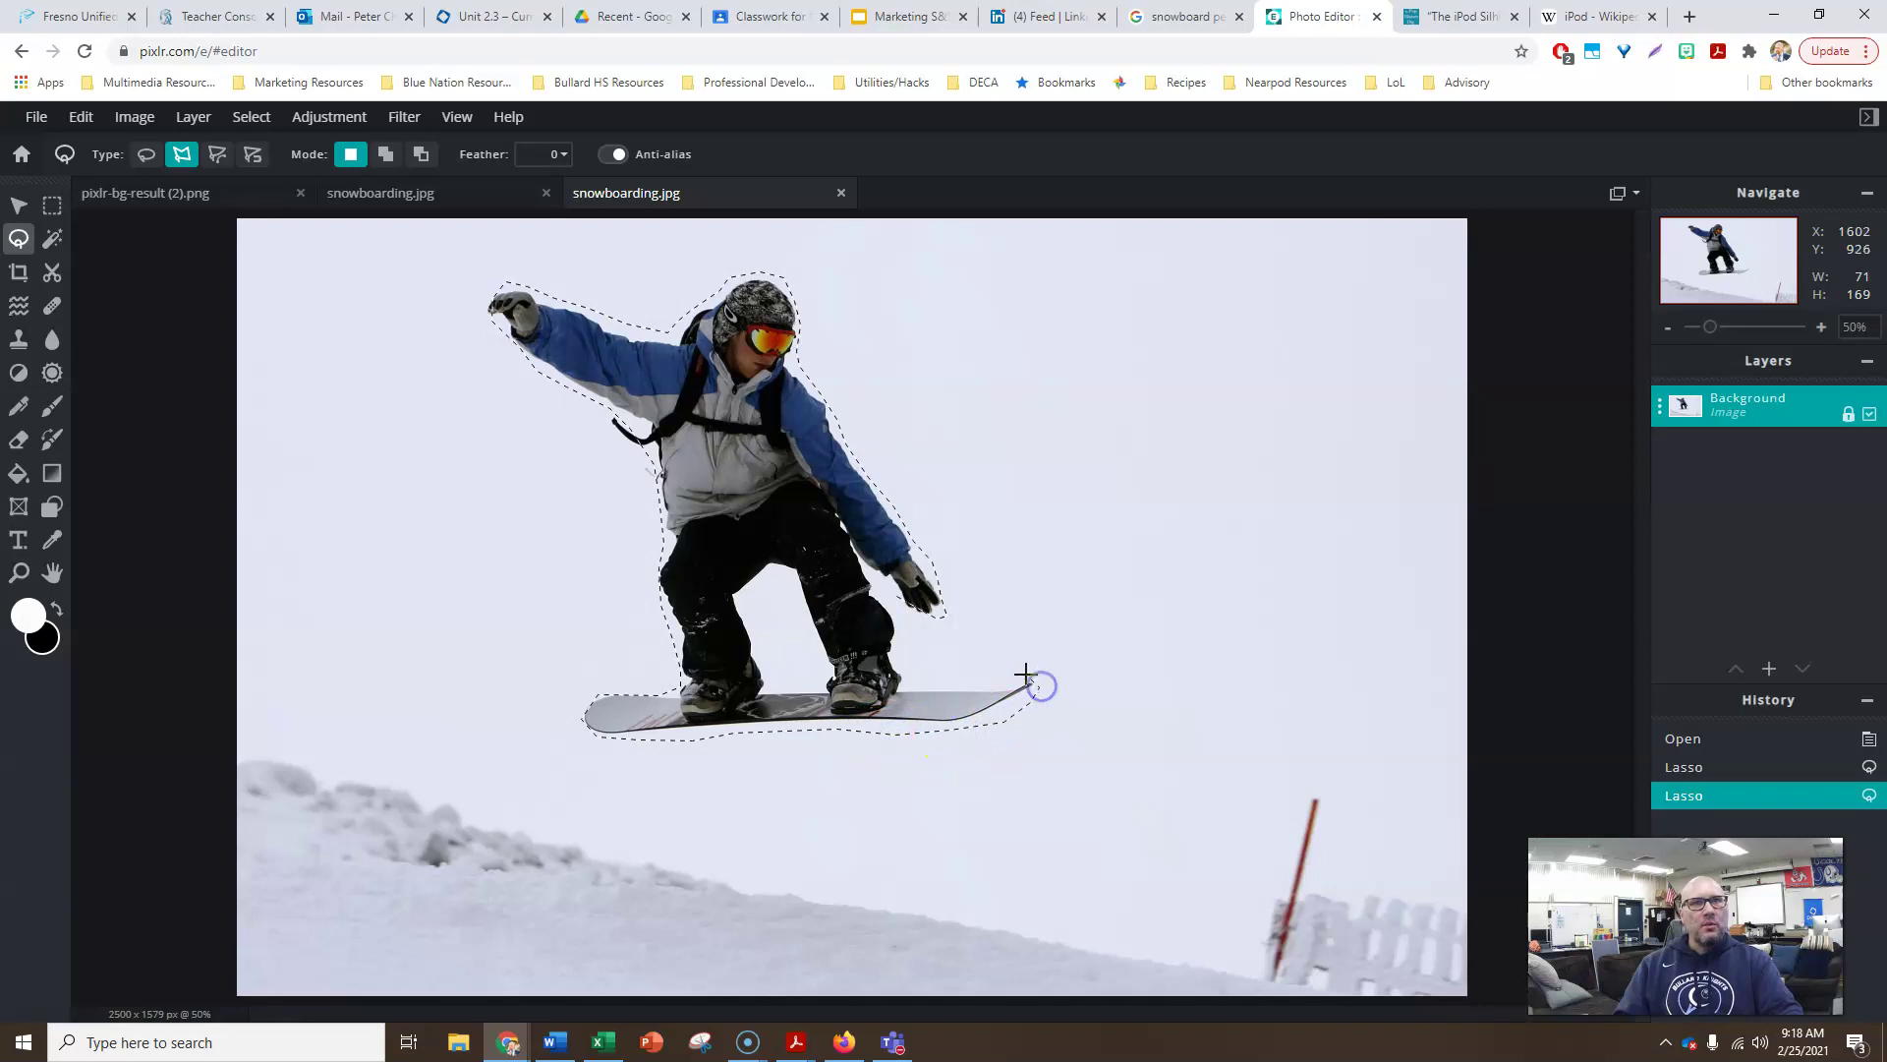
{"action": "left_click", "coordinate": [962, 686]}
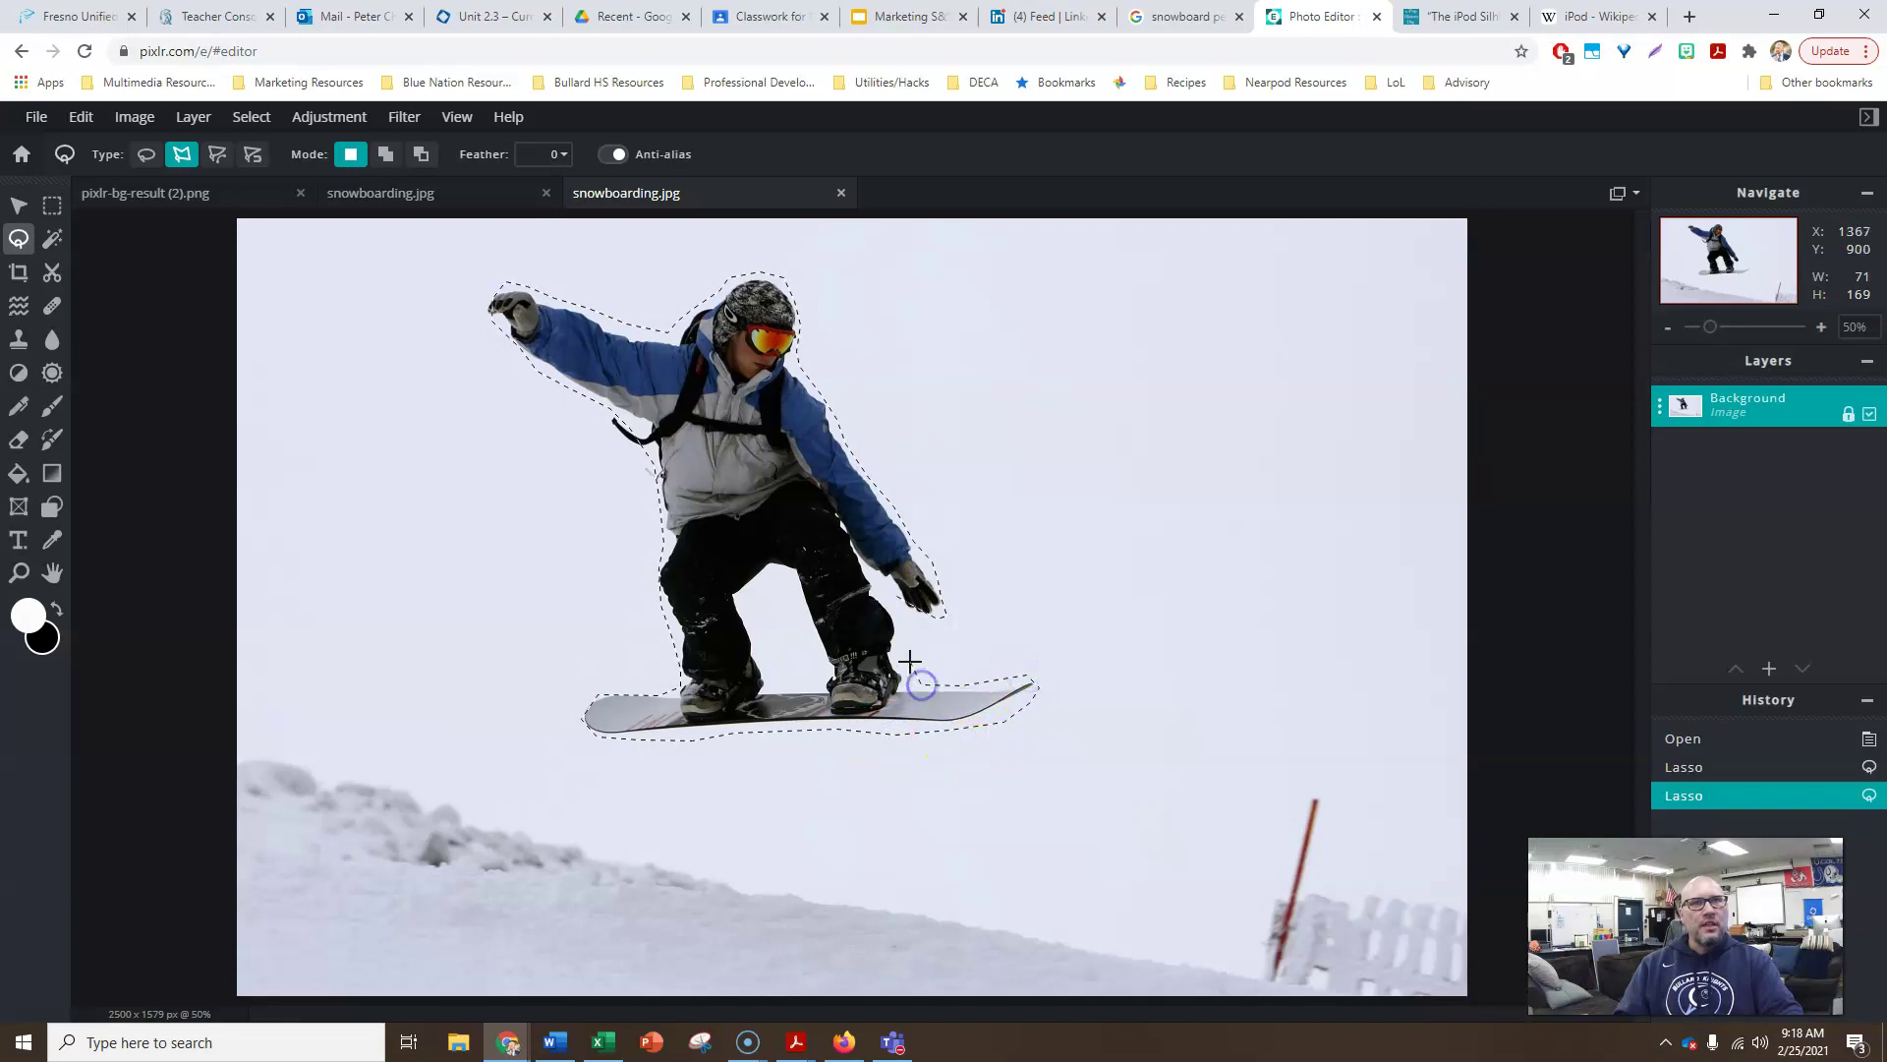
{"action": "left_click", "coordinate": [895, 616]}
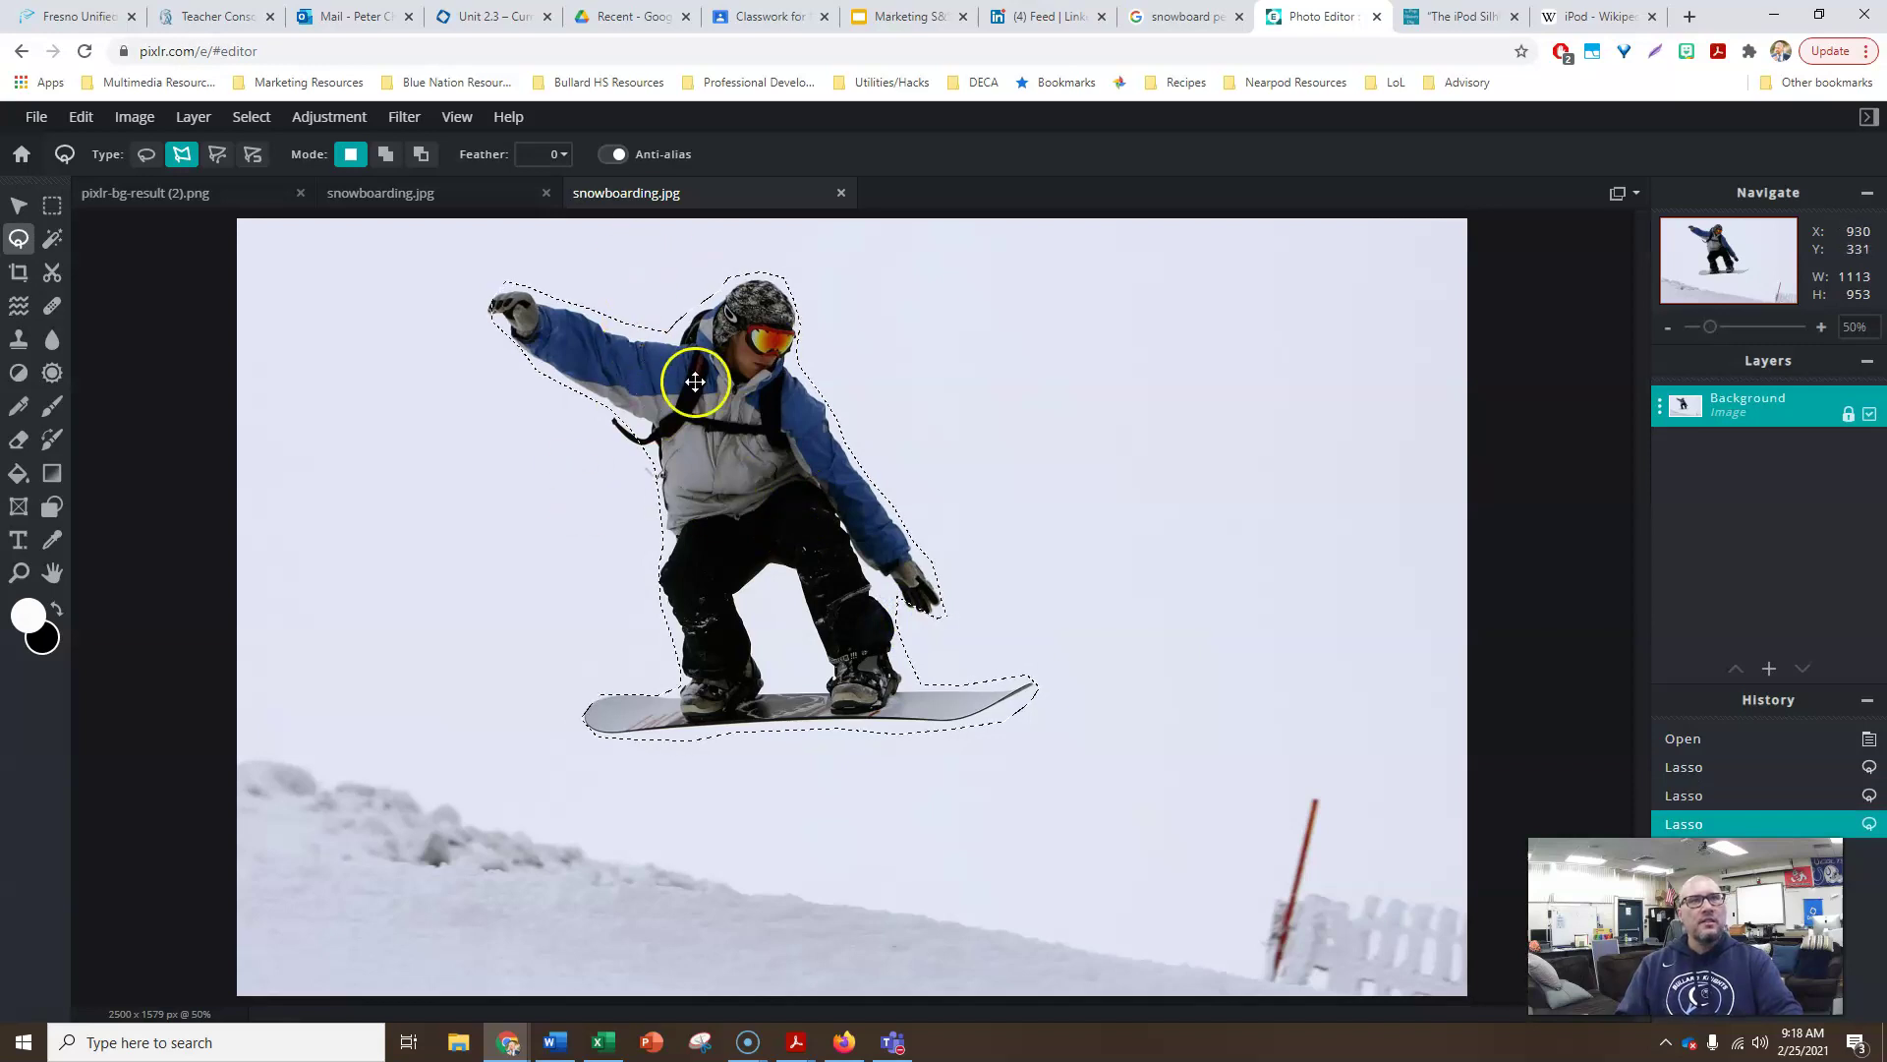
Invert the lasso selection, clear everything outside the snowboarder's outline, and deselect.
{"action": "left_click", "coordinate": [257, 116]}
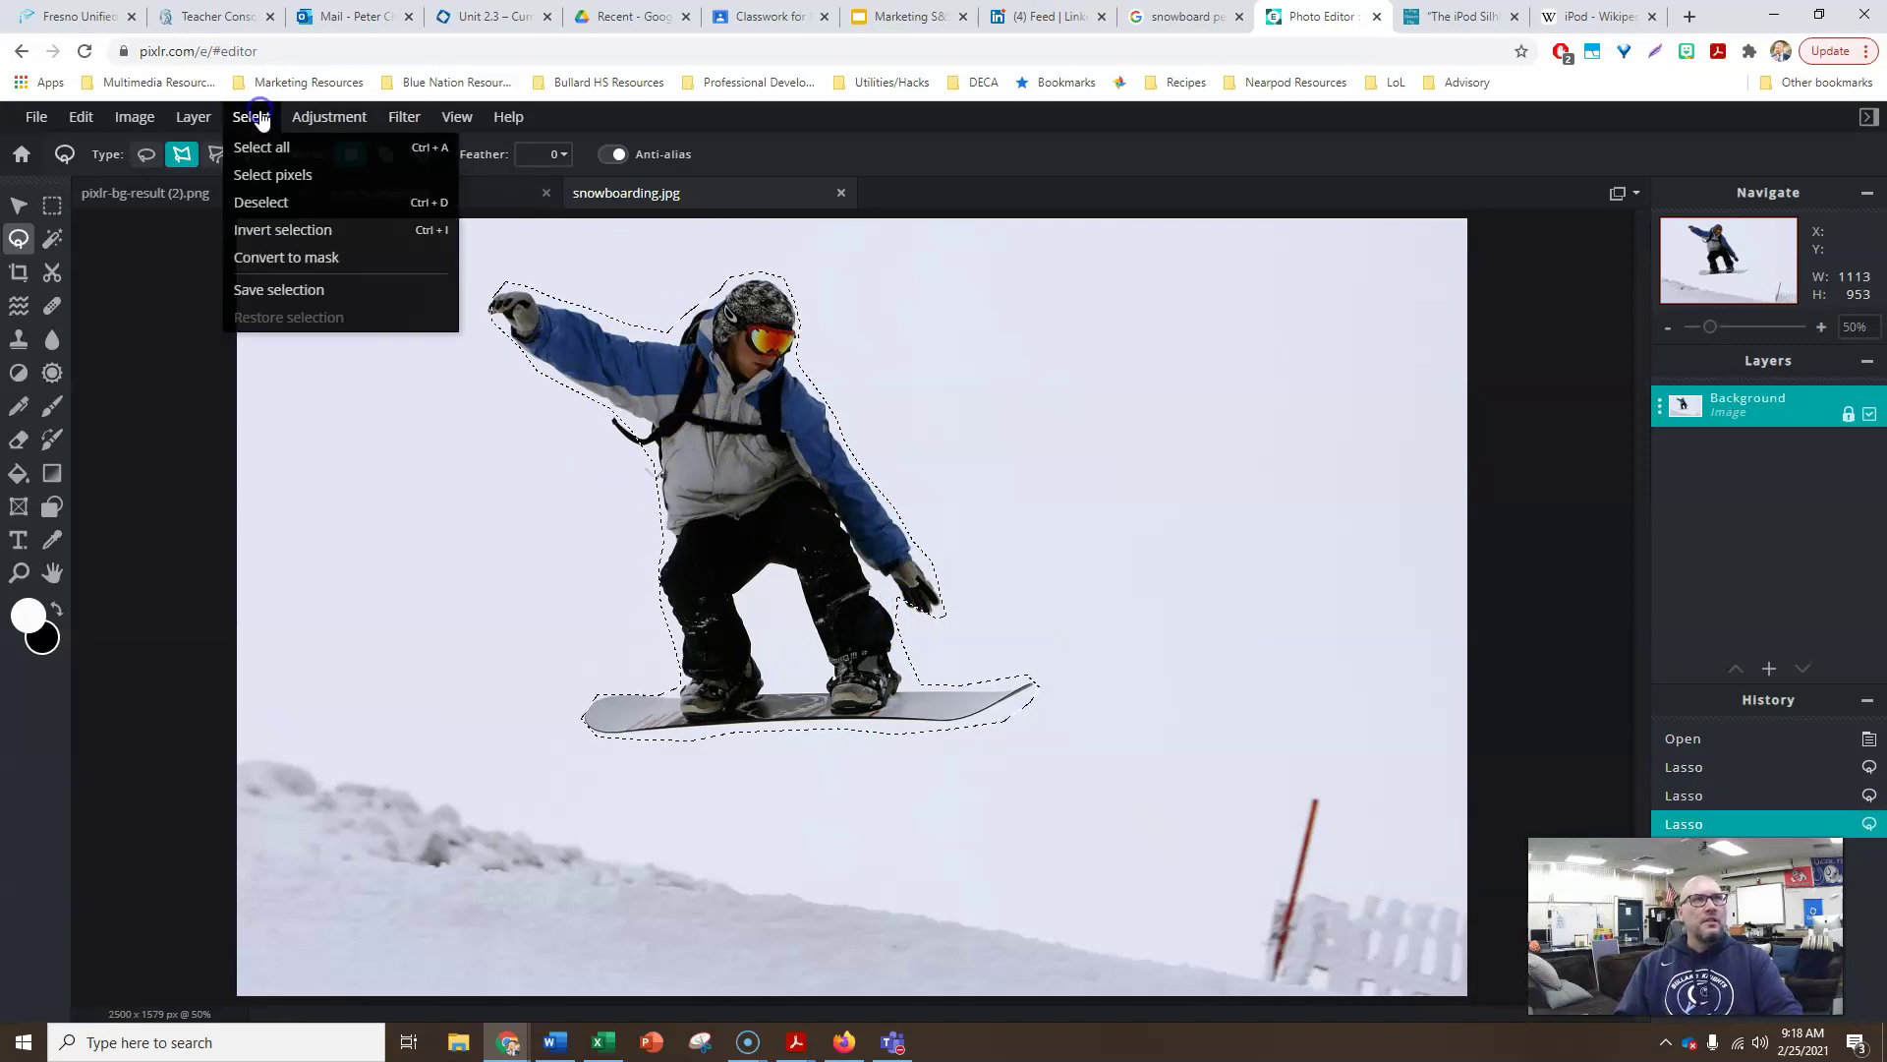
{"action": "left_click", "coordinate": [278, 232]}
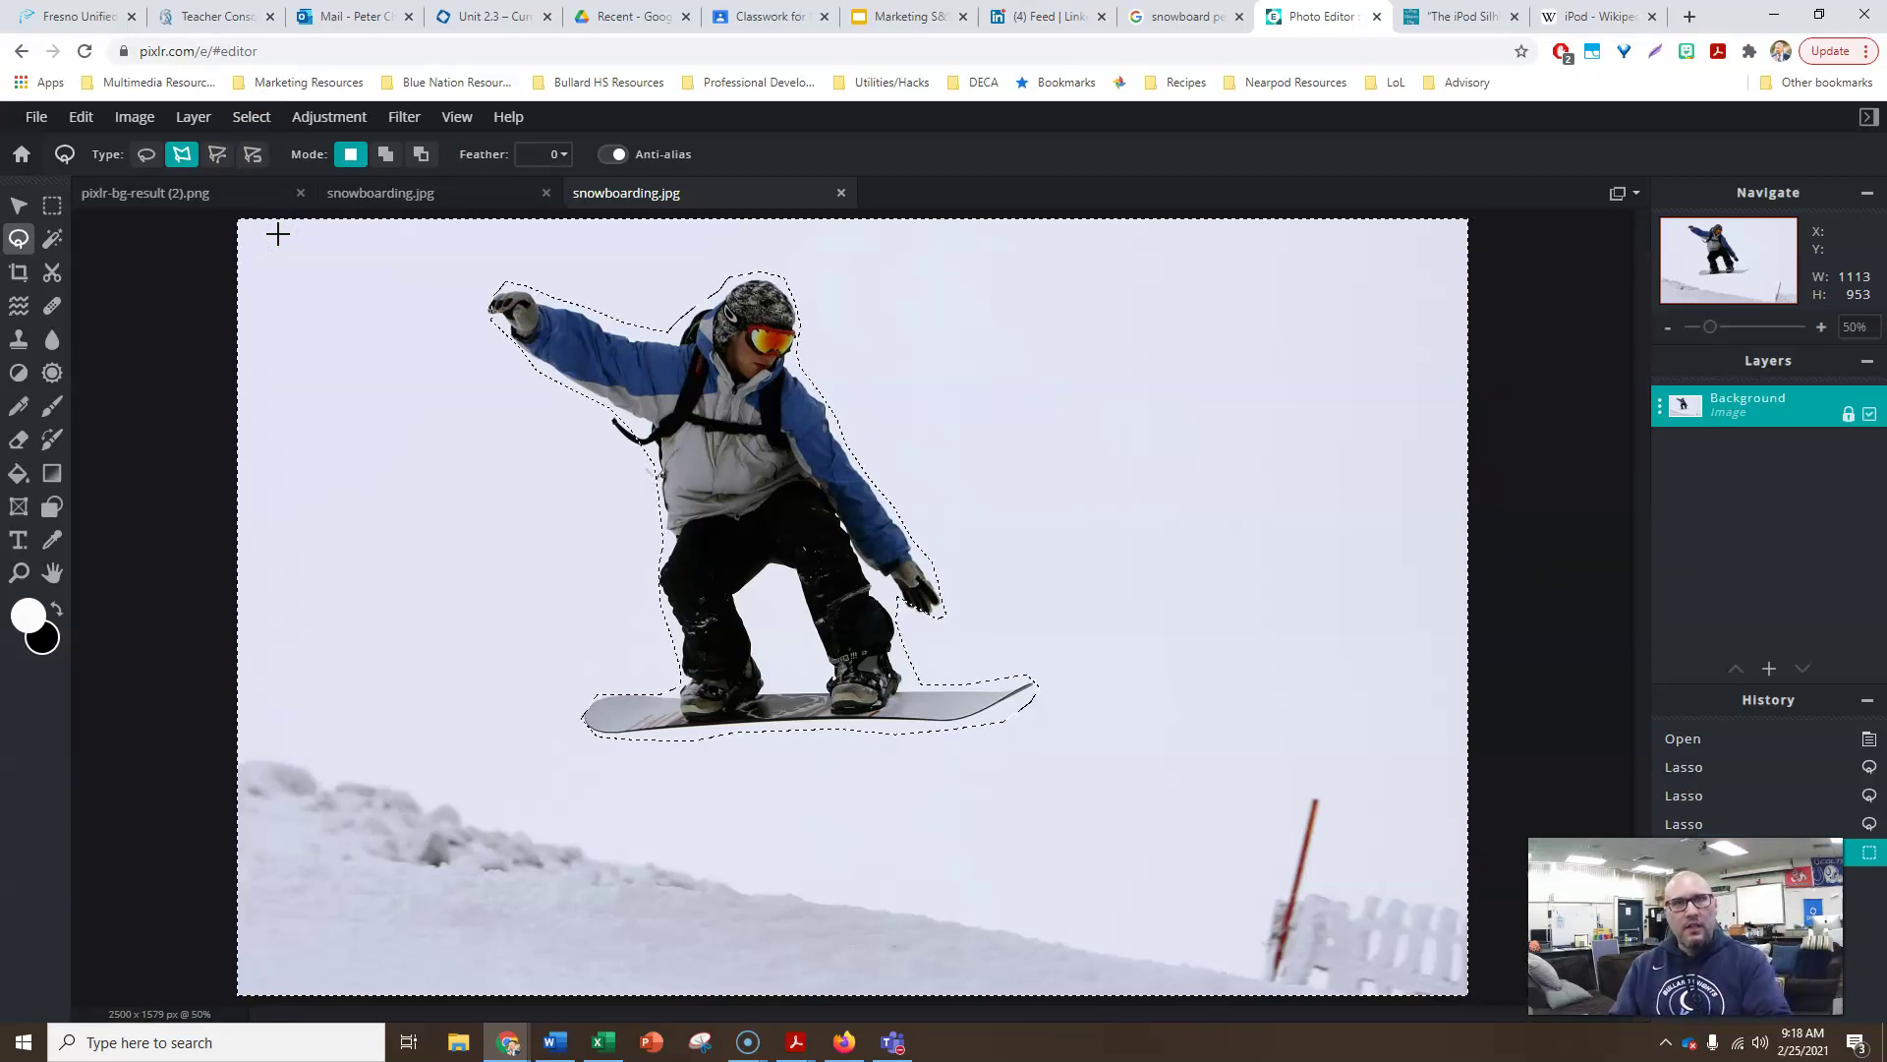
{"action": "key", "text": "Delete"}
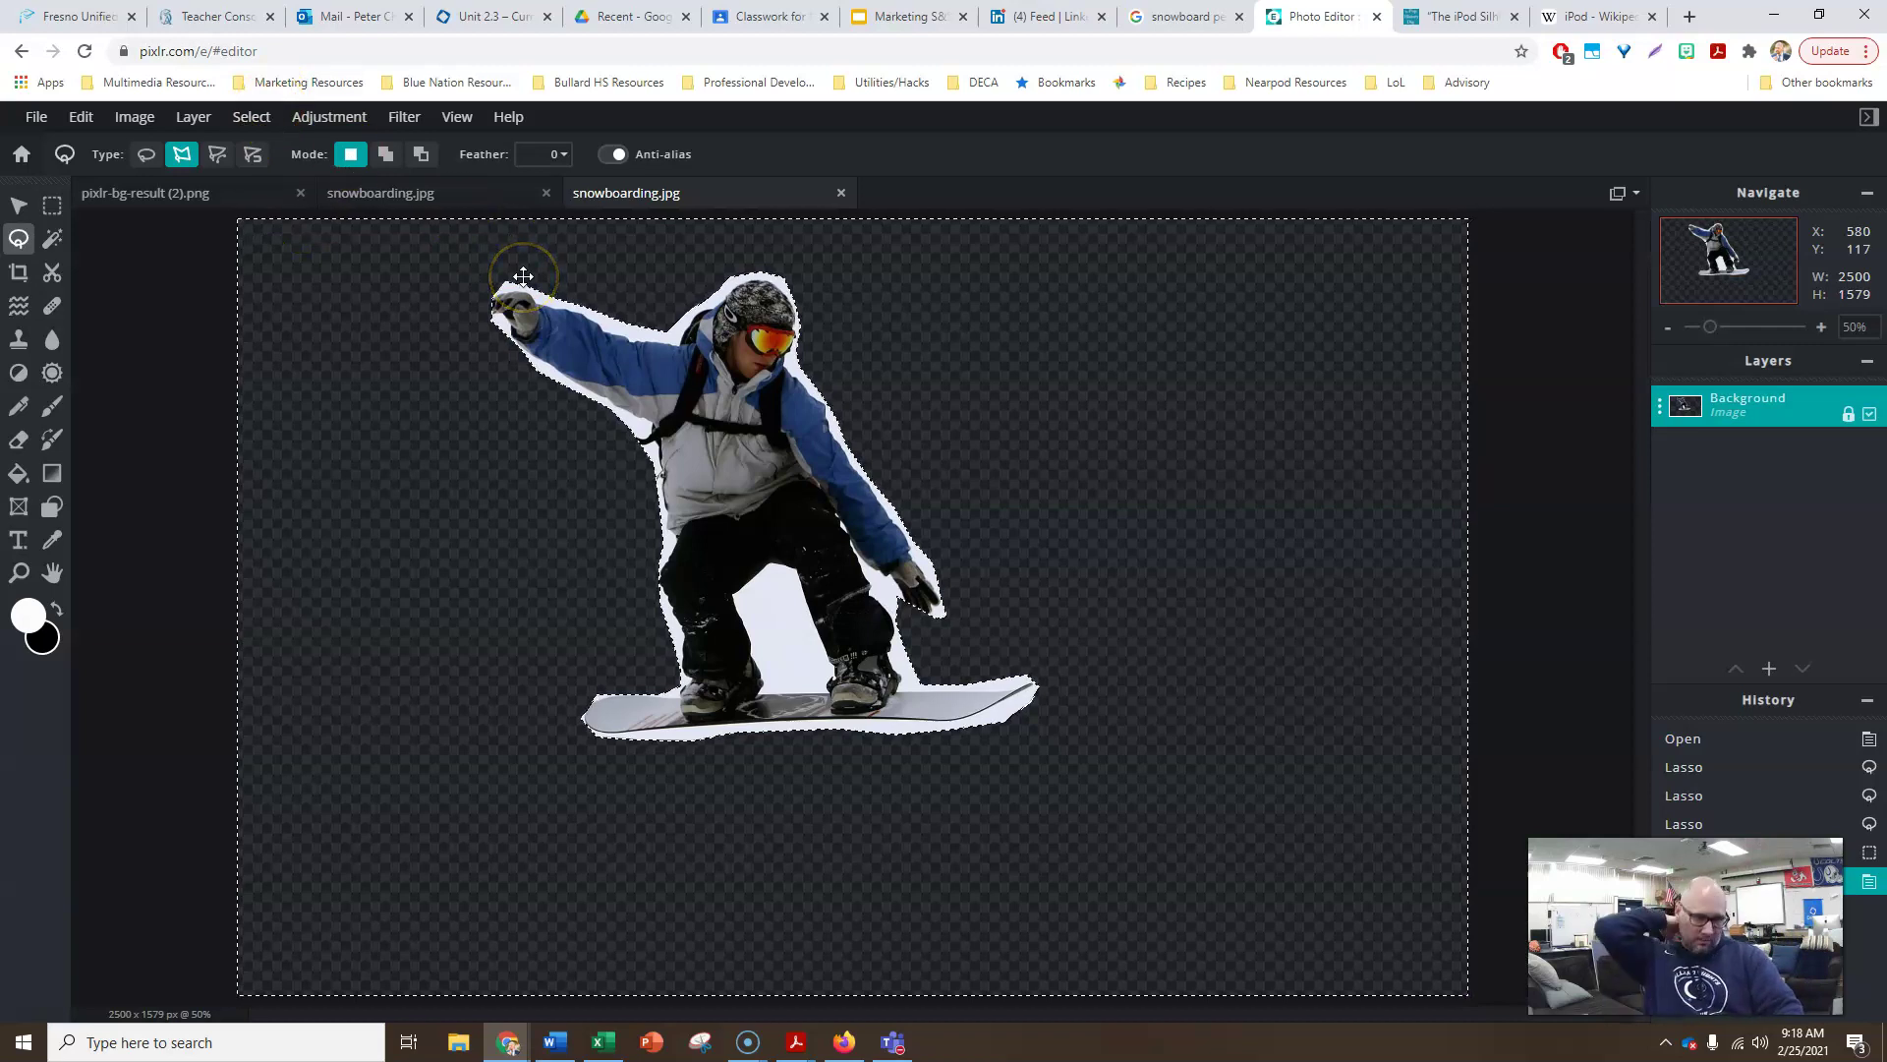
{"action": "left_click", "coordinate": [251, 116]}
{"action": "left_click", "coordinate": [233, 144]}
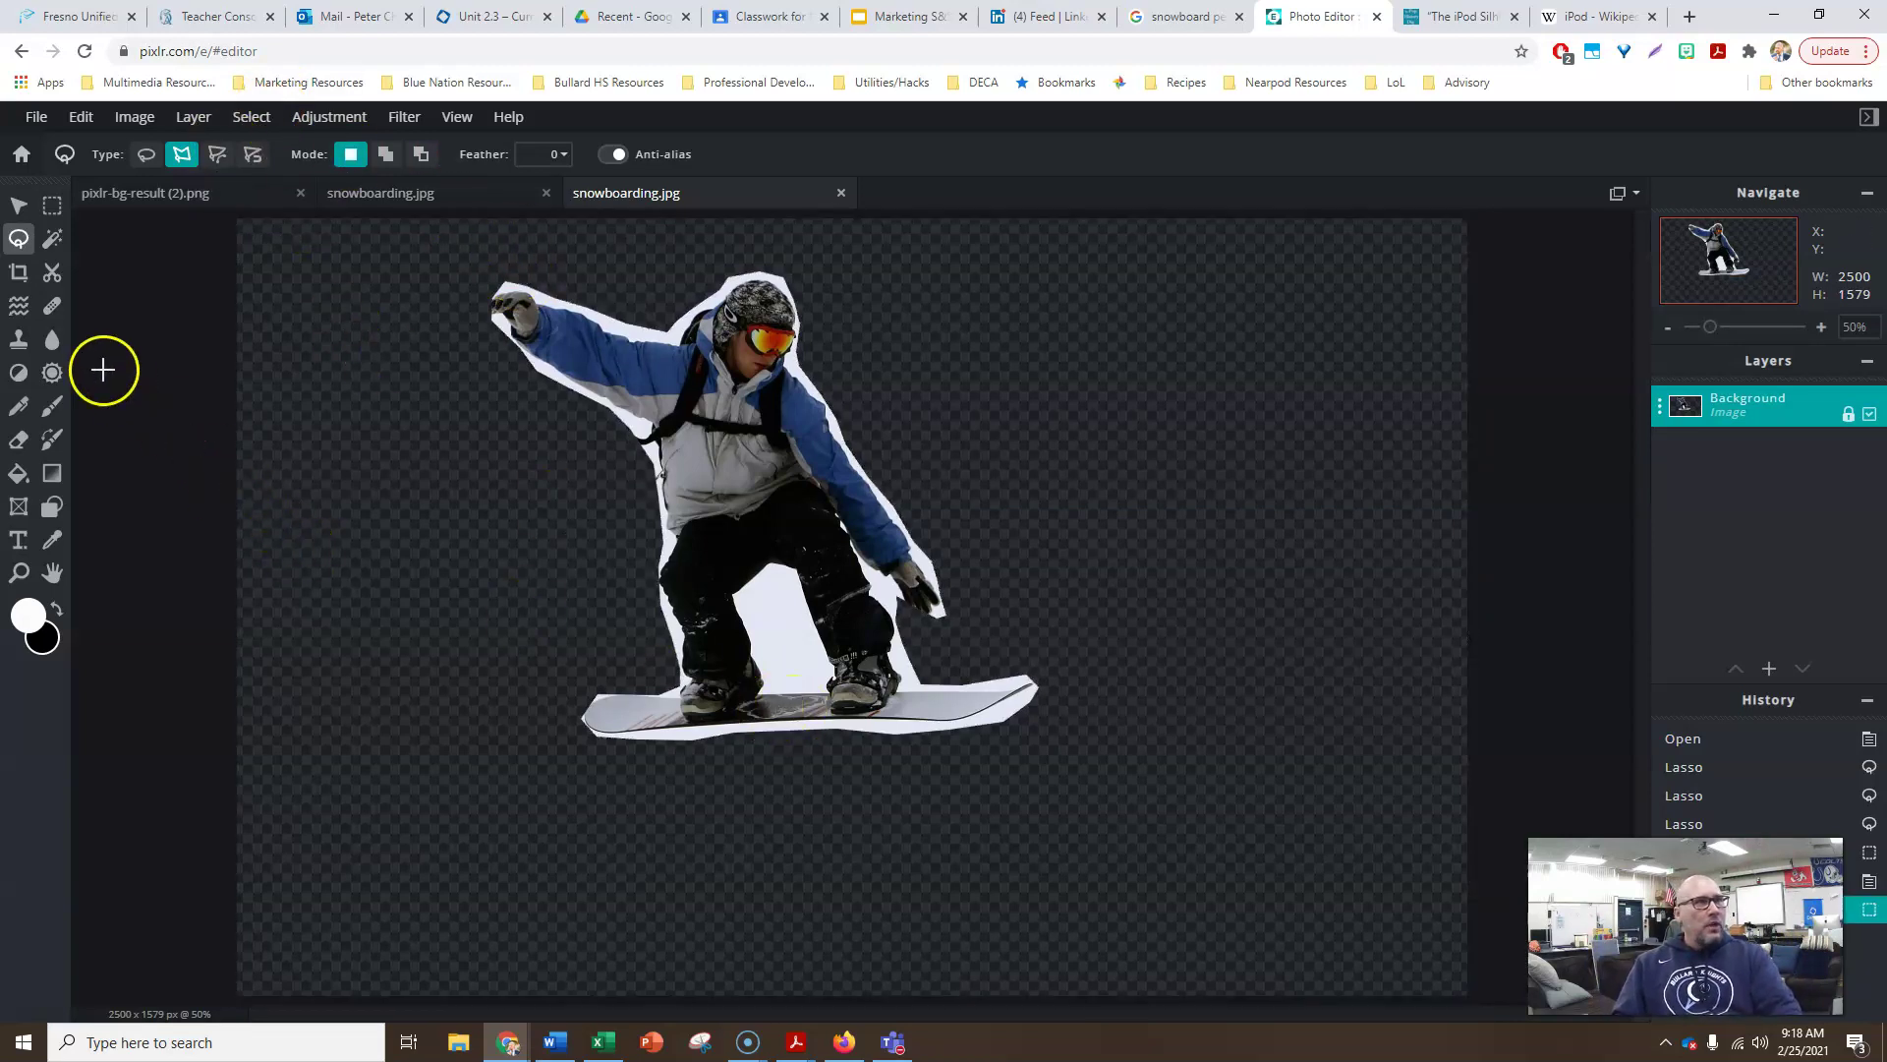
Clear the white snow between the legs, around the snowboard and beside the lower leg using the Wand at tolerance 32.
{"action": "left_click", "coordinate": [54, 239]}
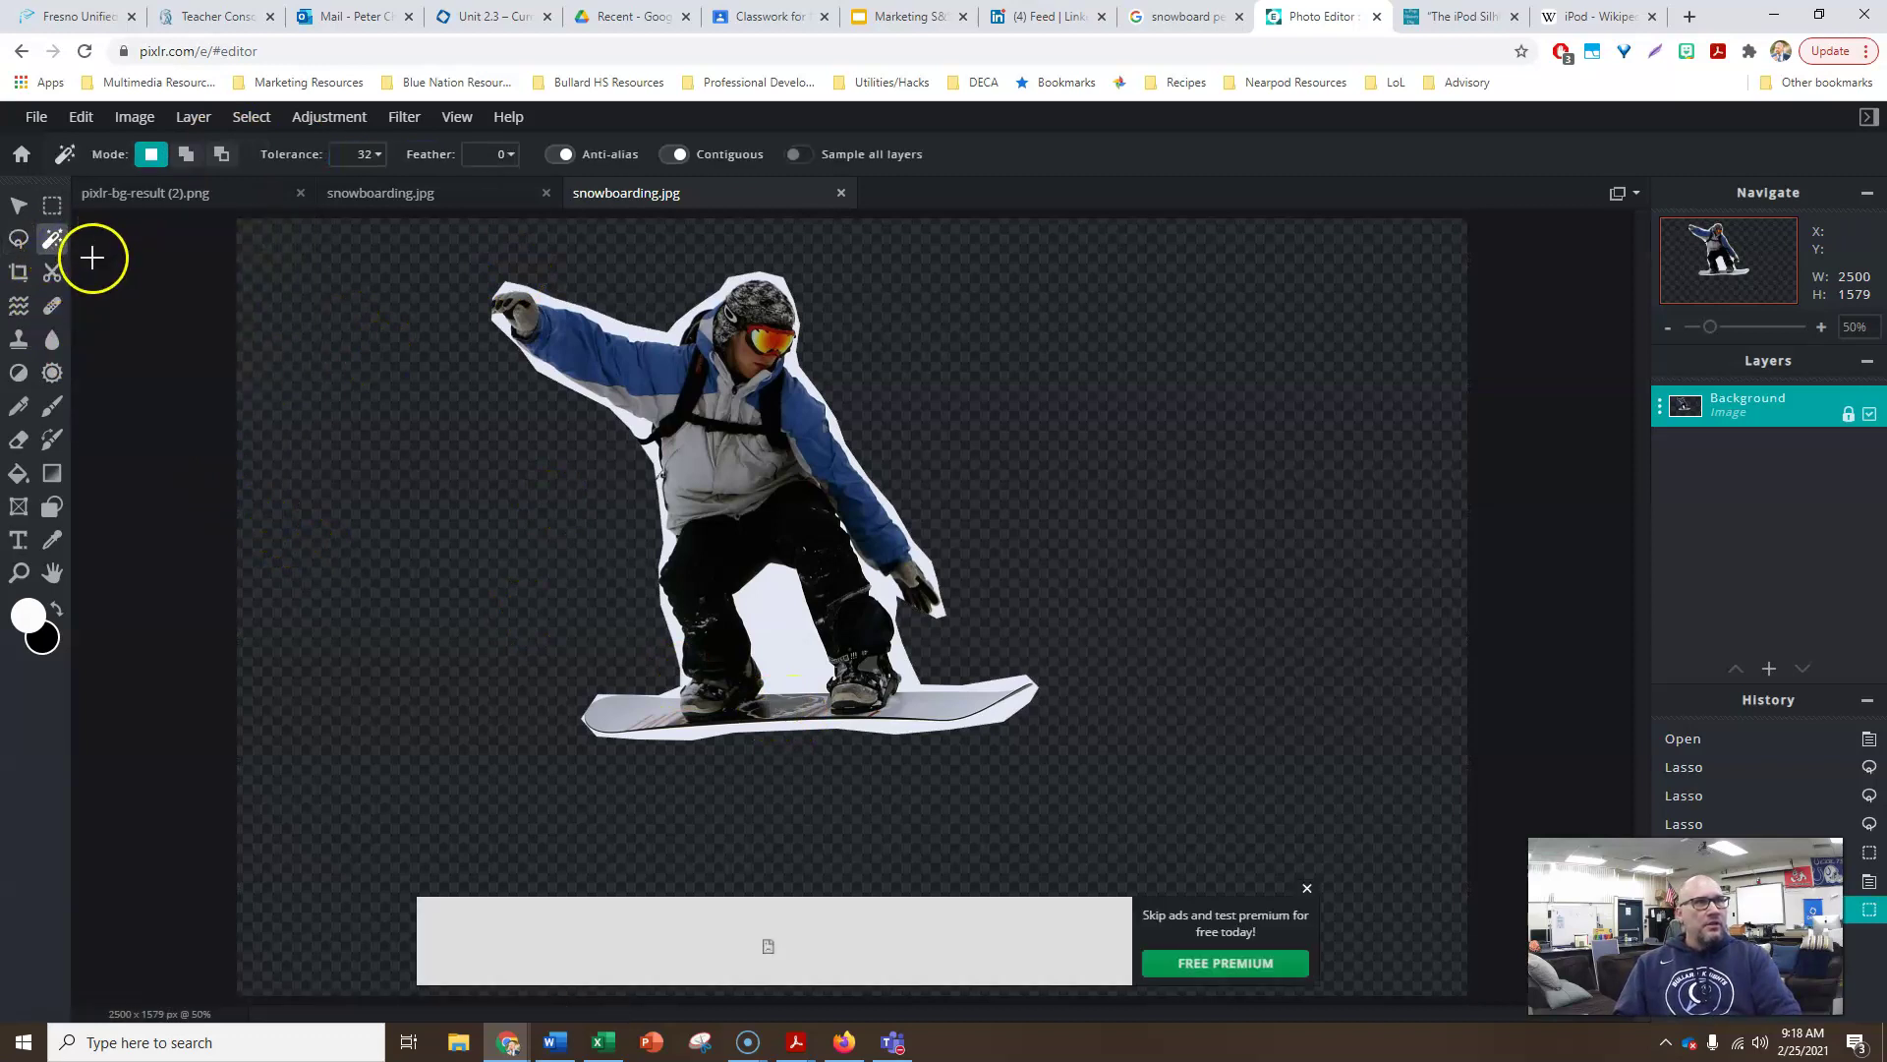
{"action": "left_click", "coordinate": [787, 618]}
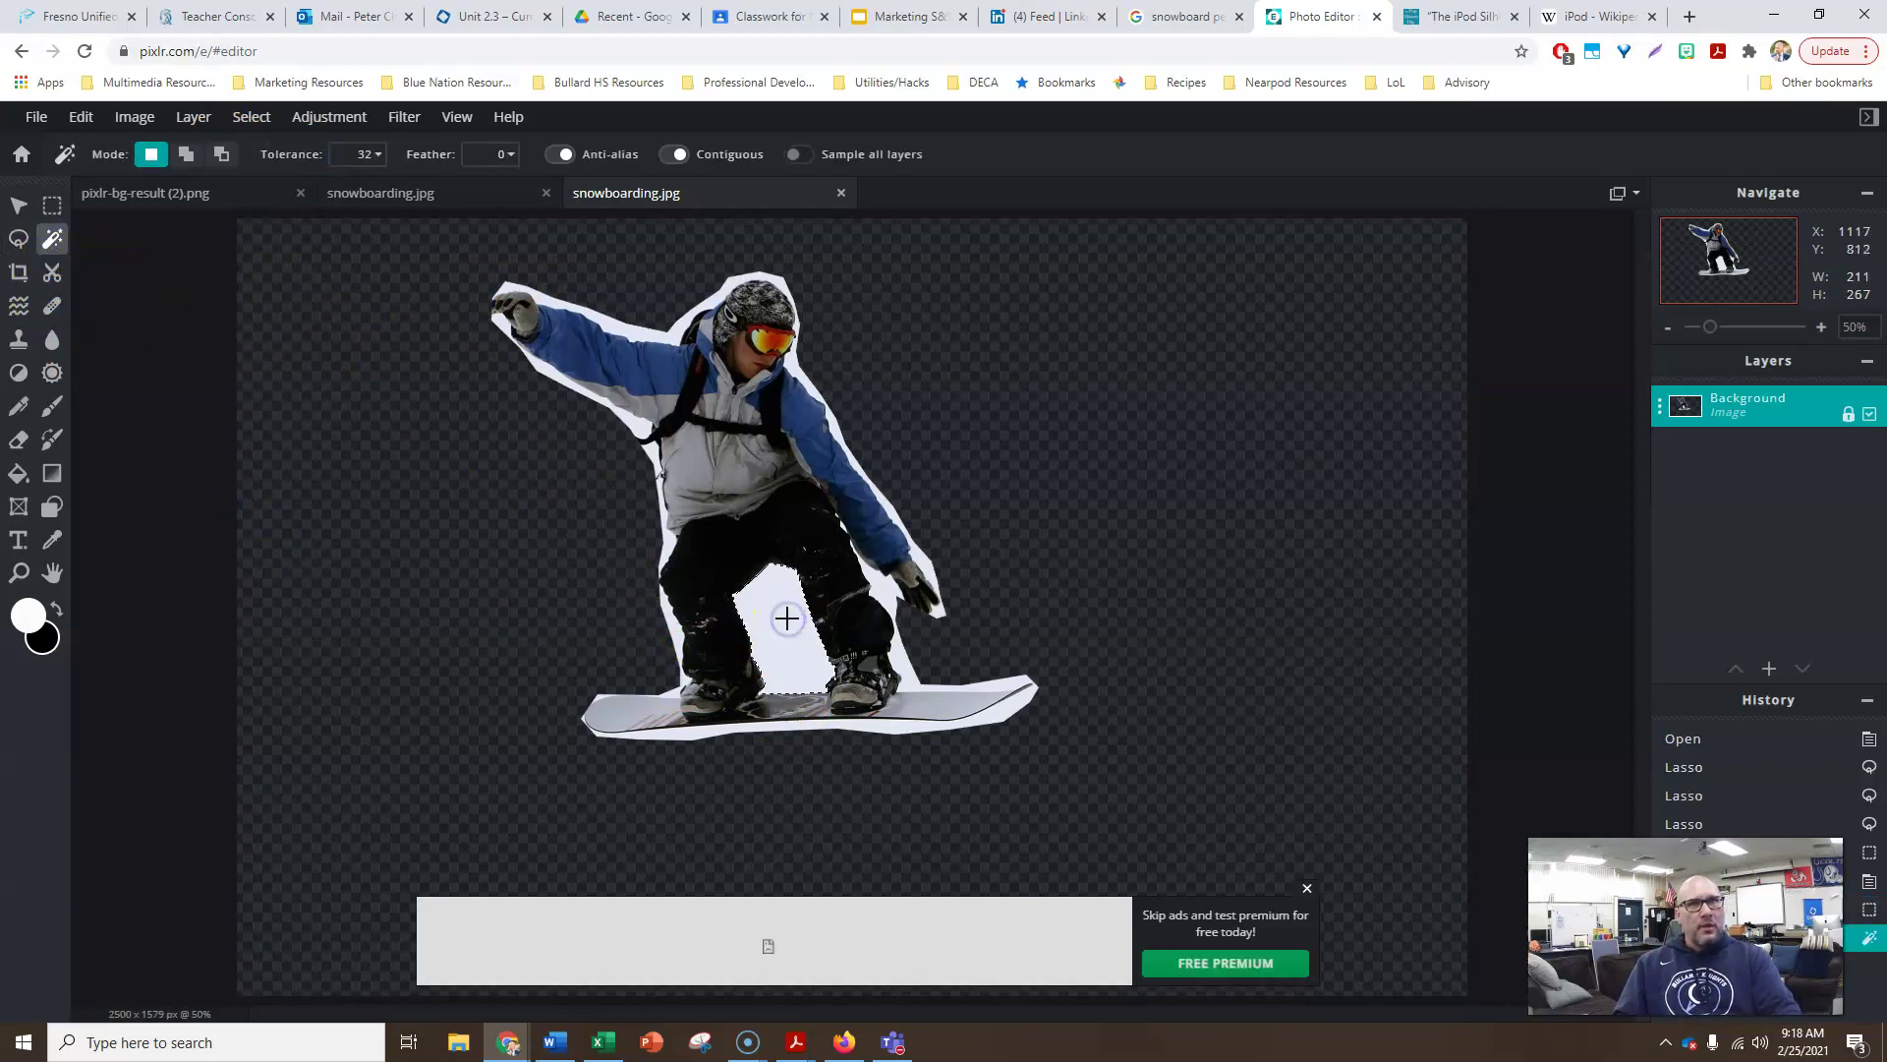
{"action": "key", "text": "Delete"}
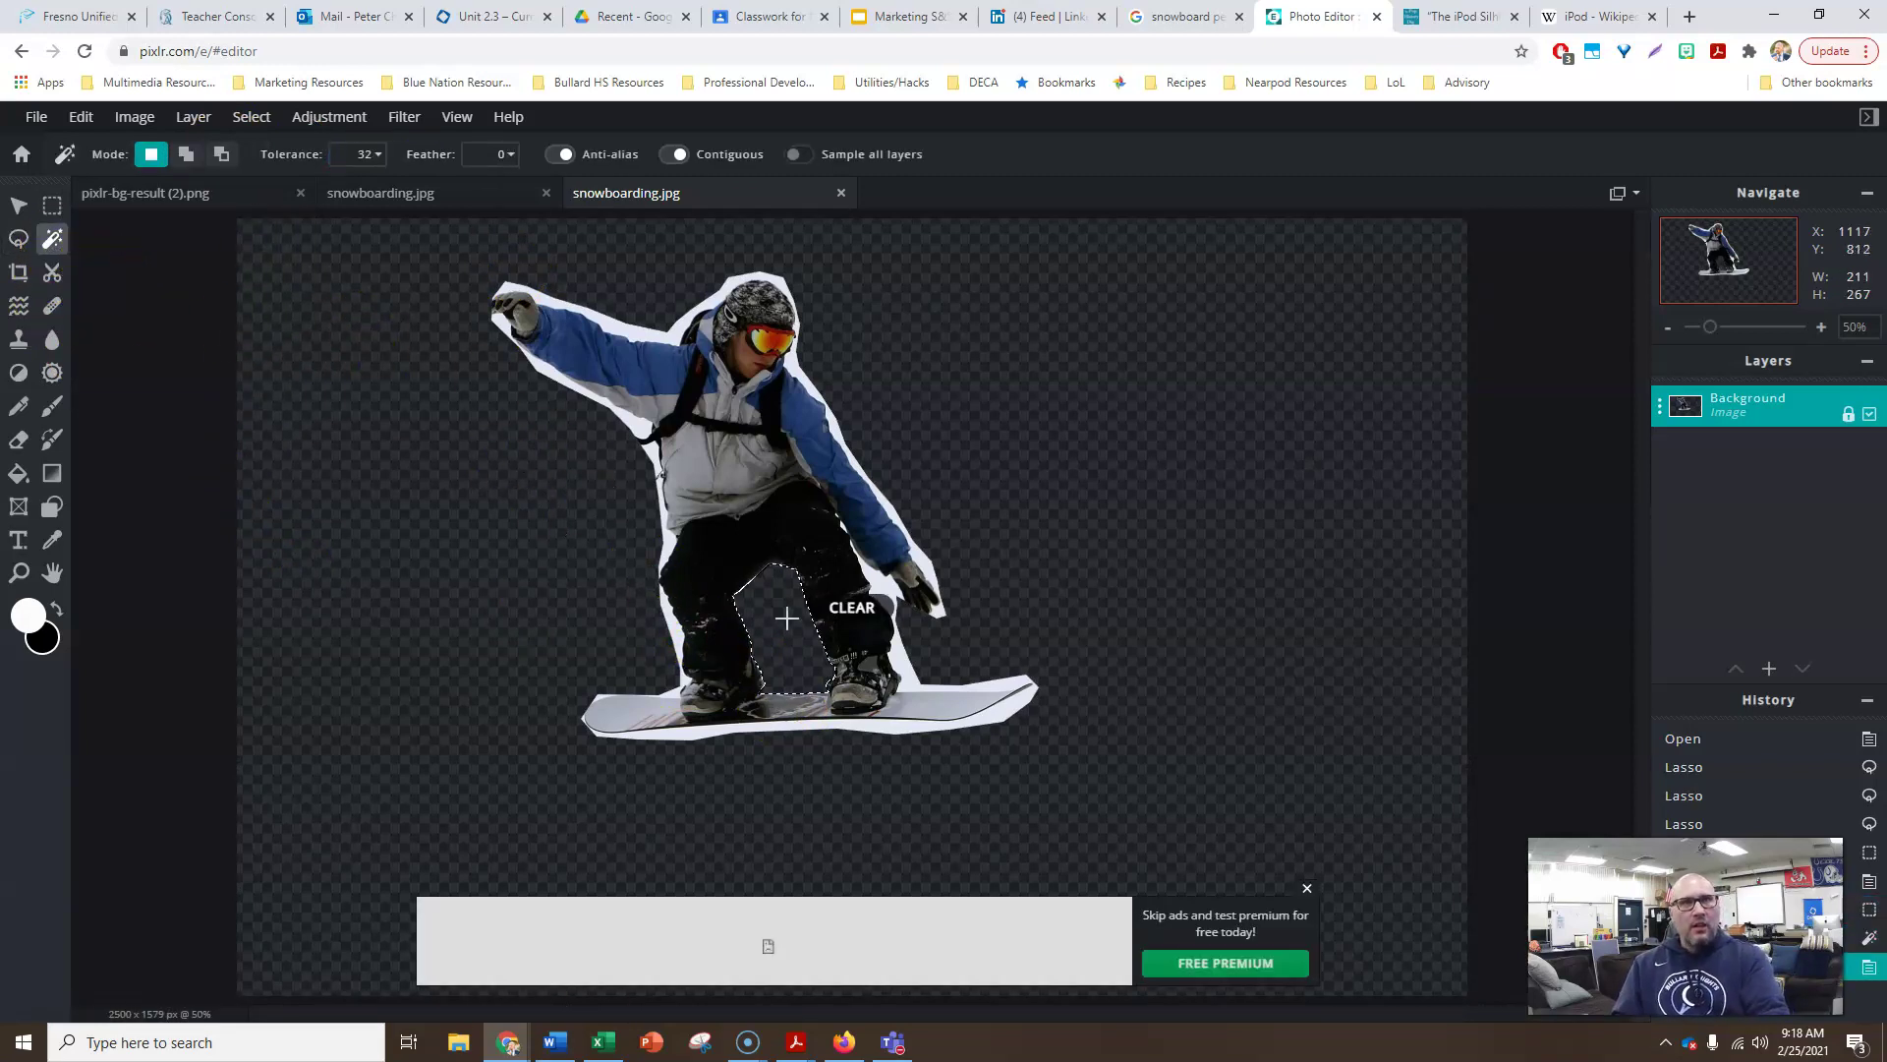
{"action": "left_click", "coordinate": [901, 726]}
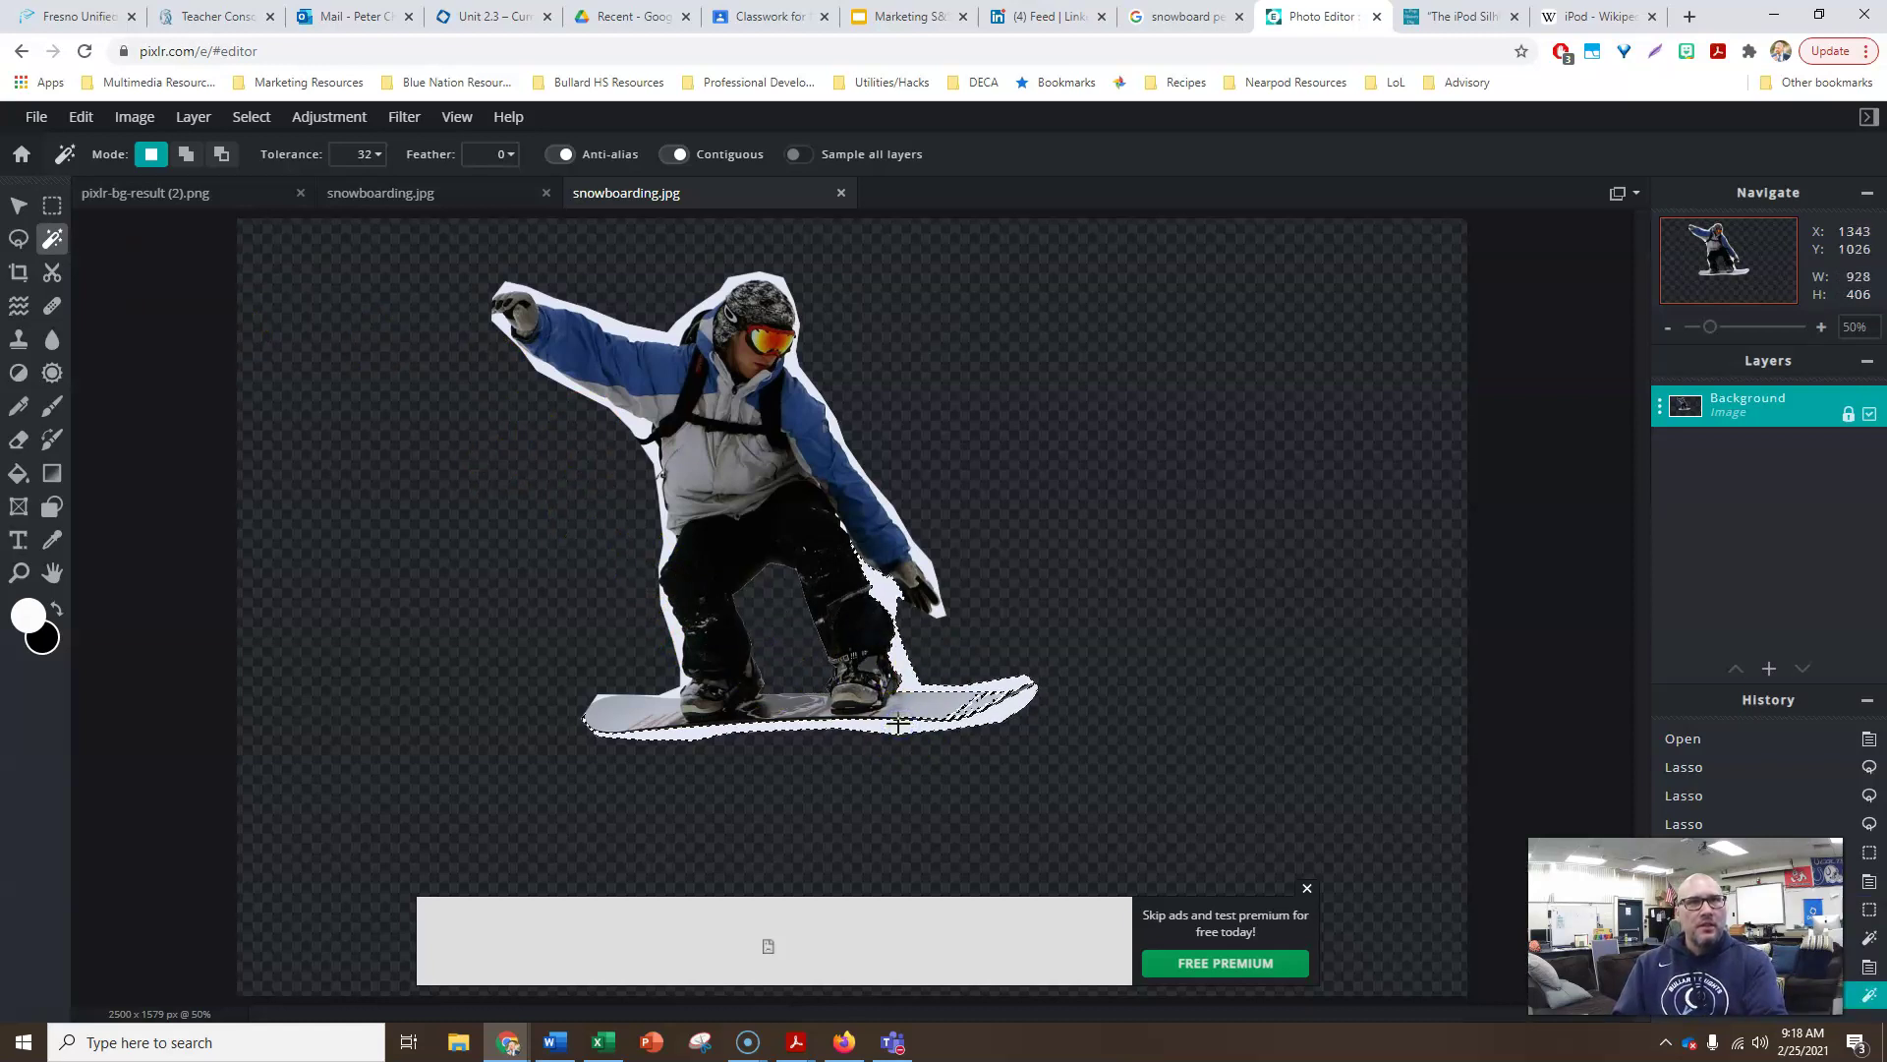
{"action": "key", "text": "Delete"}
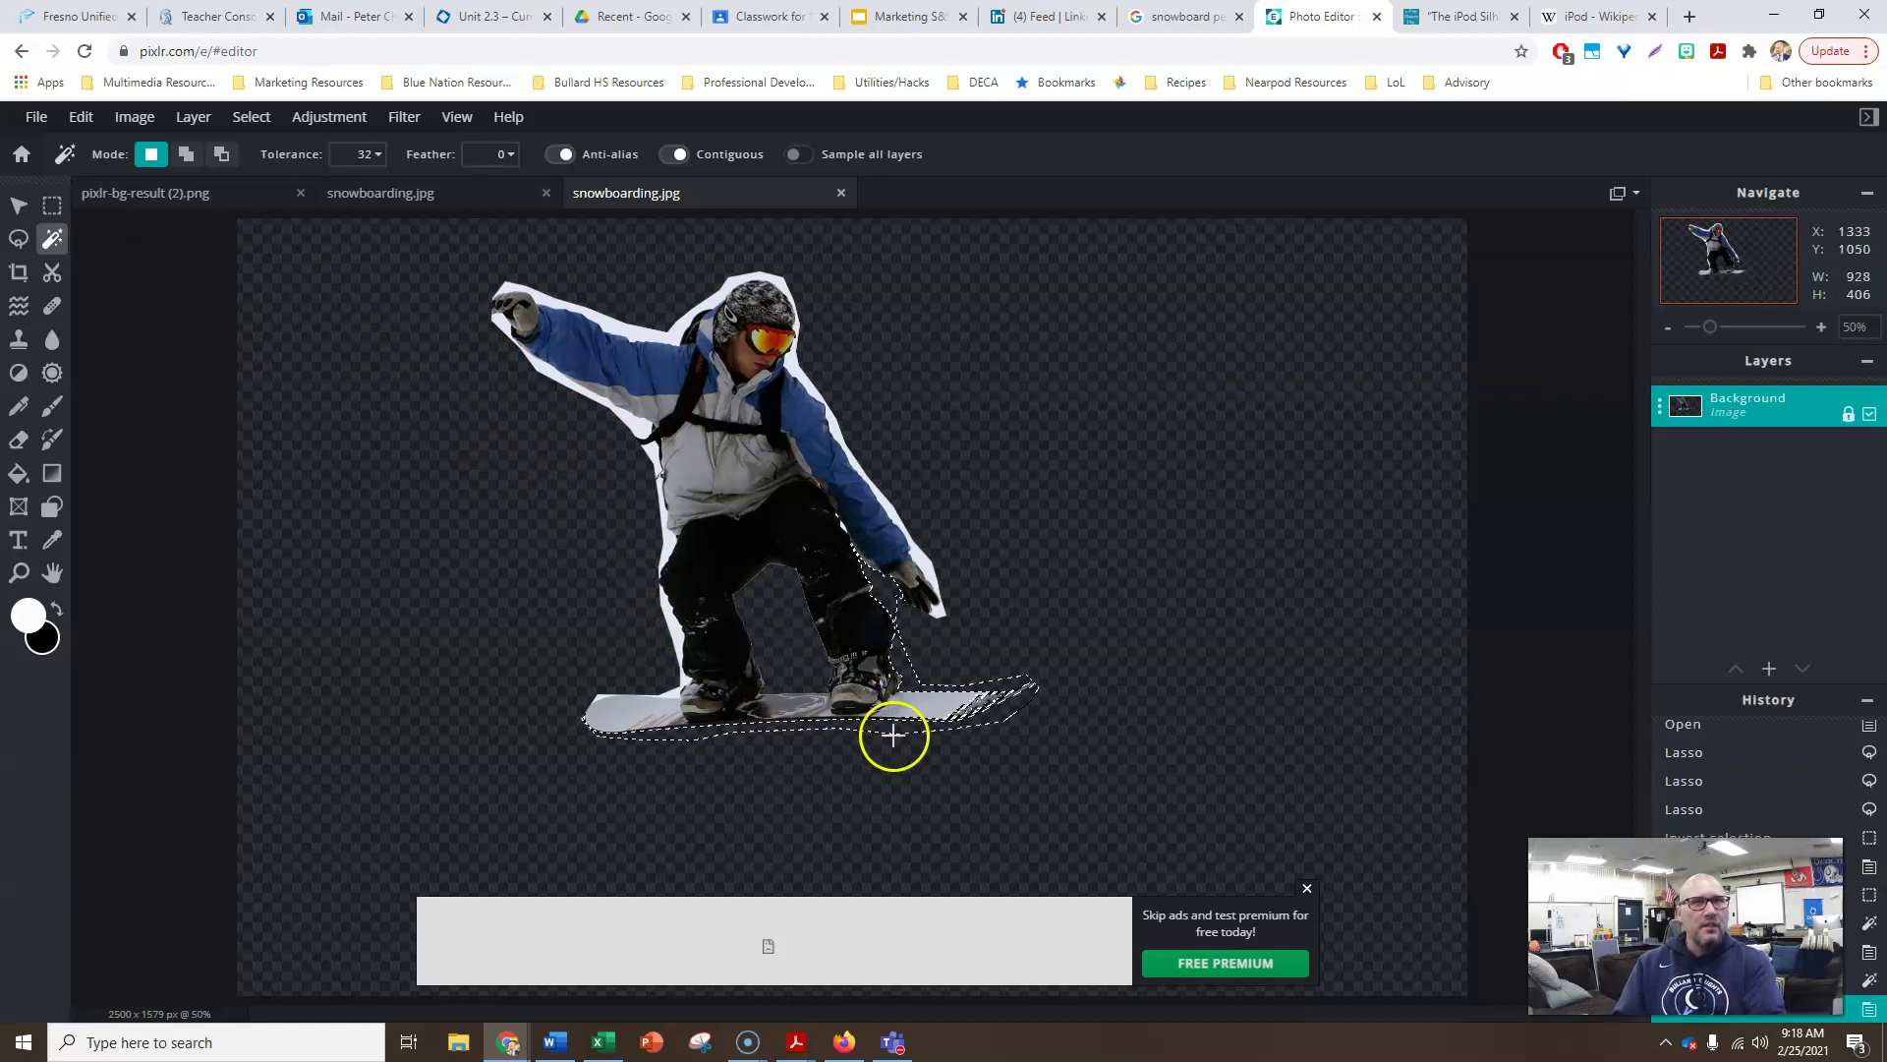
{"action": "left_click", "coordinate": [673, 615]}
{"action": "key", "text": "Delete"}
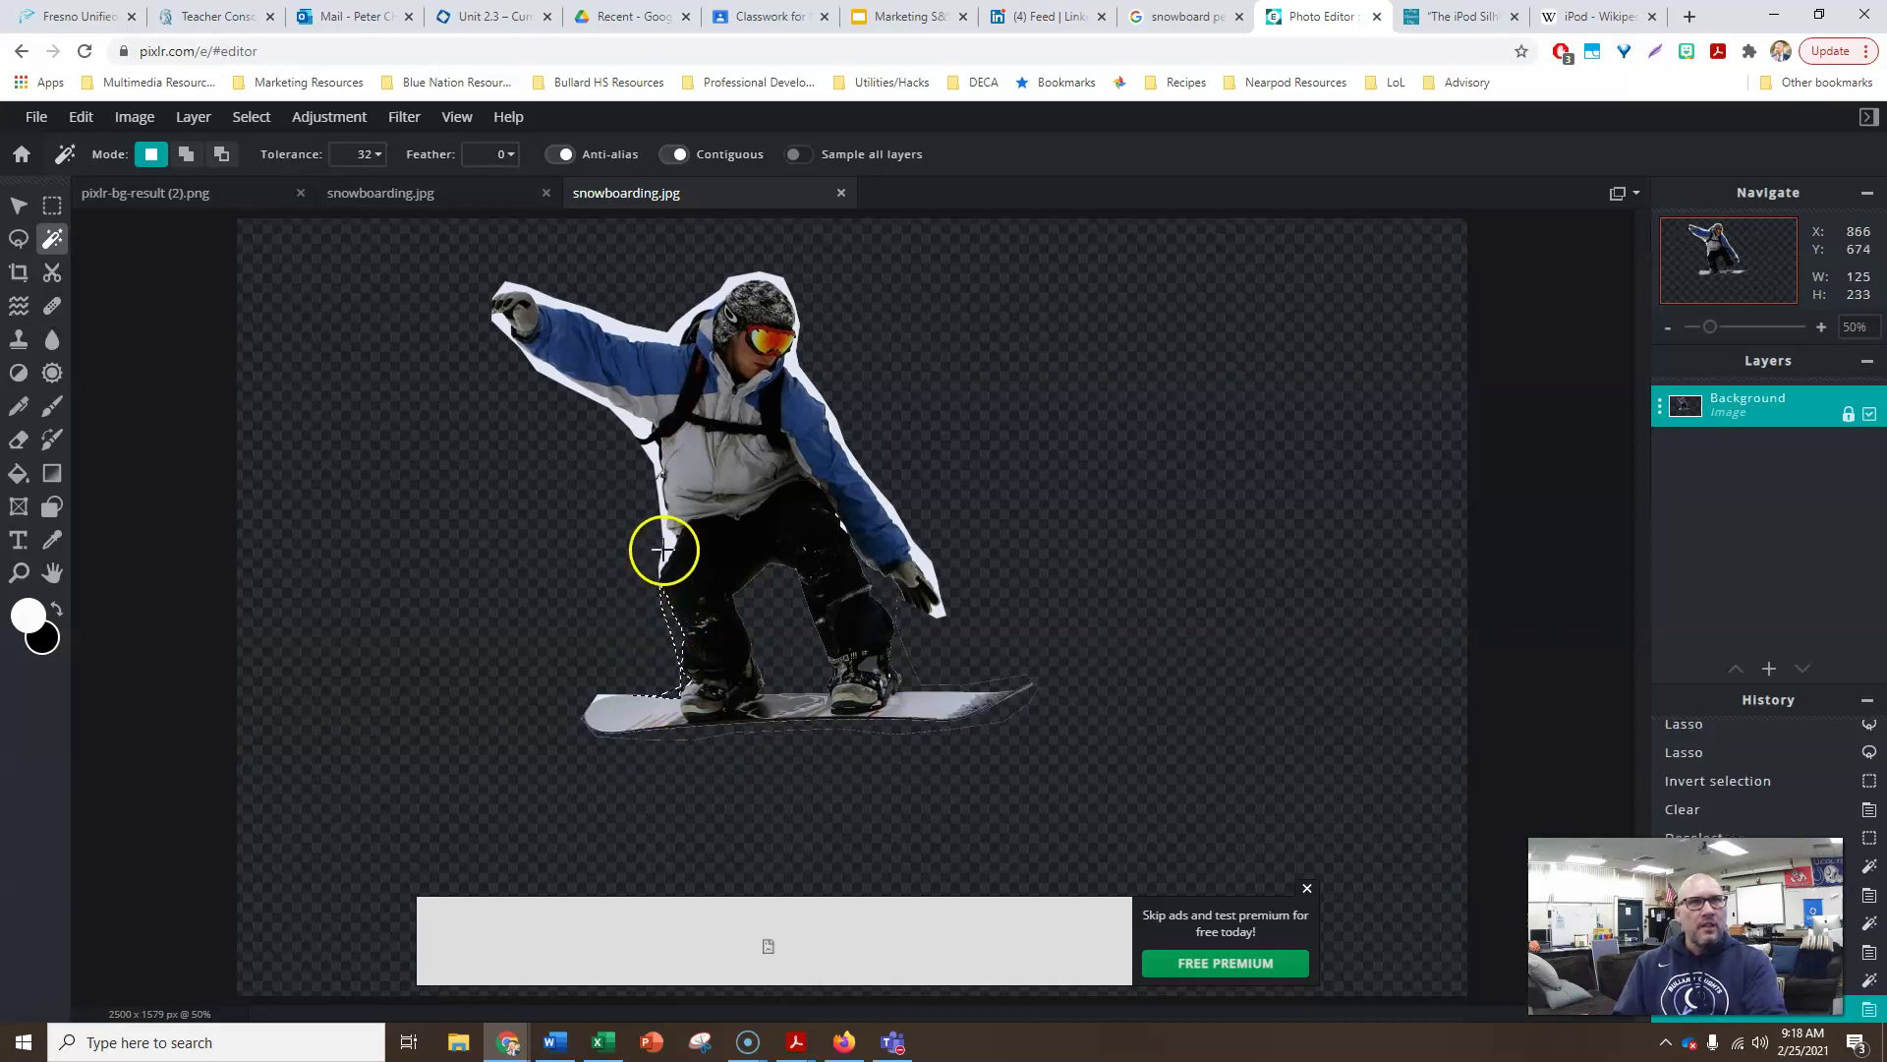
Clear the remaining white fringe along the thigh, jacket, arms and head with the Wand, and remove the selection.
{"action": "left_click", "coordinate": [667, 544]}
{"action": "key", "text": "Delete"}
{"action": "left_click", "coordinate": [645, 455]}
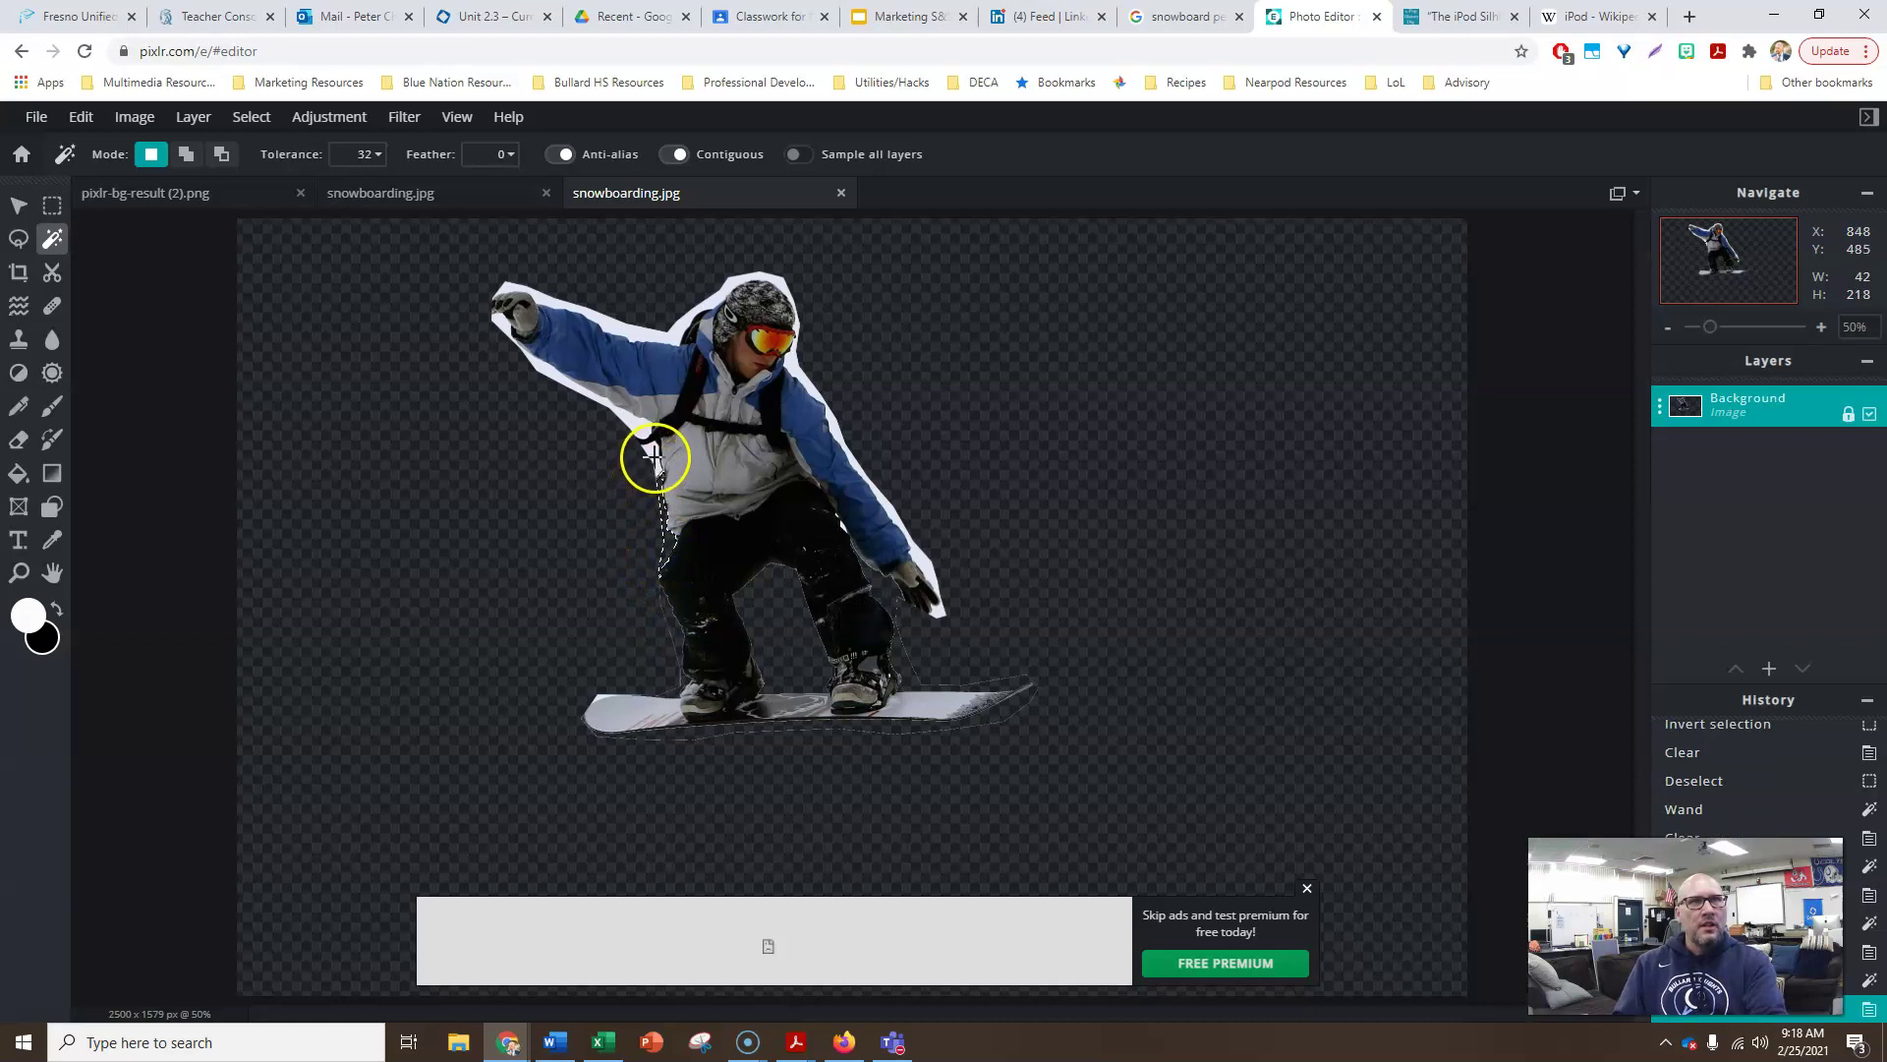
{"action": "key", "text": "Delete"}
{"action": "left_click", "coordinate": [614, 403]}
{"action": "key", "text": "Delete"}
{"action": "left_click", "coordinate": [559, 301]}
{"action": "key", "text": "Delete"}
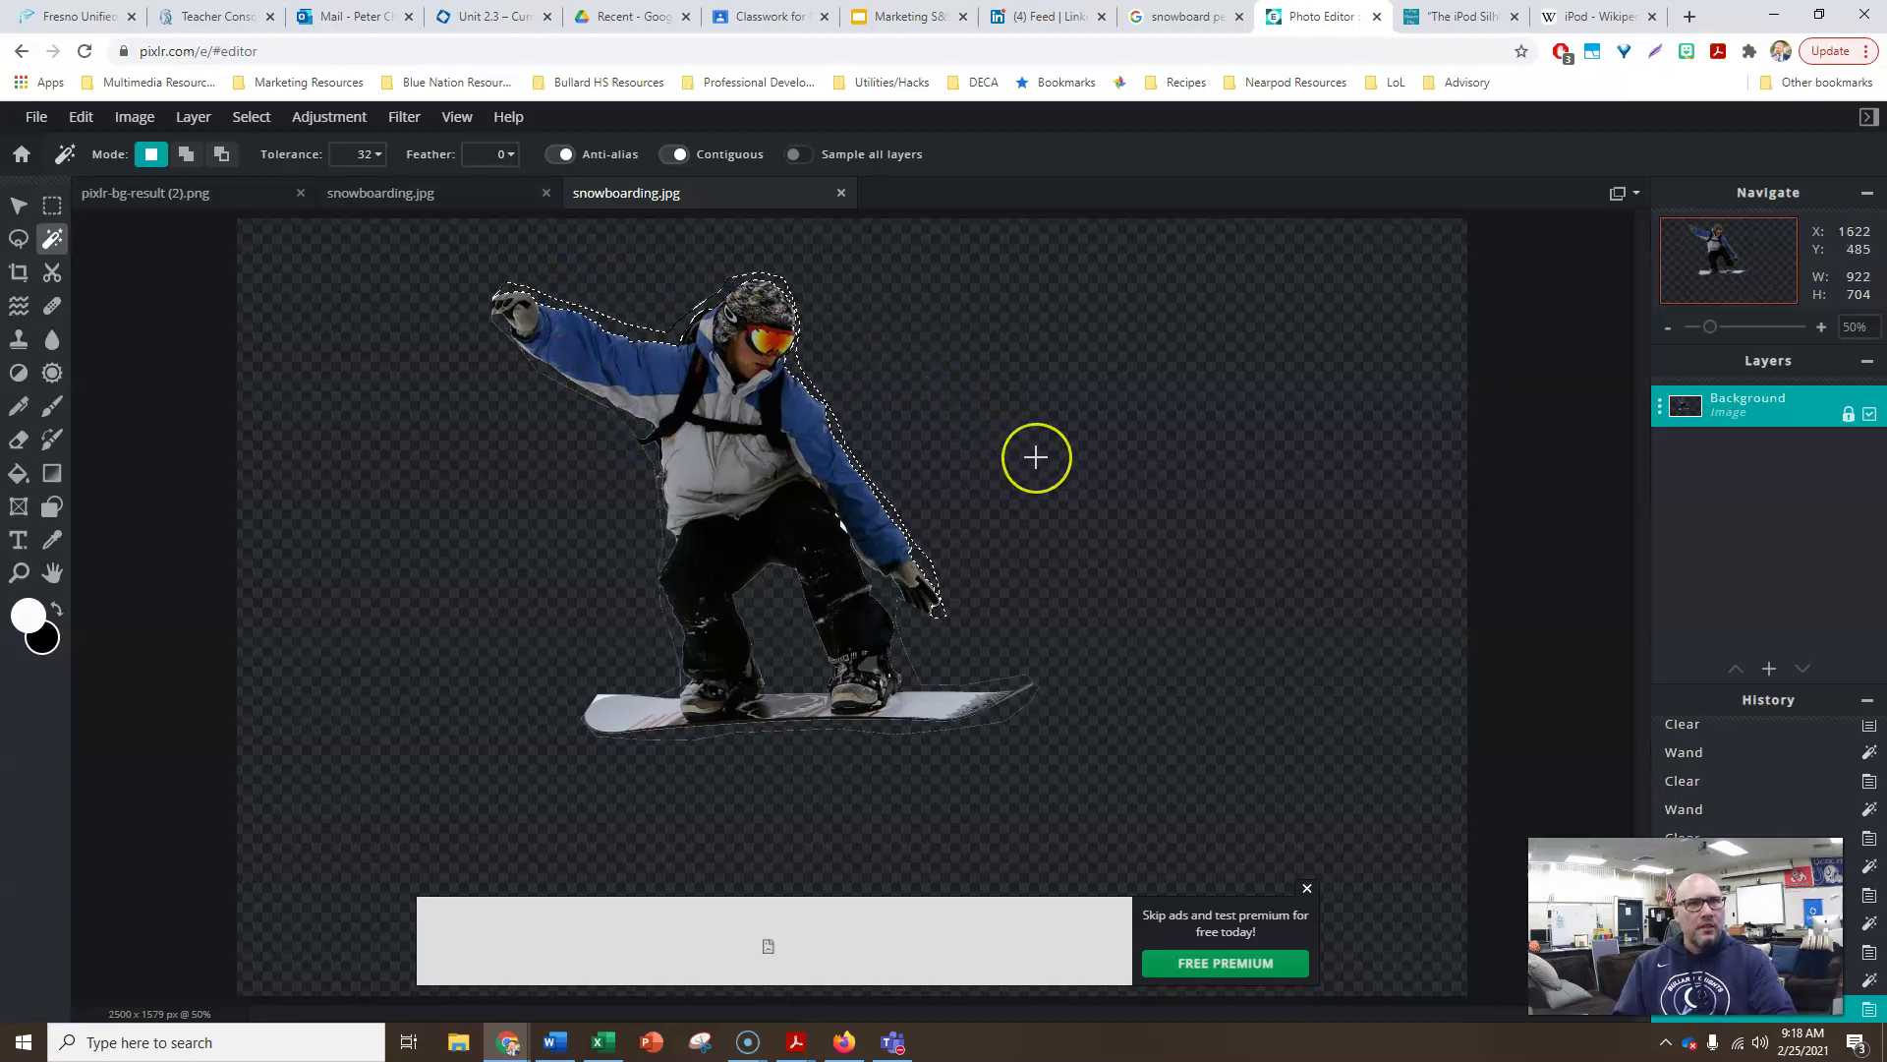
{"action": "key", "text": "ctrl+d"}
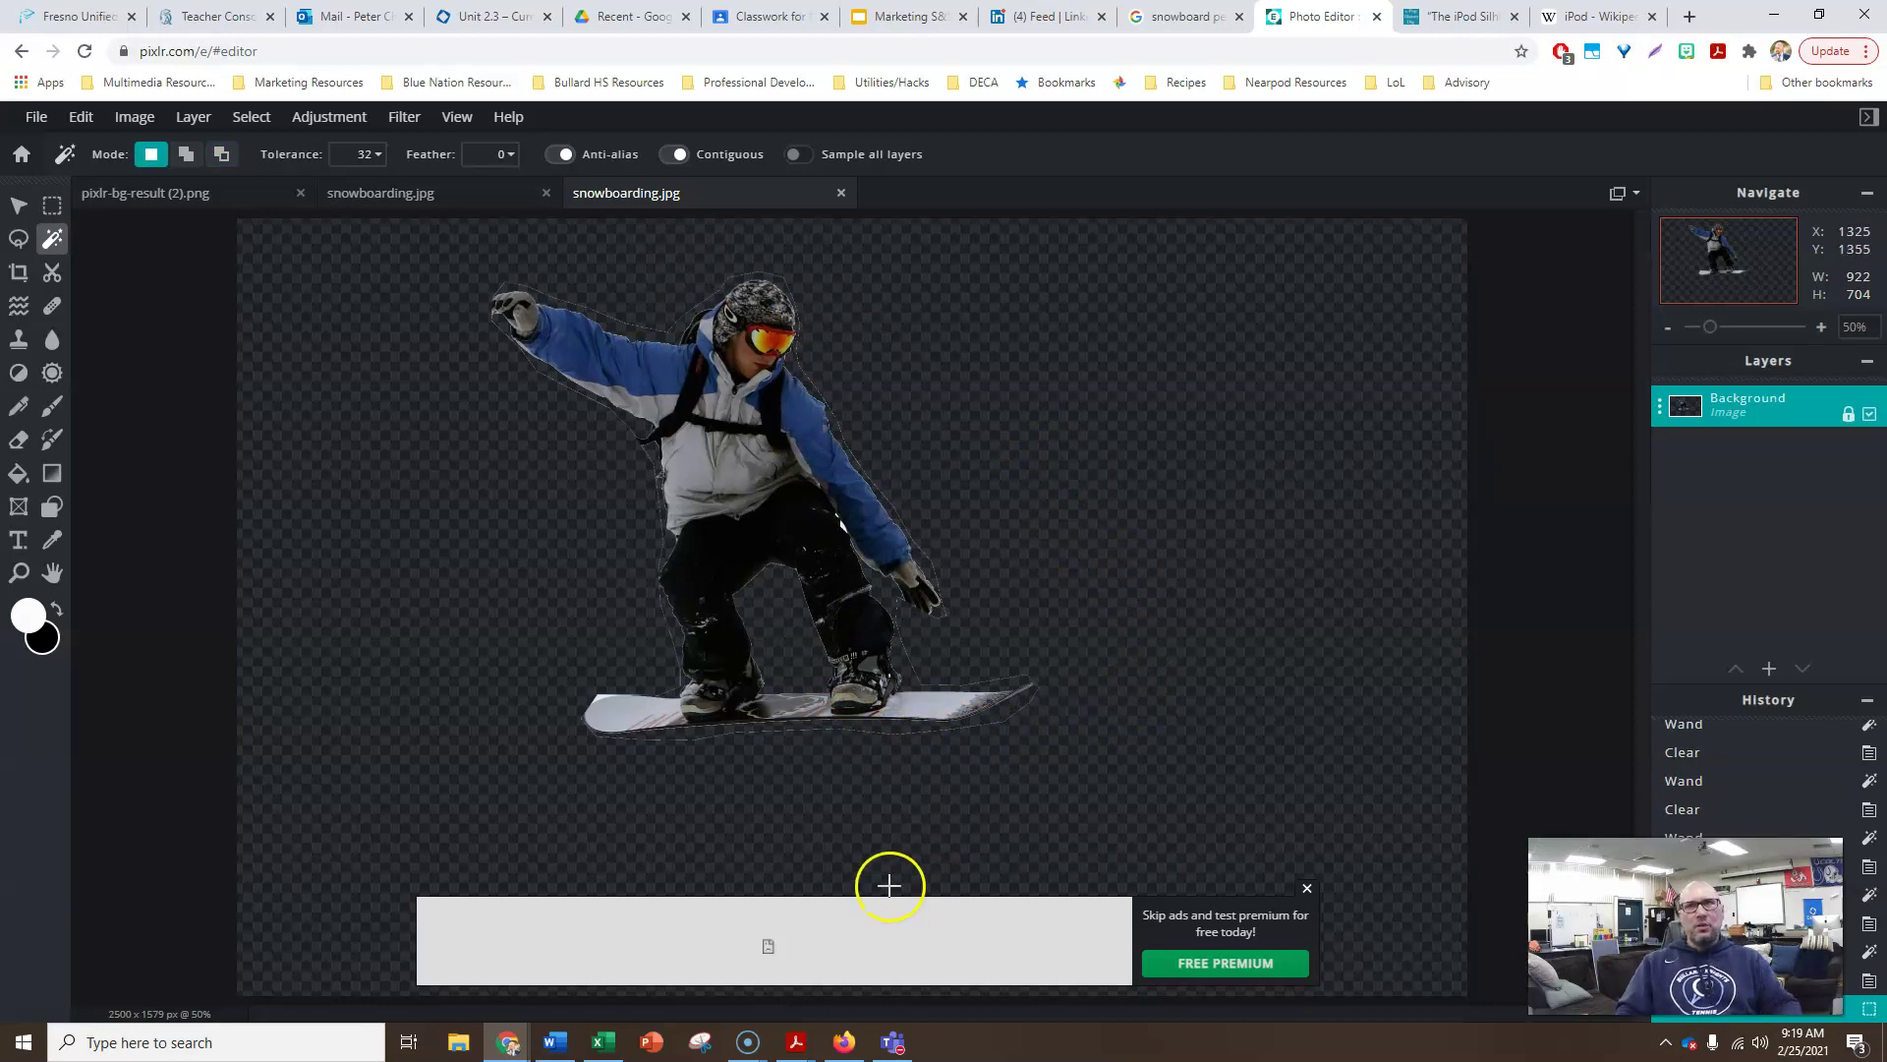
Duplicate the cut-out's Background layer and hide the original Background layer.
{"action": "left_click", "coordinate": [1749, 415]}
{"action": "left_click", "coordinate": [1598, 710]}
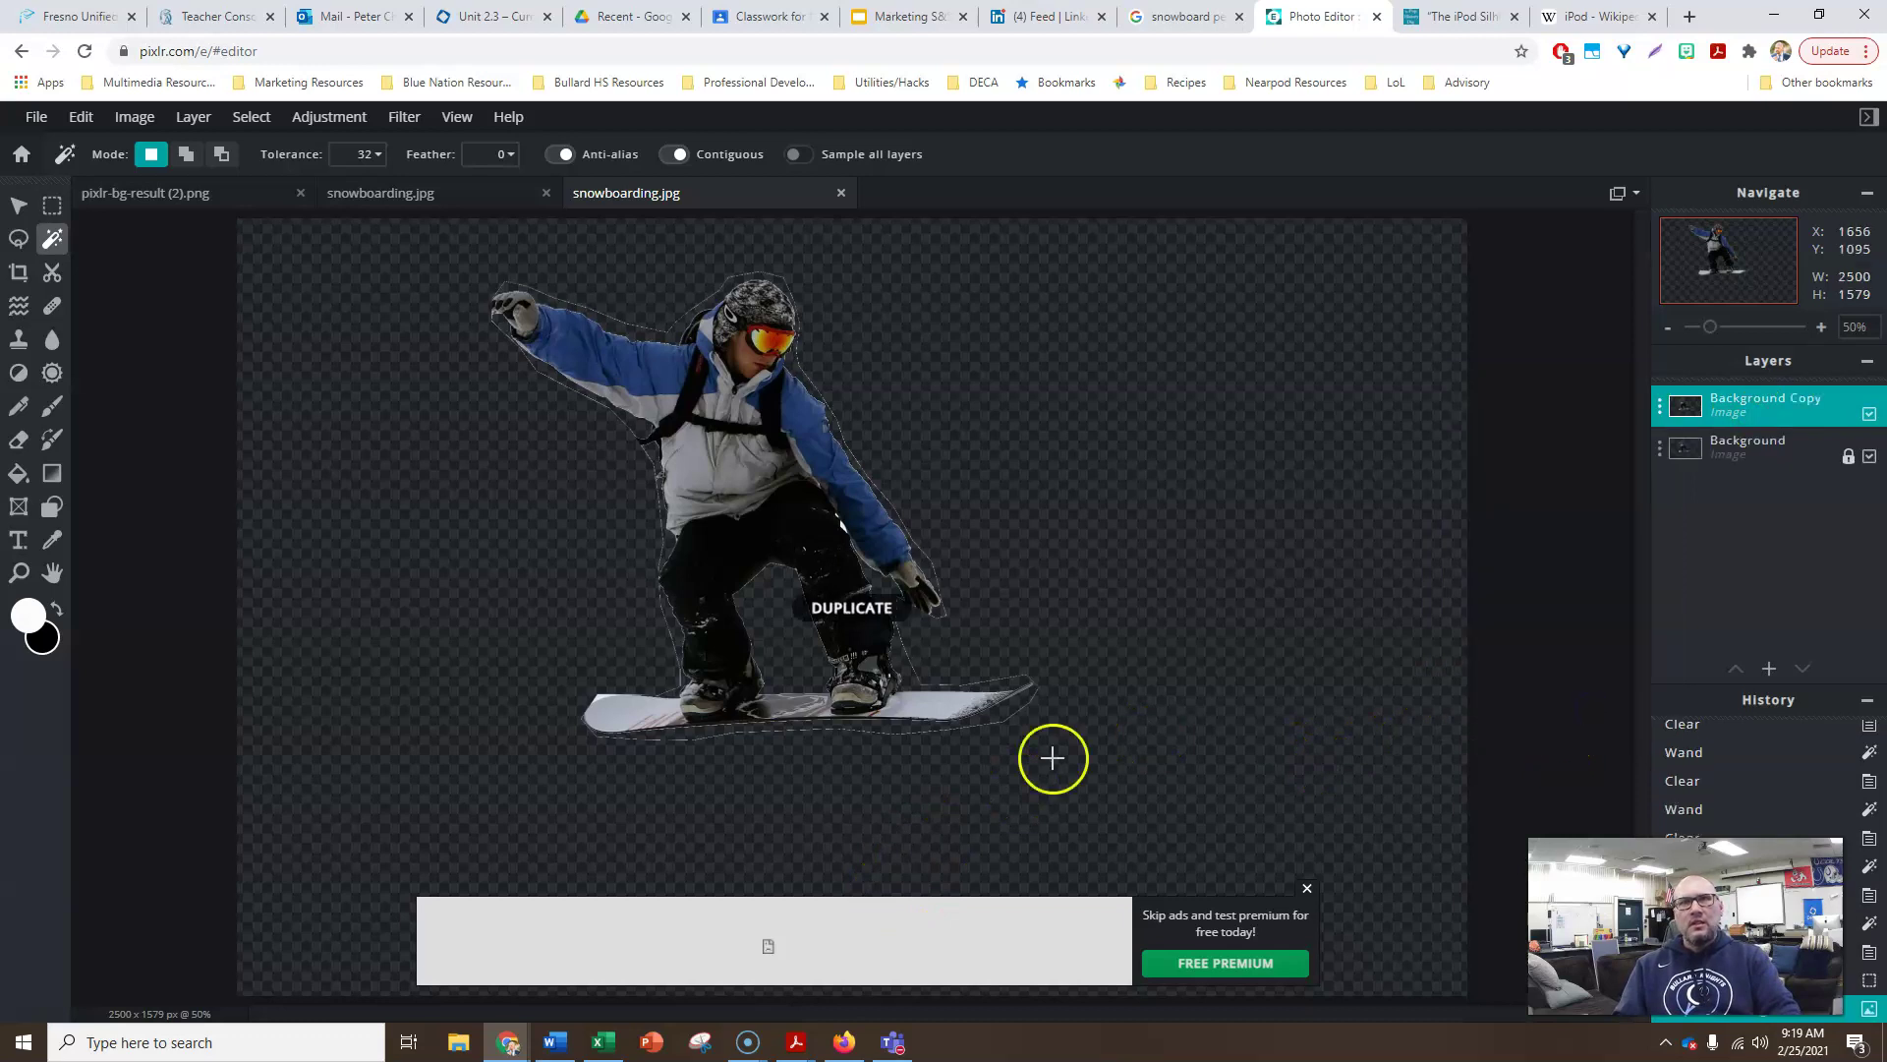
{"action": "left_click", "coordinate": [1869, 456]}
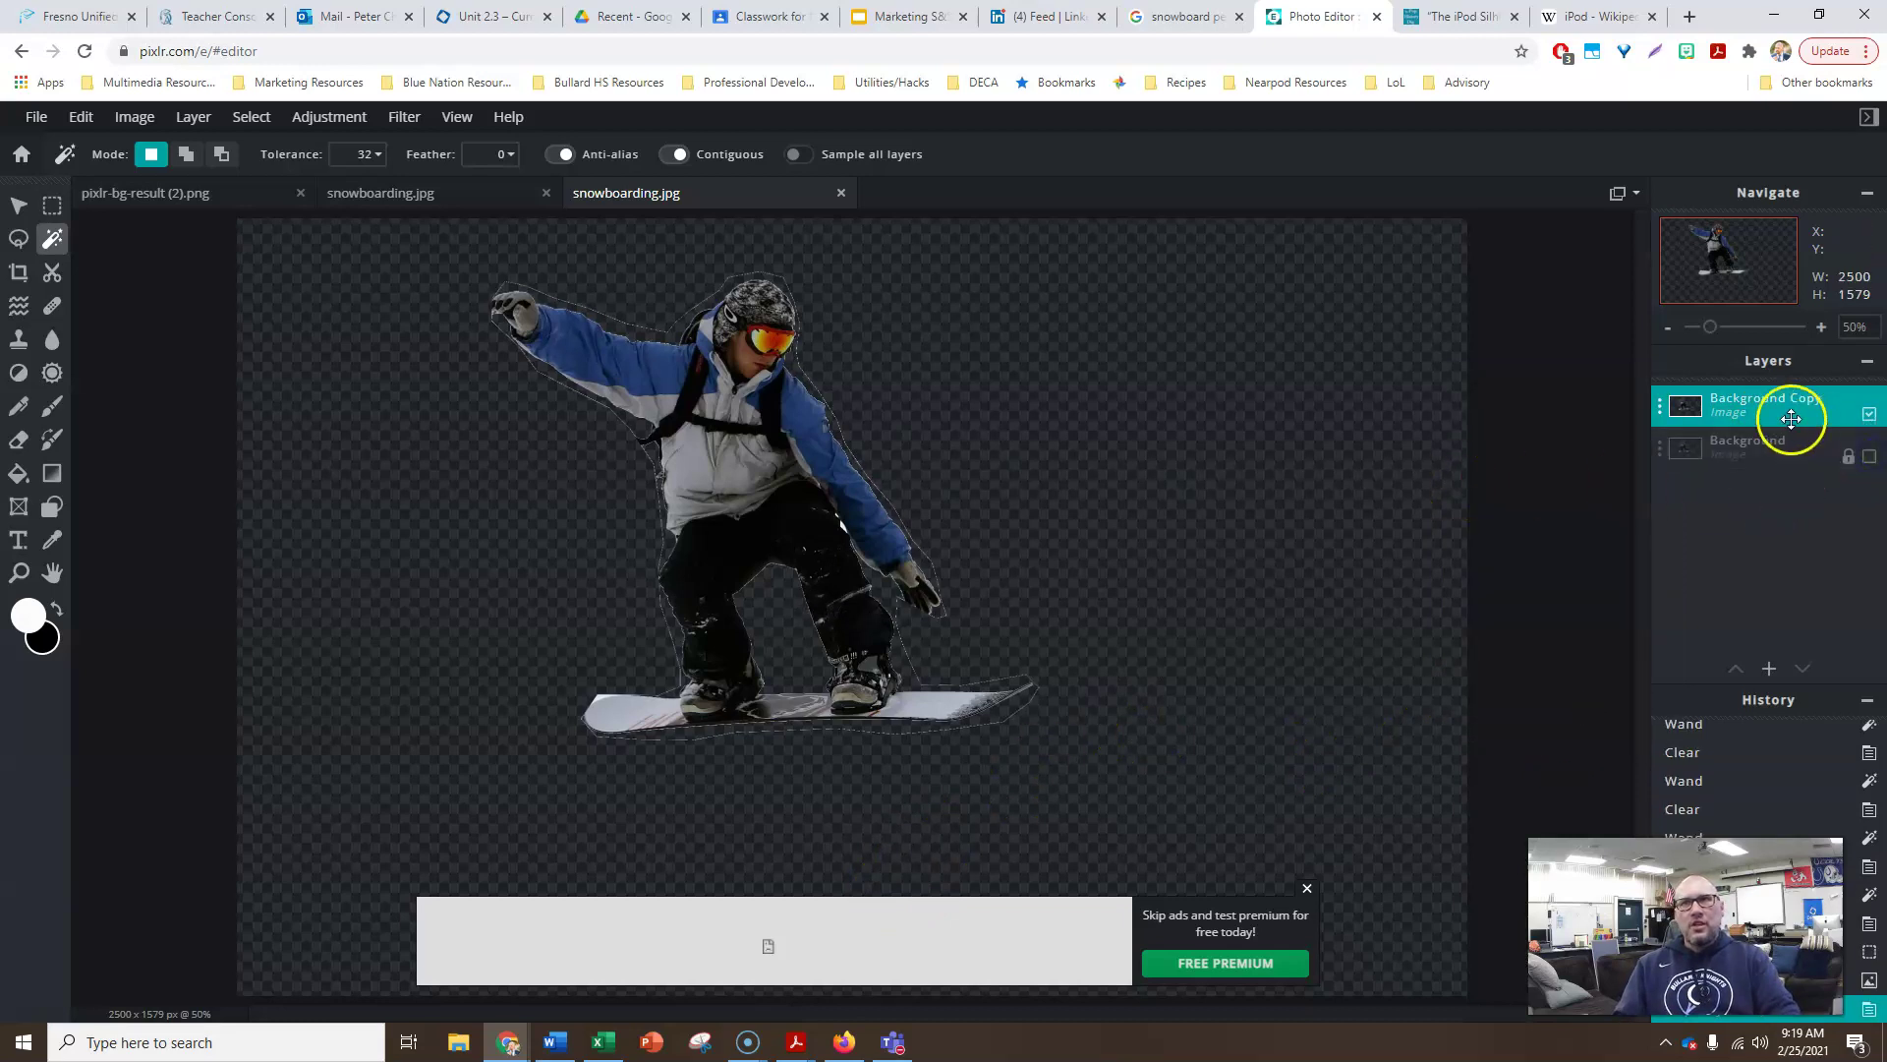
Turn the Background Copy layer into a dark silhouette with Levels by lowering the white output level almost to black.
{"action": "left_click", "coordinate": [330, 116]}
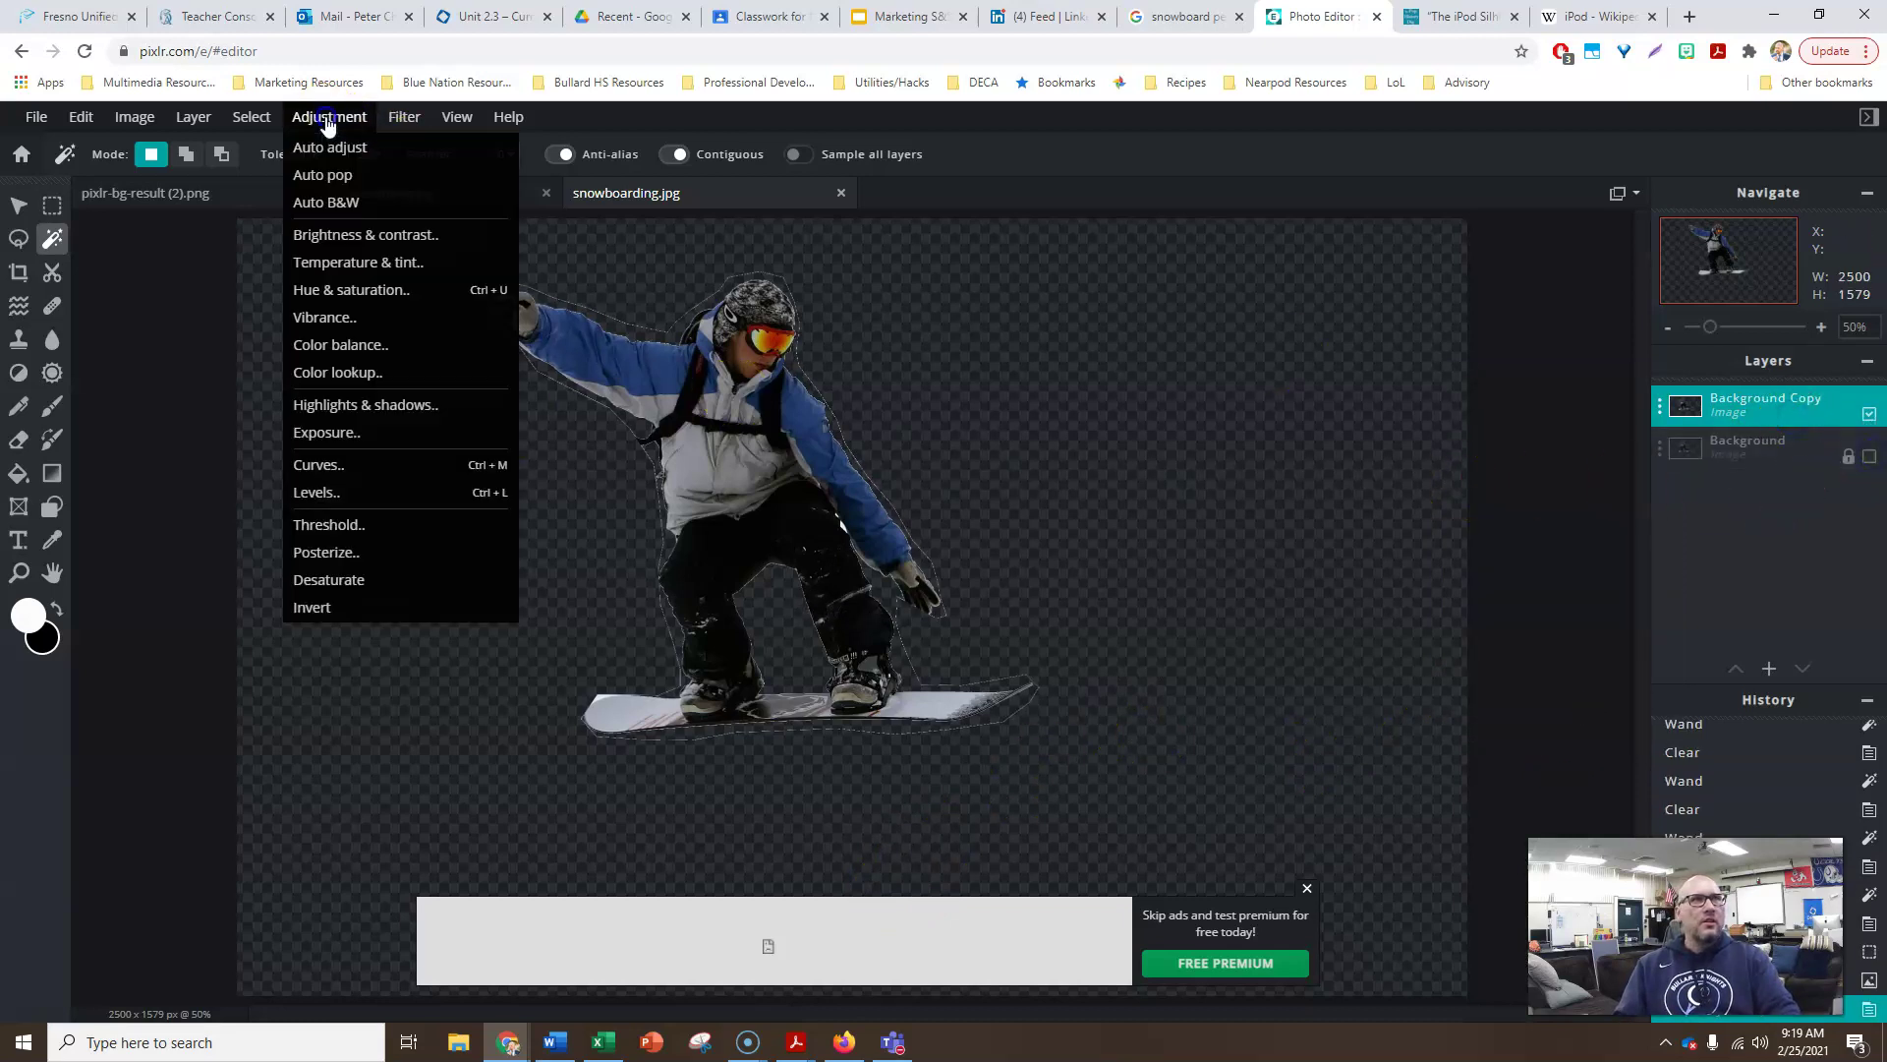
{"action": "left_click", "coordinate": [382, 492]}
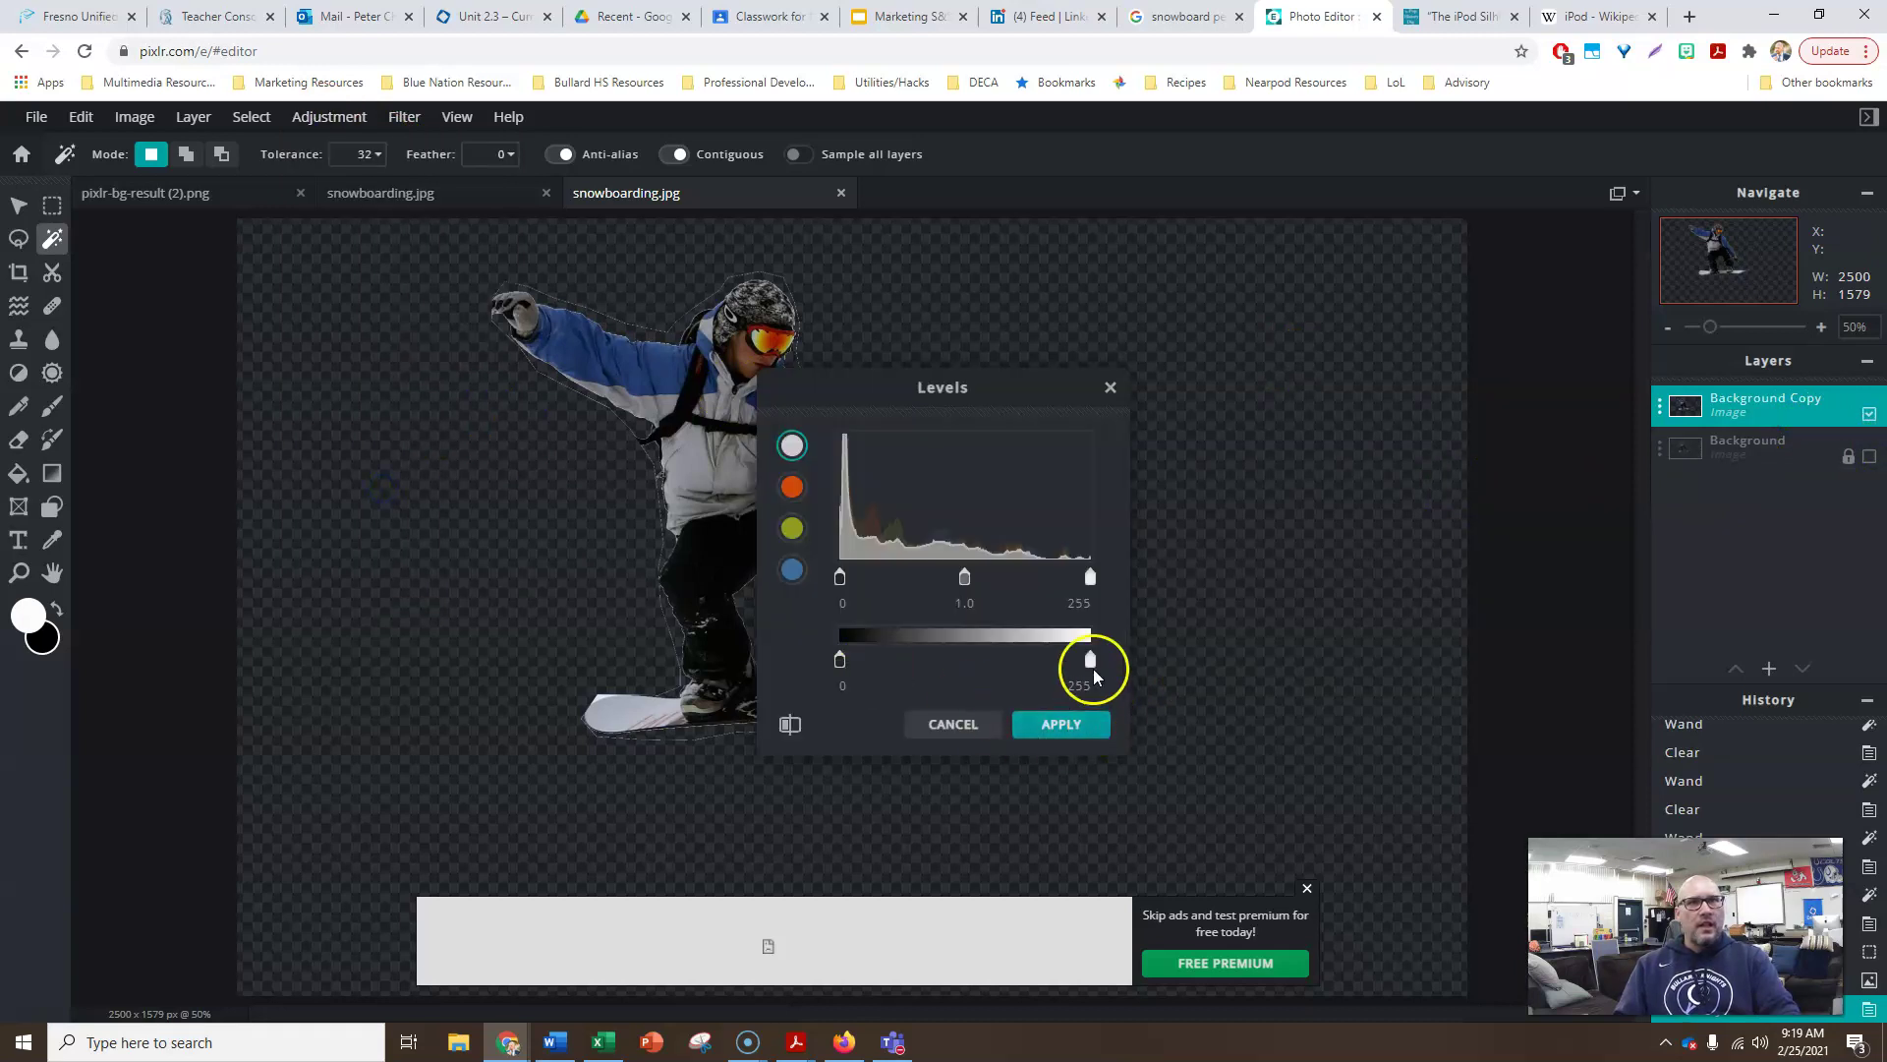
{"action": "left_click_drag", "start_coordinate": [1091, 668], "coordinate": [853, 662]}
{"action": "left_click", "coordinate": [1071, 726]}
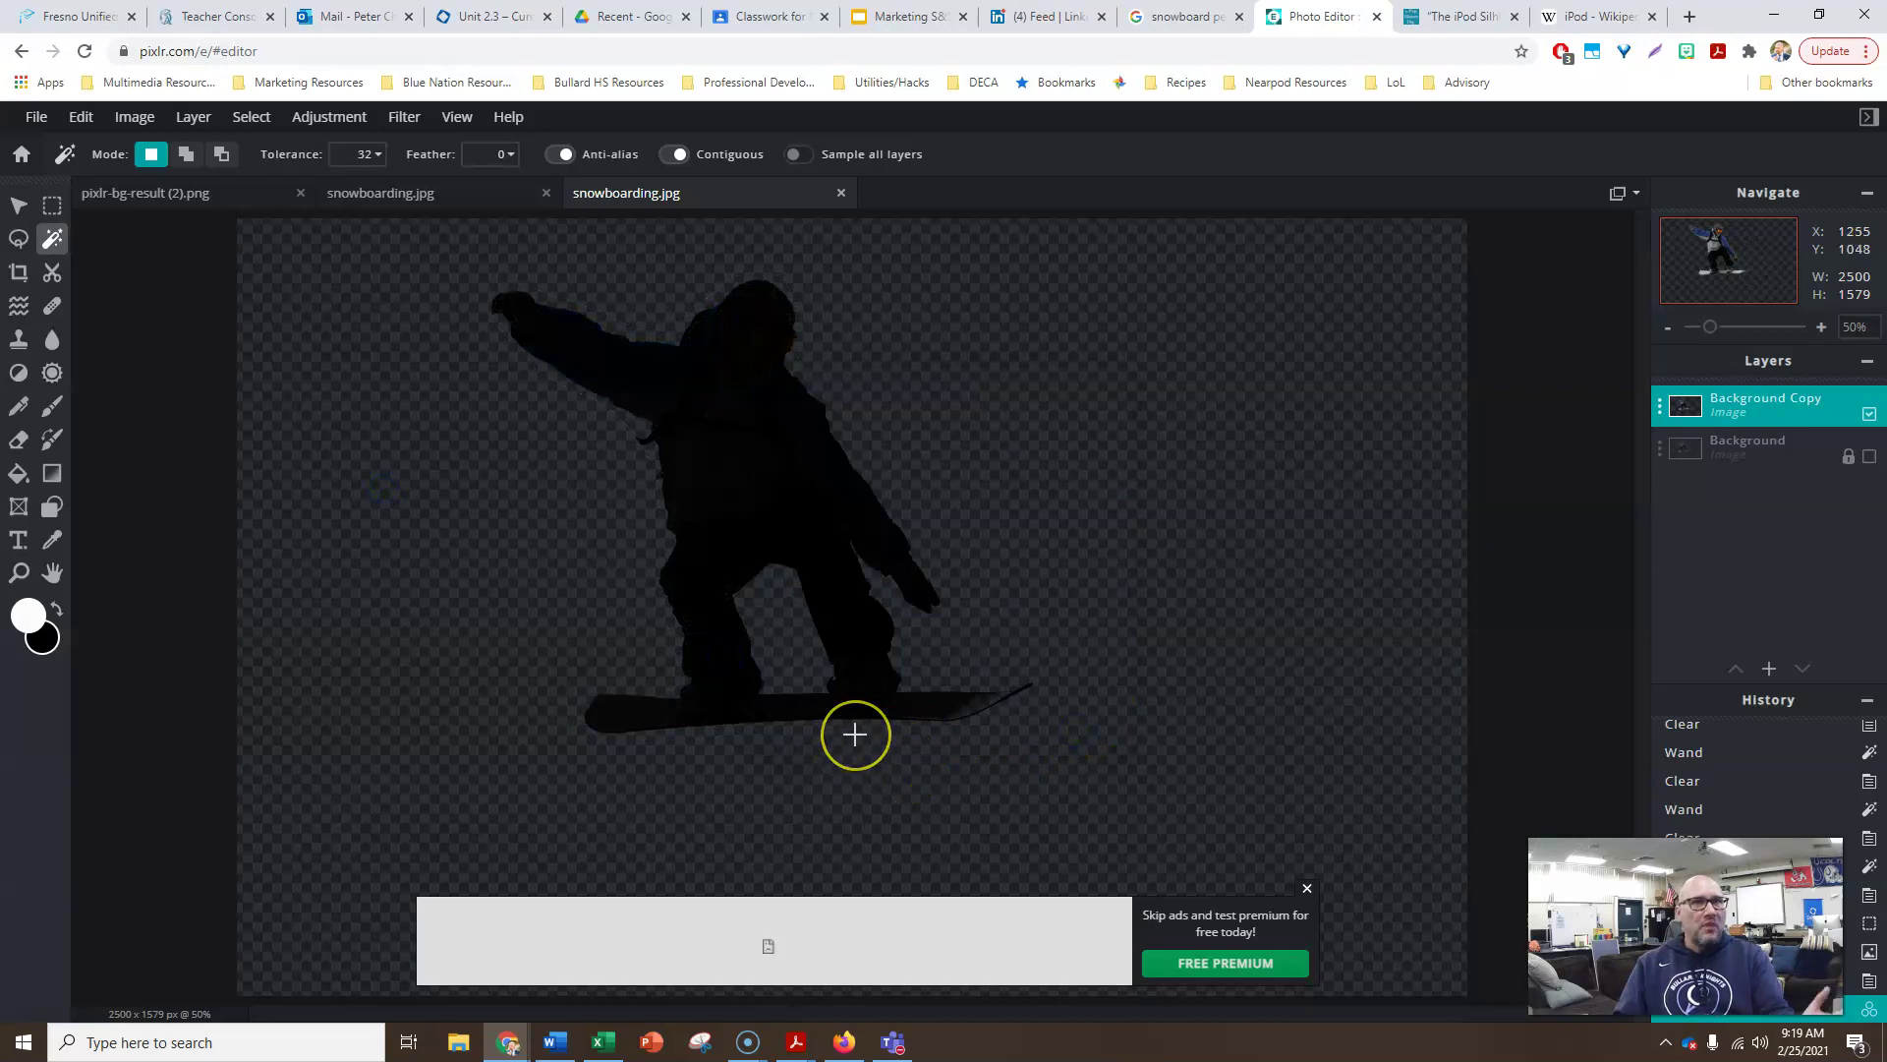
Compare the snowboarder silhouettes in the two snowboarding.jpg documents.
{"action": "left_click", "coordinate": [413, 197]}
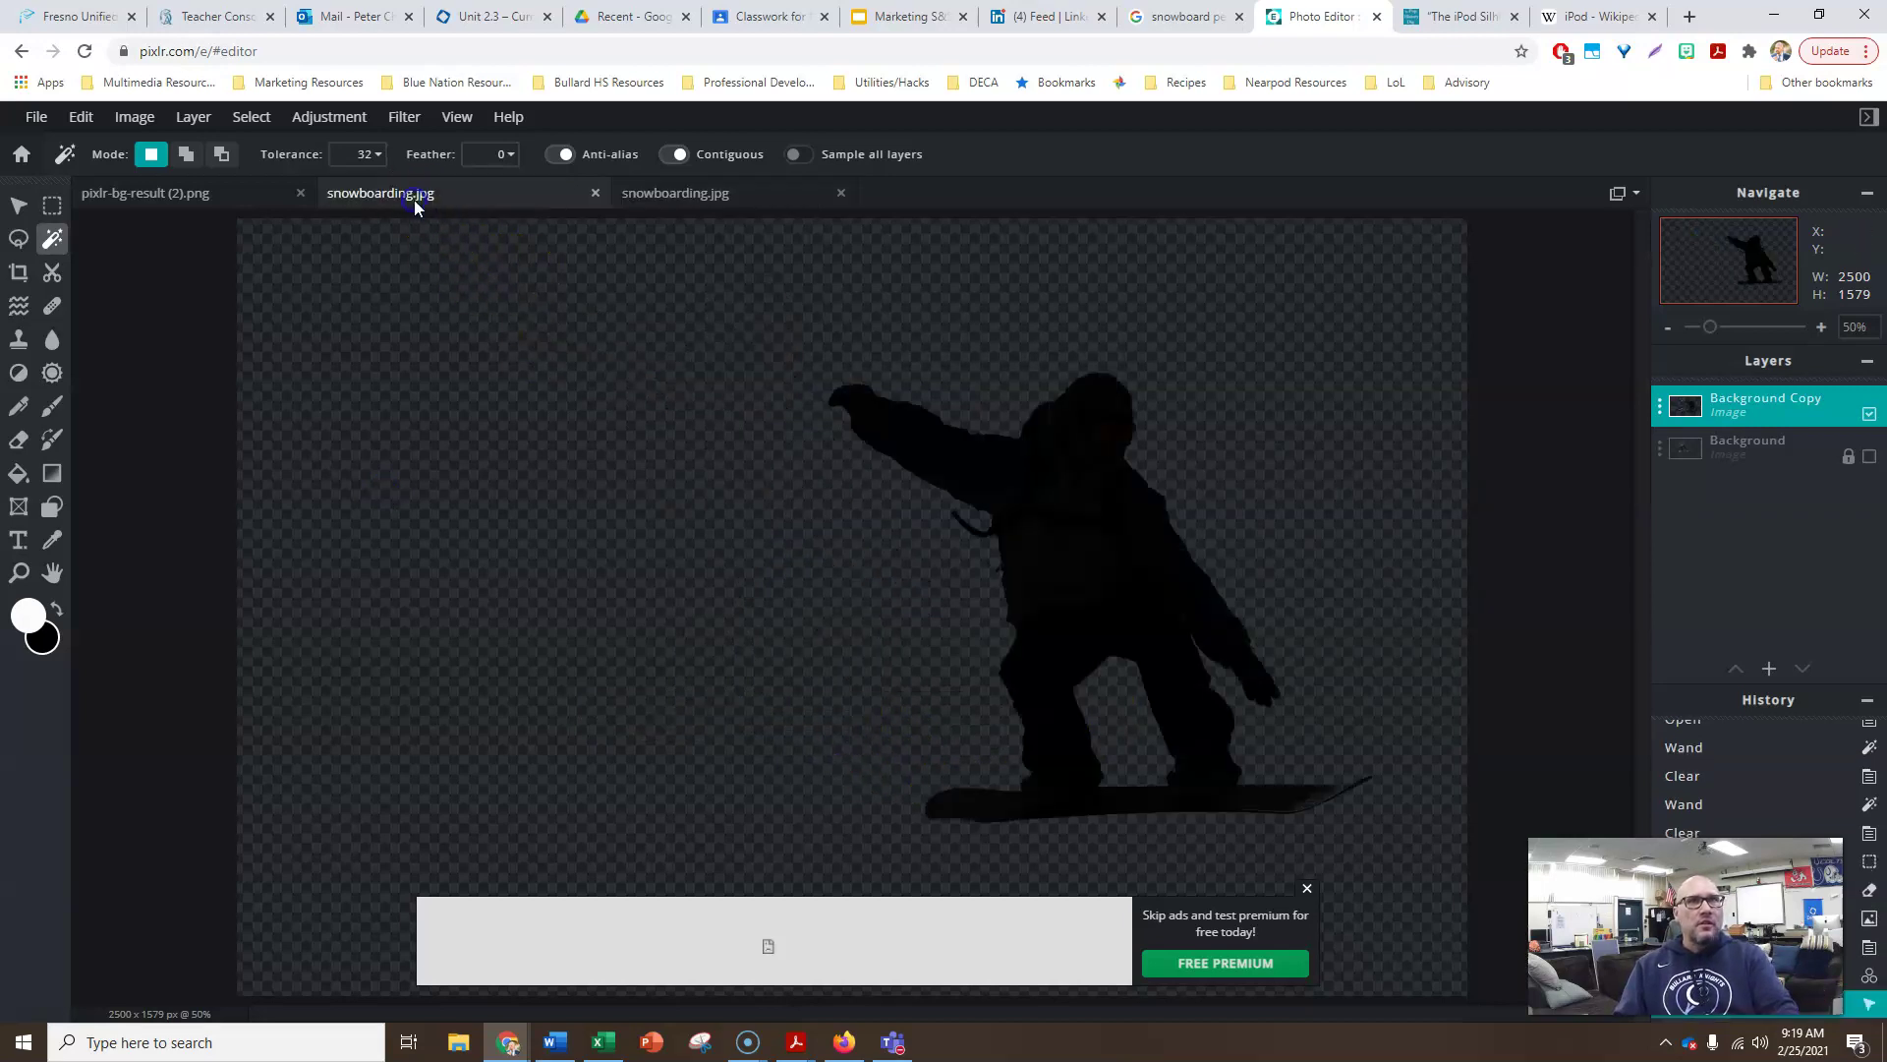
{"action": "left_click", "coordinate": [715, 199]}
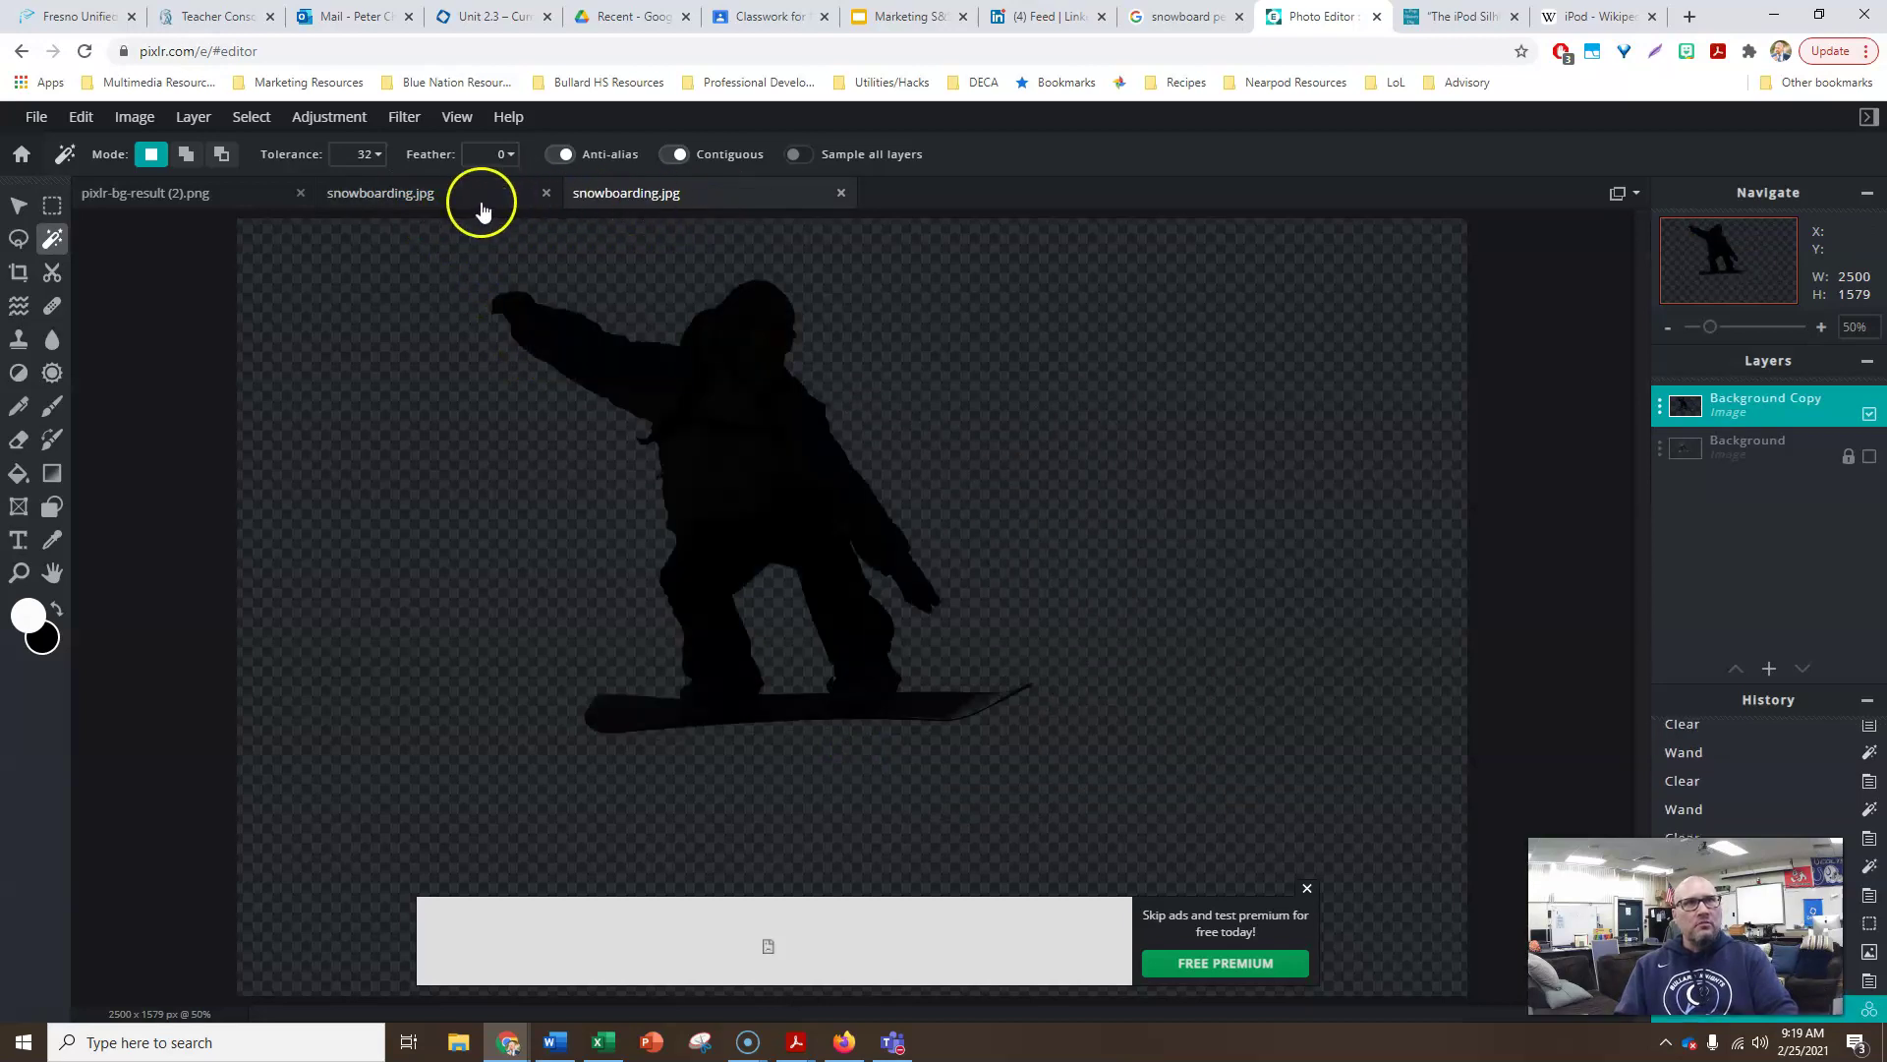
{"action": "left_click", "coordinate": [449, 200]}
{"action": "left_click", "coordinate": [698, 199]}
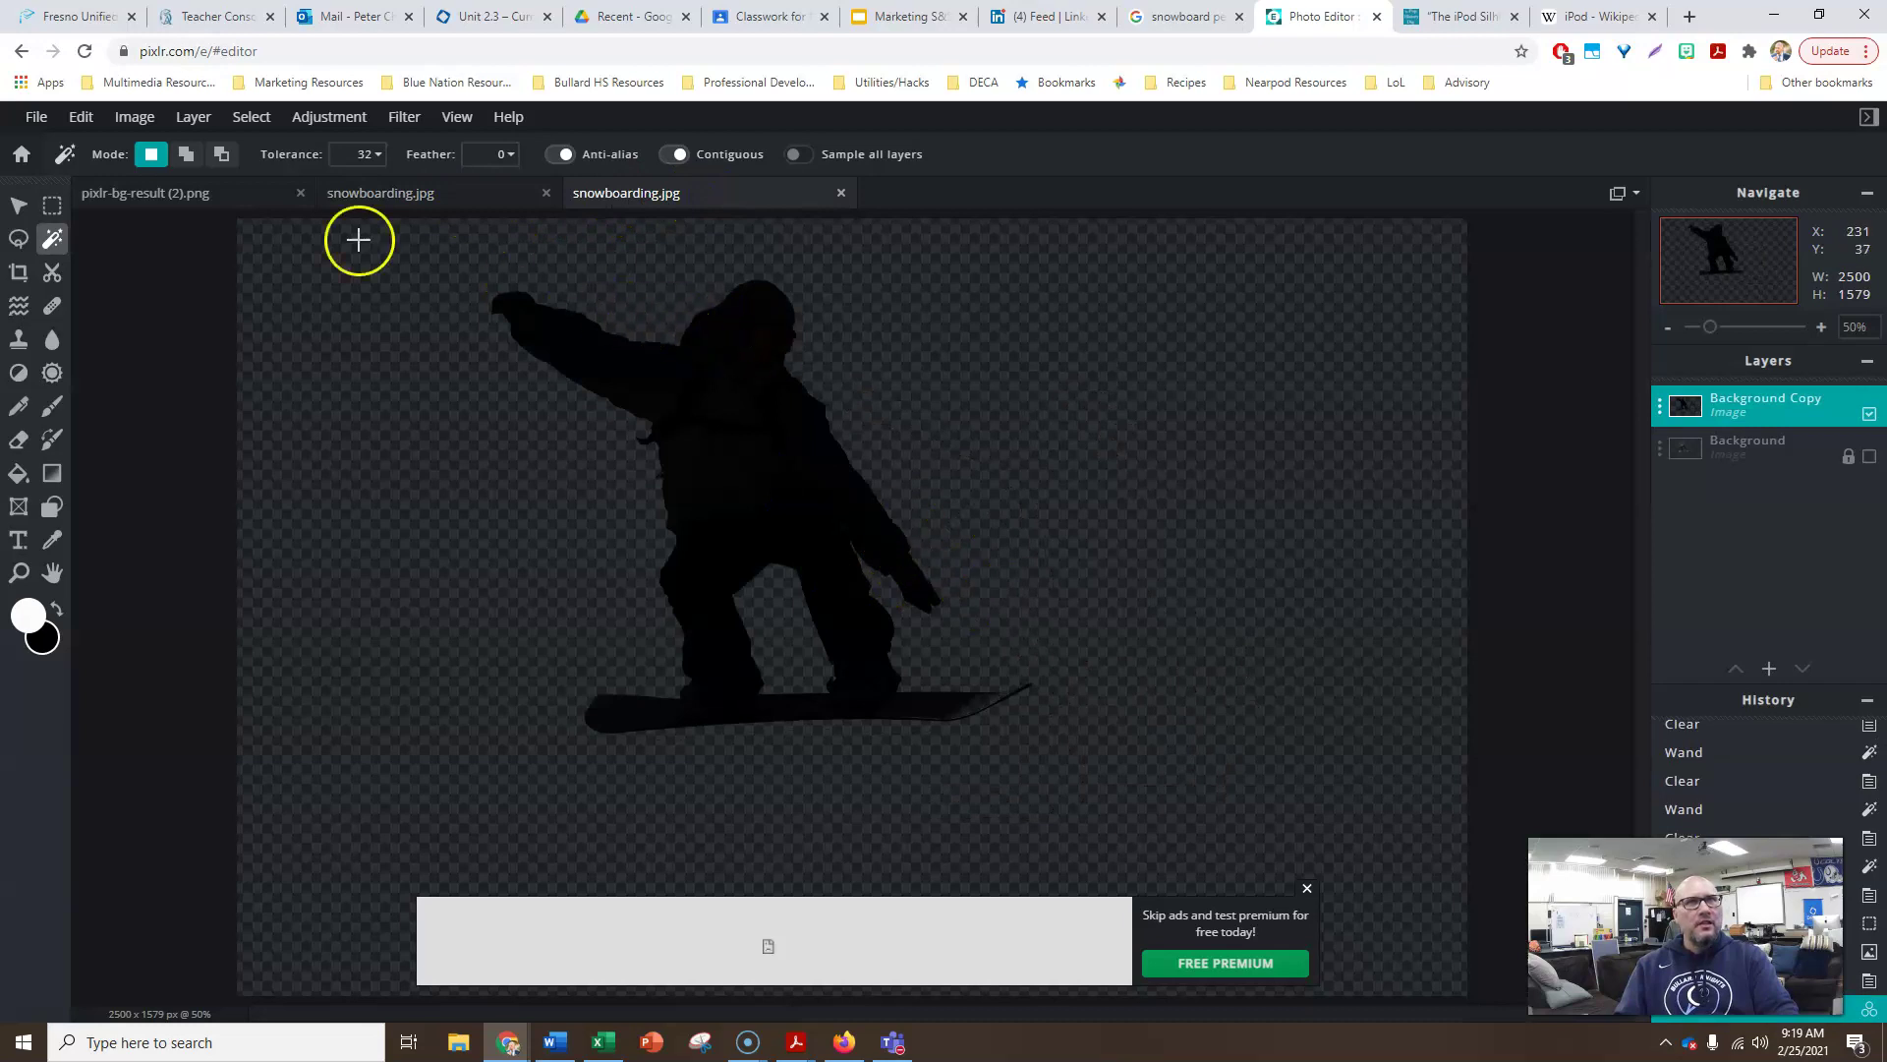
{"action": "left_click", "coordinate": [409, 208]}
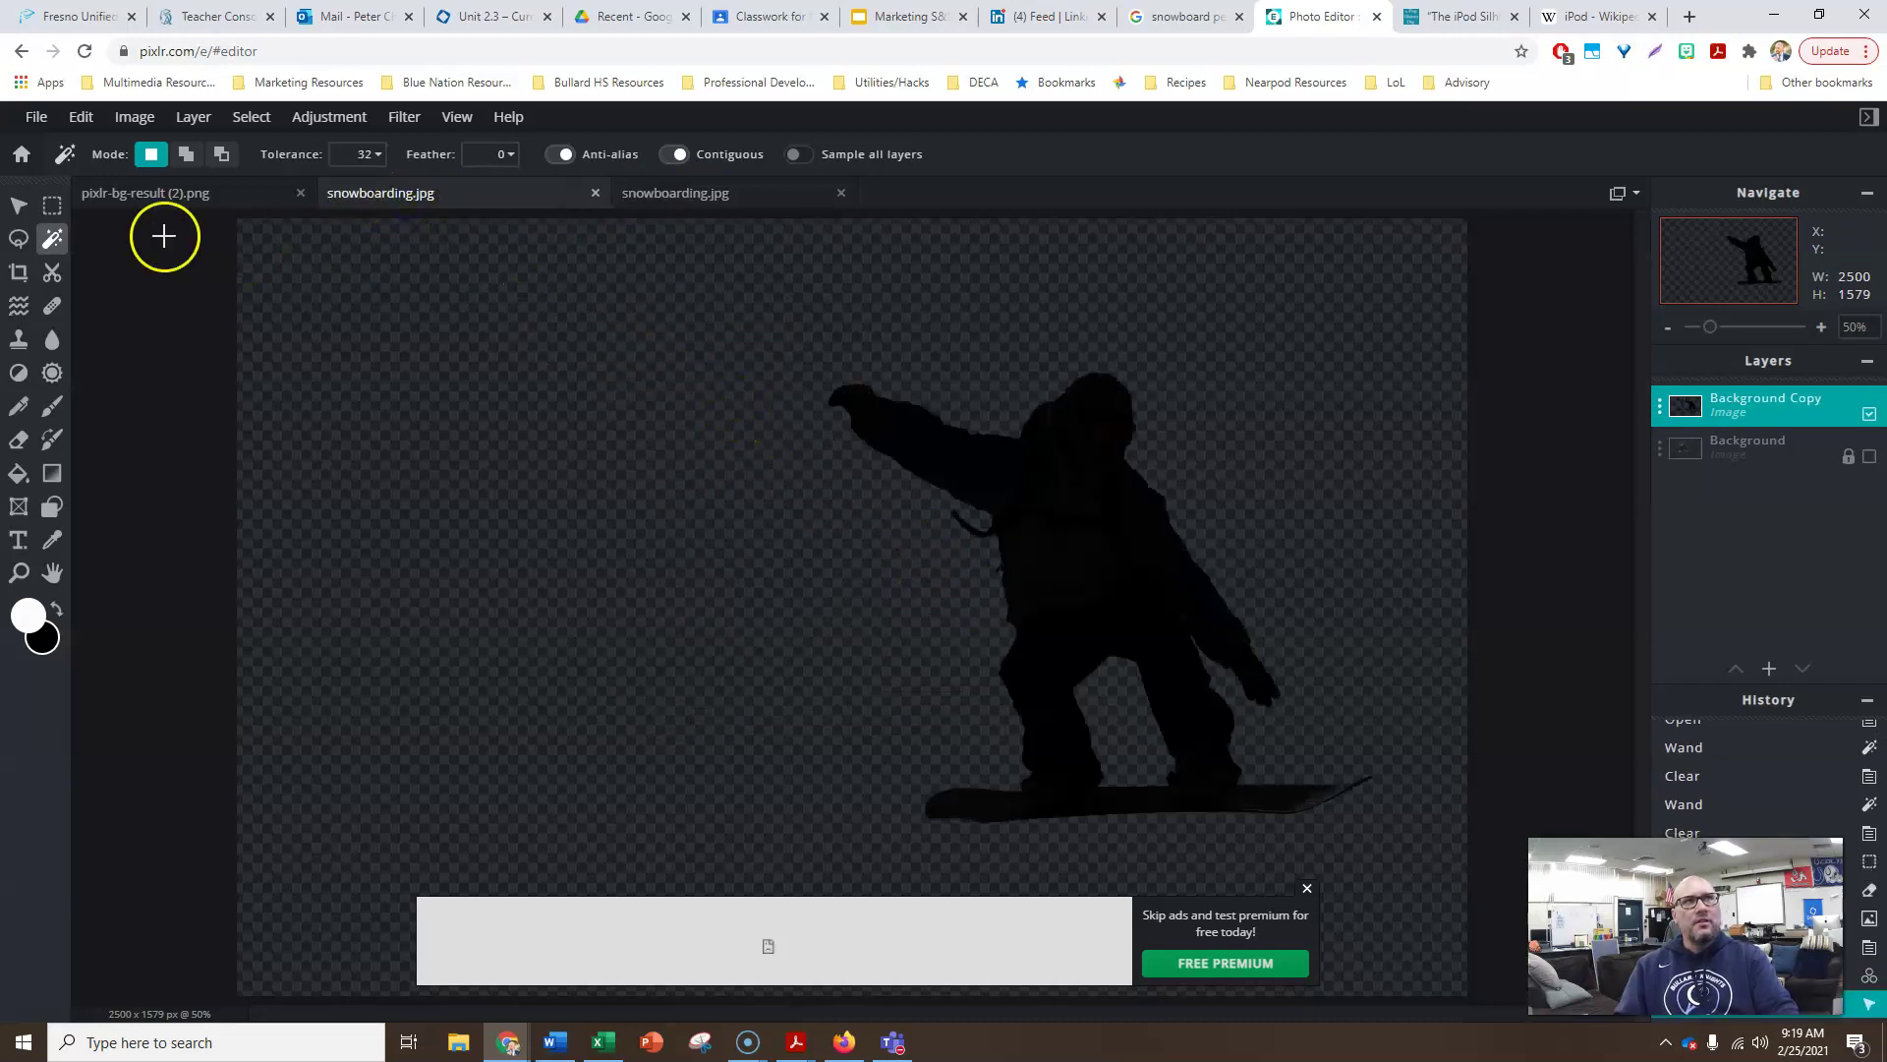
Remove the background from the snowboarding photo with Pixlr's automatic Remove BG tool and download the result.
{"action": "left_click", "coordinate": [21, 157]}
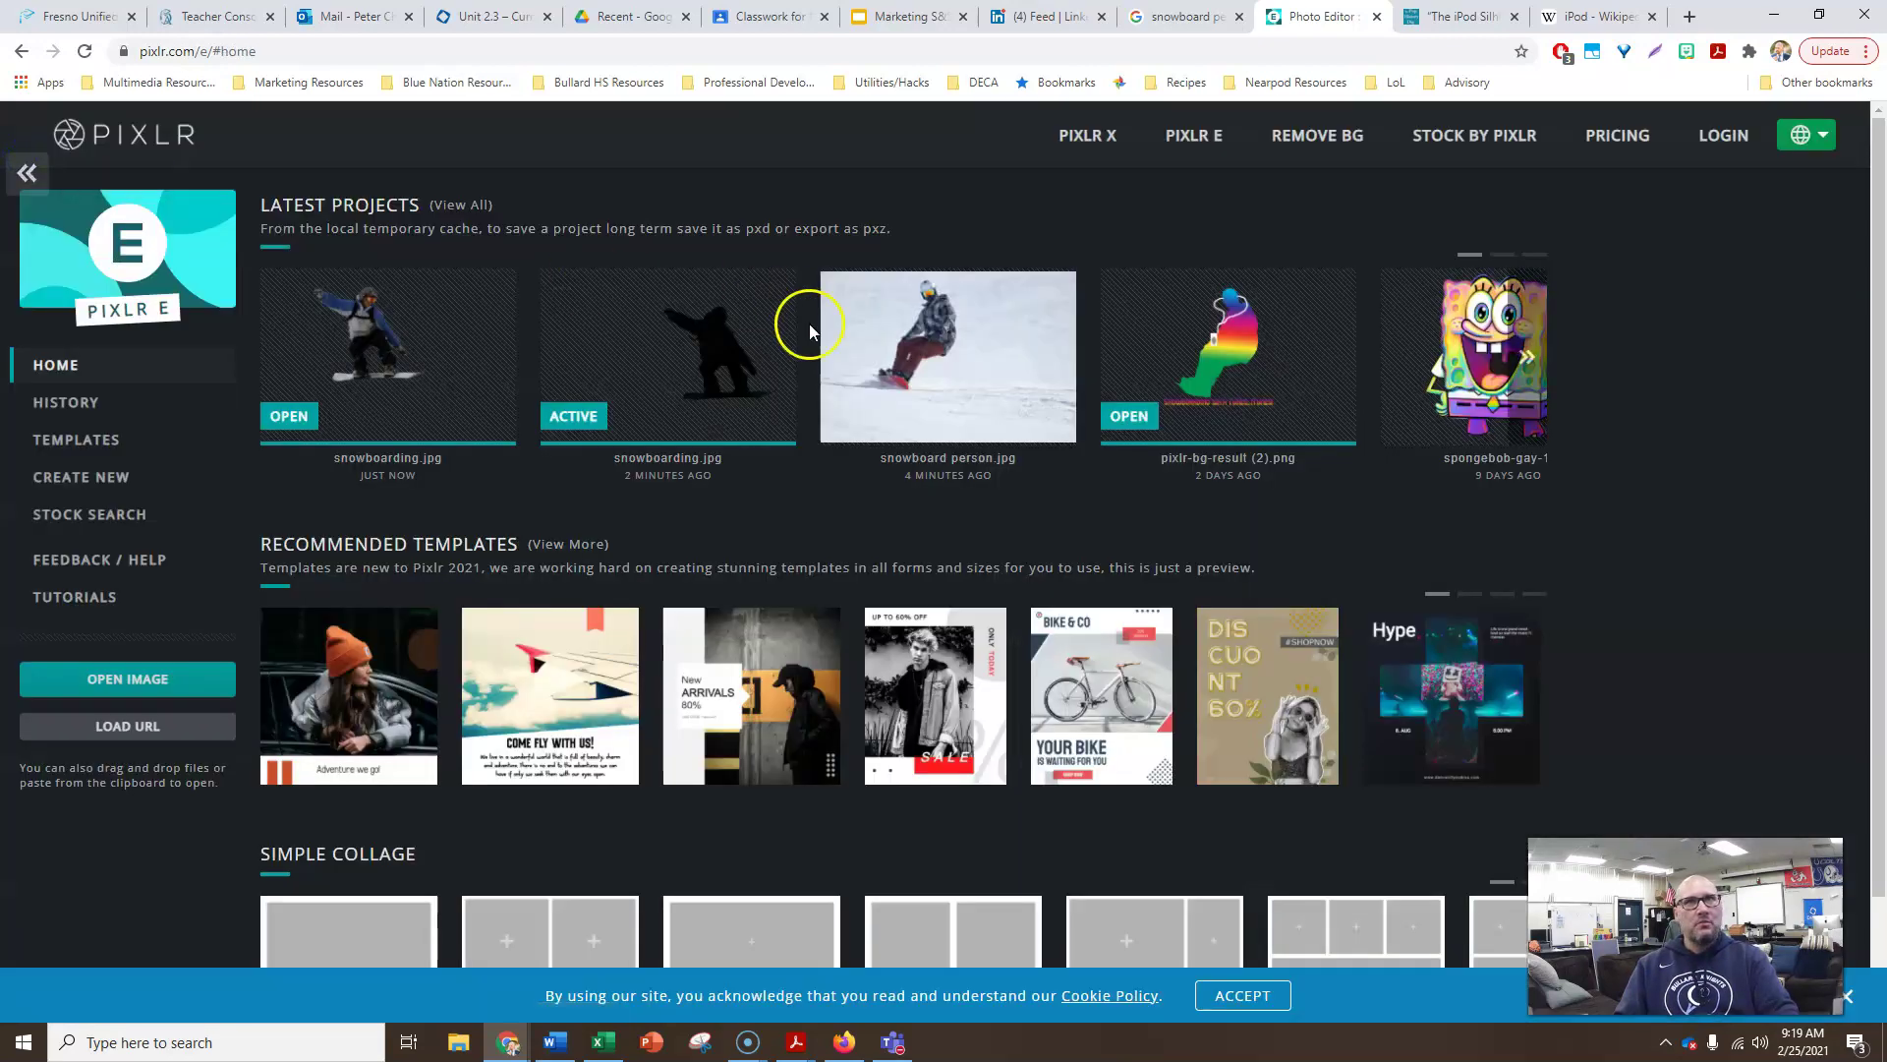
{"action": "left_click", "coordinate": [1327, 143]}
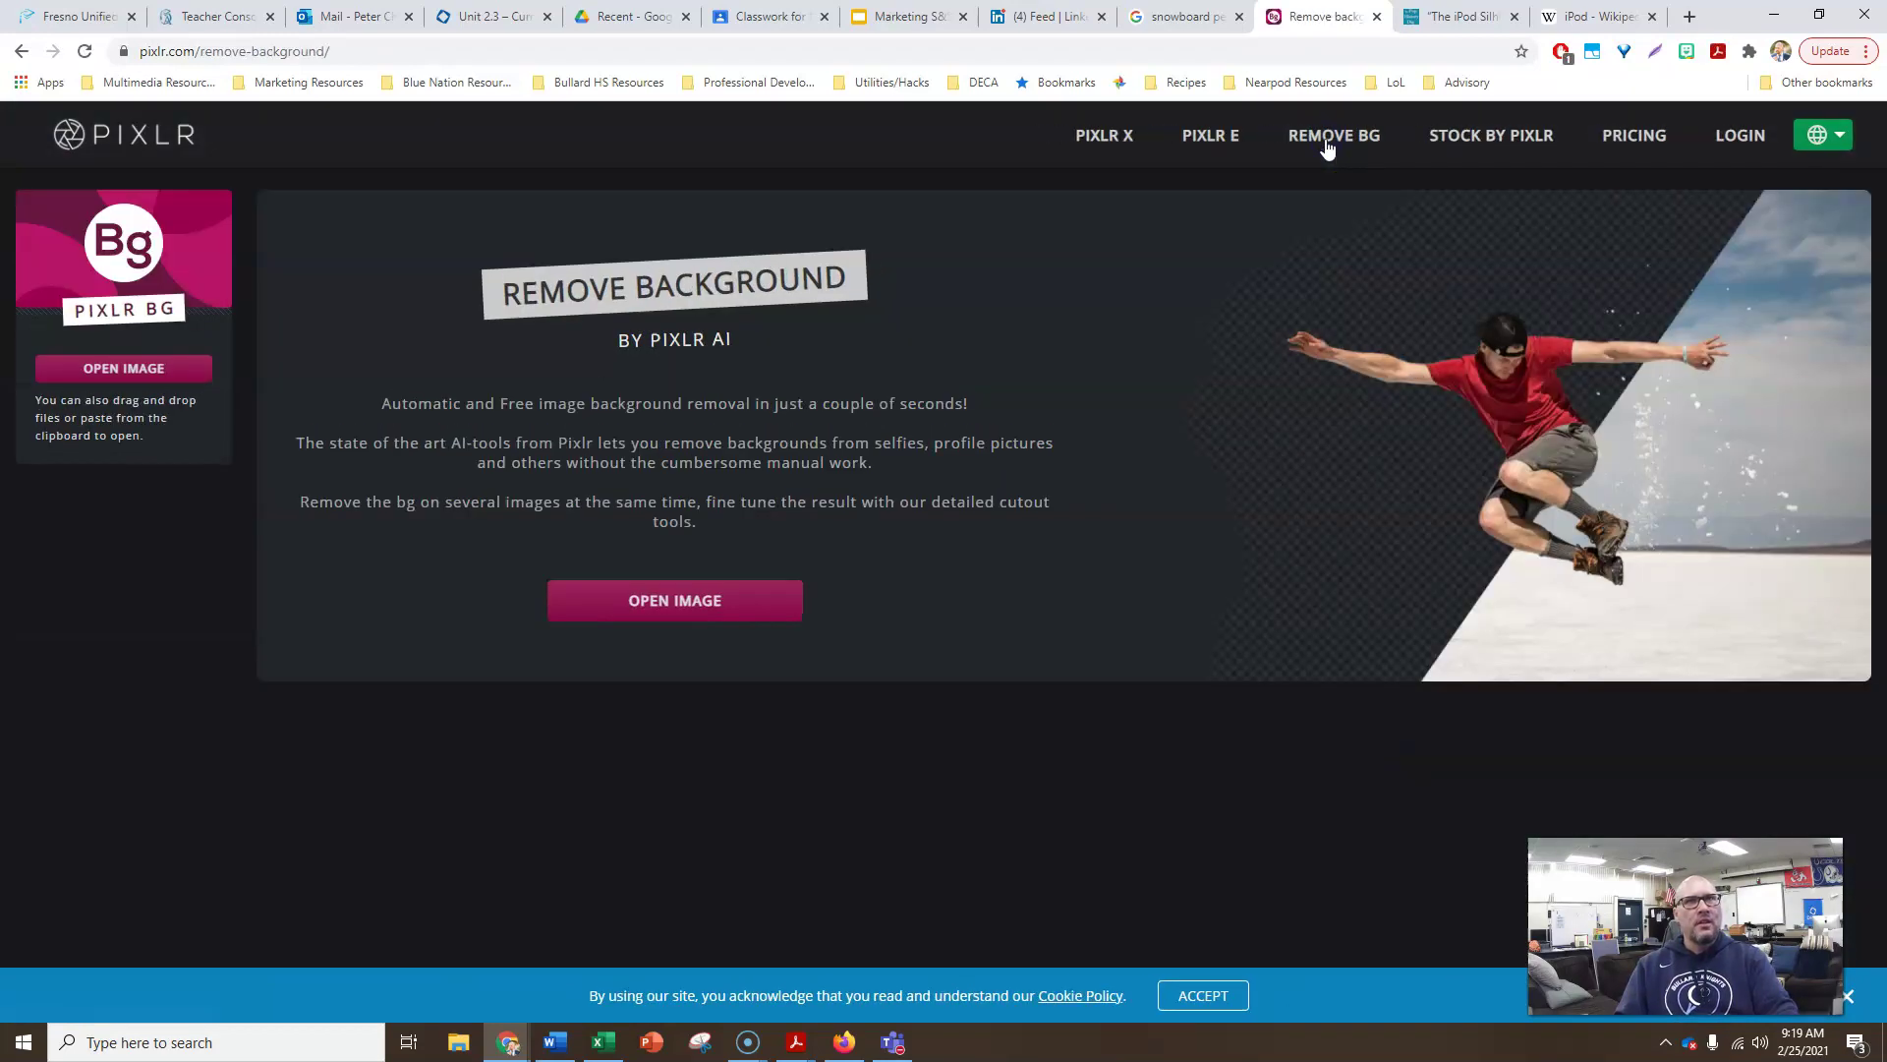
{"action": "left_click", "coordinate": [694, 600]}
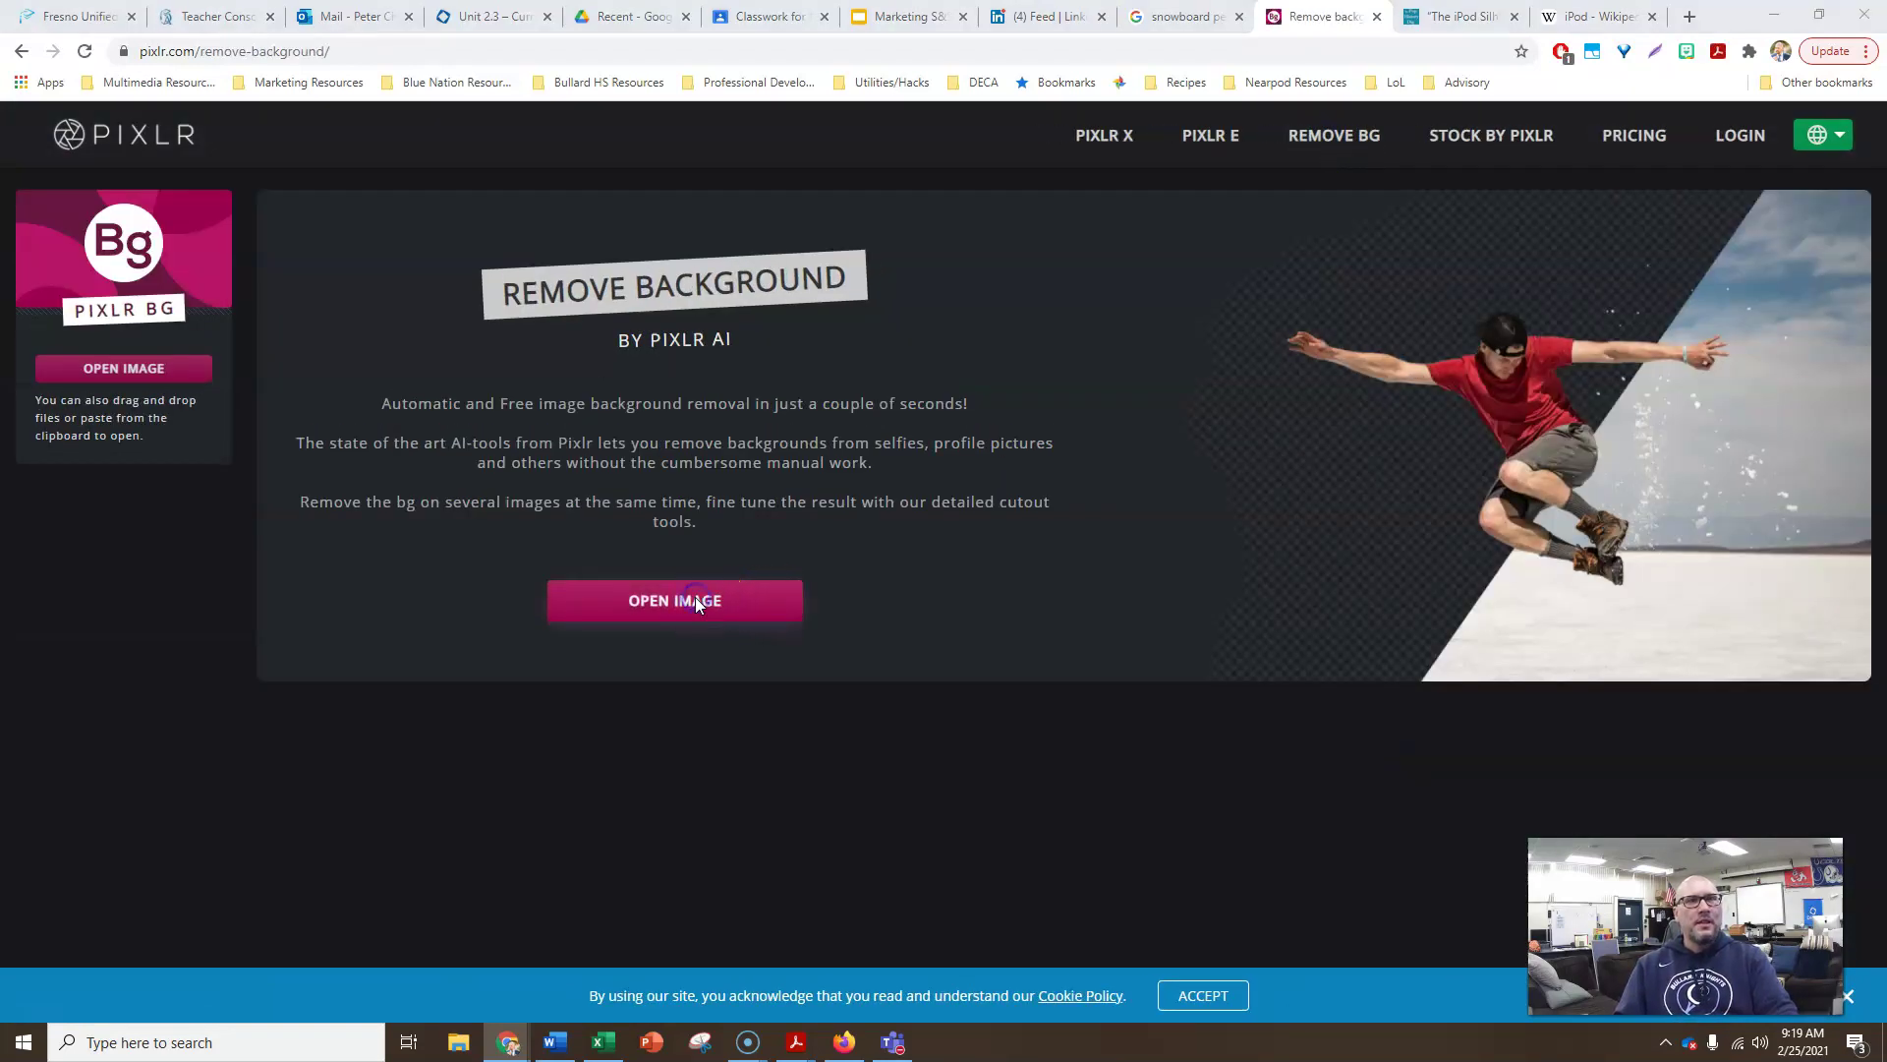
{"action": "left_click", "coordinate": [261, 377]}
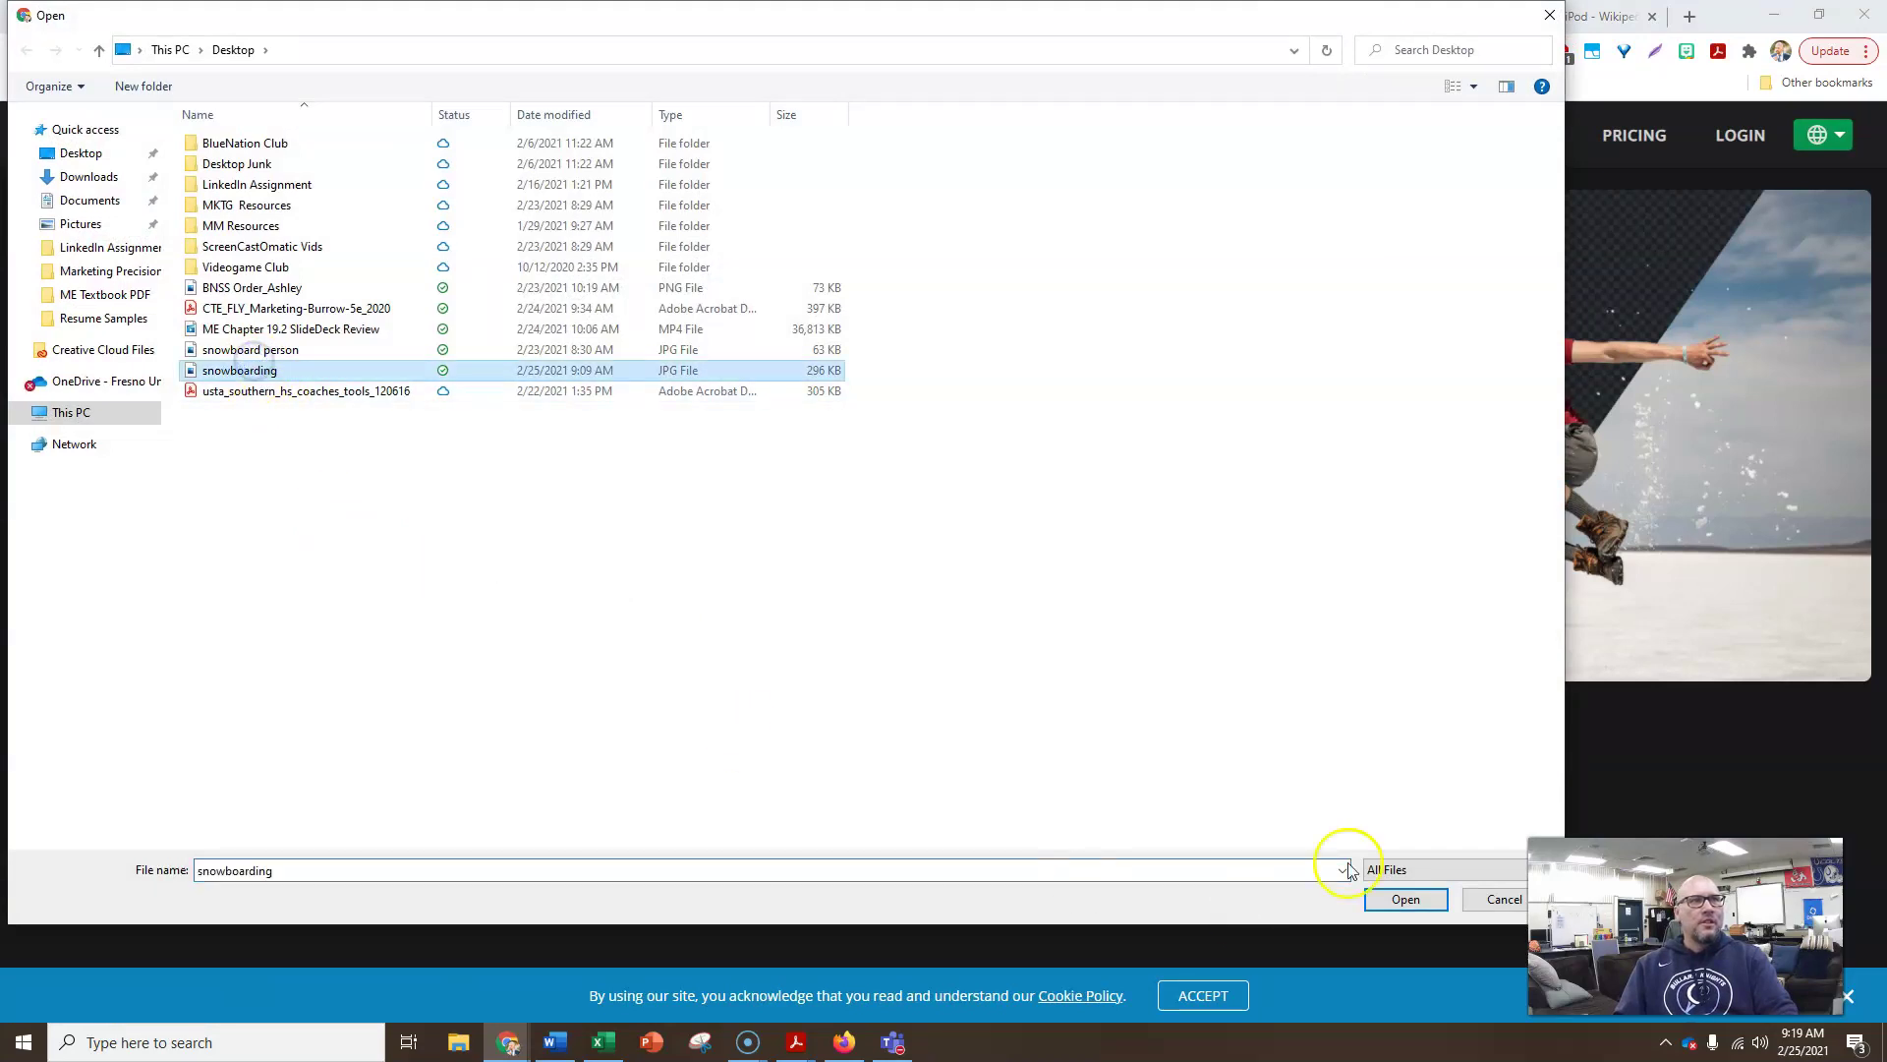
{"action": "left_click", "coordinate": [1411, 899]}
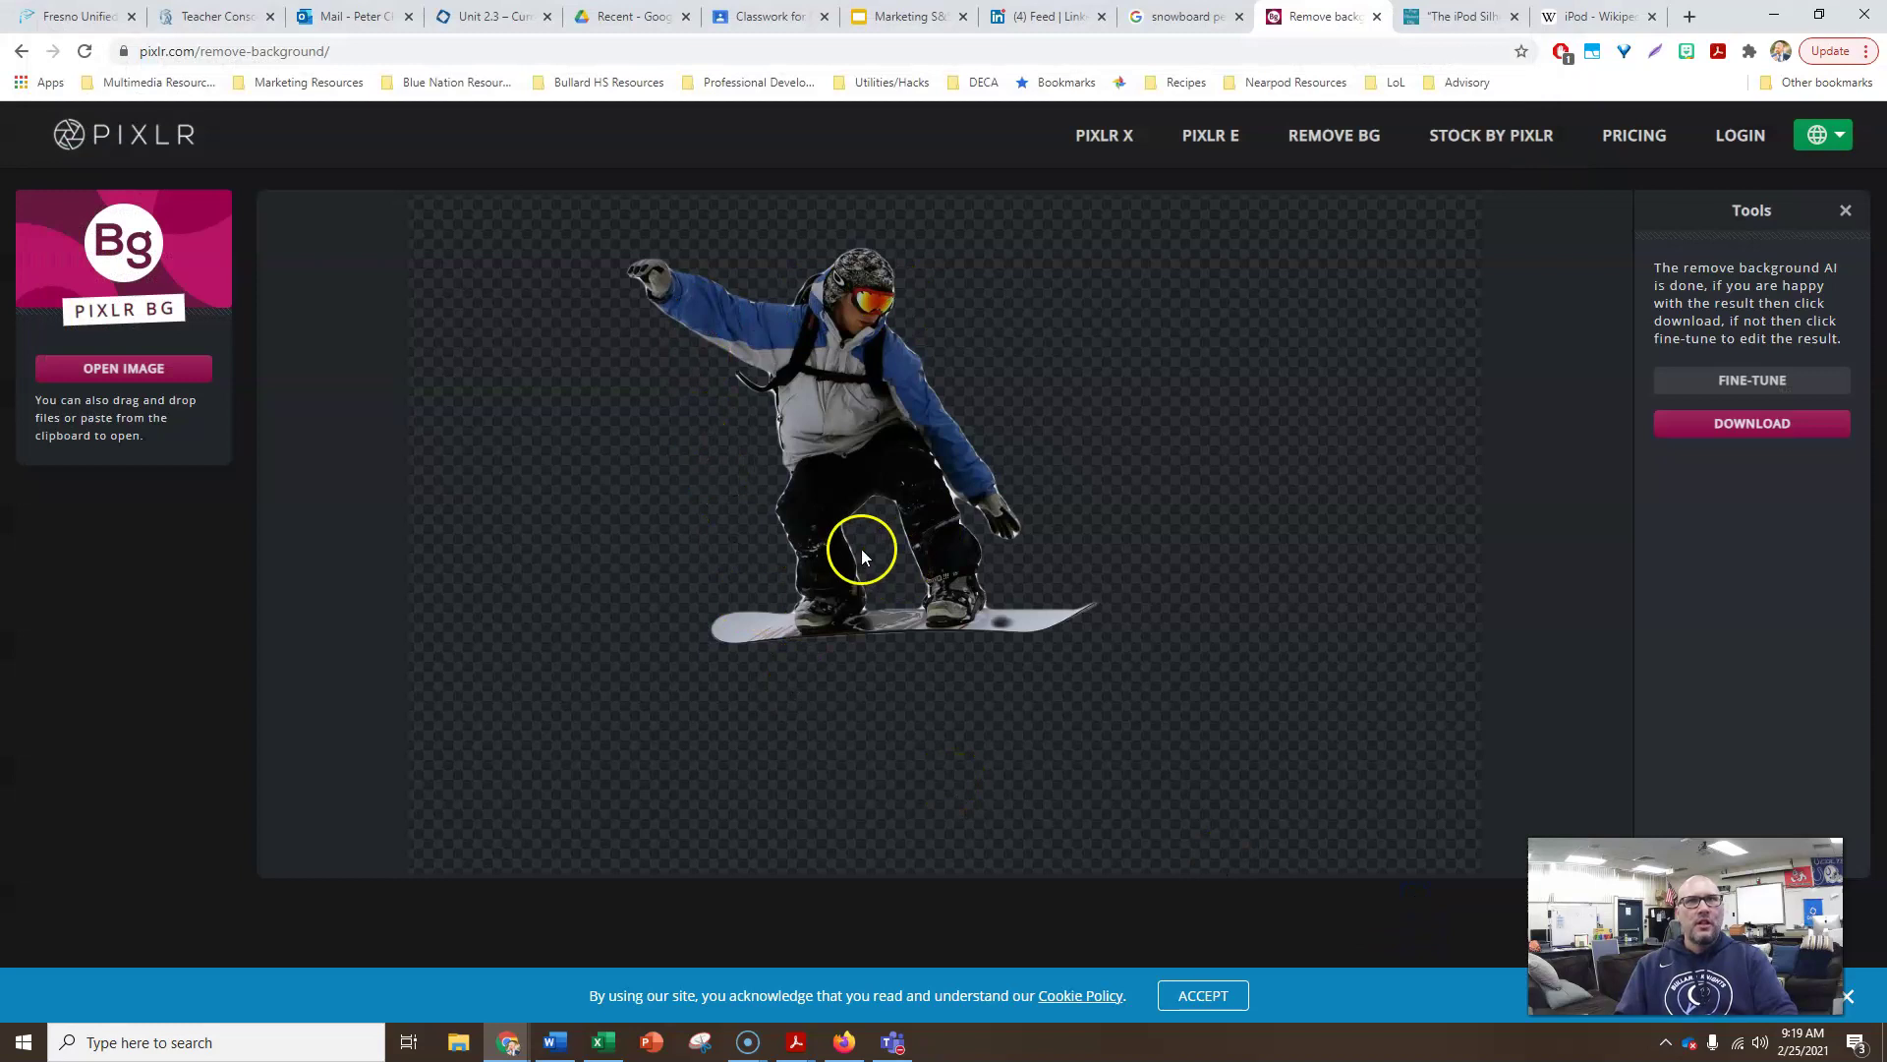
{"action": "left_click", "coordinate": [1739, 428]}
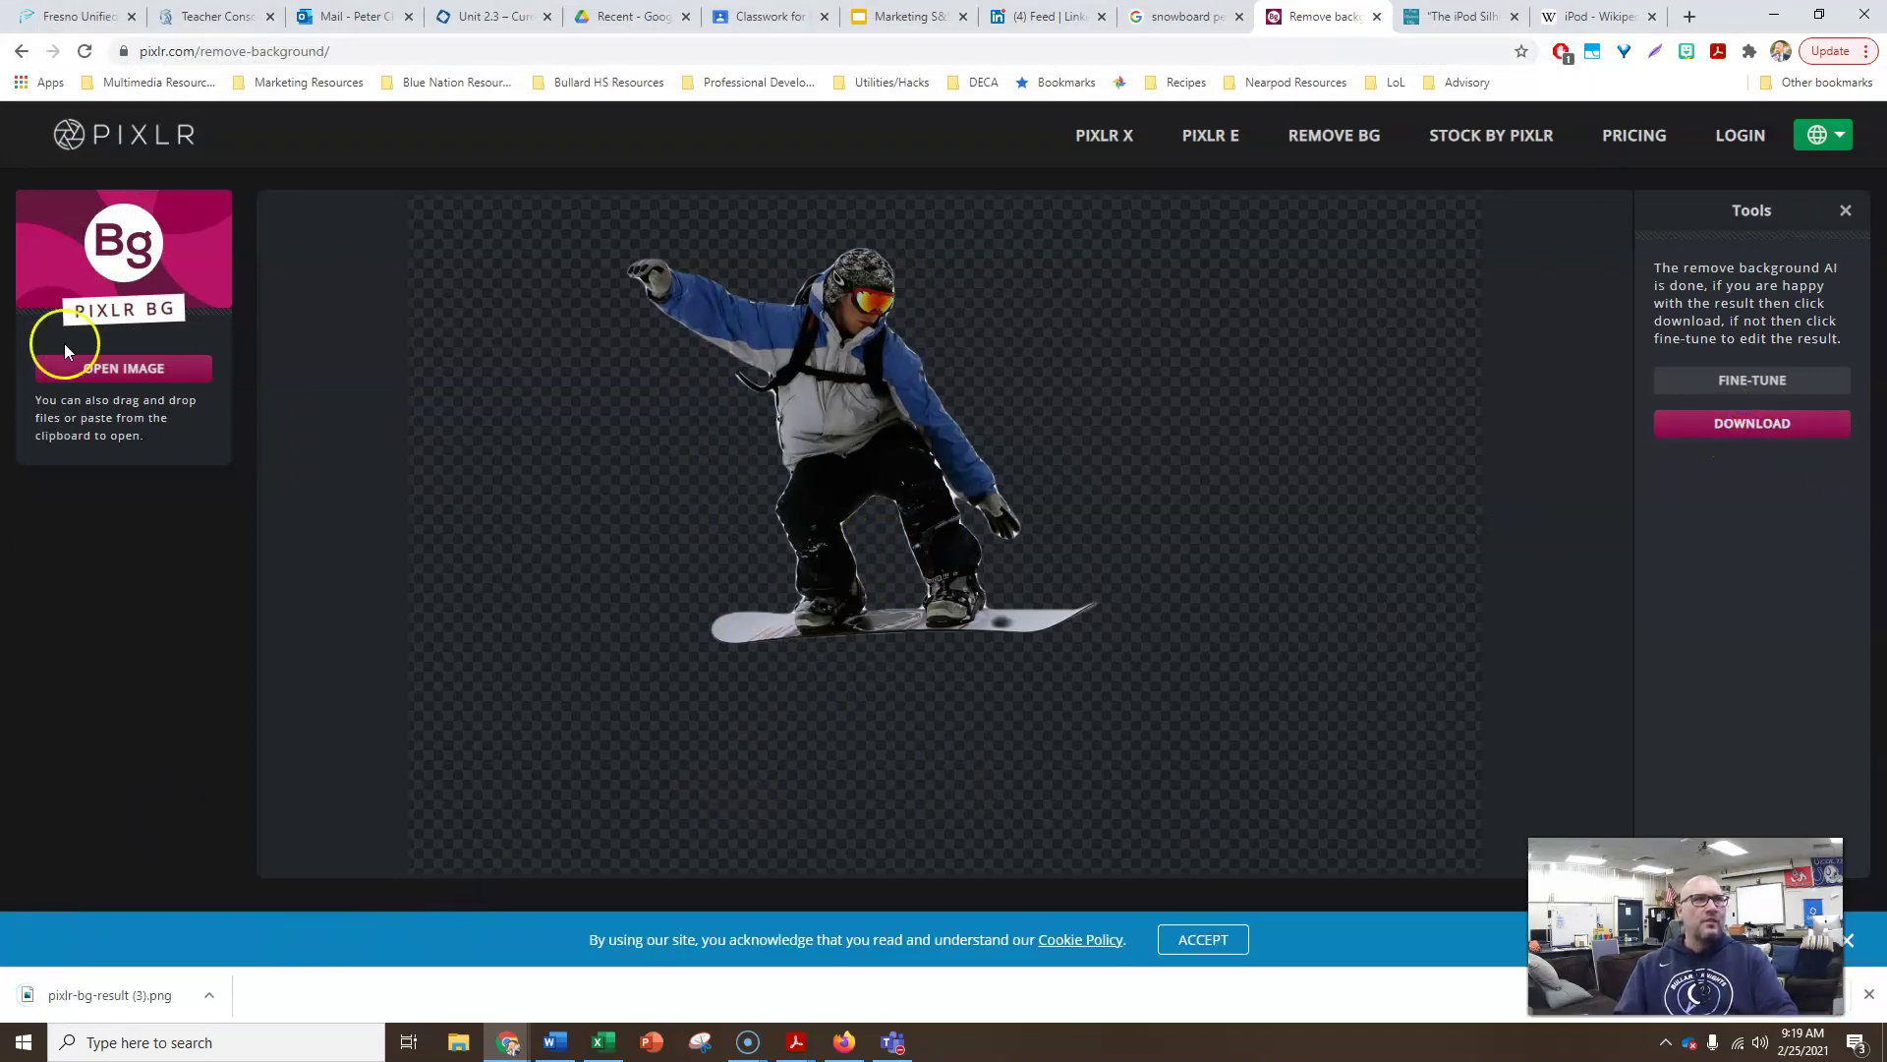
Open the downloaded pixlr-bg-result (3) image from the Downloads folder in Pixlr E.
{"action": "left_click", "coordinate": [1197, 142]}
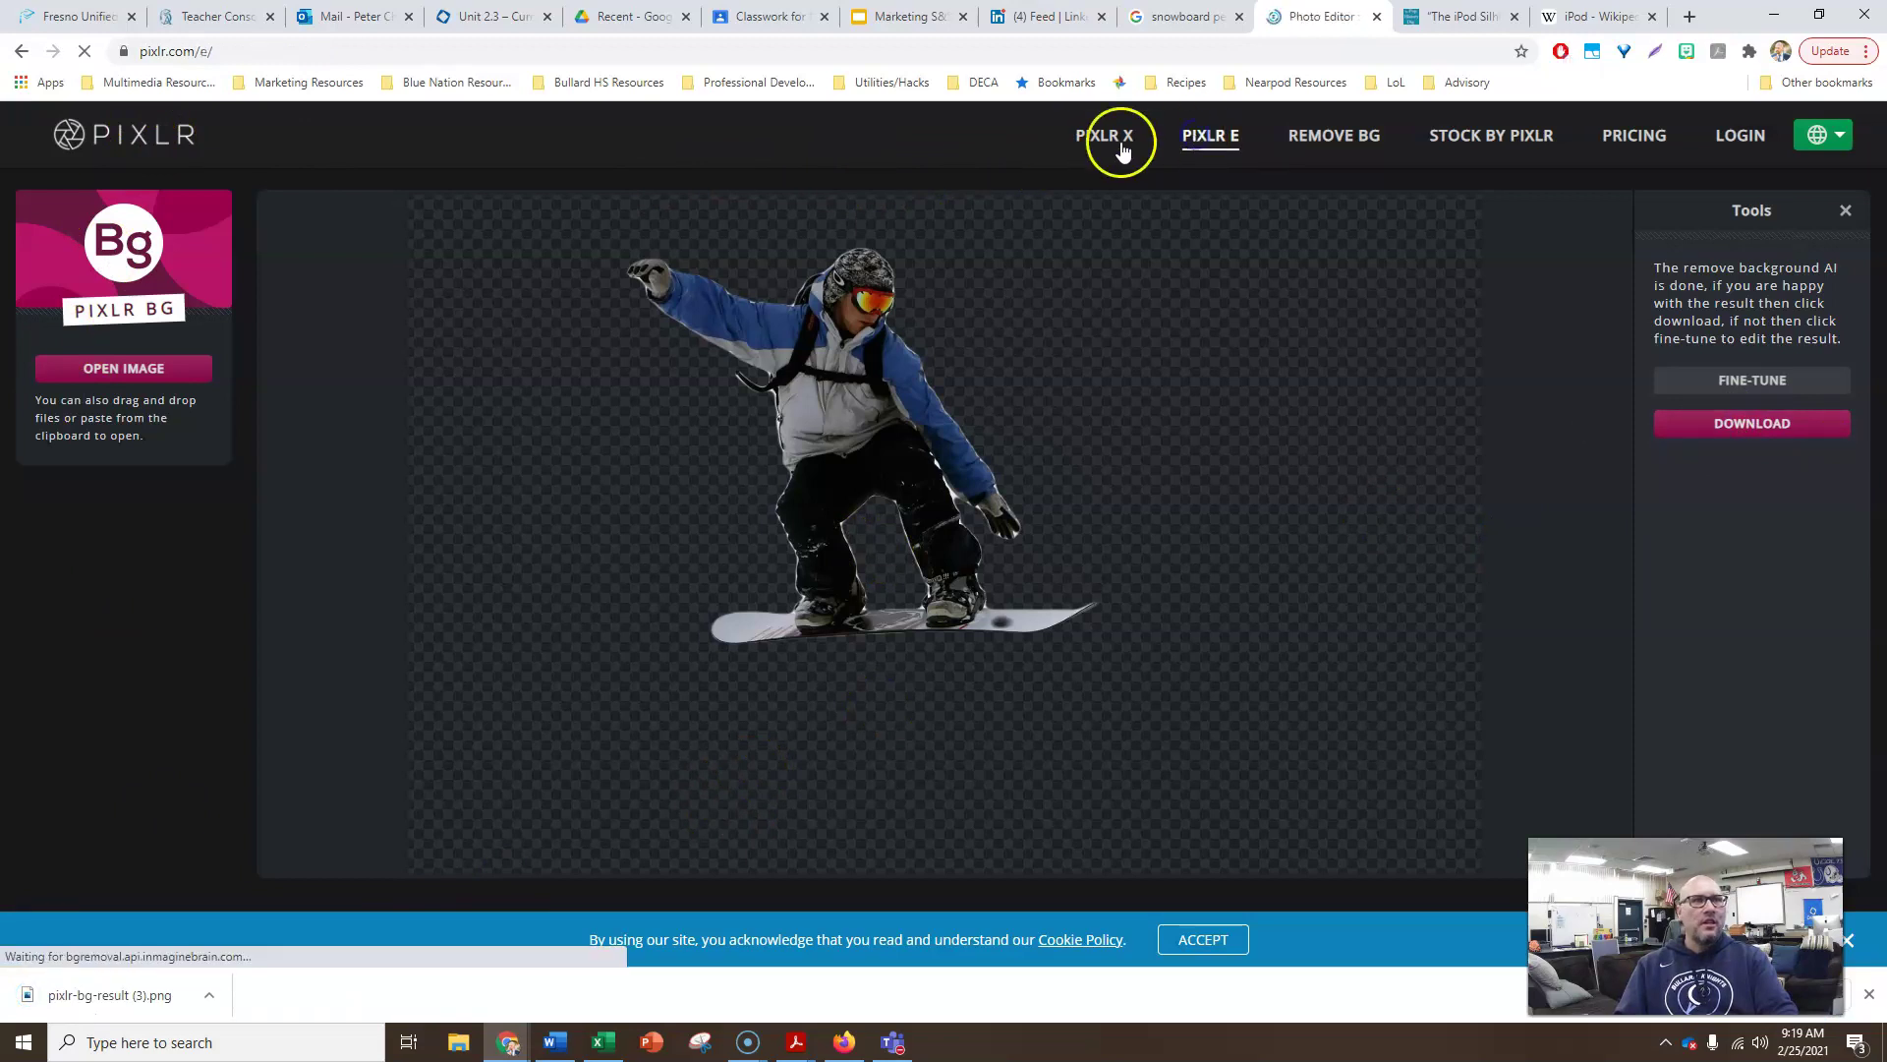
{"action": "left_click", "coordinate": [127, 680]}
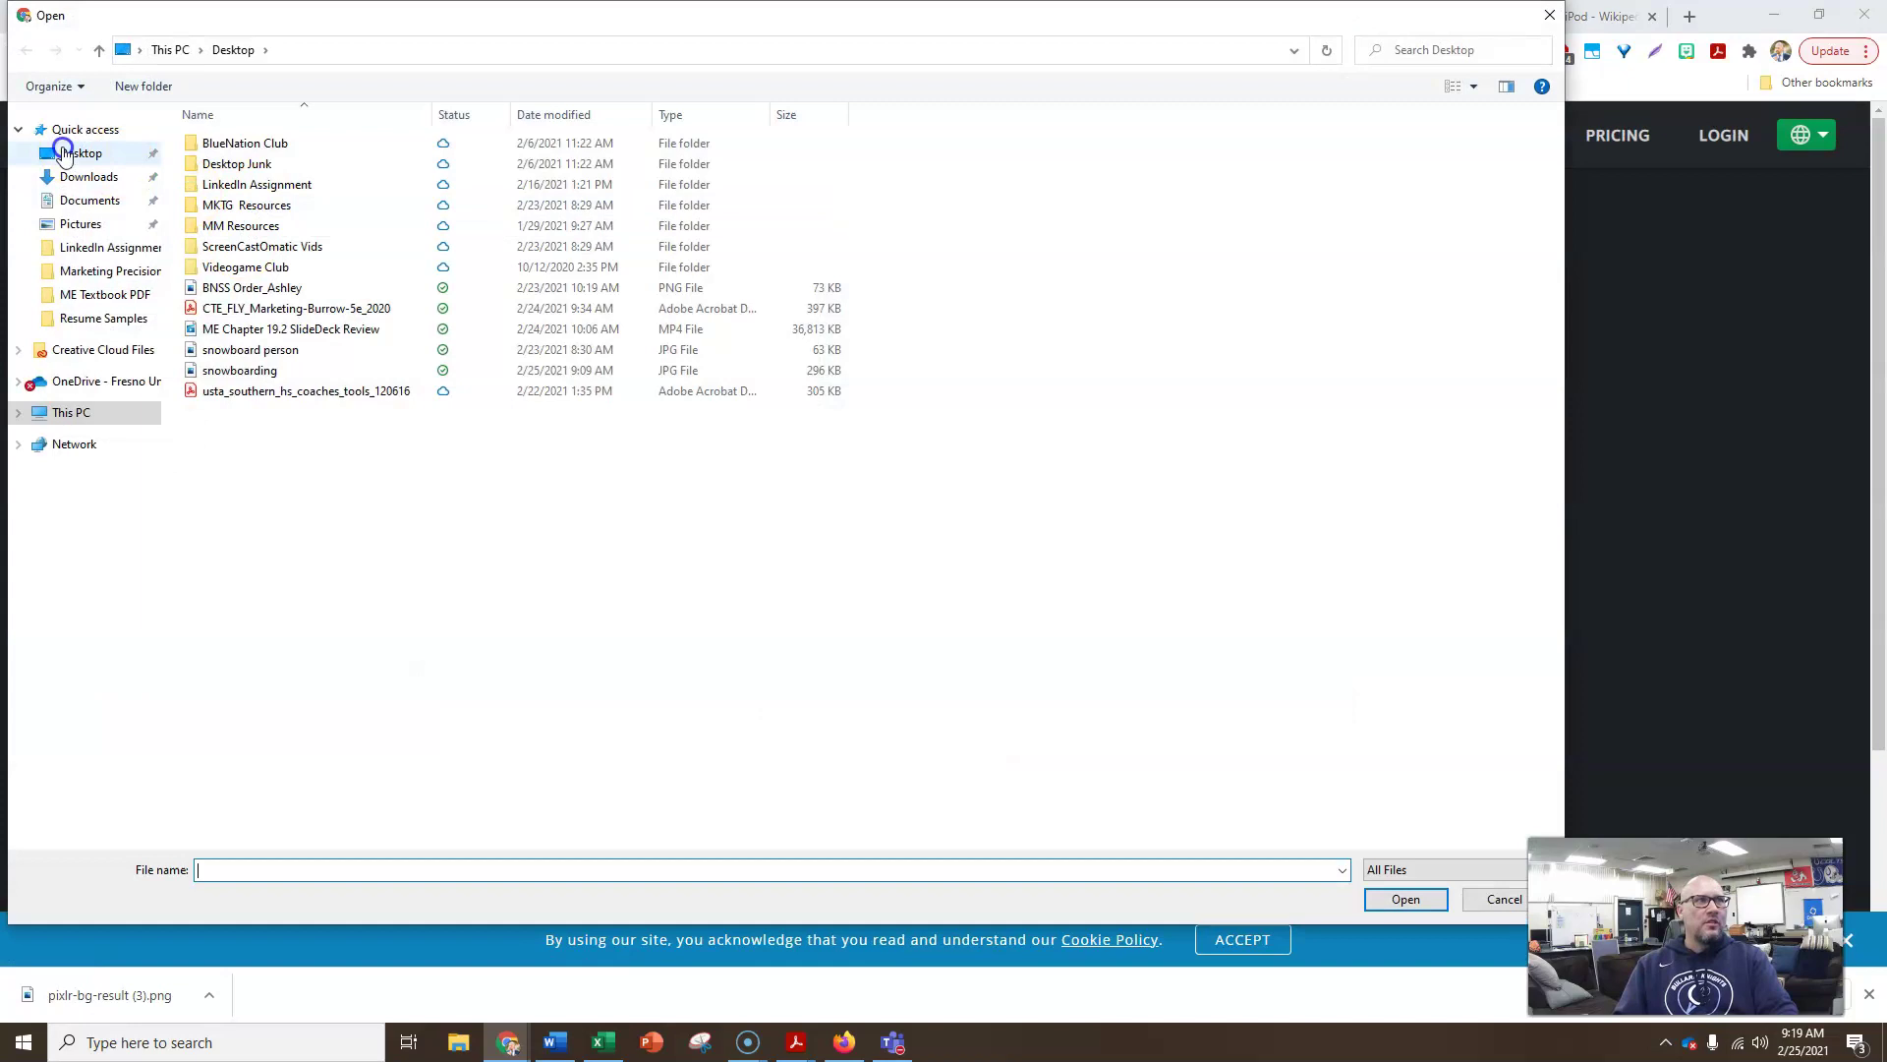
{"action": "left_click", "coordinate": [86, 177]}
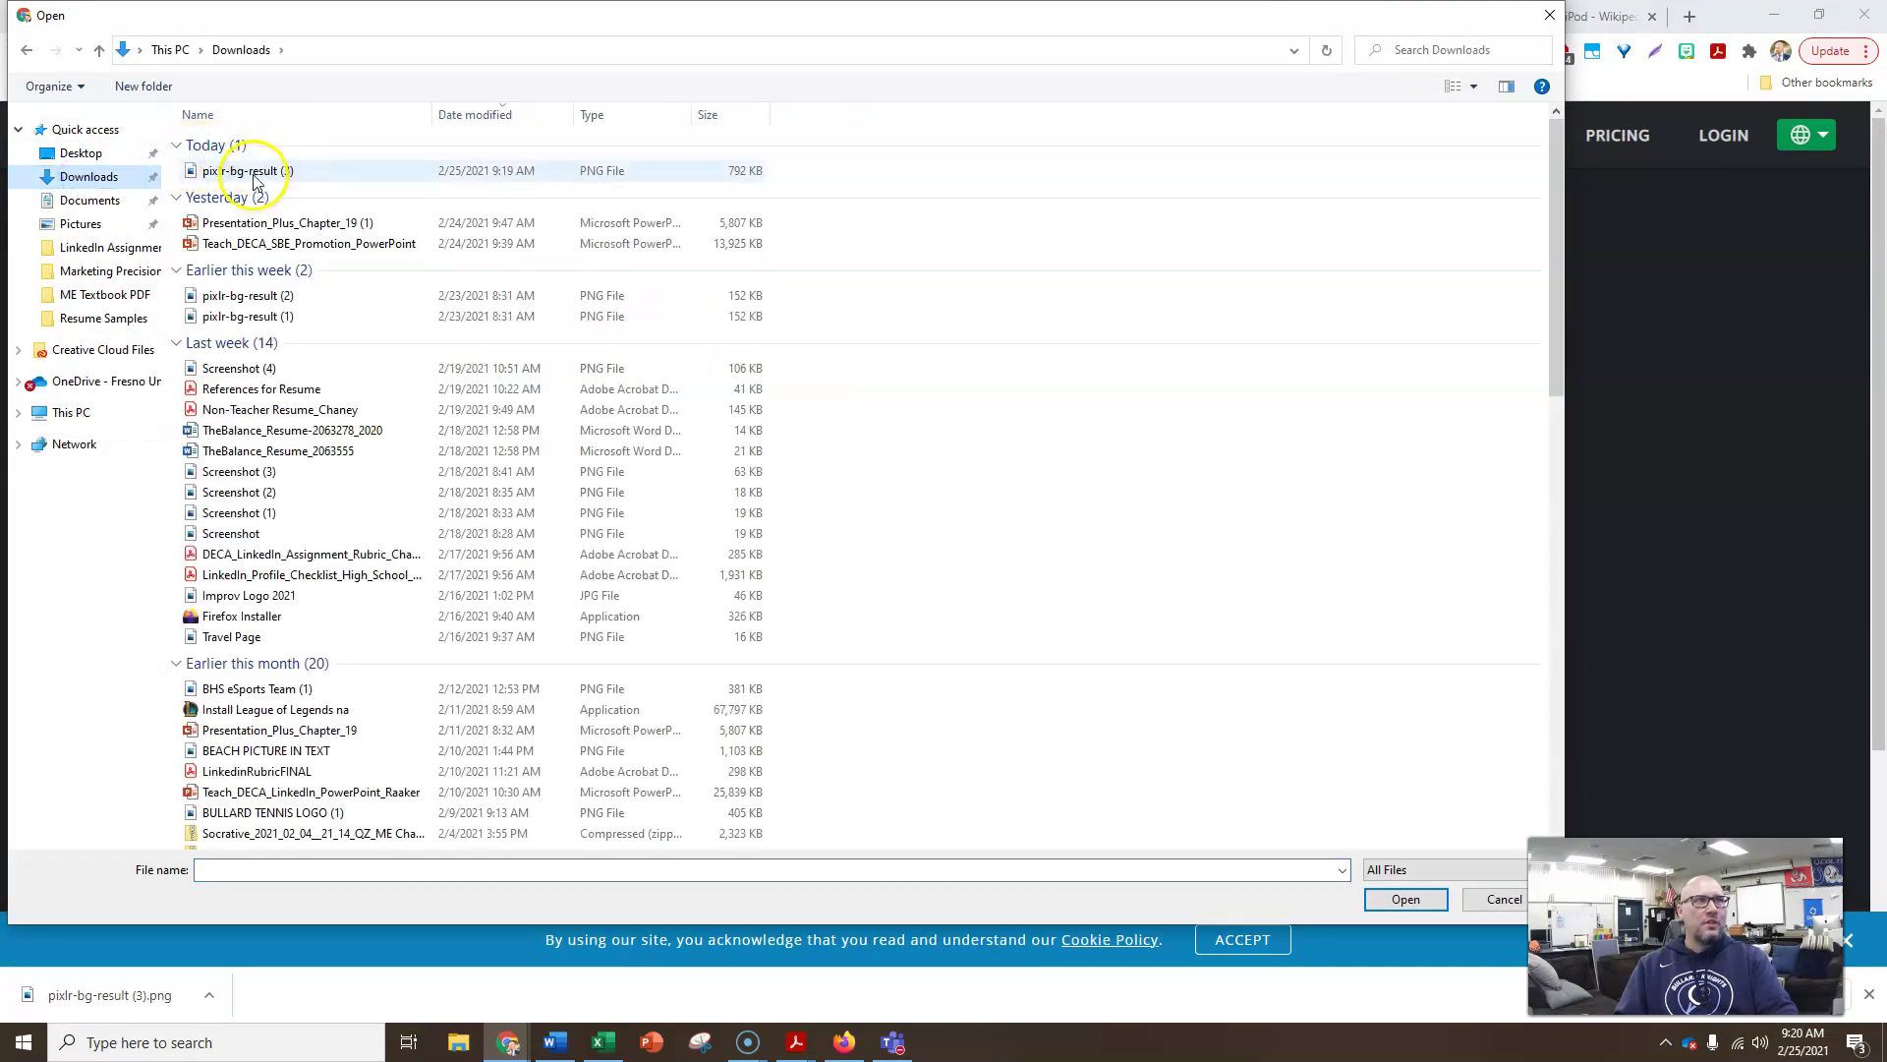
{"action": "double_click", "coordinate": [251, 173]}
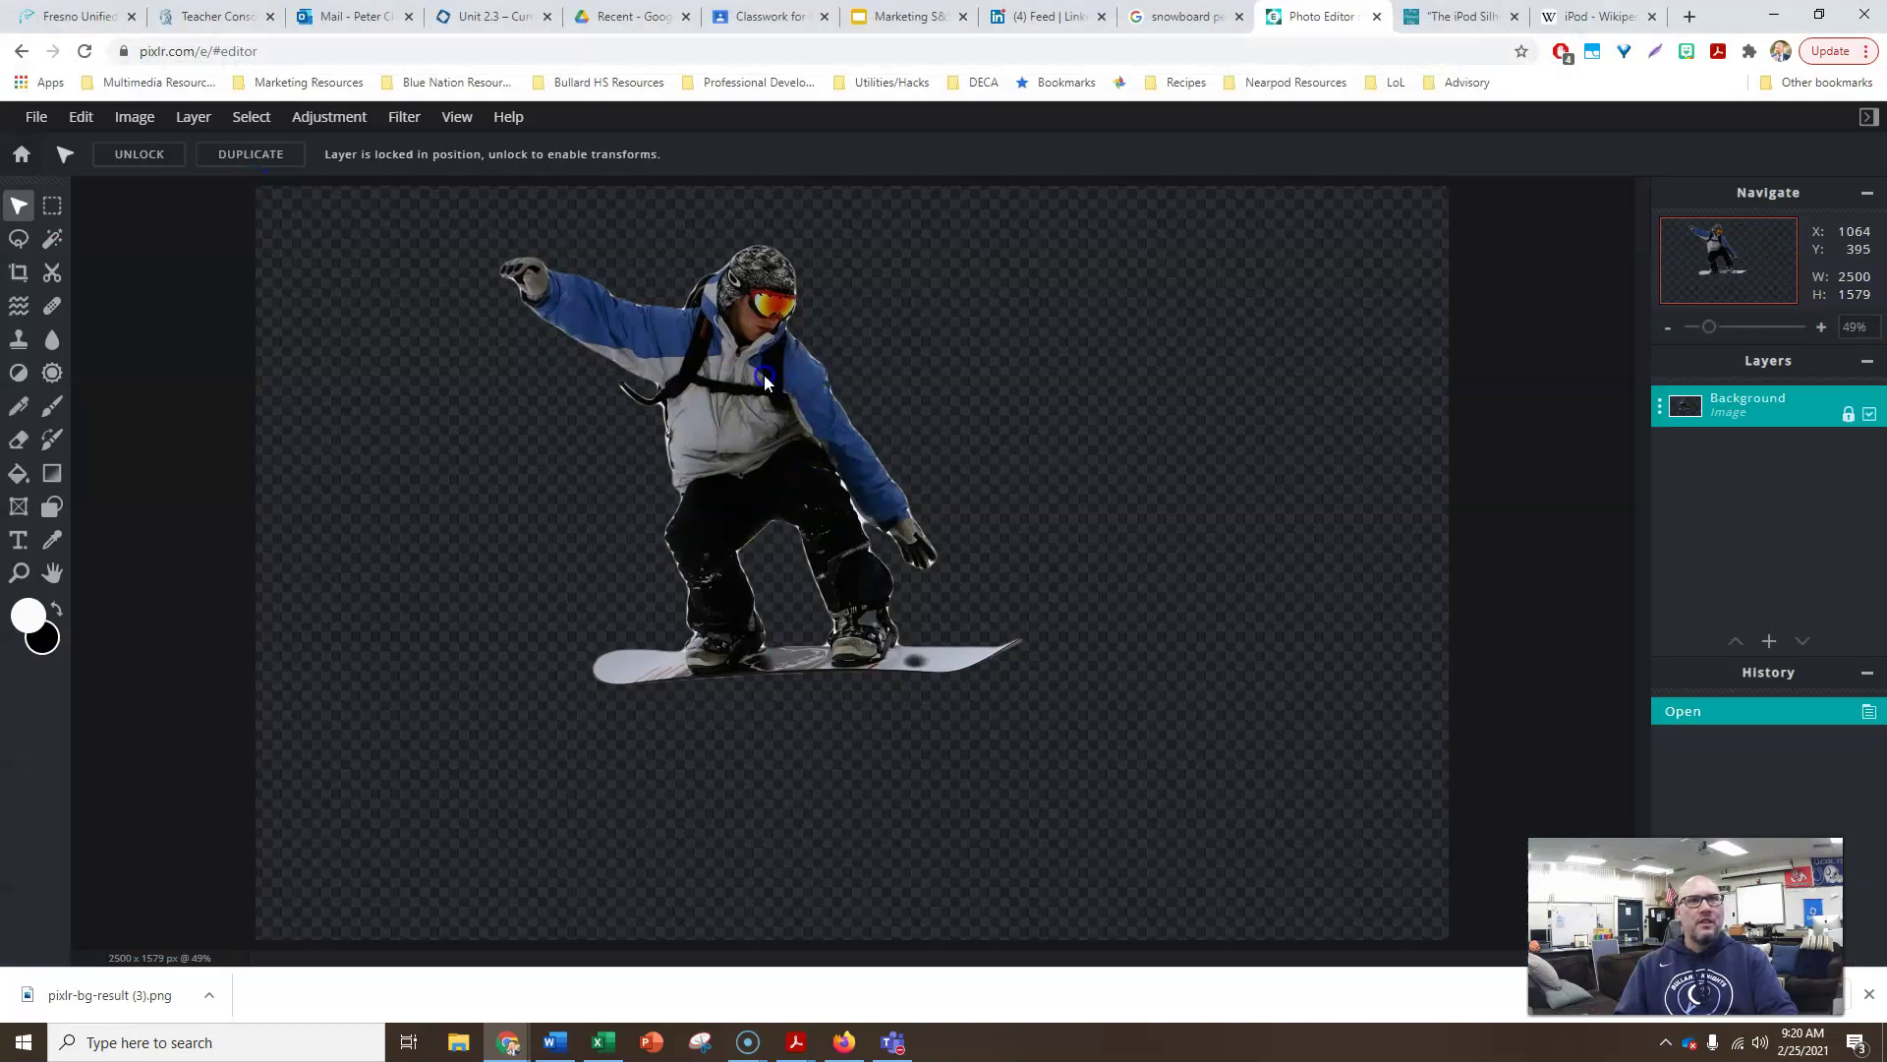
Duplicate the cut-out's Background layer and hide the original Background layer in the new document.
{"action": "left_click", "coordinate": [1775, 414]}
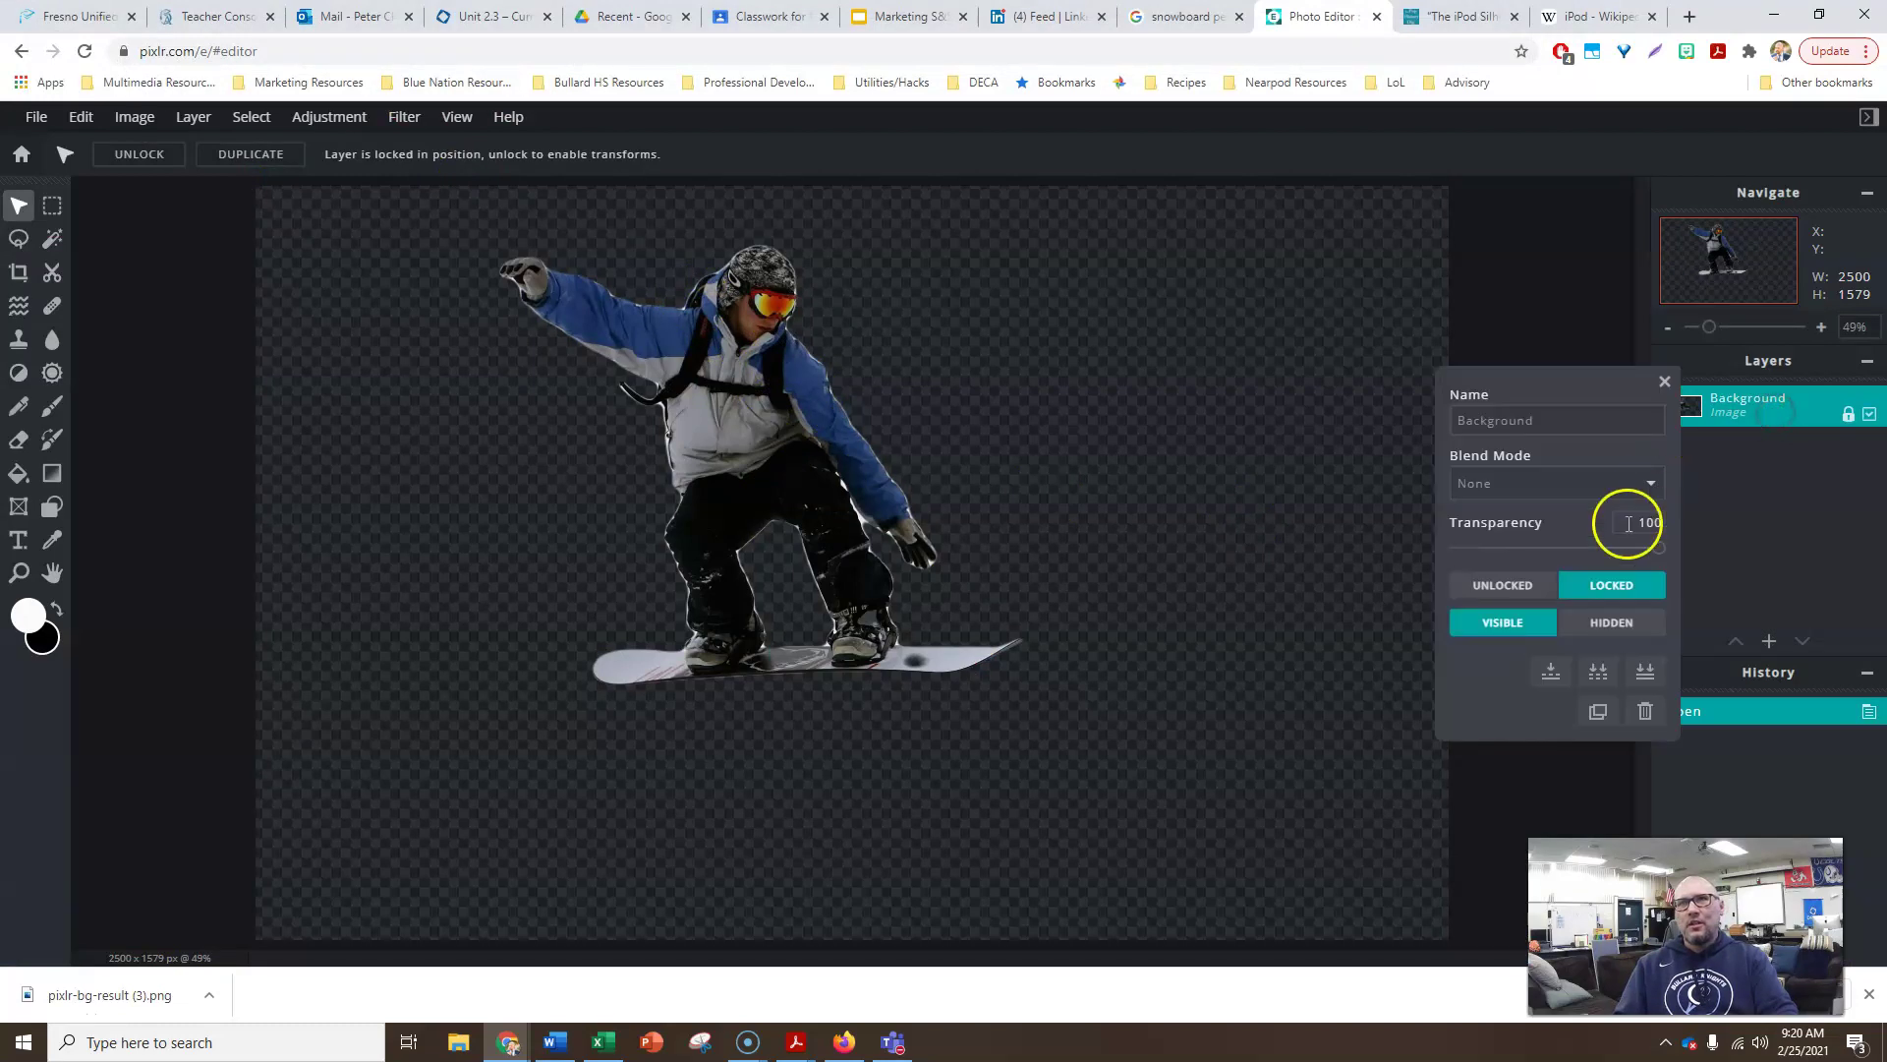
{"action": "left_click", "coordinate": [1596, 715]}
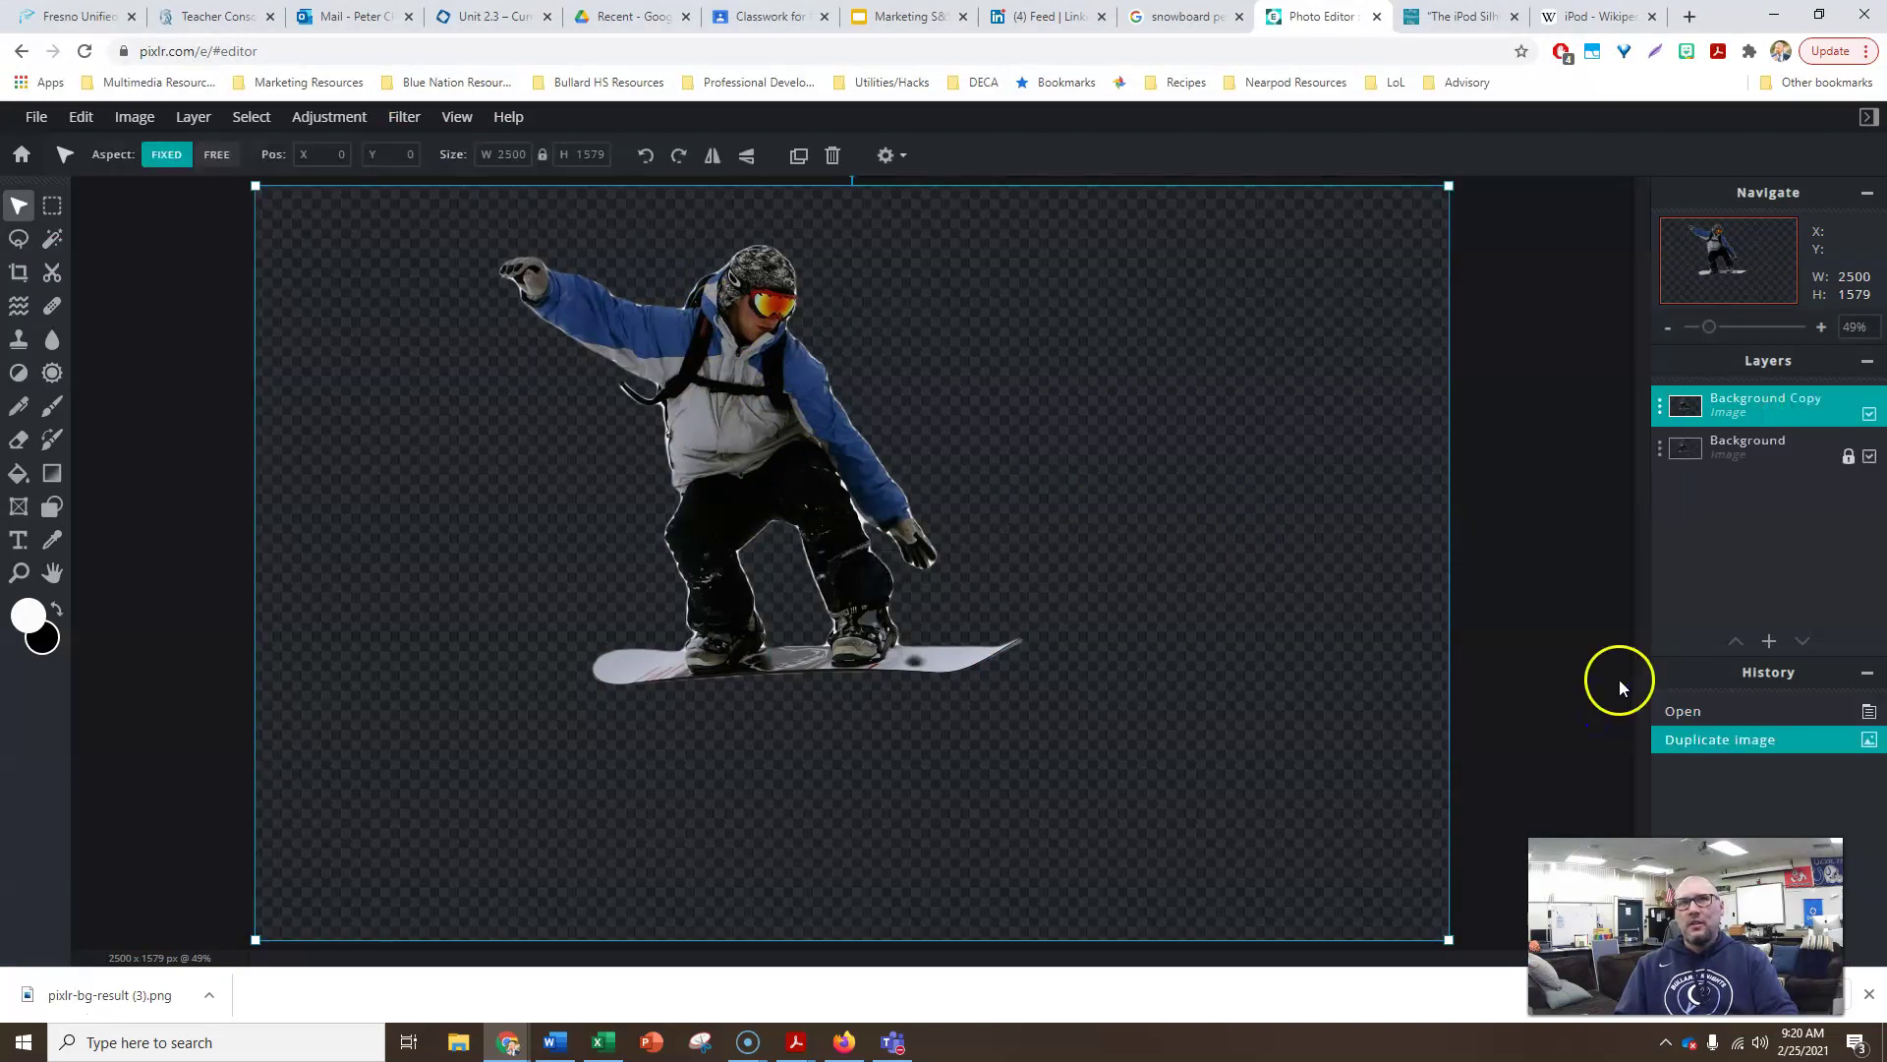
{"action": "left_click", "coordinate": [1870, 456]}
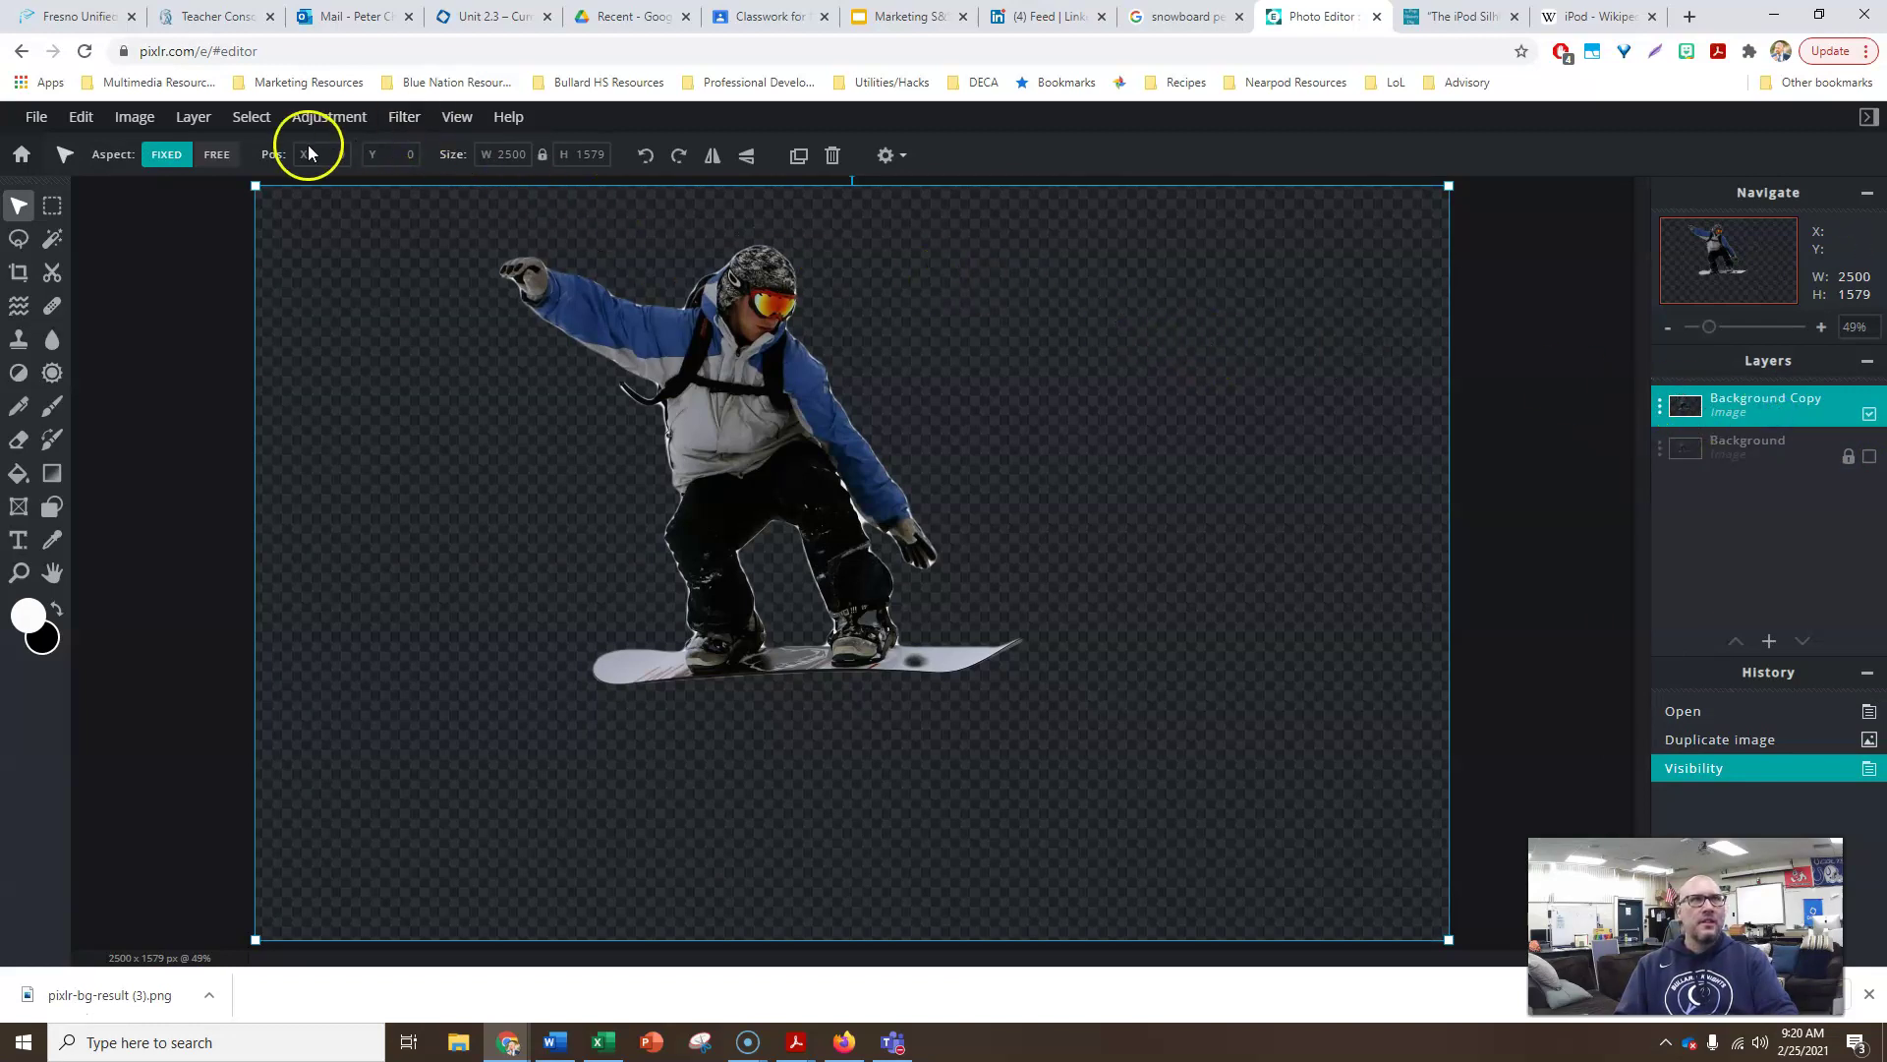
Darken the Background Copy to a silhouette with a Levels white output of 10, and move it to about X 729, Y 288.
{"action": "left_click", "coordinate": [324, 117]}
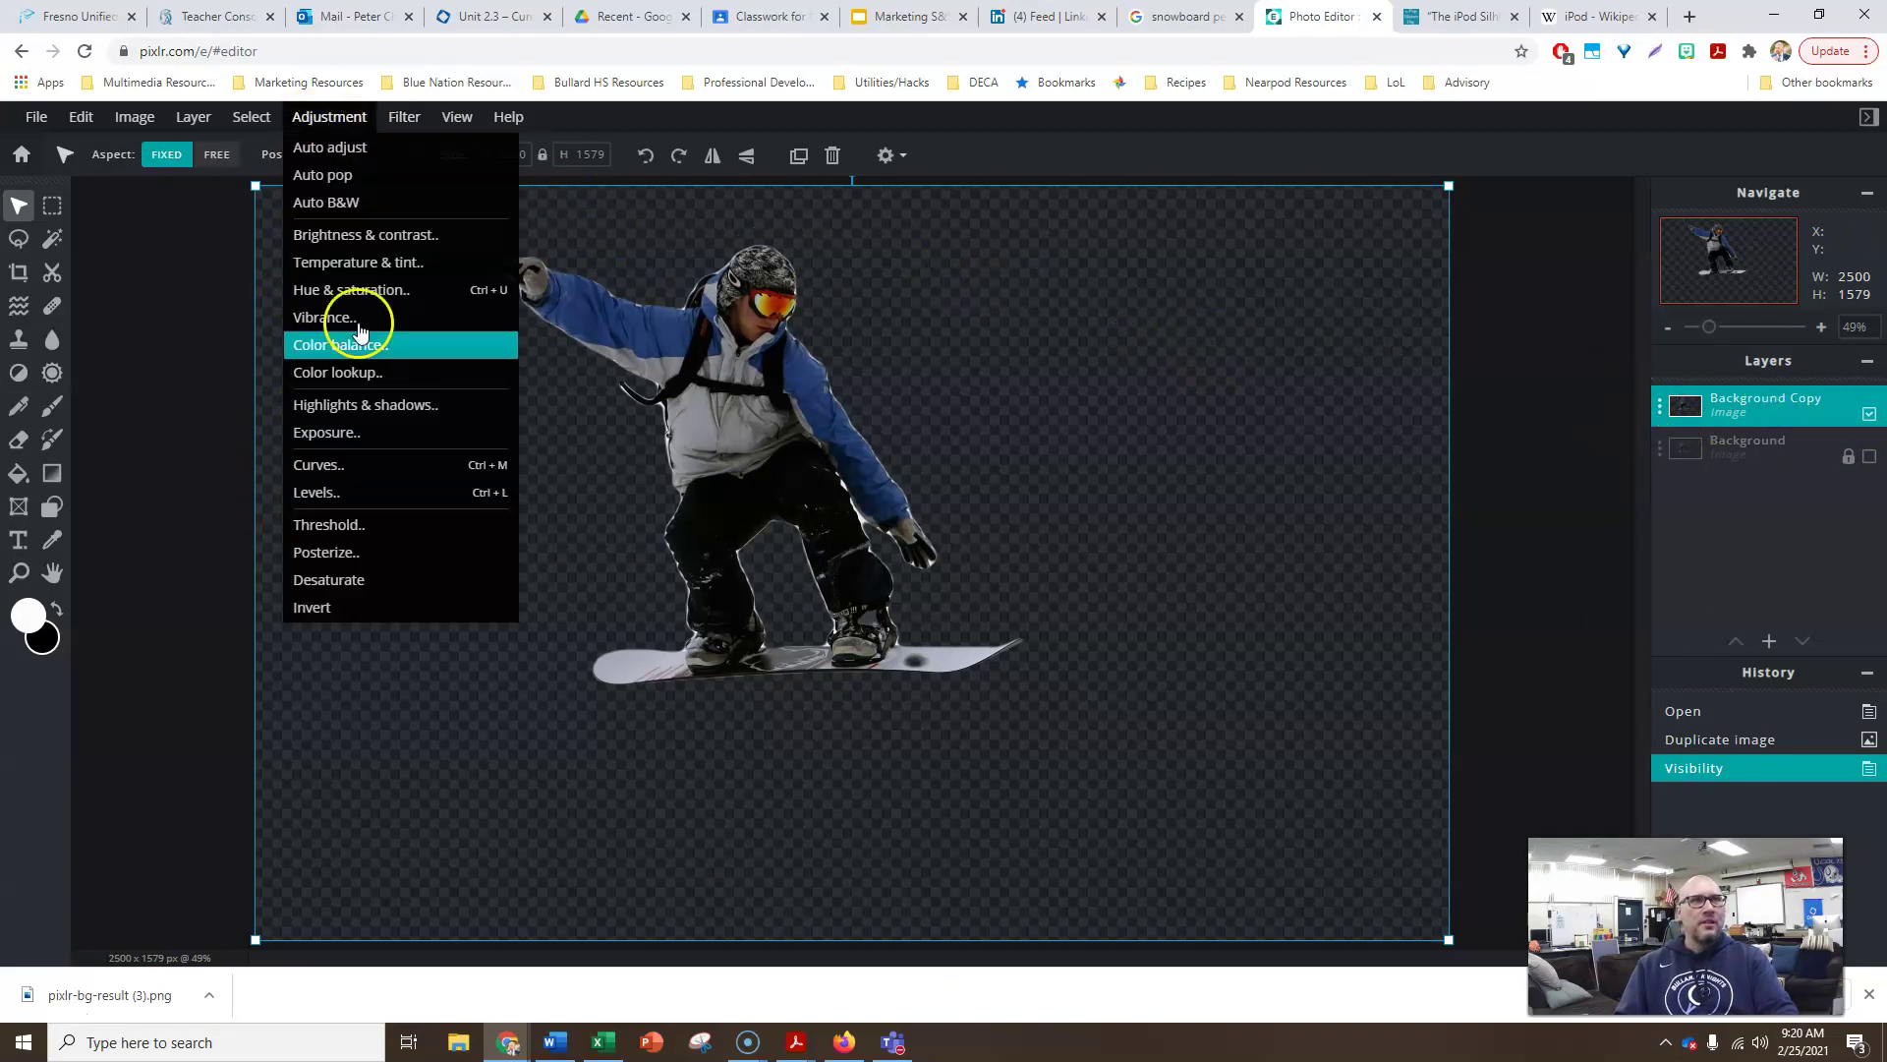
{"action": "left_click", "coordinate": [358, 494]}
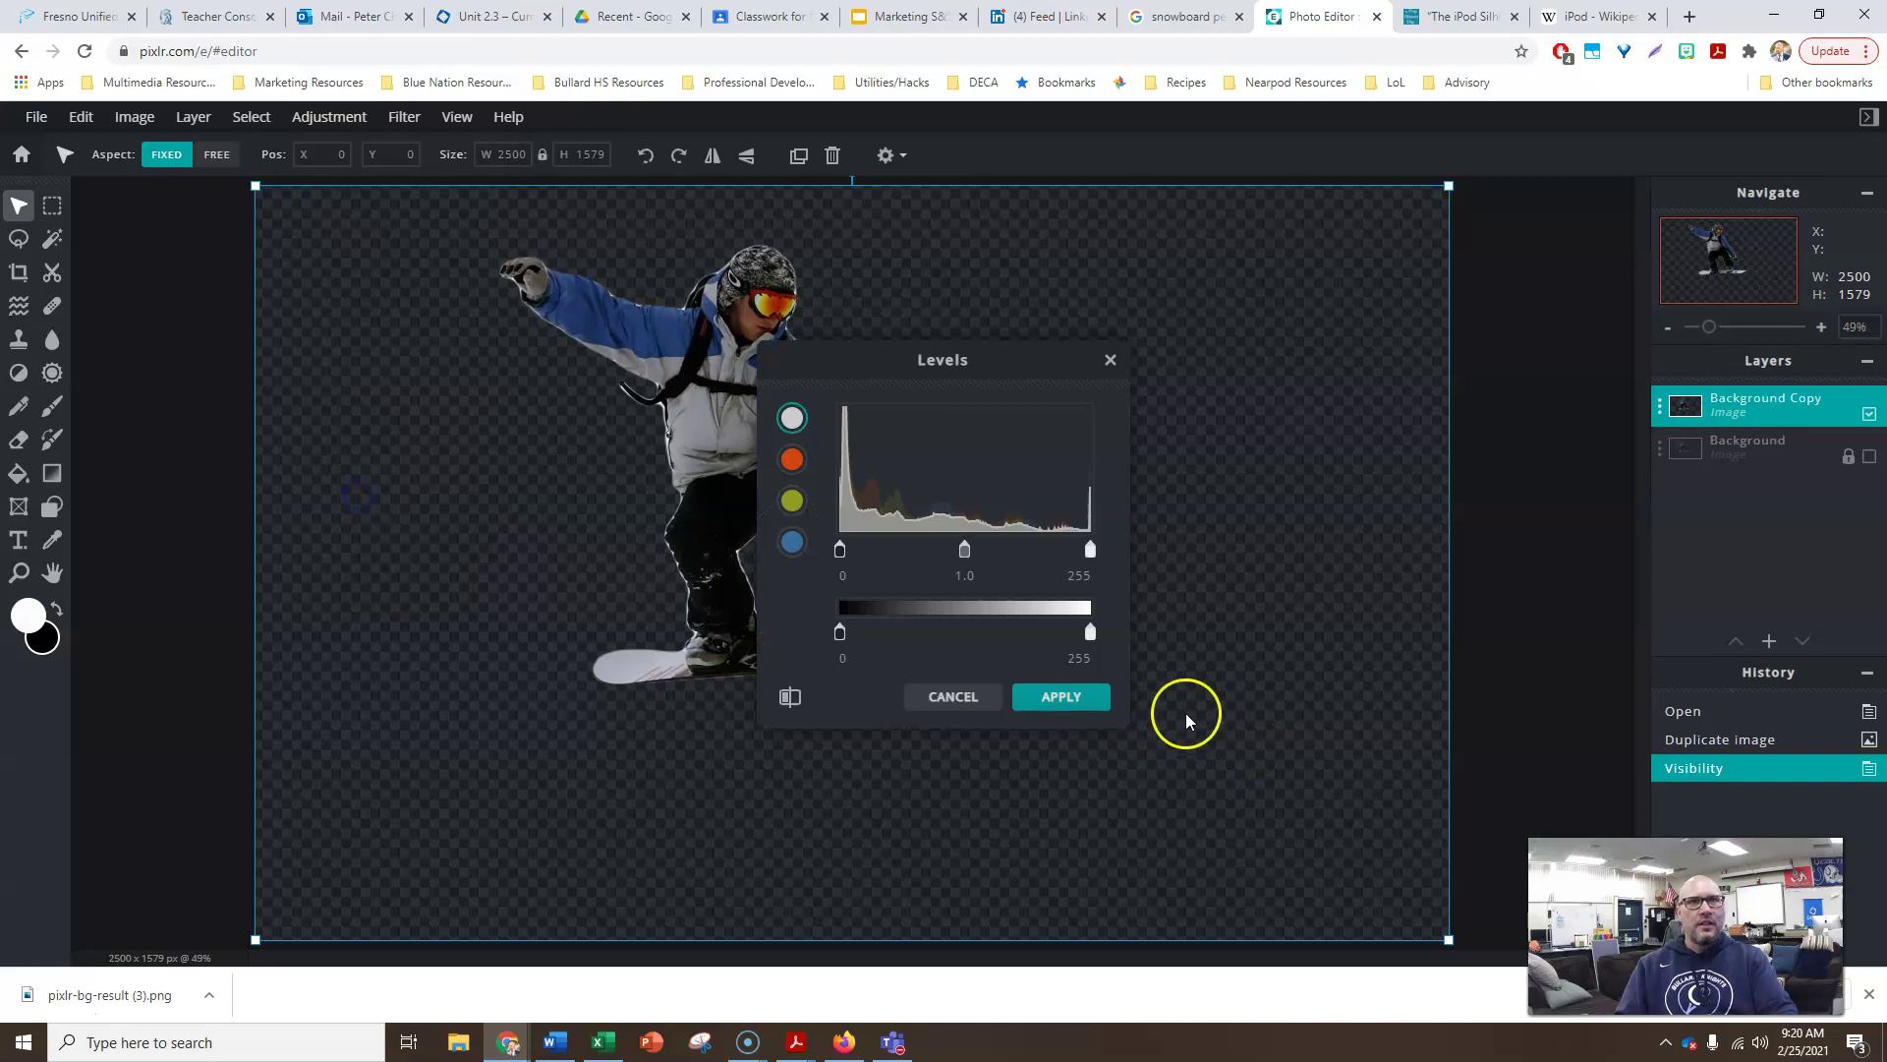
{"action": "left_click_drag", "start_coordinate": [1090, 639], "coordinate": [845, 634]}
{"action": "left_click", "coordinate": [1059, 695]}
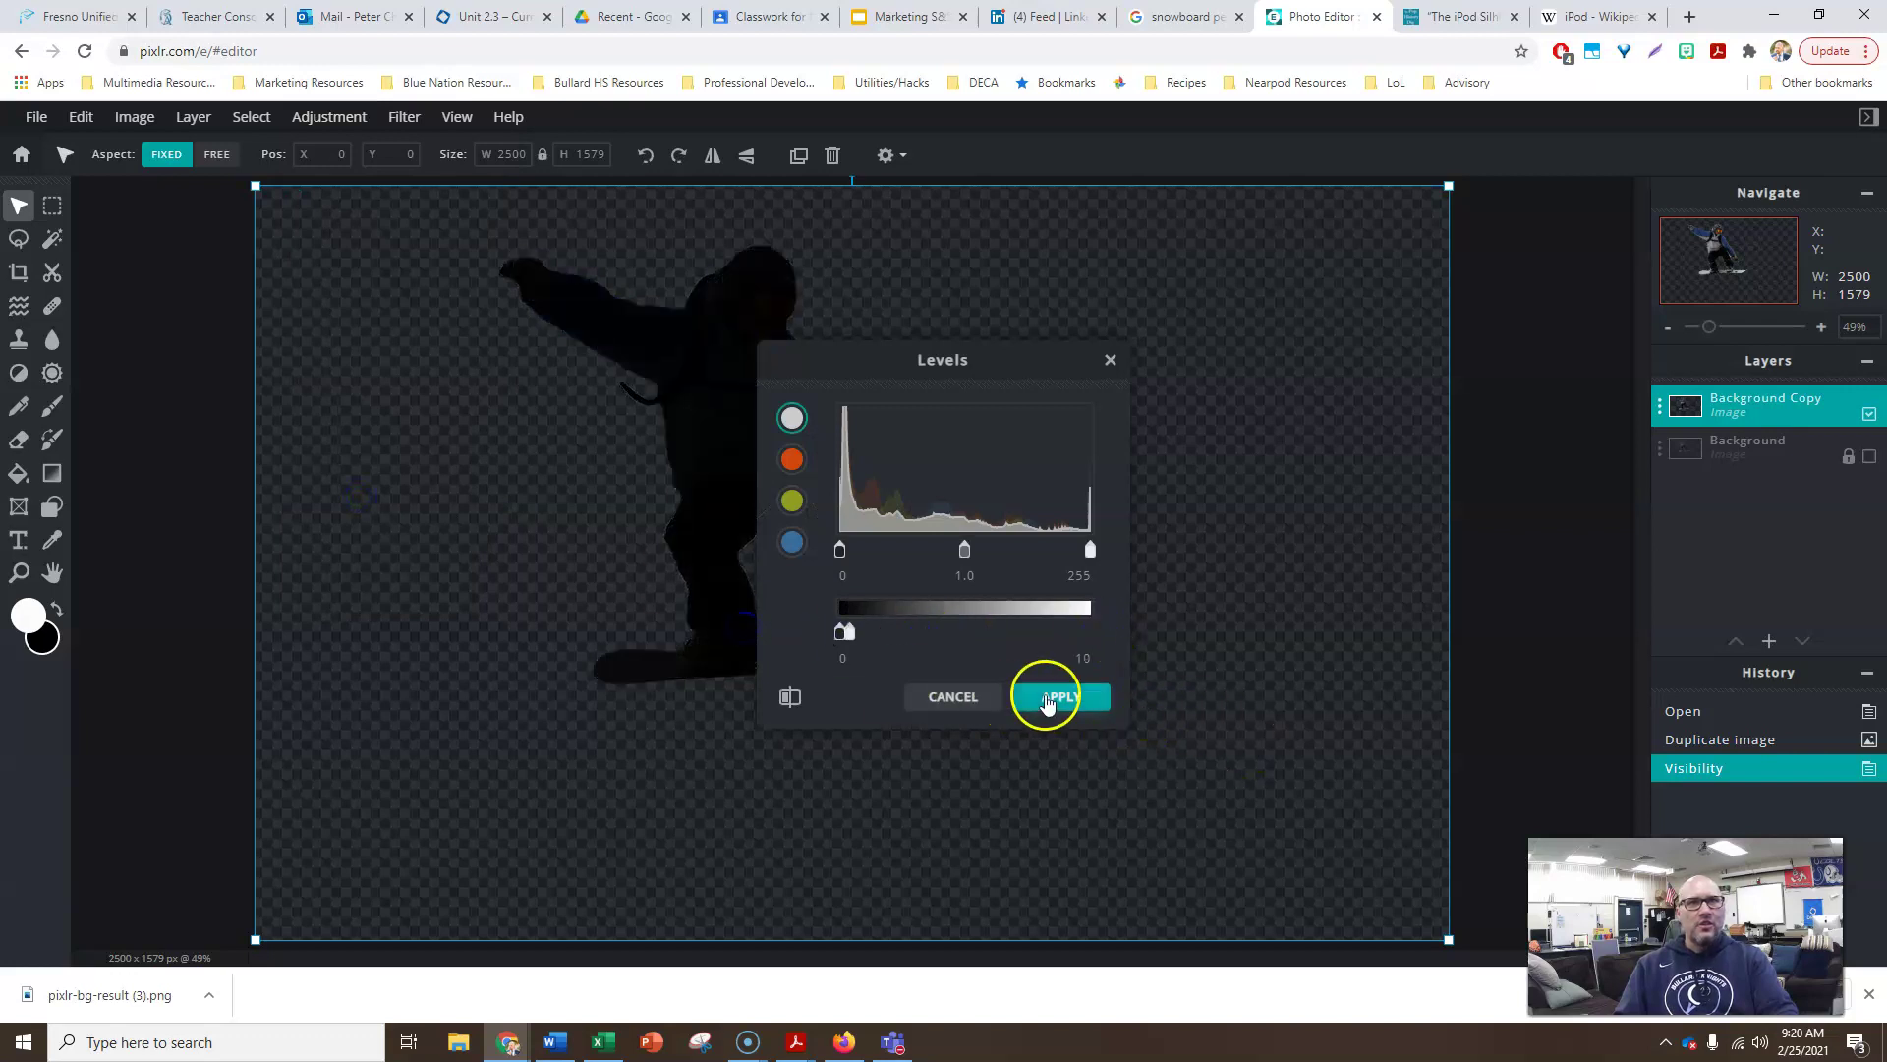
{"action": "left_click_drag", "start_coordinate": [733, 438], "coordinate": [1082, 574]}
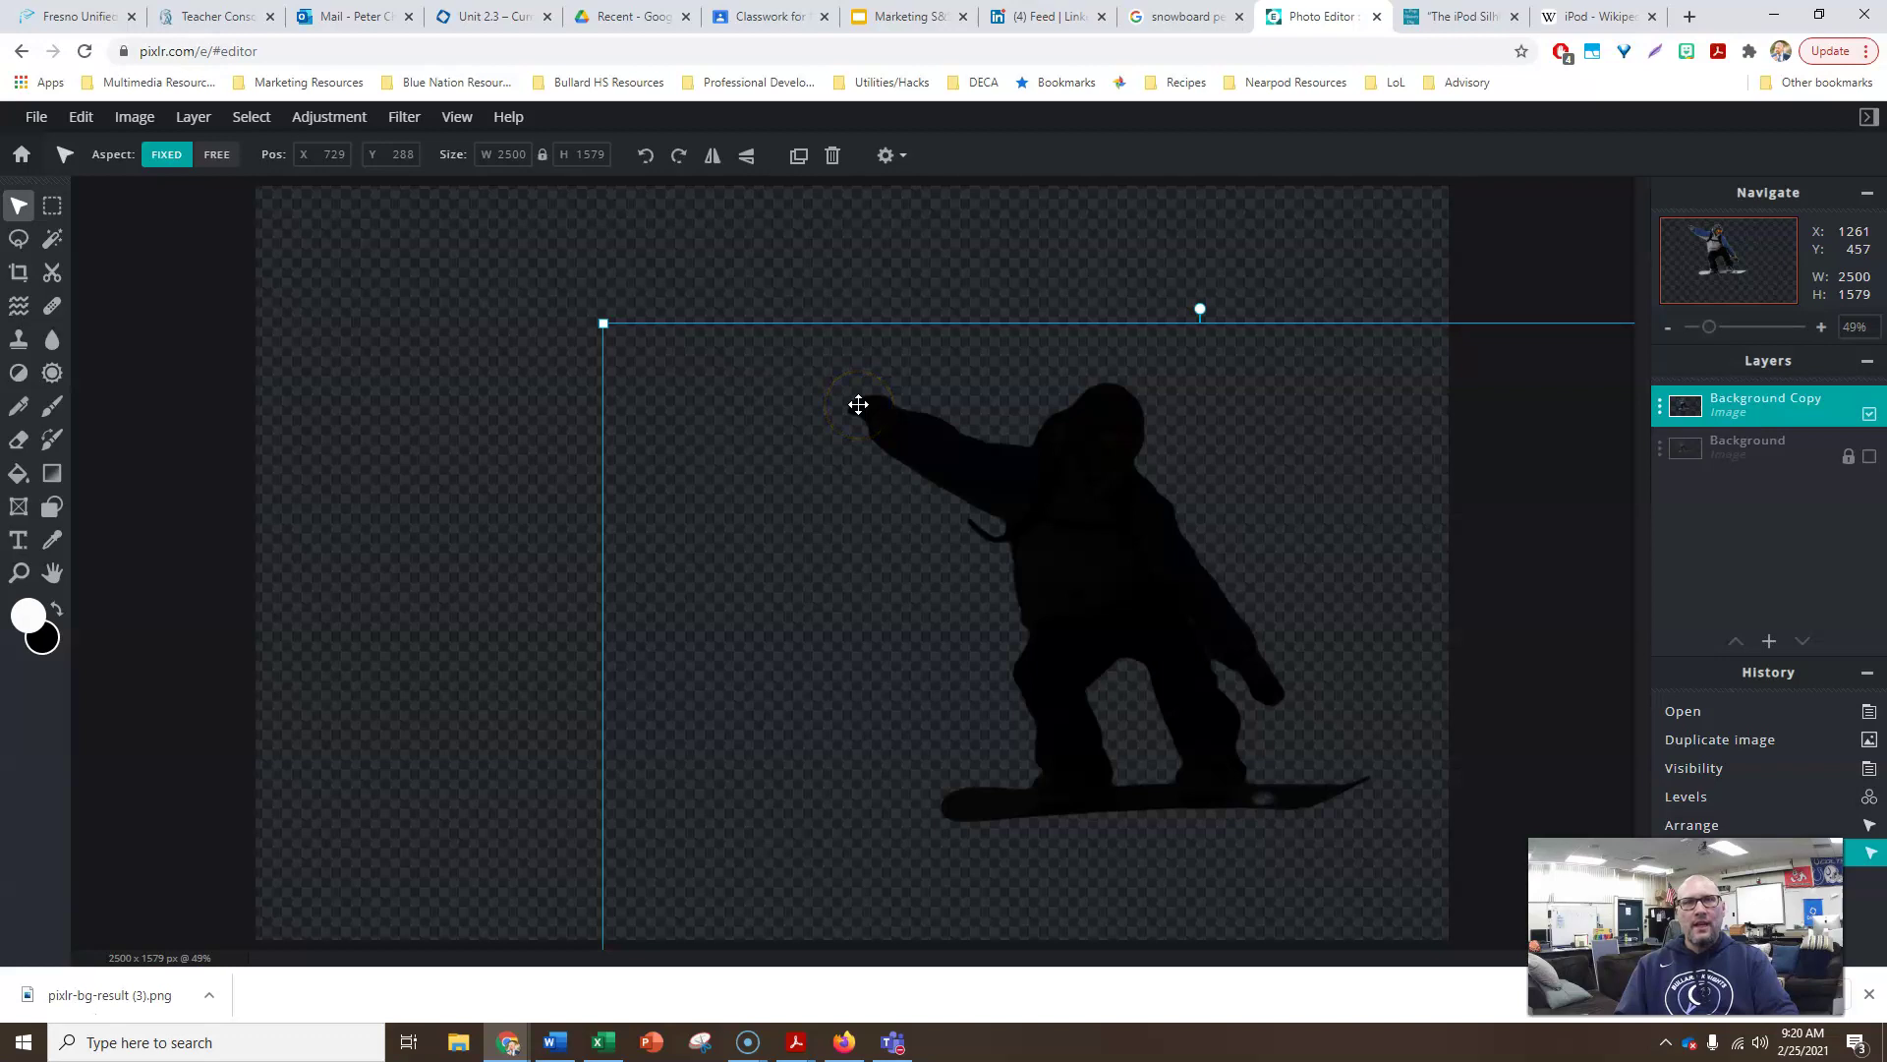
Select the dark silhouette with the Wand and choose the orange-purple-orange preset for a linear Gradient.
{"action": "left_click", "coordinate": [51, 241]}
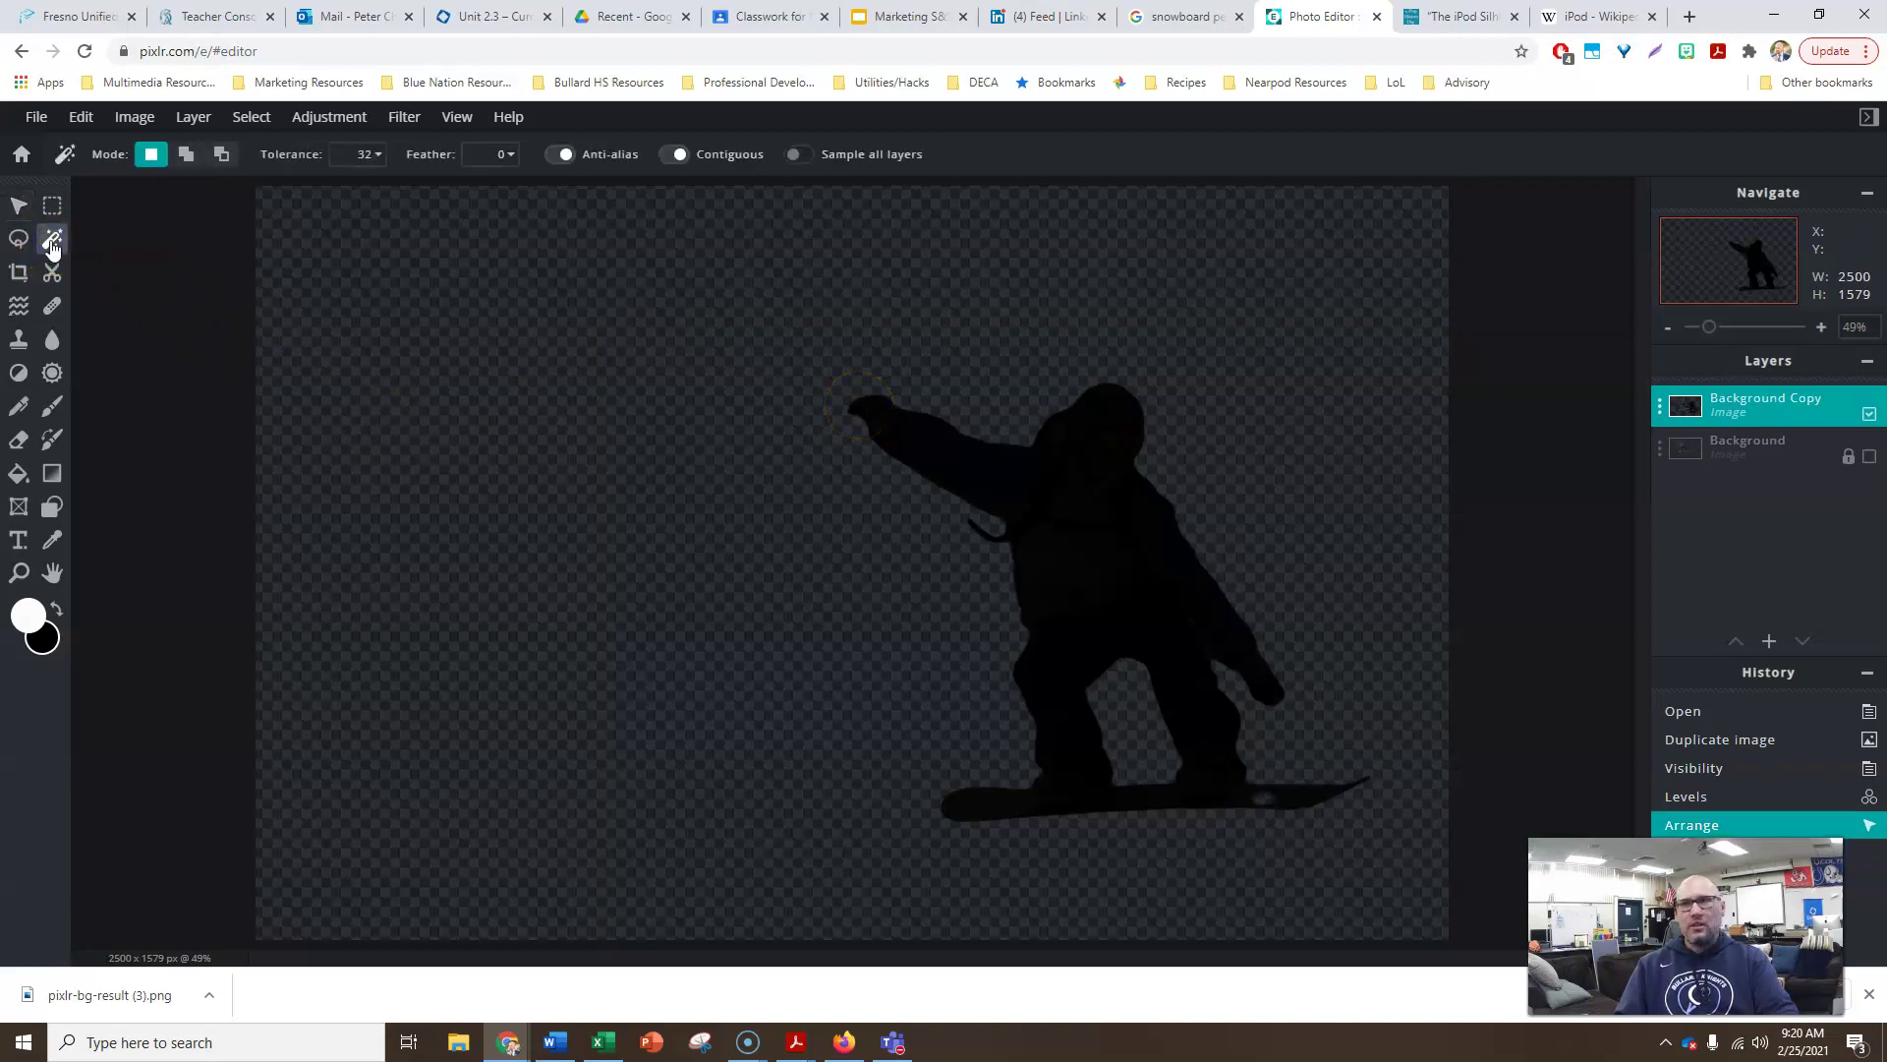
{"action": "left_click", "coordinate": [1088, 508]}
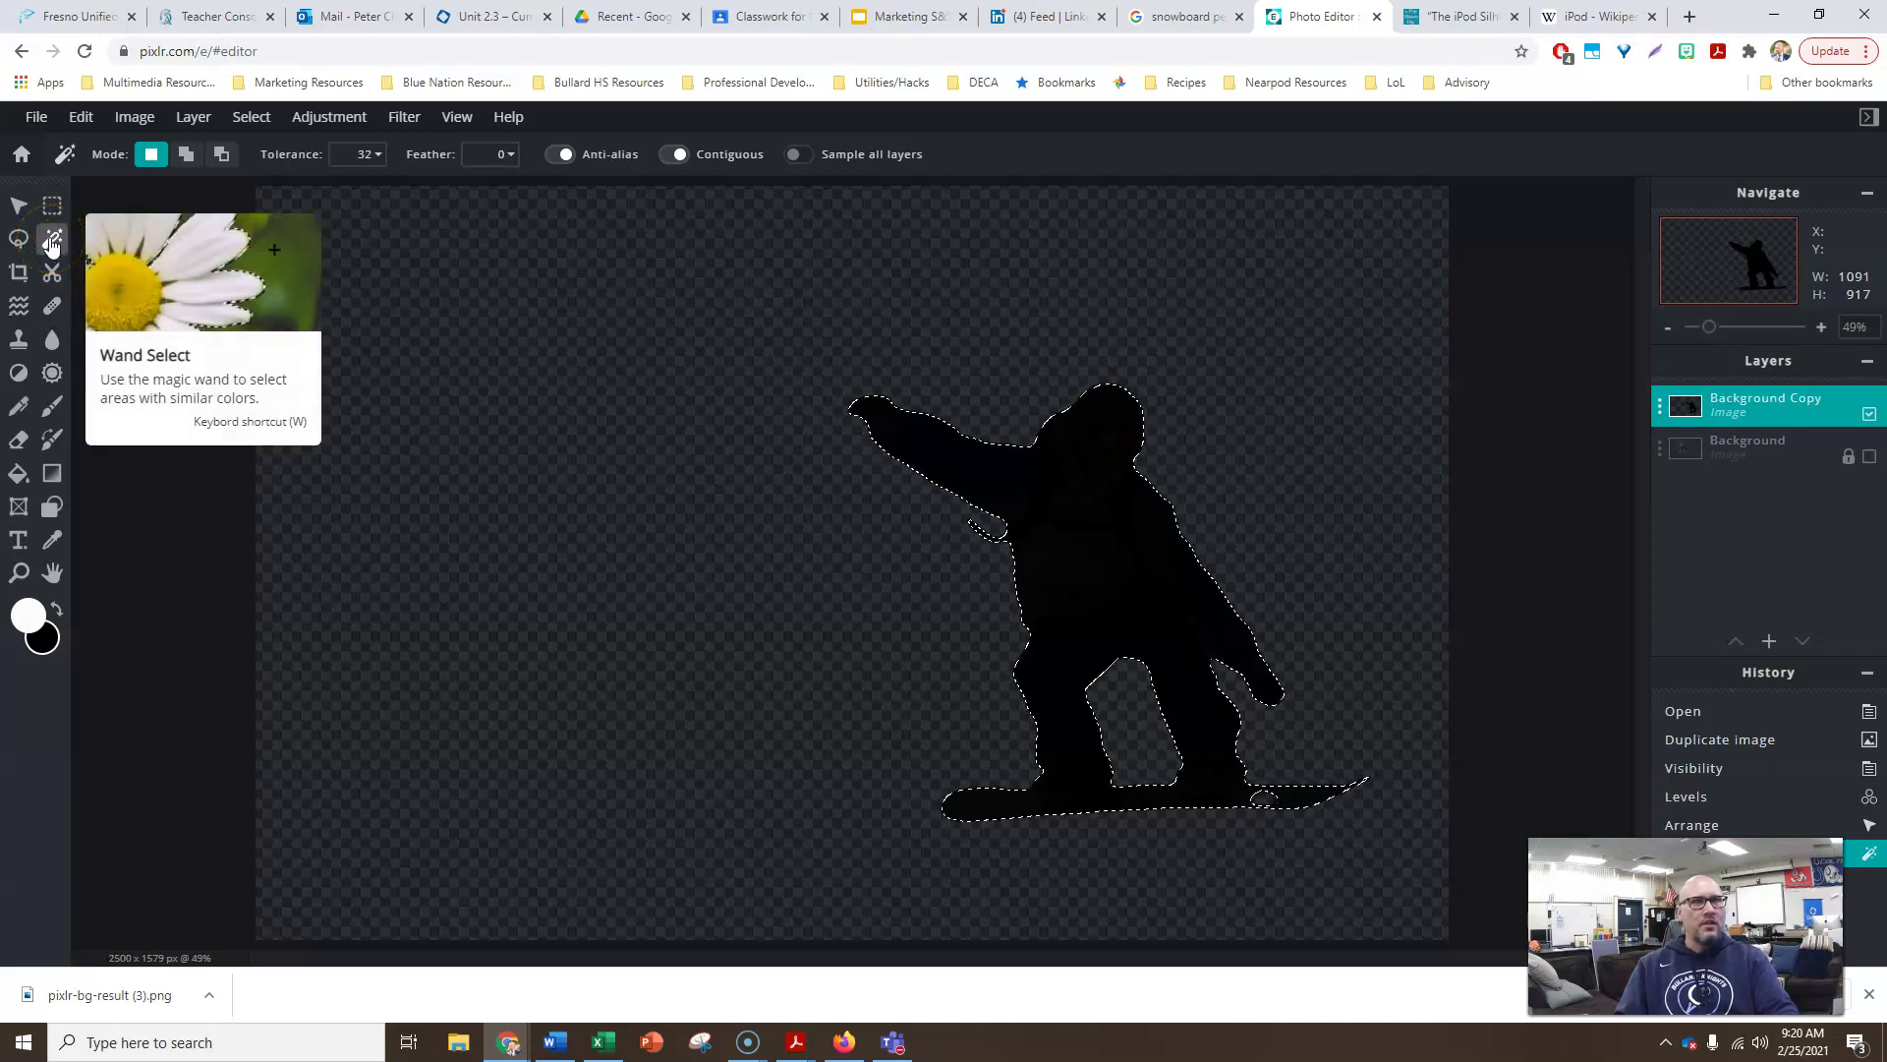
{"action": "left_click", "coordinate": [53, 475]}
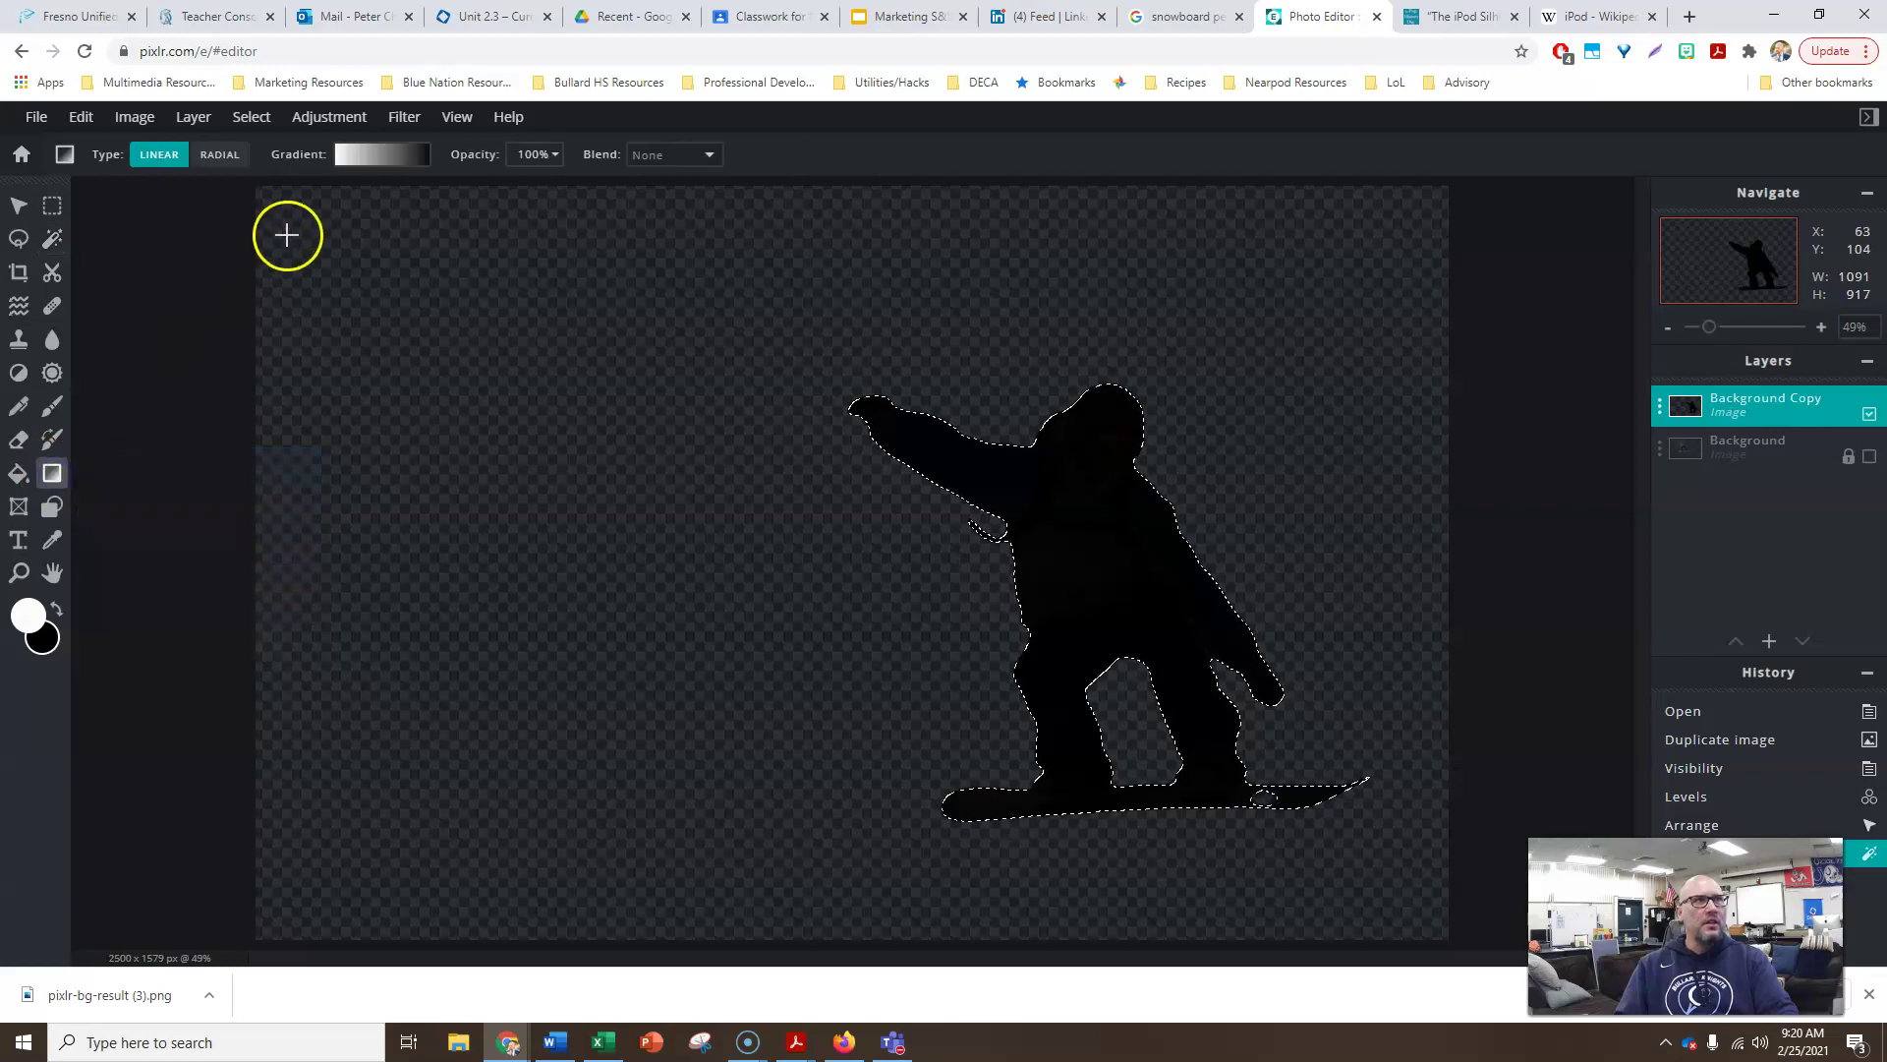
{"action": "left_click", "coordinate": [371, 155]}
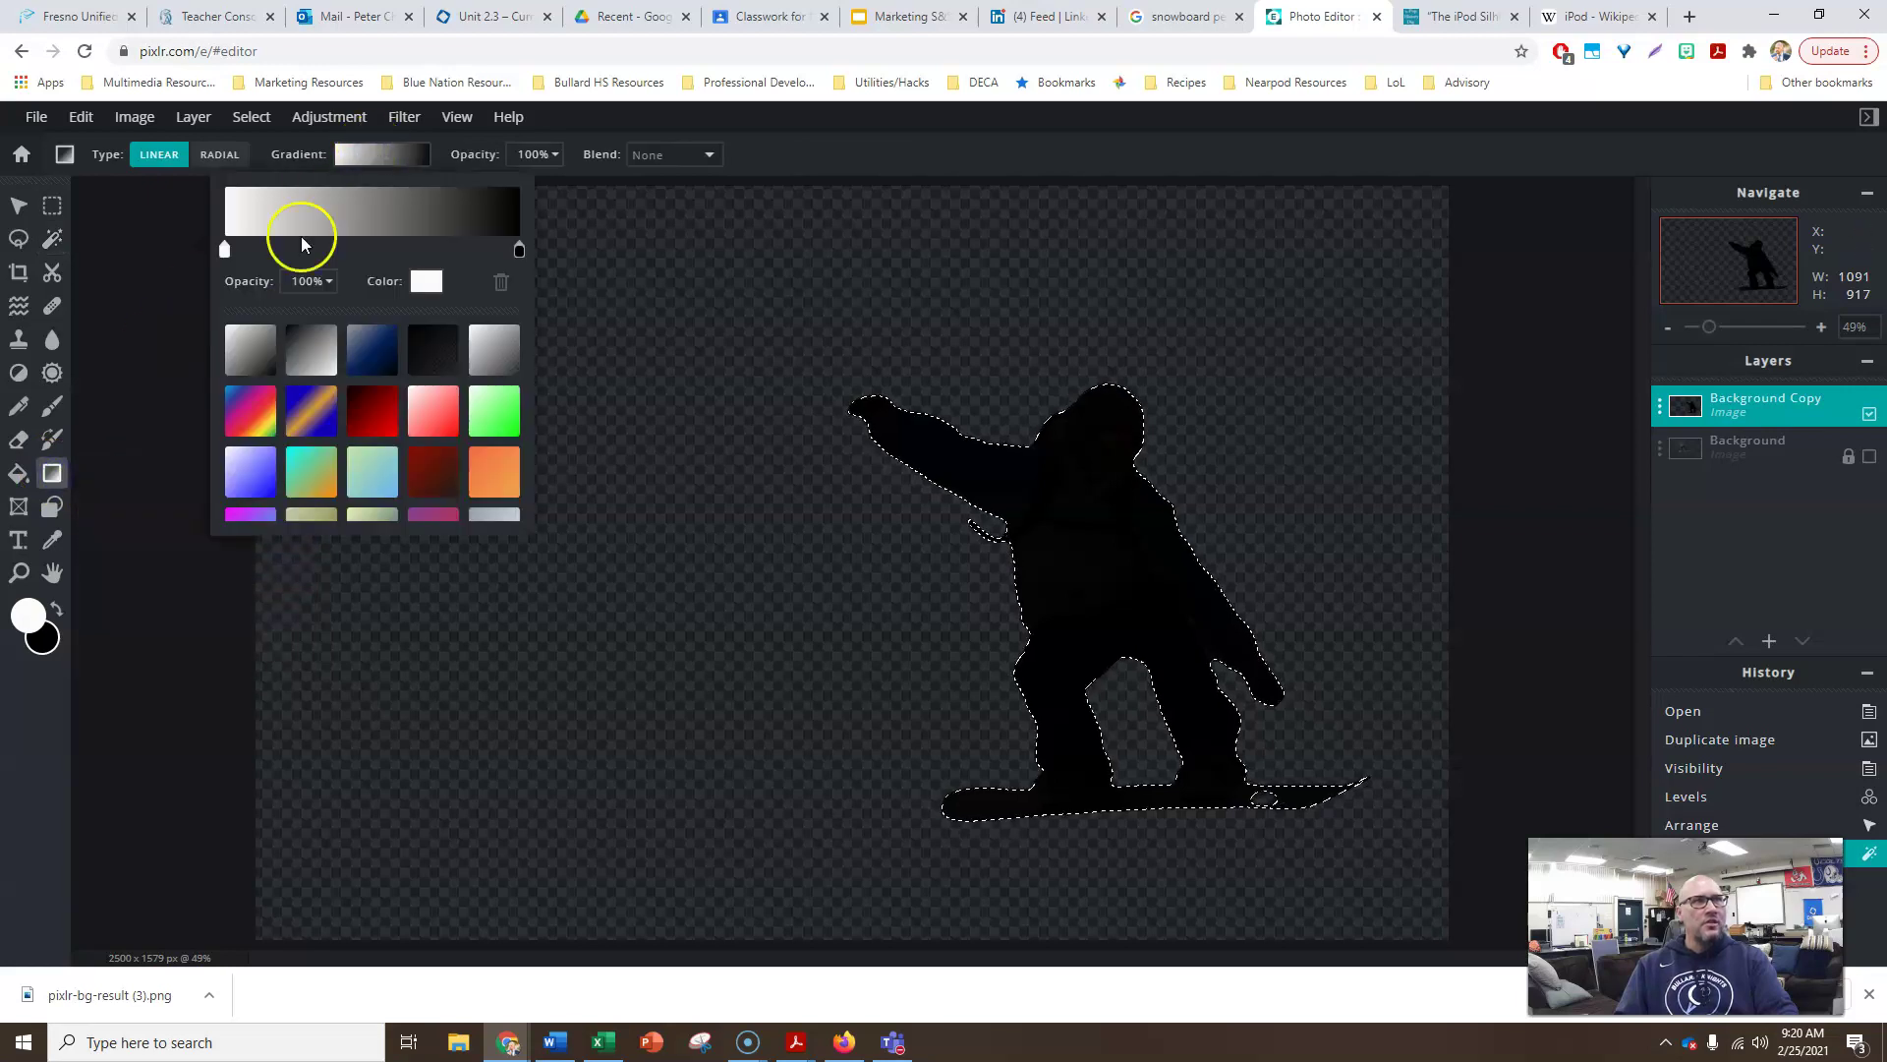
{"action": "scroll", "coordinate": [316, 455], "scroll_direction": "down", "scroll_amount": 2}
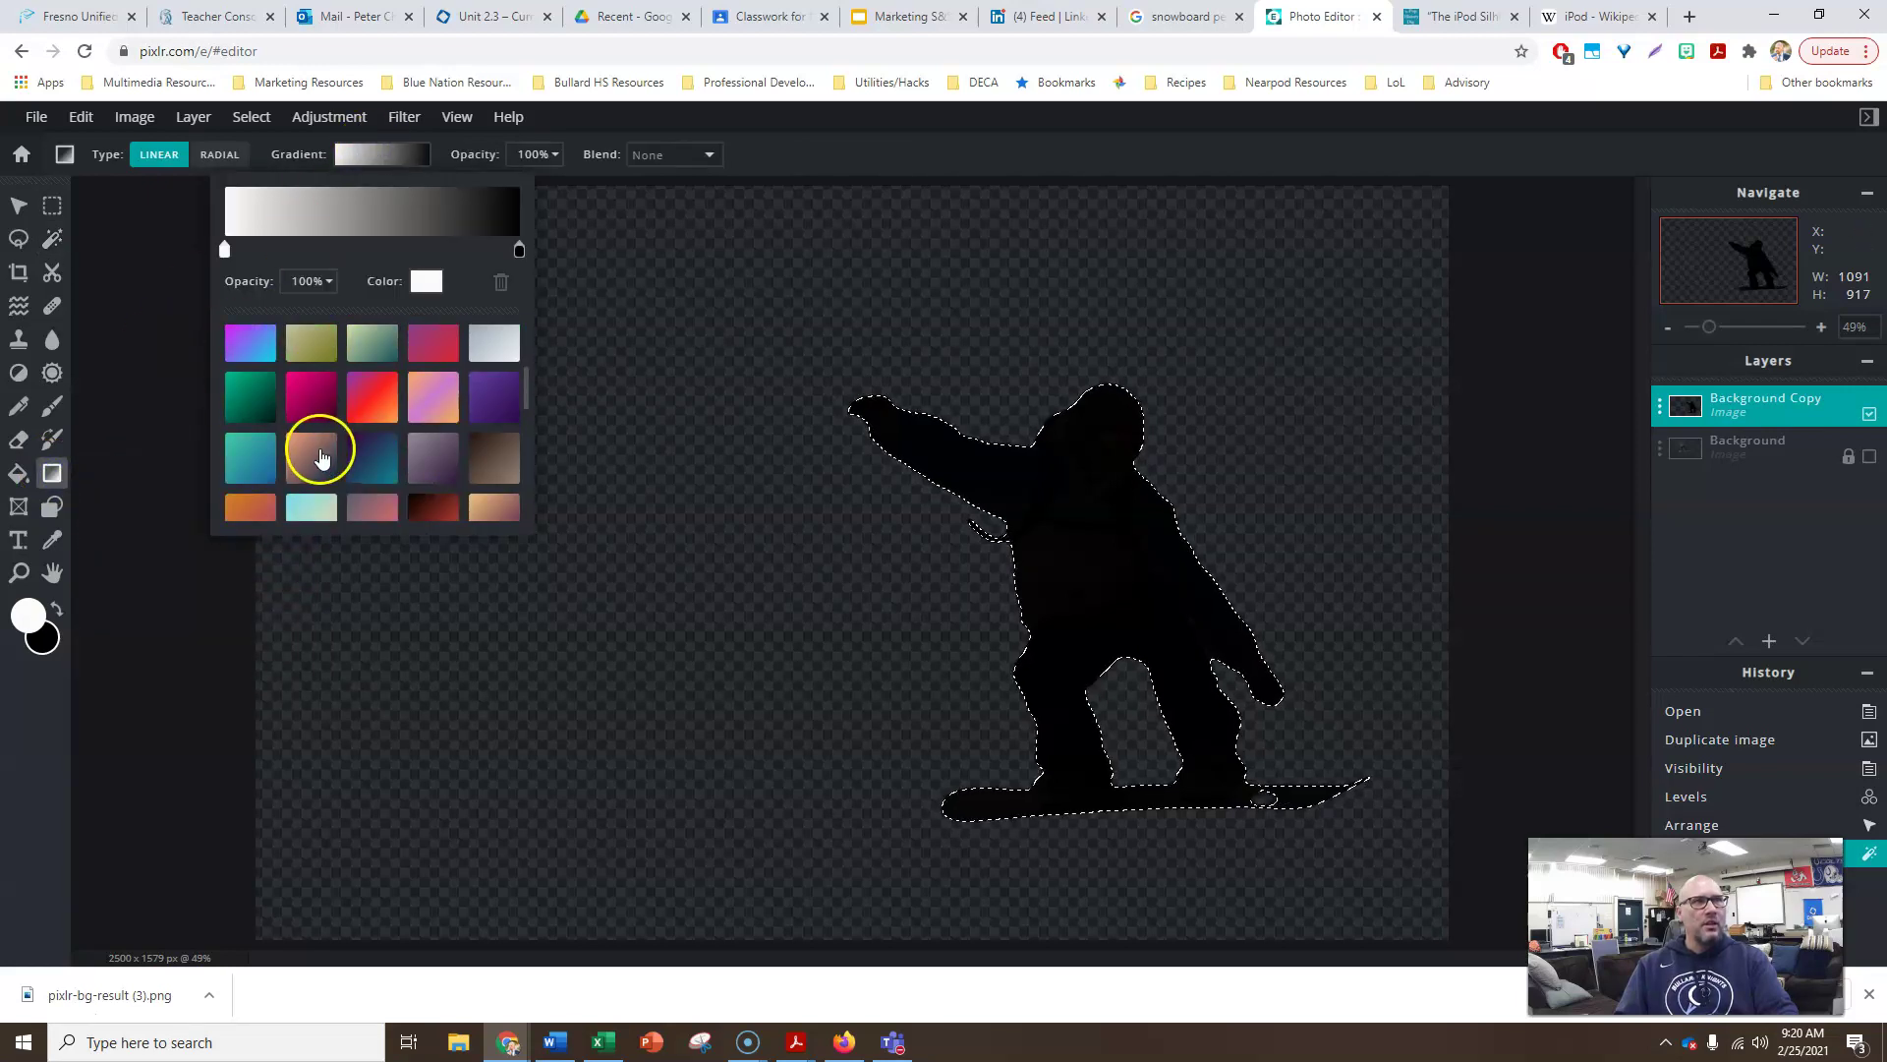
{"action": "left_click", "coordinate": [430, 408]}
{"action": "left_click", "coordinate": [632, 393]}
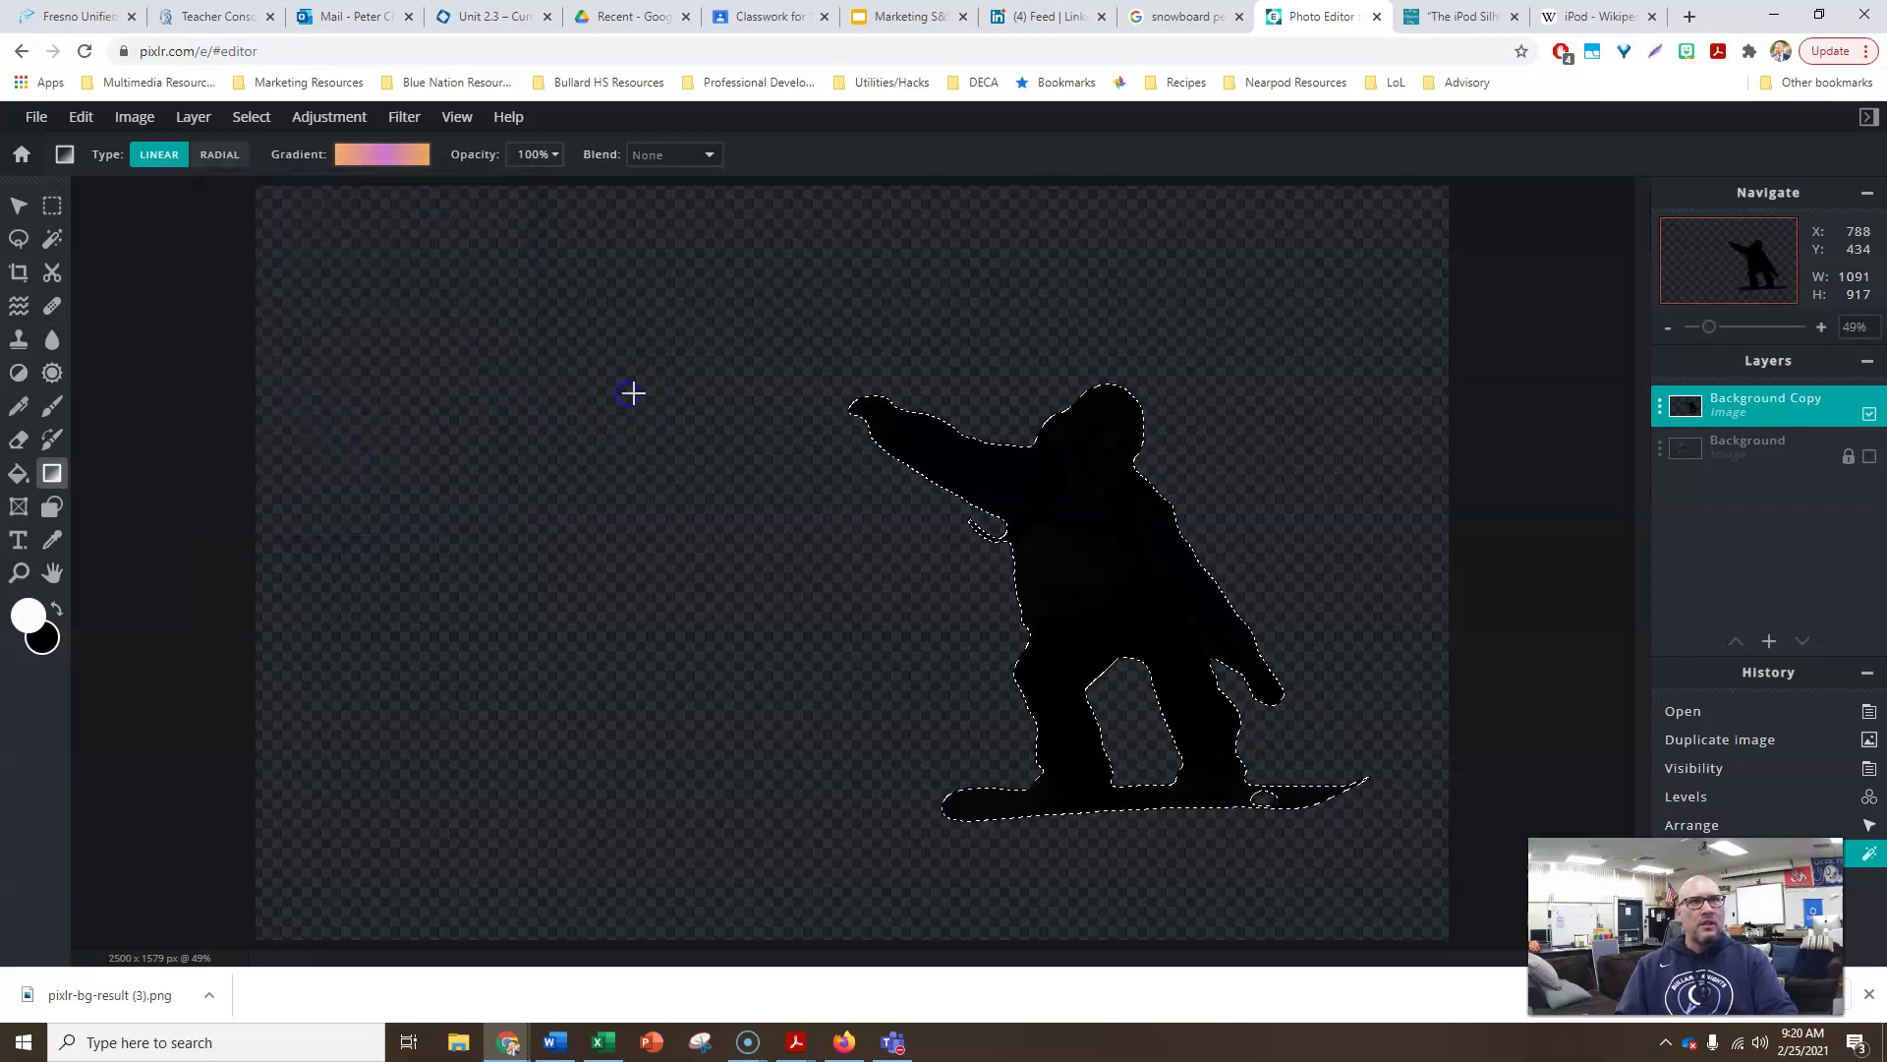
Fill the selected silhouette with the gradient, trying several directions and ending with a near-vertical one, and remove the selection.
{"action": "left_click_drag", "start_coordinate": [1217, 597], "coordinate": [1244, 613]}
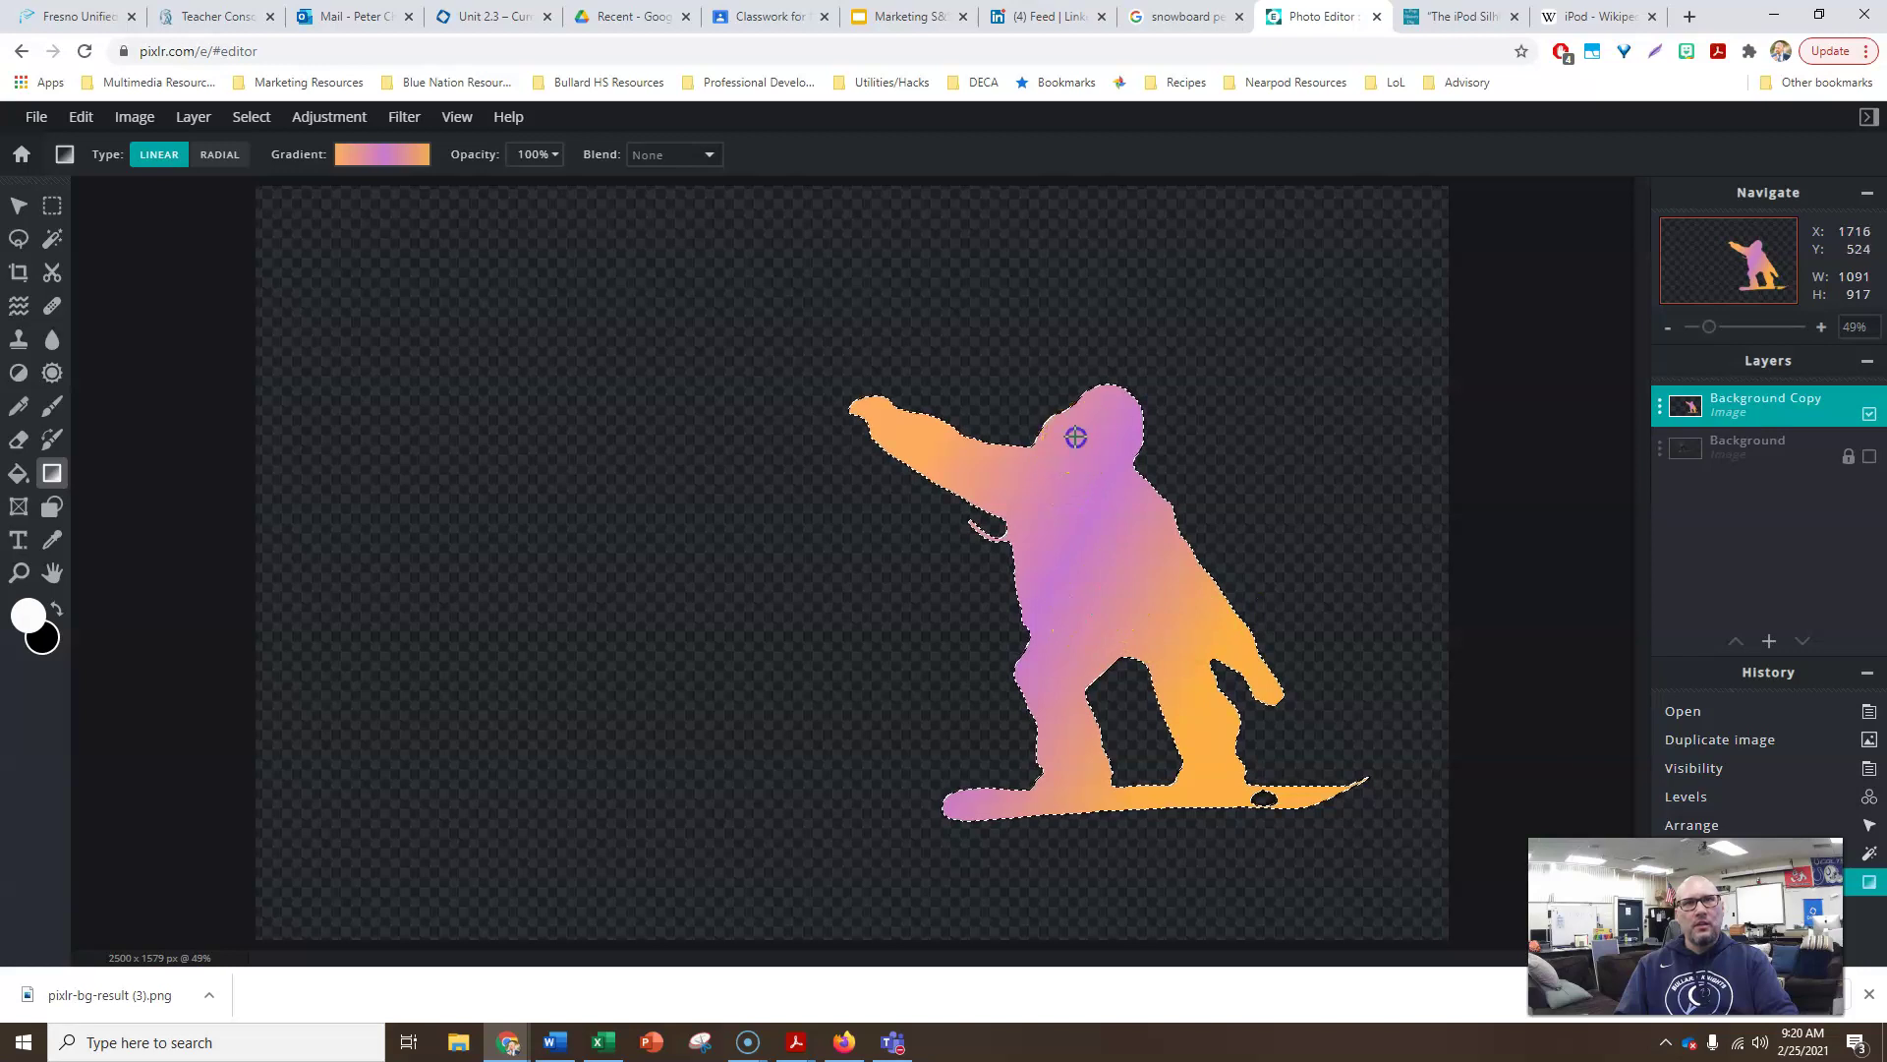
{"action": "left_click_drag", "start_coordinate": [1076, 437], "coordinate": [1097, 611]}
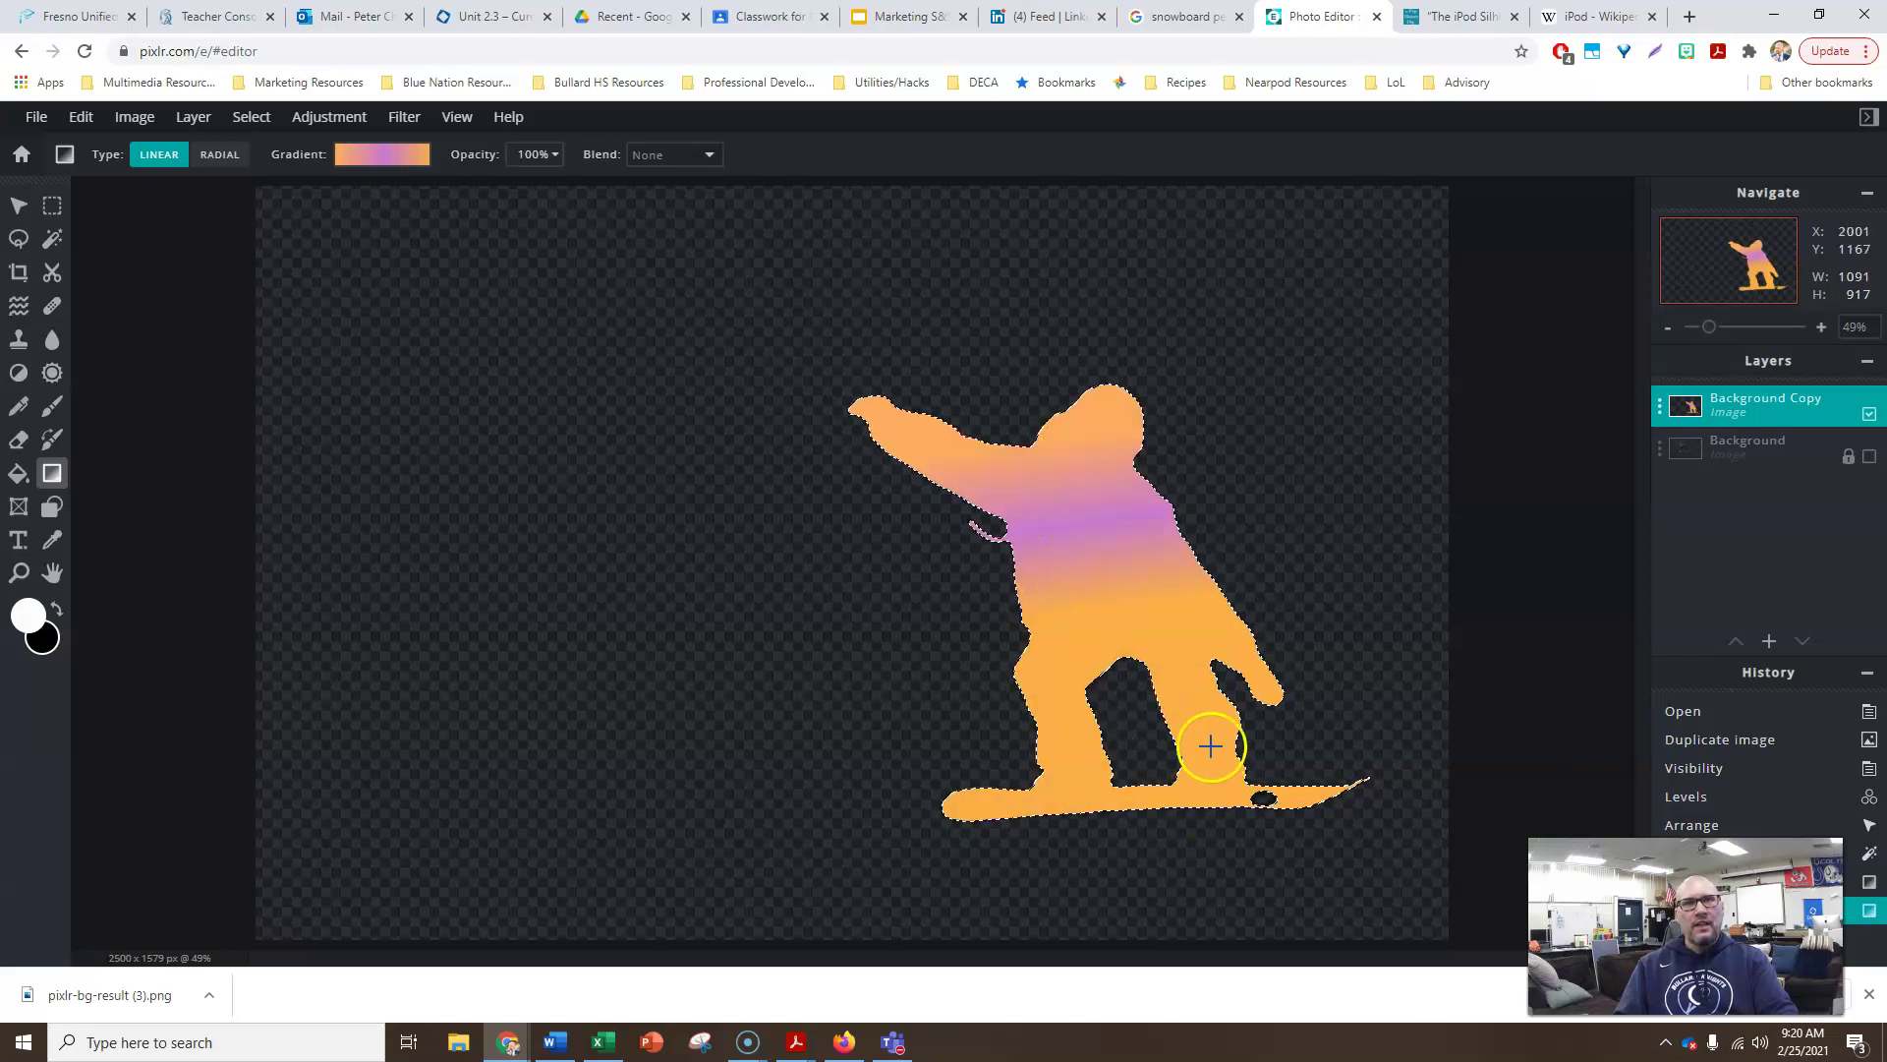
{"action": "left_click_drag", "start_coordinate": [1314, 776], "coordinate": [961, 442]}
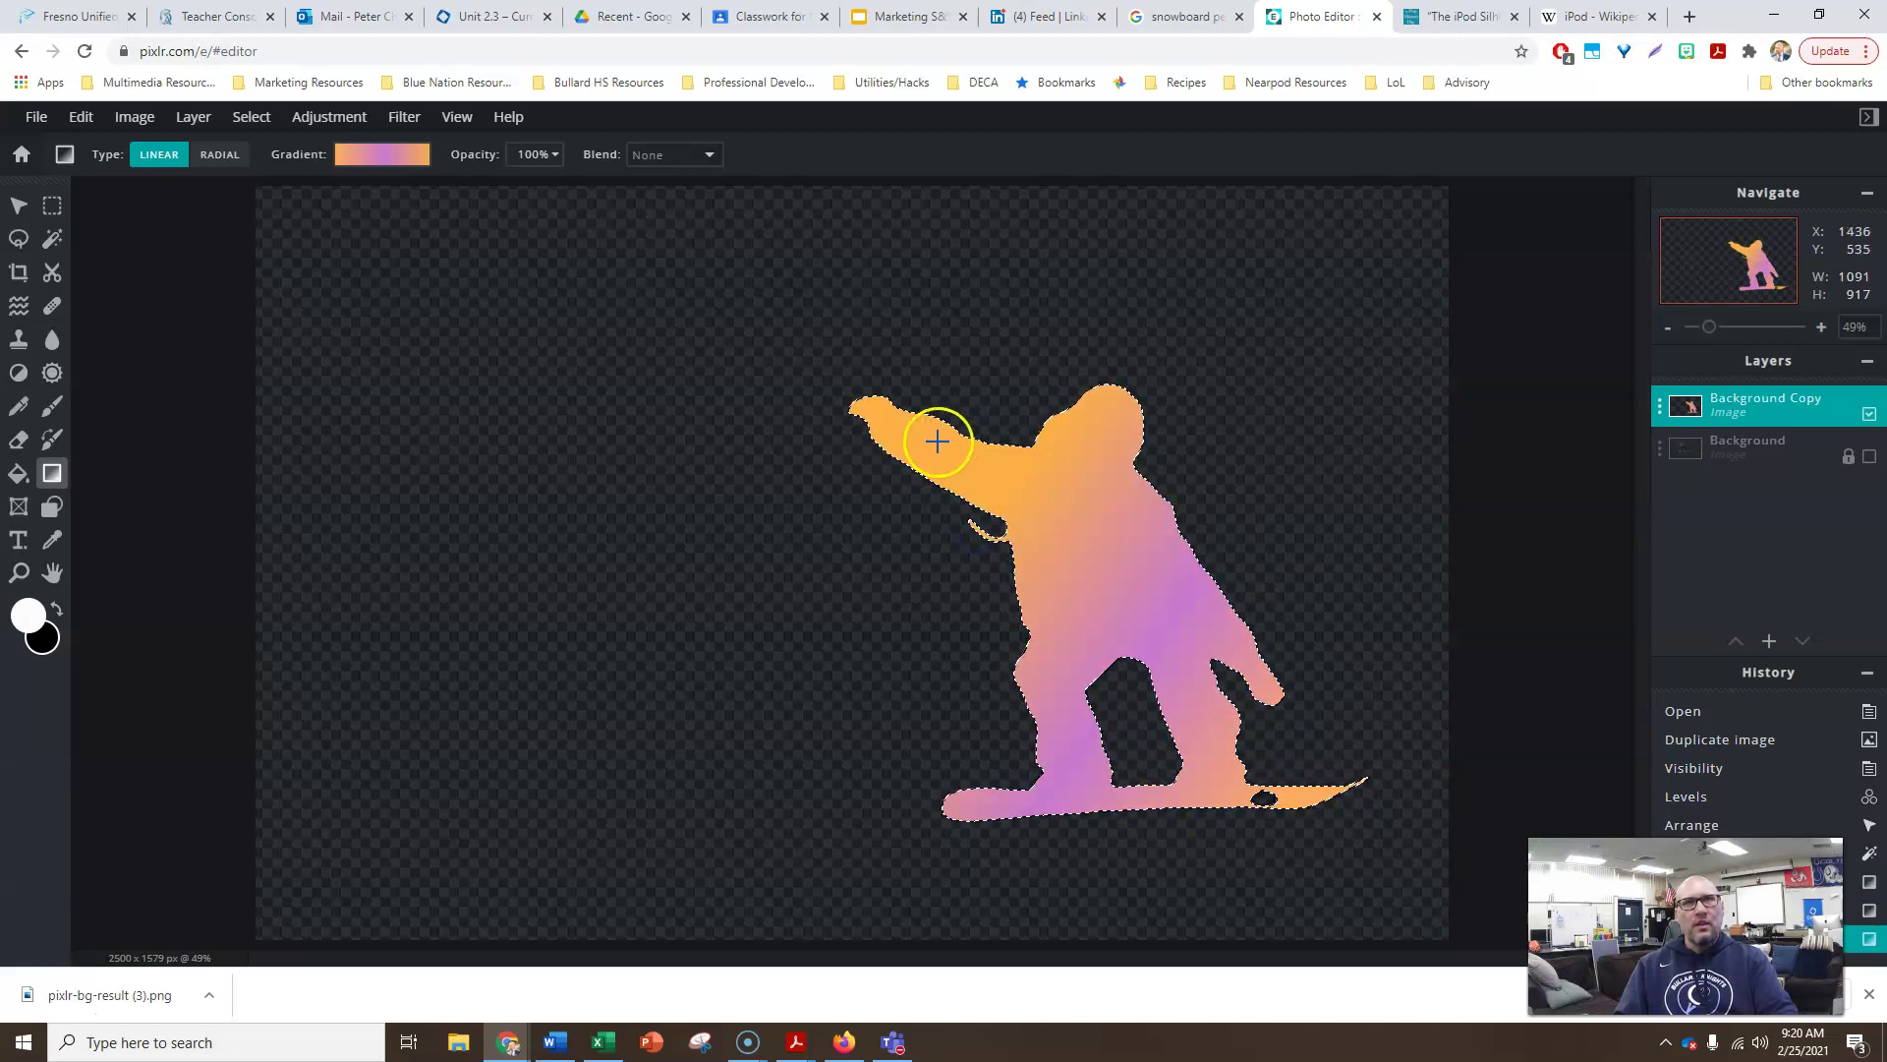
{"action": "left_click_drag", "start_coordinate": [981, 333], "coordinate": [1032, 639]}
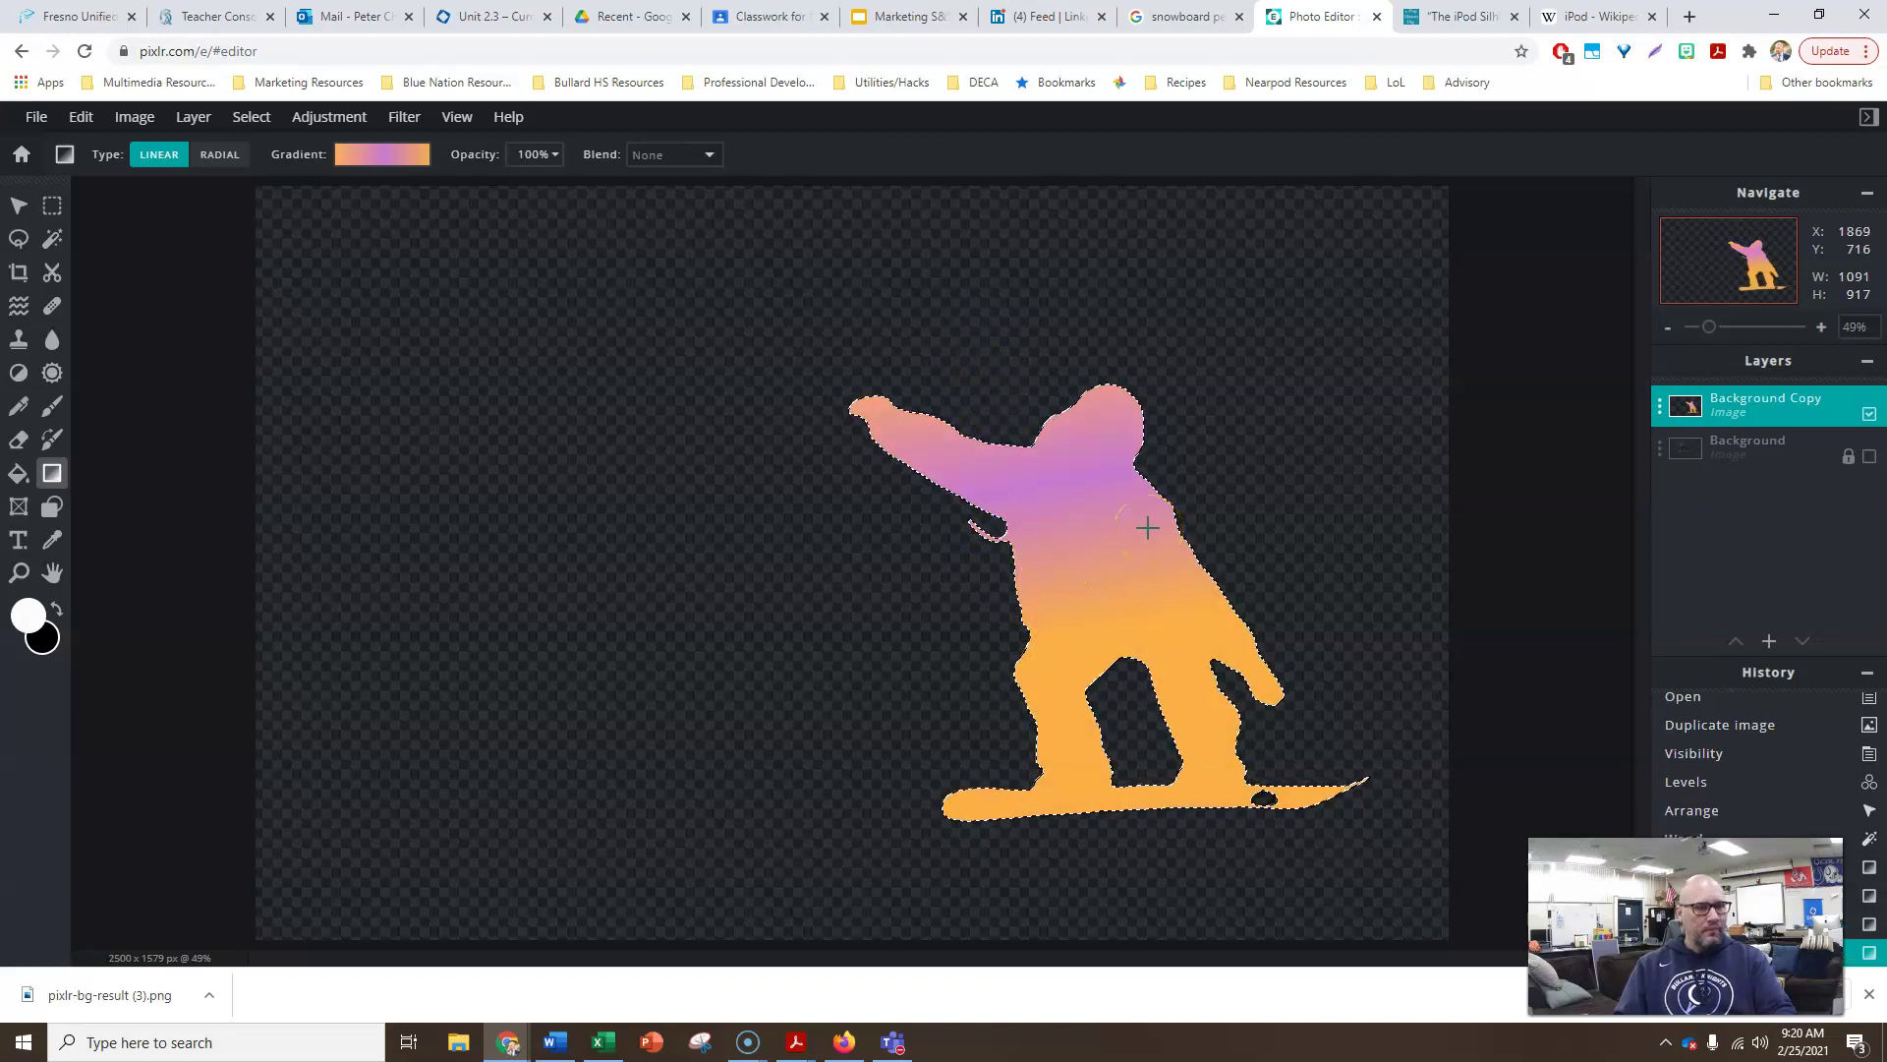
{"action": "key", "text": "ctrl+d"}
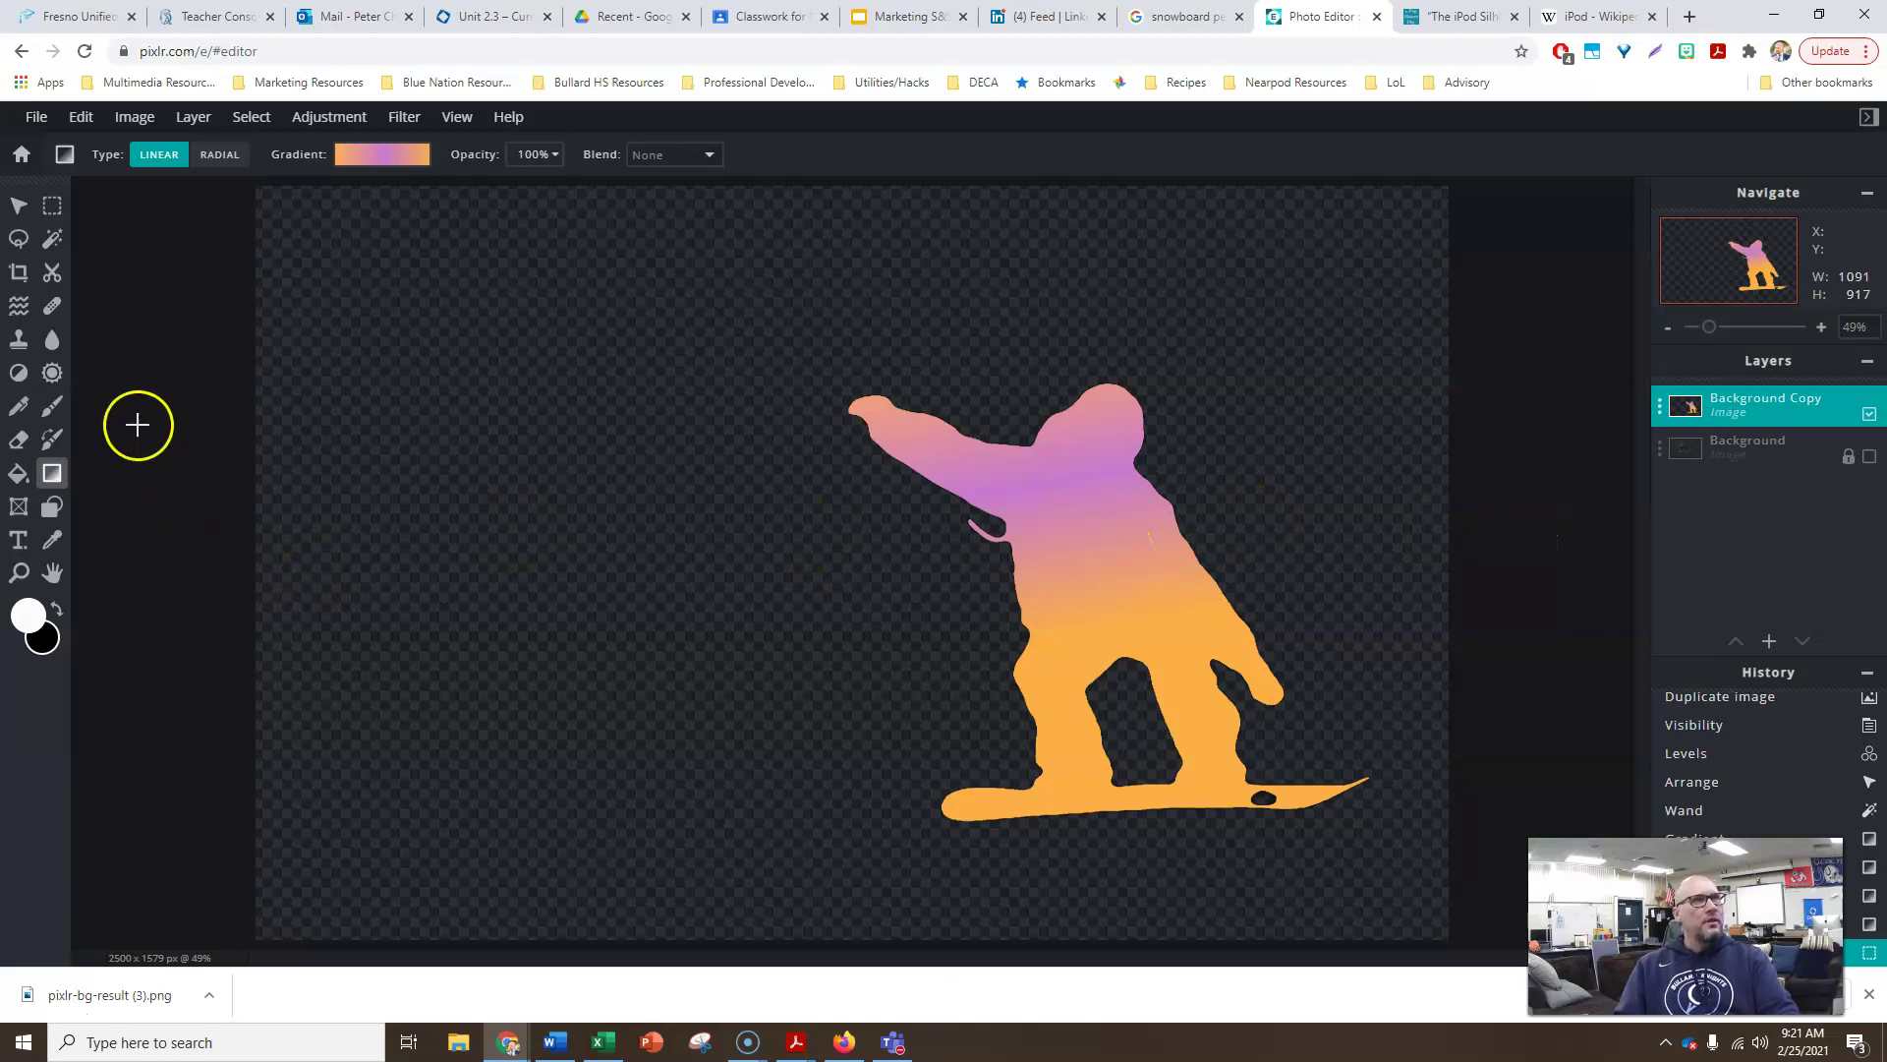
Draw white earphone cords from both sides of the head, joining at the chest and running to the raised hand, with a 5 px Brush.
{"action": "left_click", "coordinate": [49, 443]}
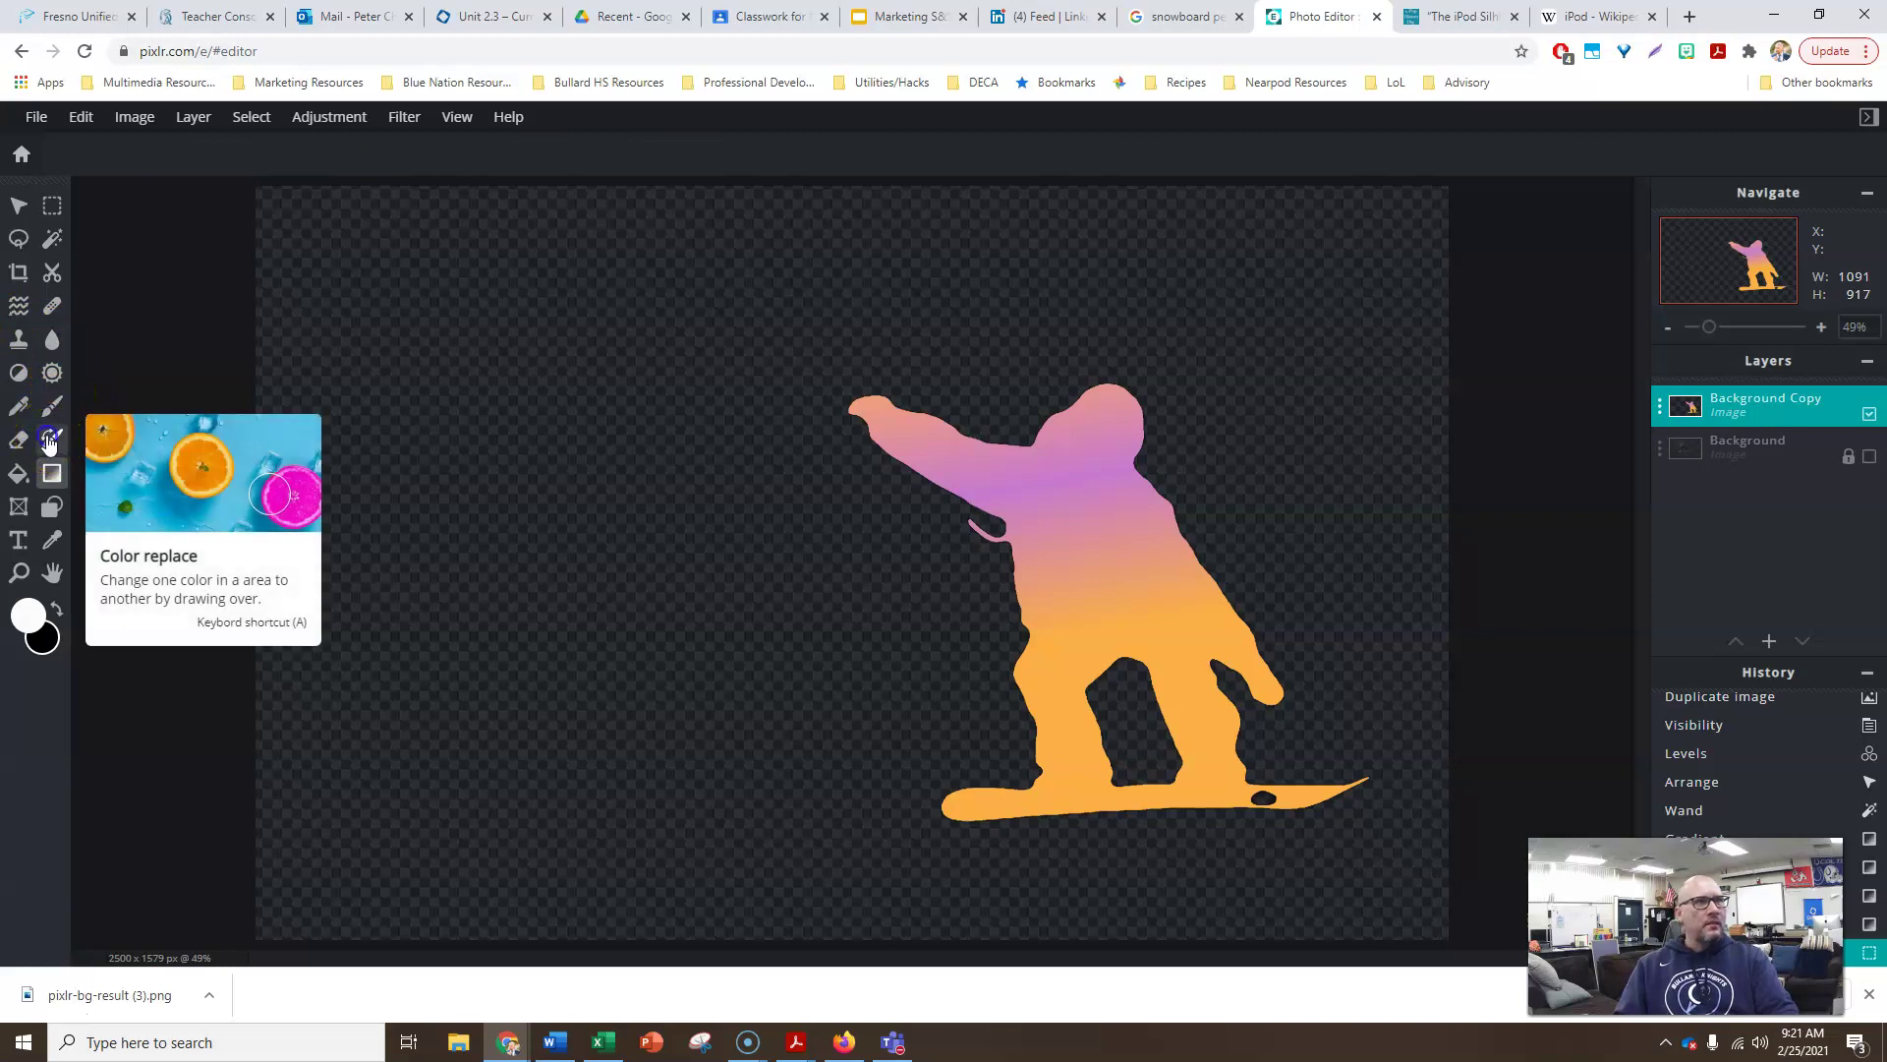
{"action": "left_click", "coordinate": [51, 406]}
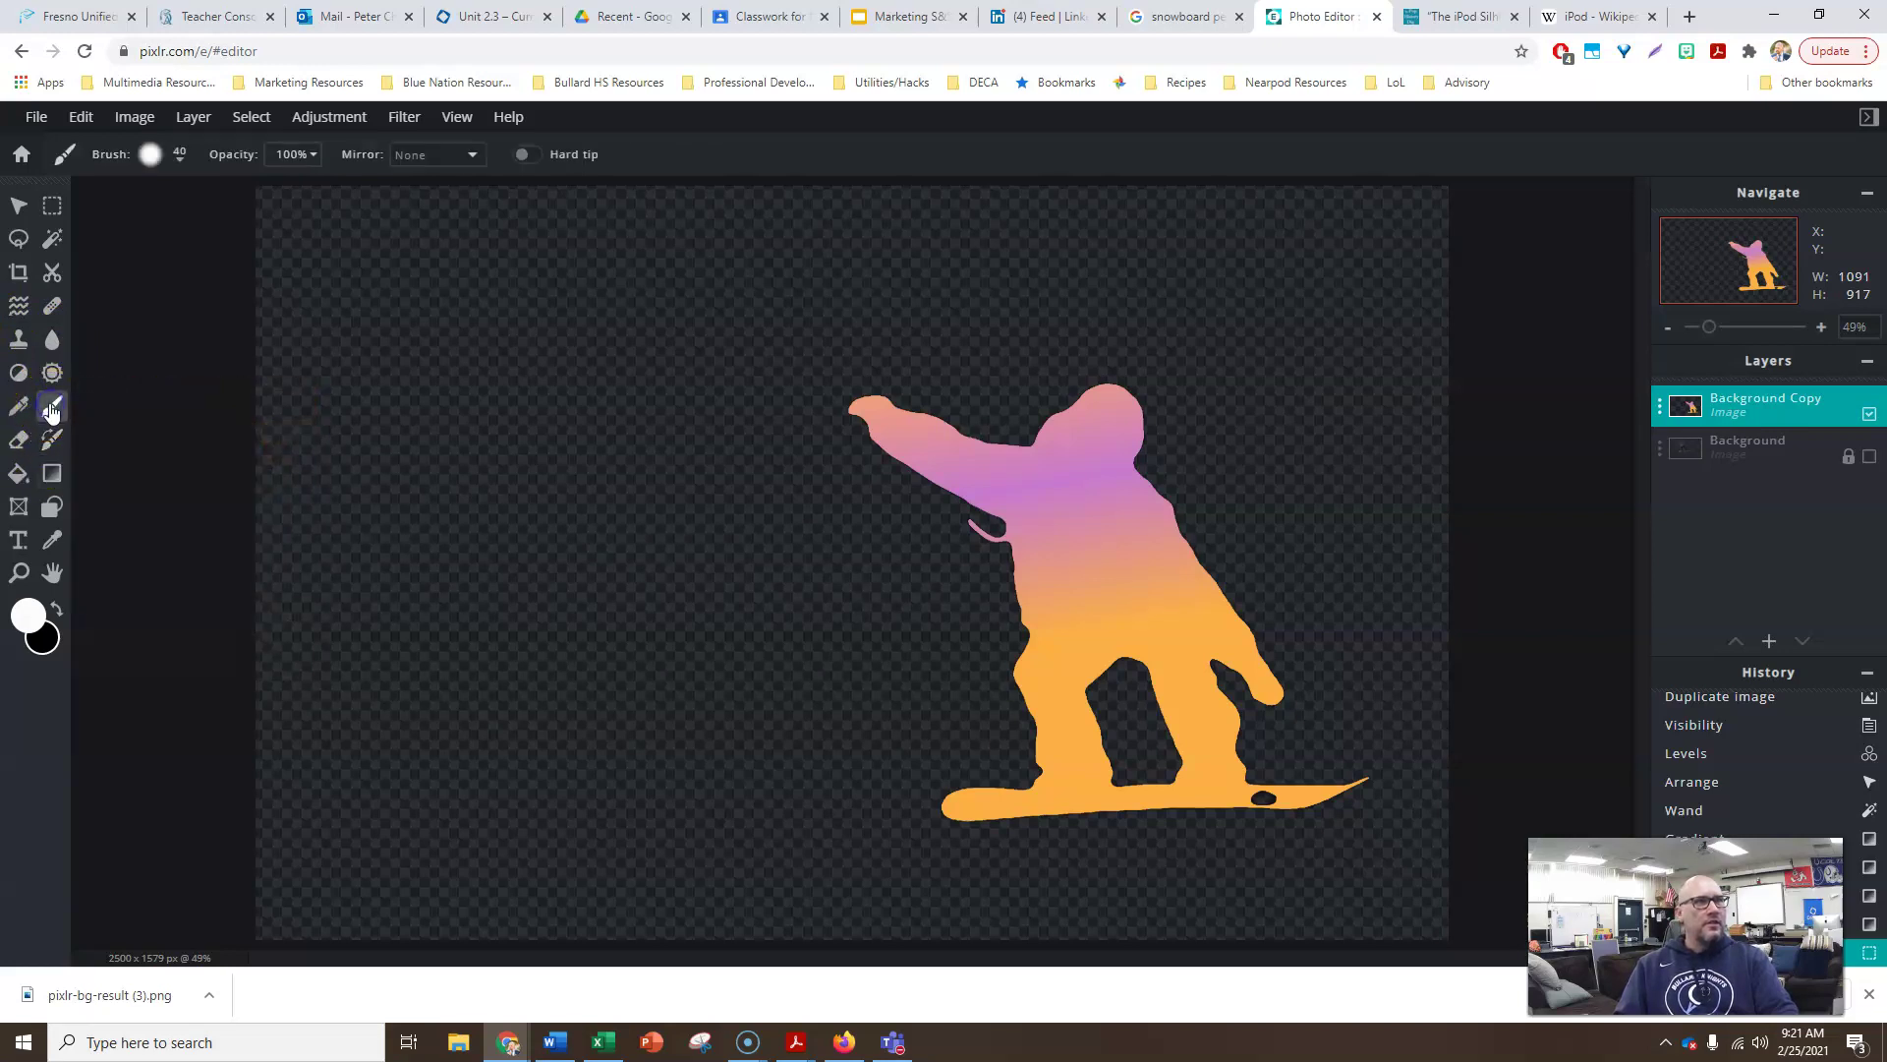
{"action": "left_click", "coordinate": [182, 155]}
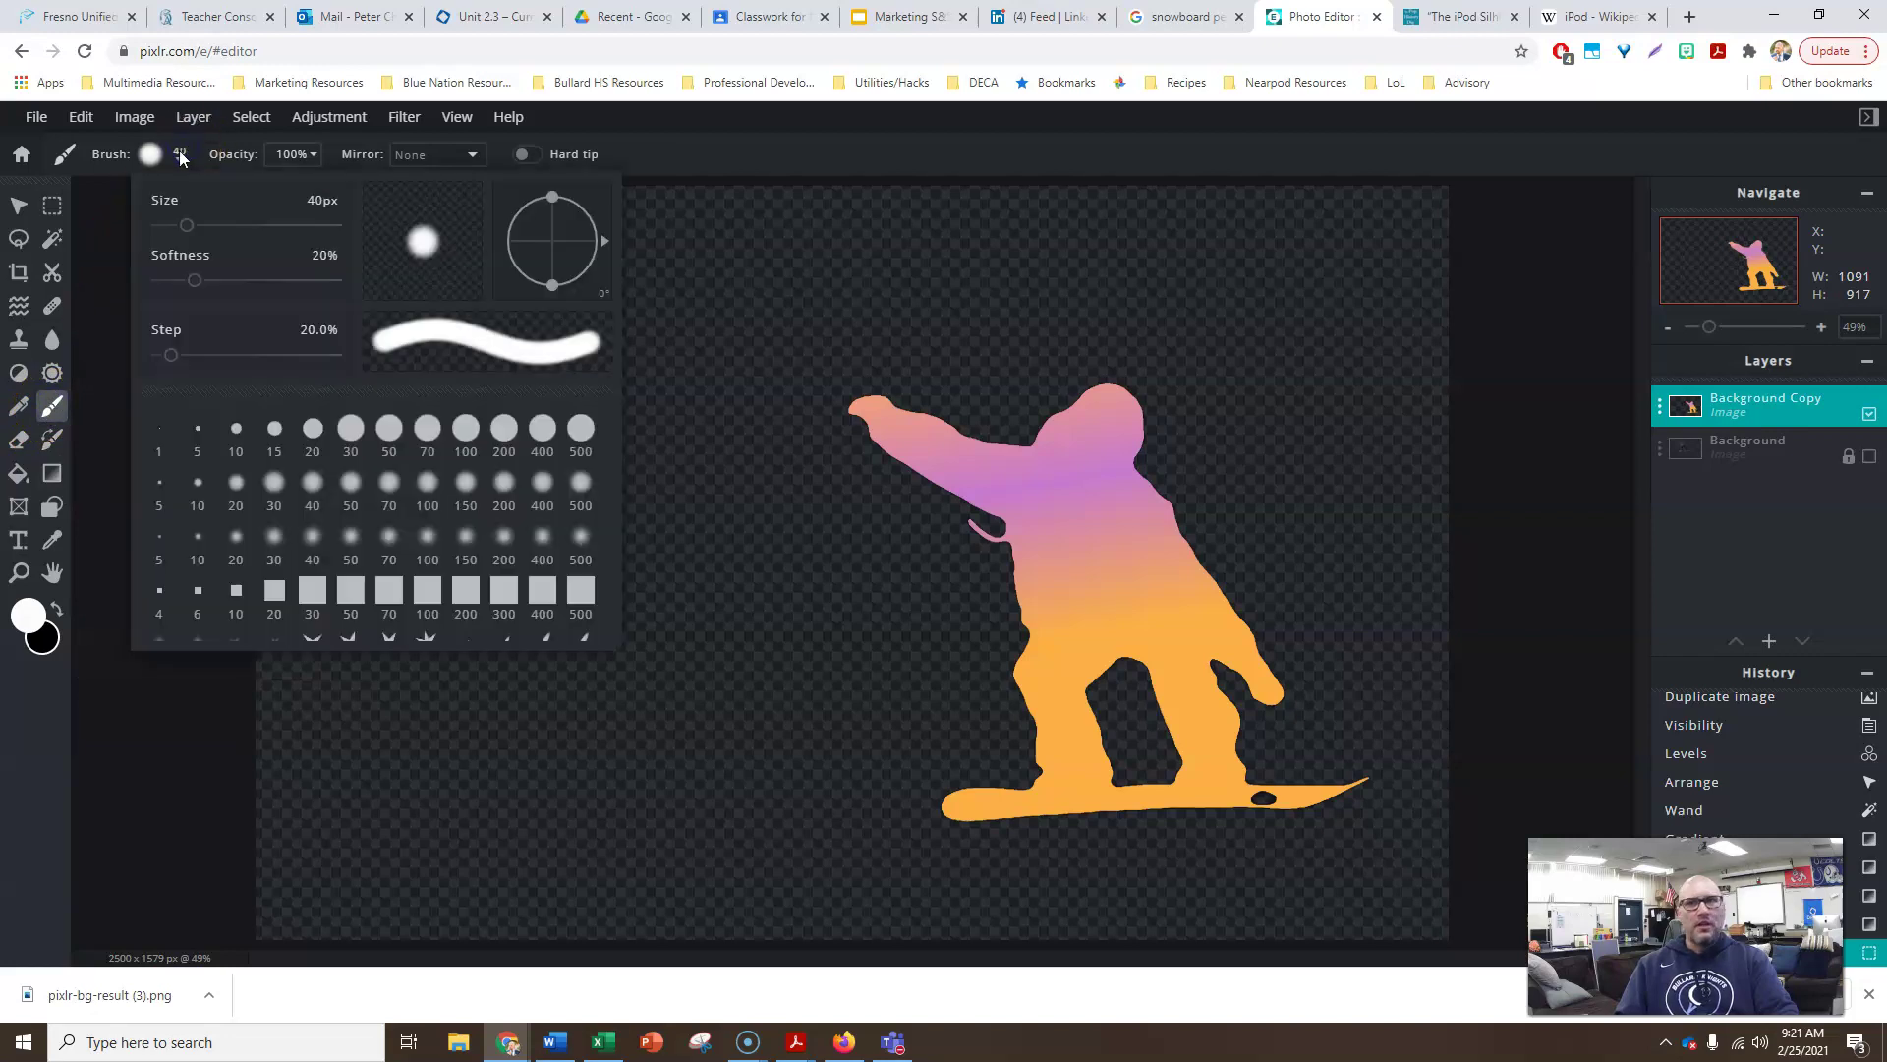
{"action": "left_click", "coordinate": [198, 430]}
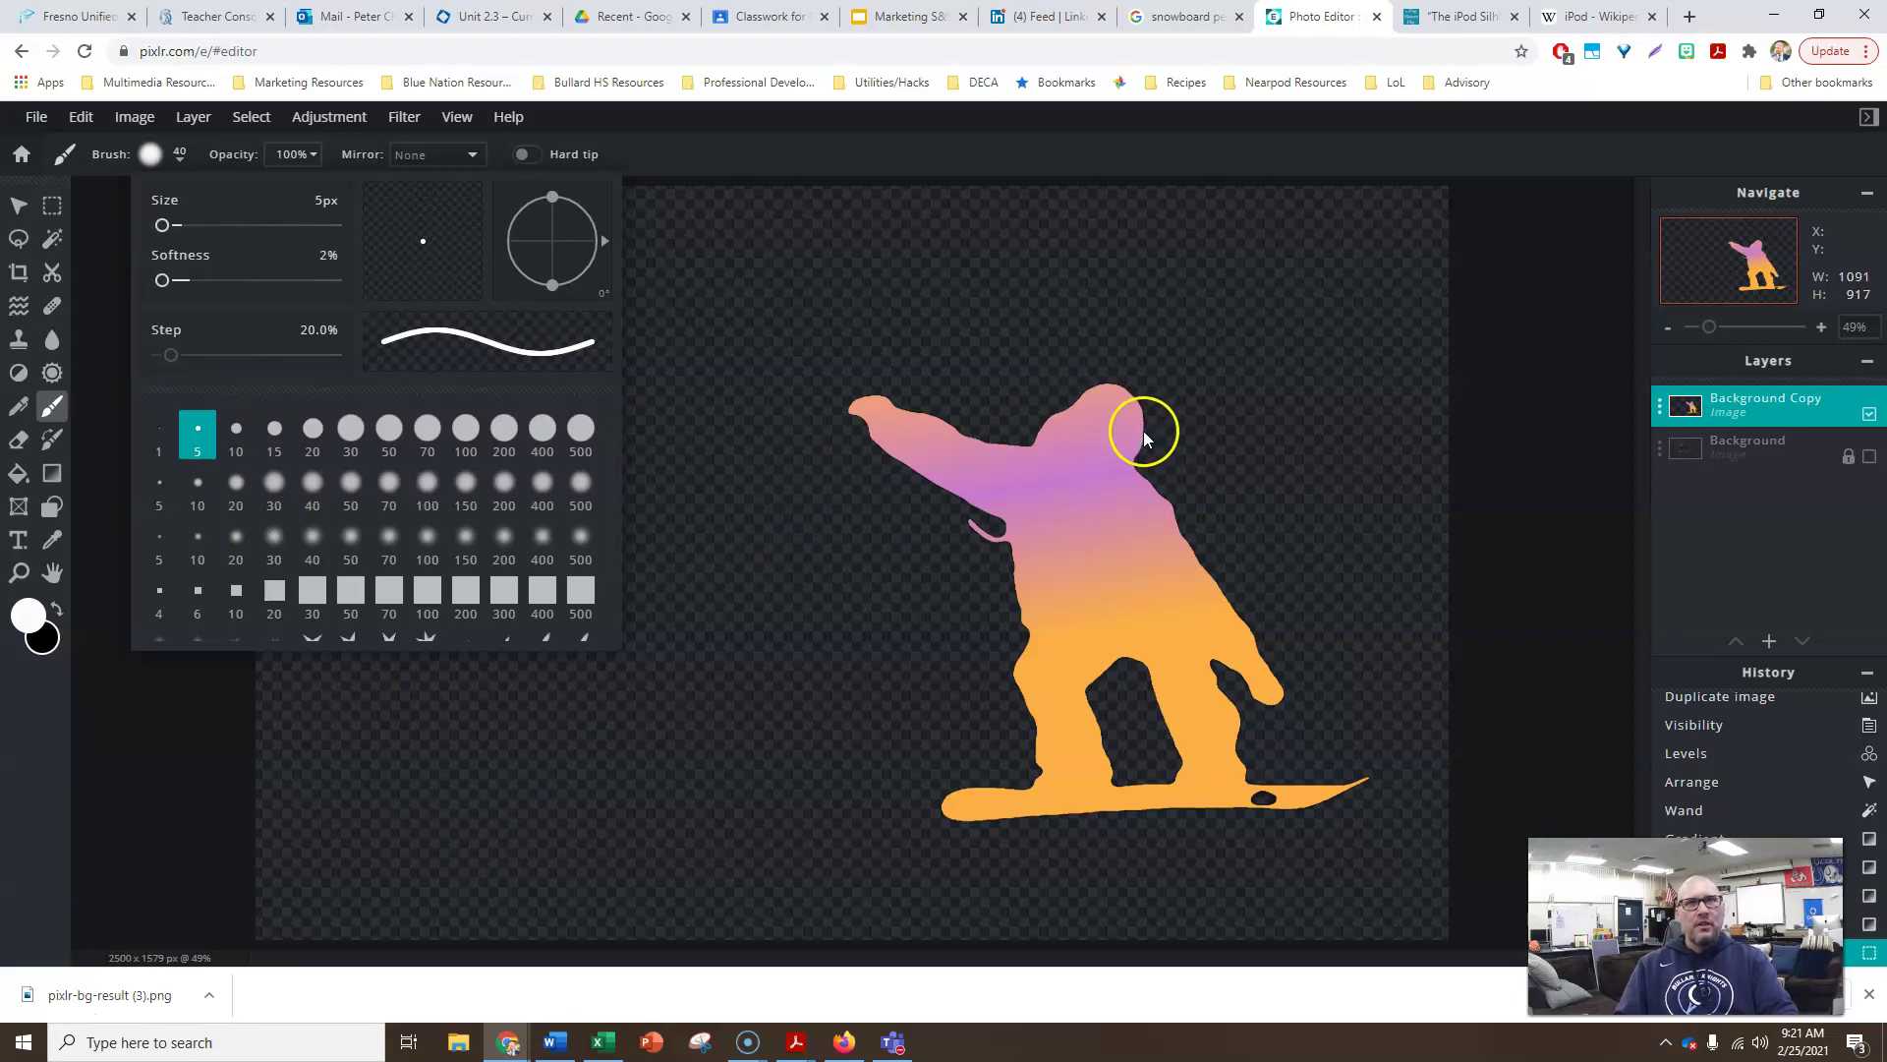
{"action": "left_click", "coordinate": [1170, 465]}
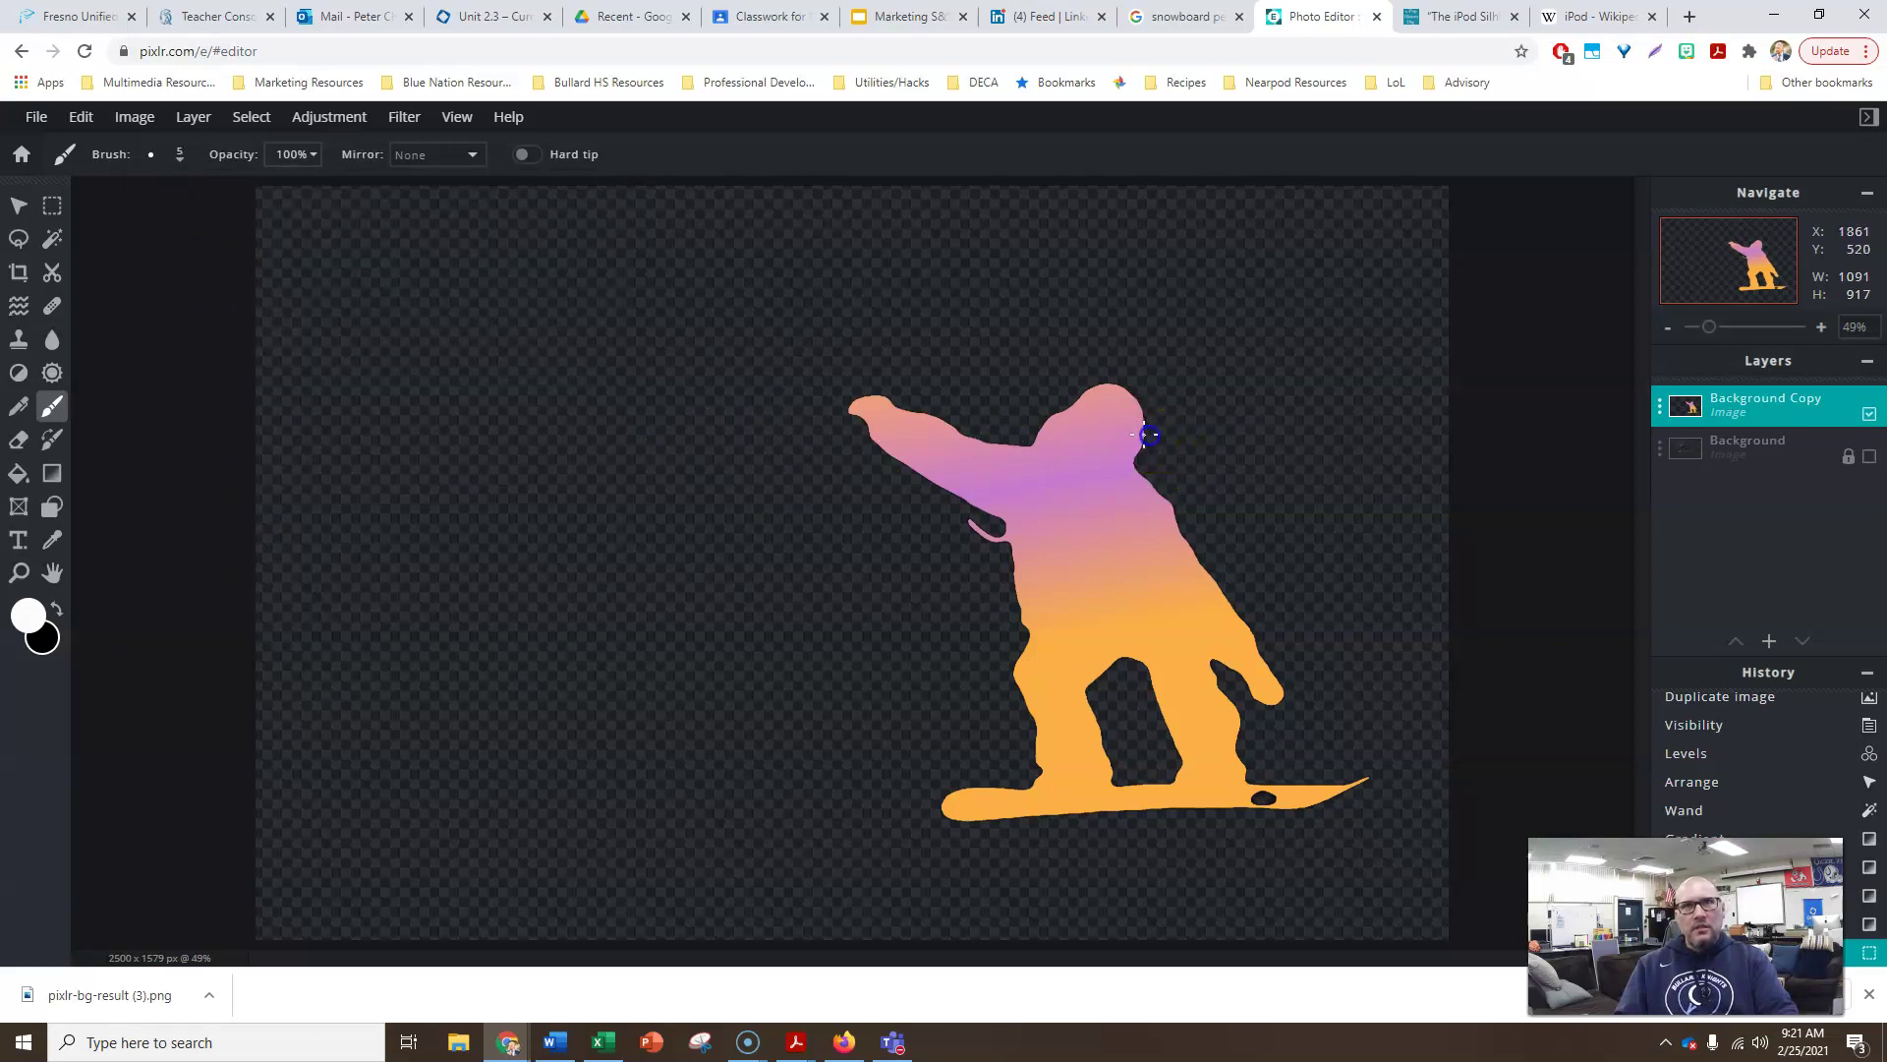
{"action": "left_click_drag", "start_coordinate": [980, 461], "coordinate": [986, 477]}
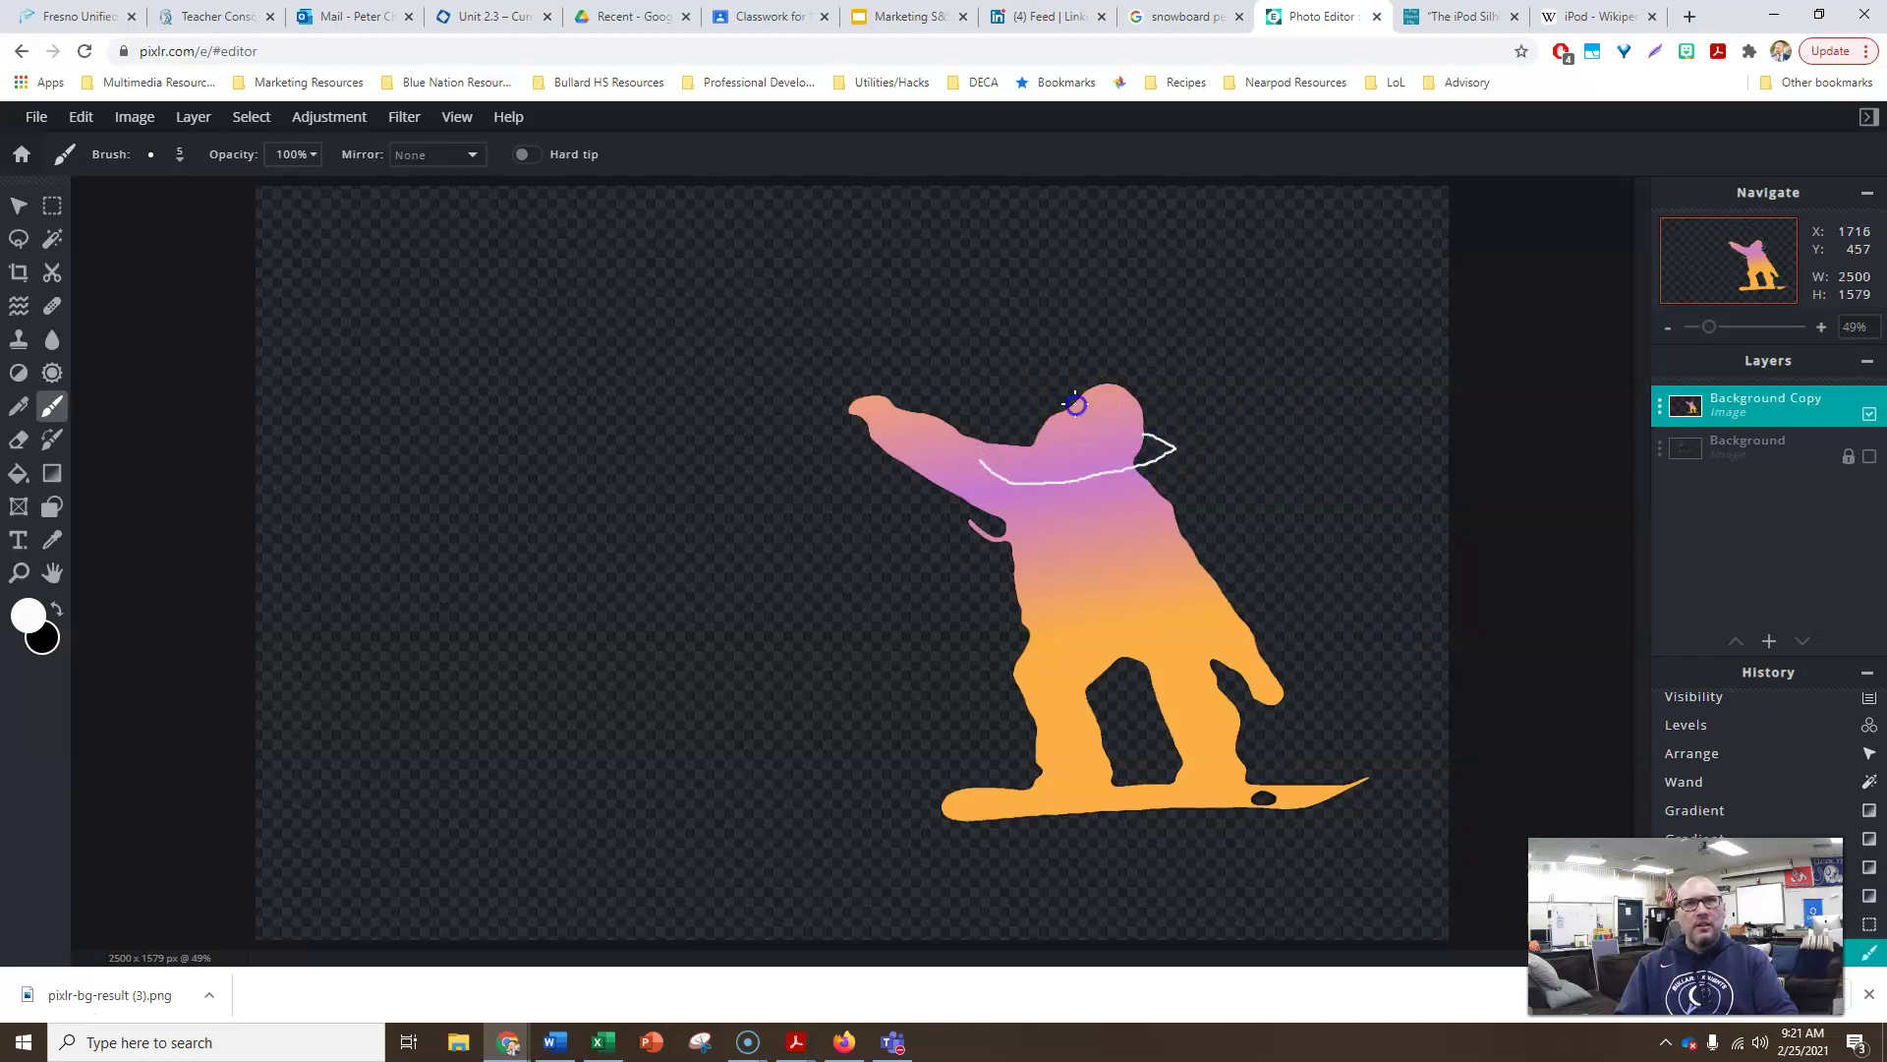
{"action": "mouse_move", "coordinate": [980, 458]}
{"action": "left_mouse_down"}
{"action": "mouse_move", "coordinate": [910, 366]}
{"action": "mouse_move", "coordinate": [854, 376]}
{"action": "left_mouse_up"}
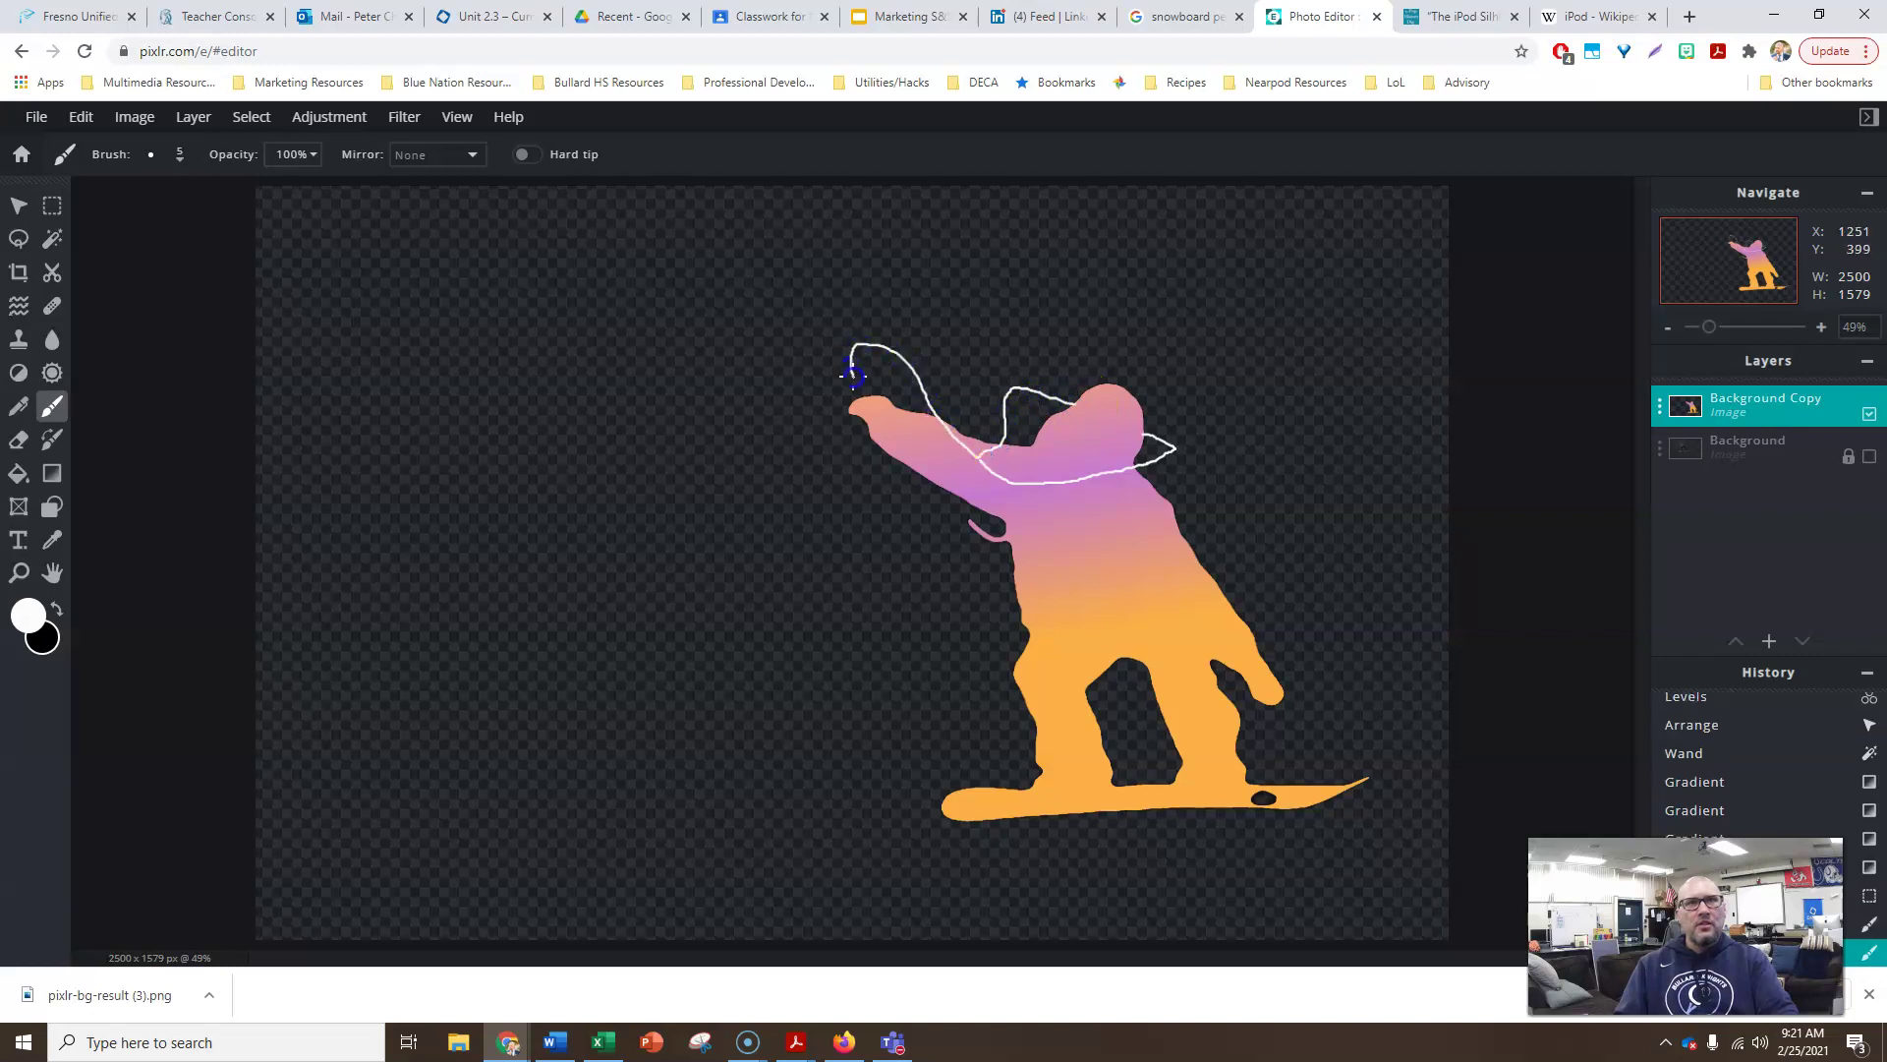
Draw a small white upright rectangle at the raised hand as the iPod, and place its layer above Background Copy.
{"action": "left_click", "coordinate": [52, 511]}
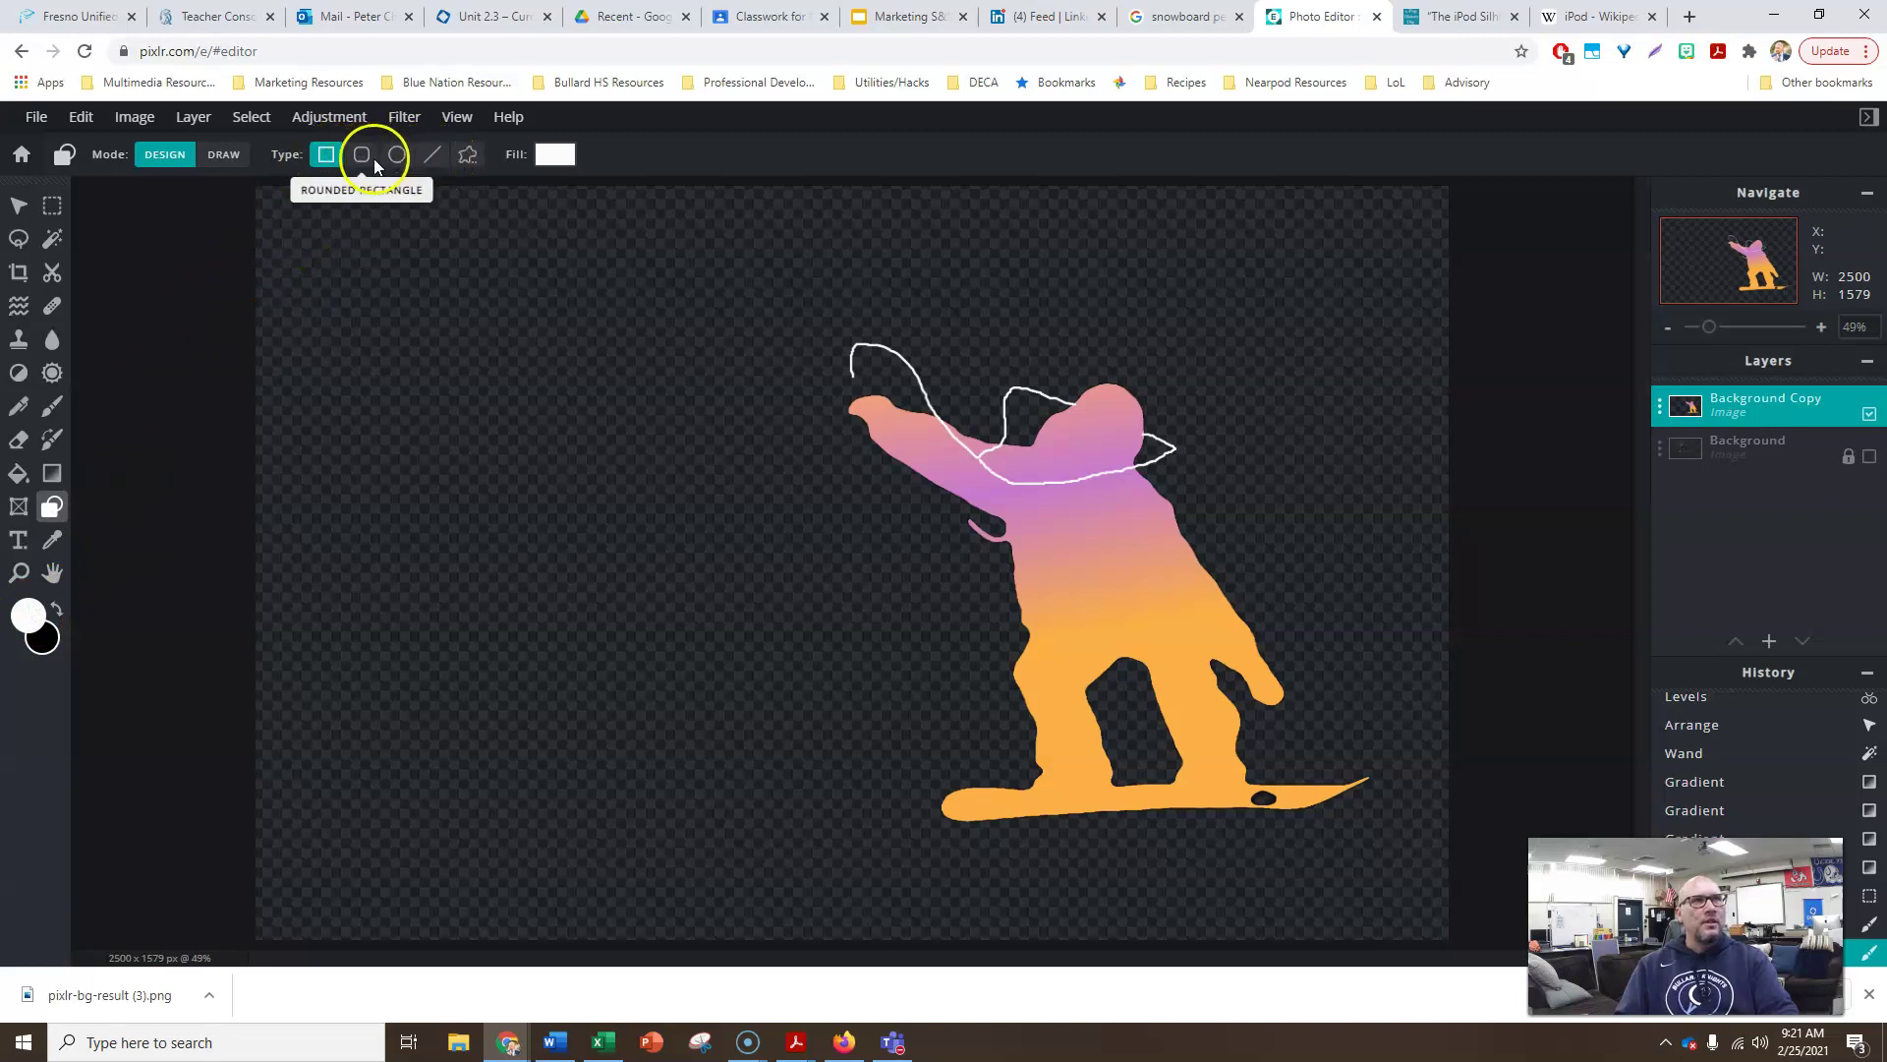
{"action": "left_click", "coordinate": [822, 360]}
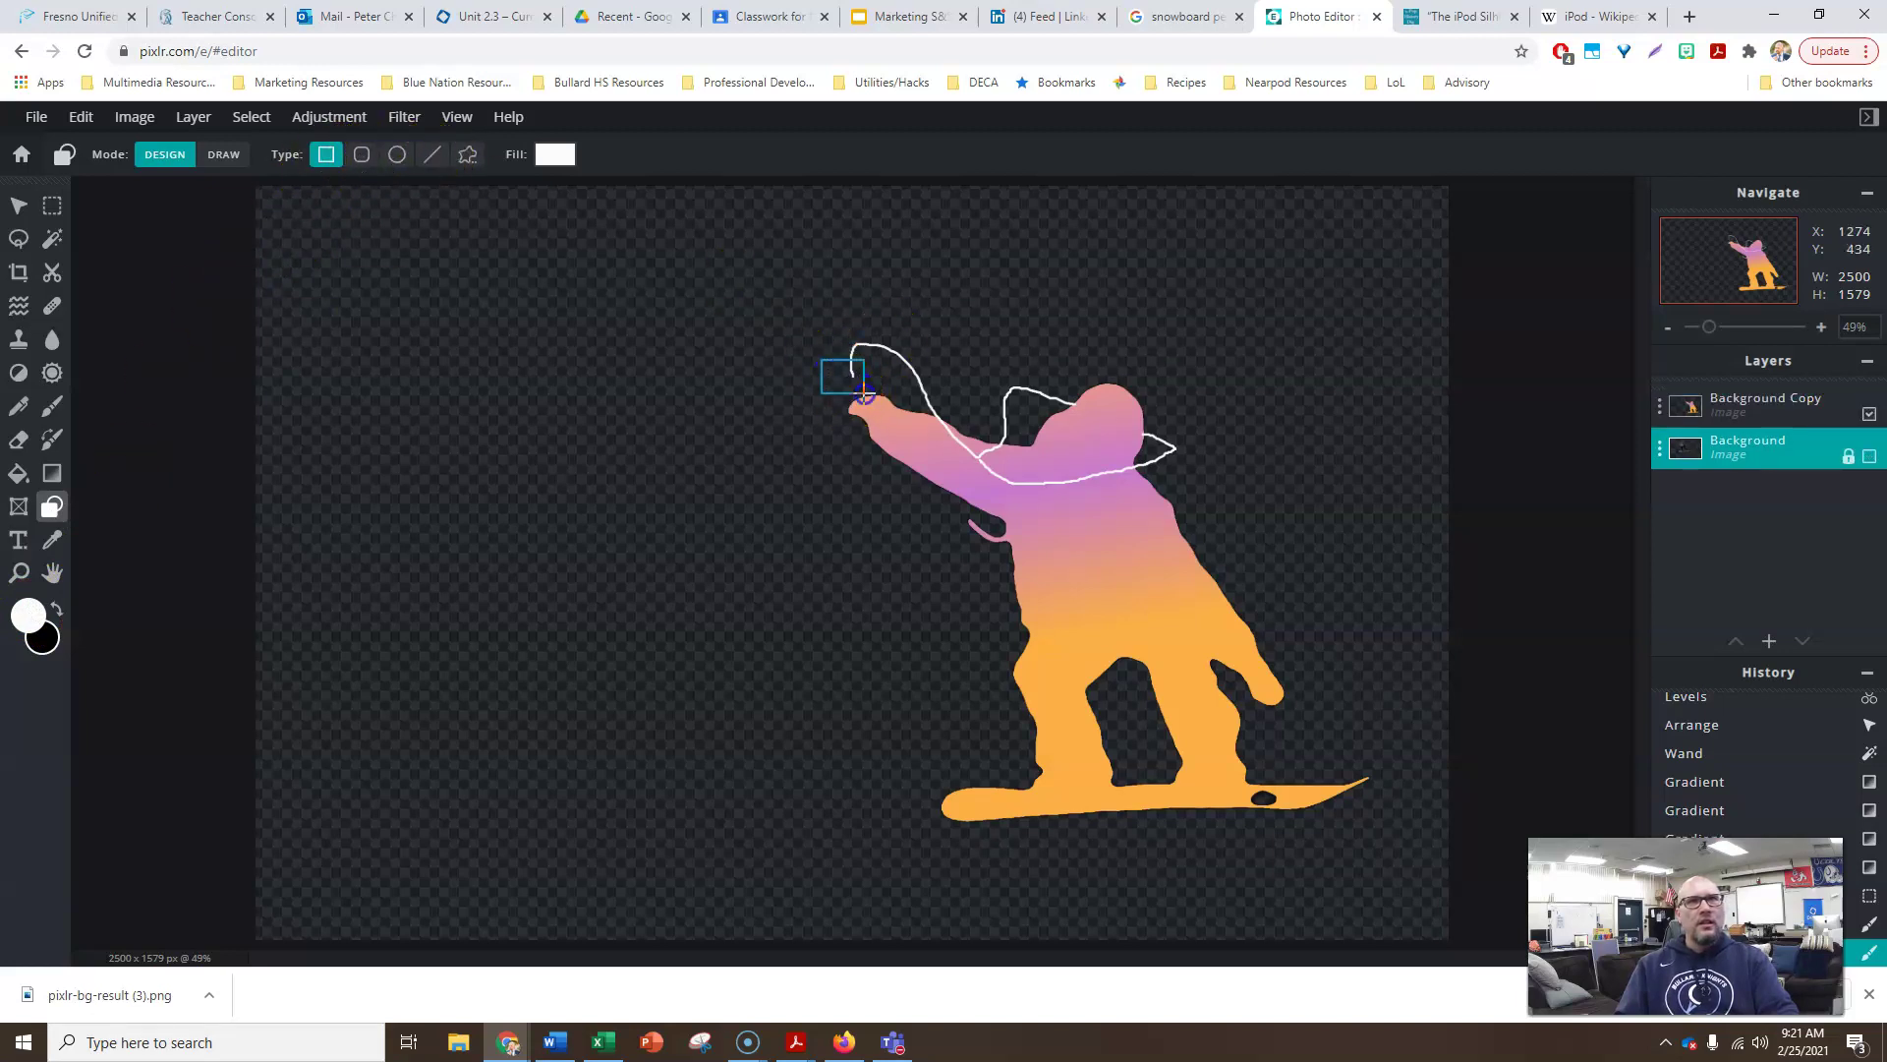
{"action": "left_click_drag", "start_coordinate": [858, 416], "coordinate": [858, 417]}
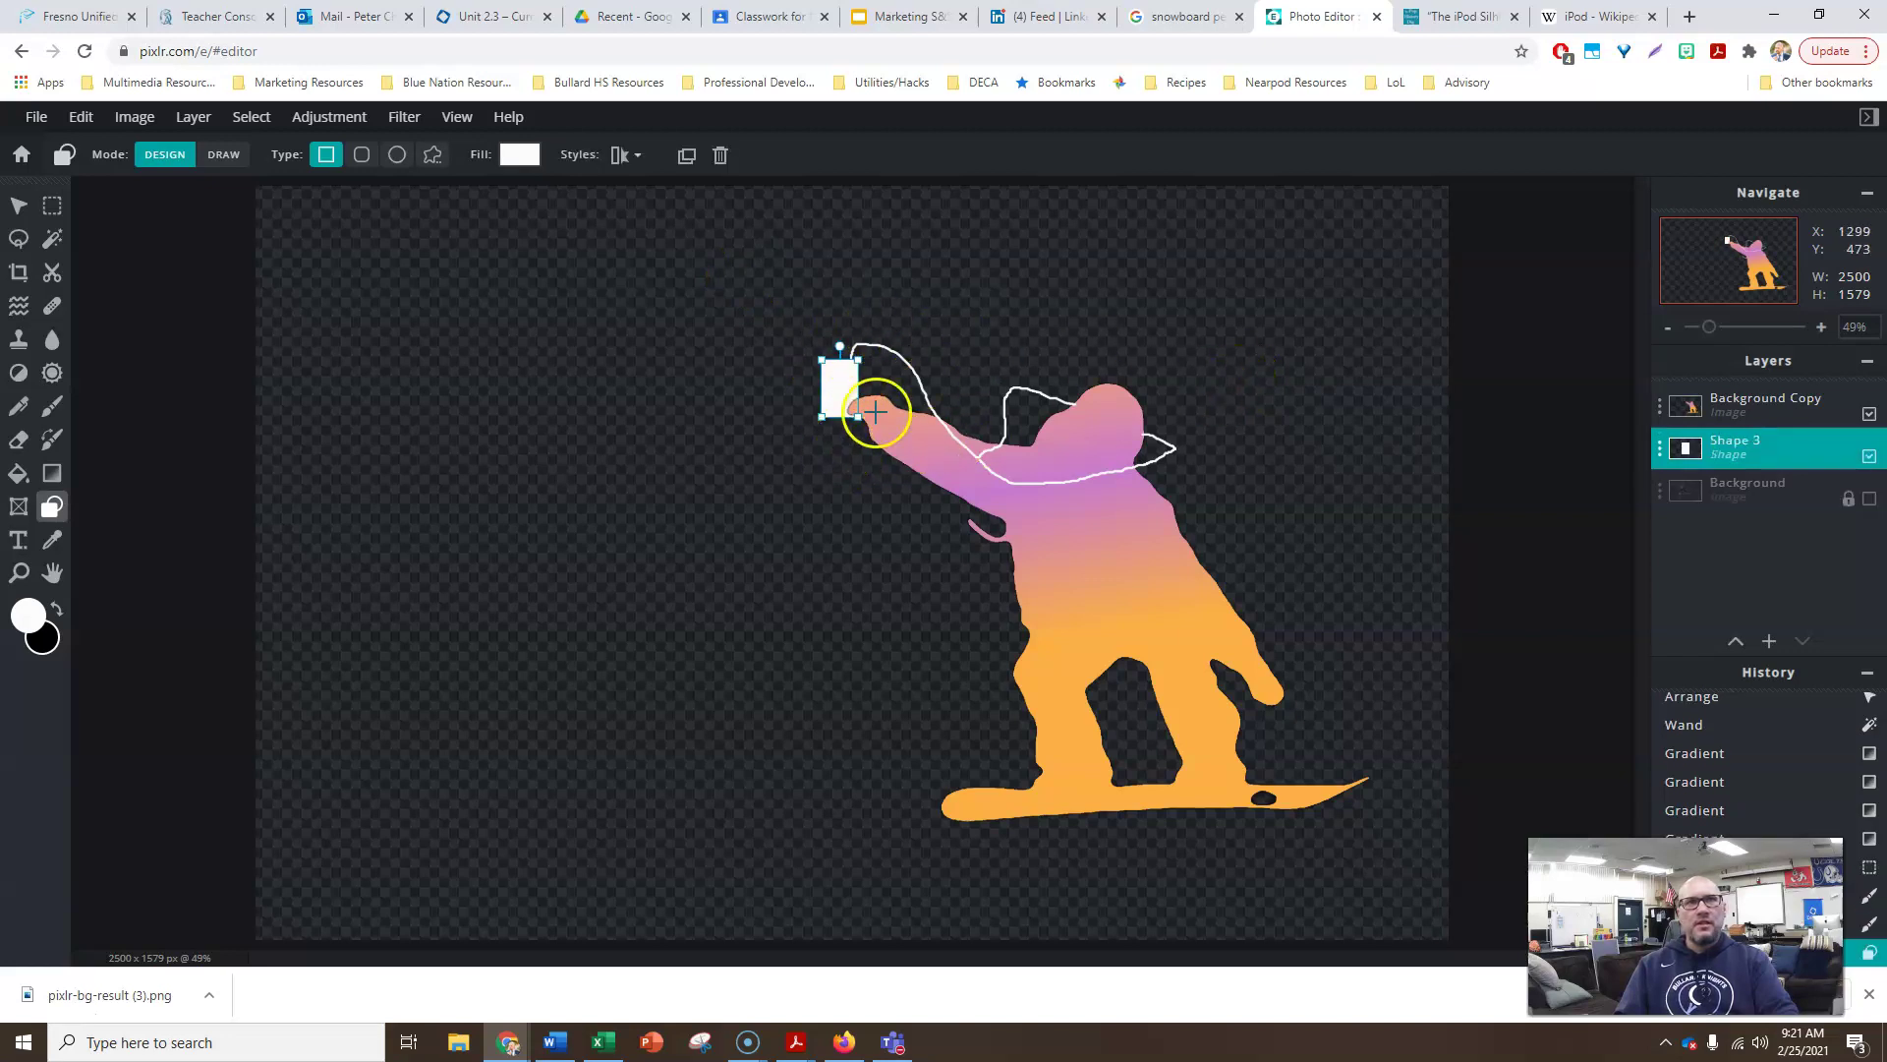
{"action": "left_click_drag", "start_coordinate": [1738, 447], "coordinate": [1746, 406]}
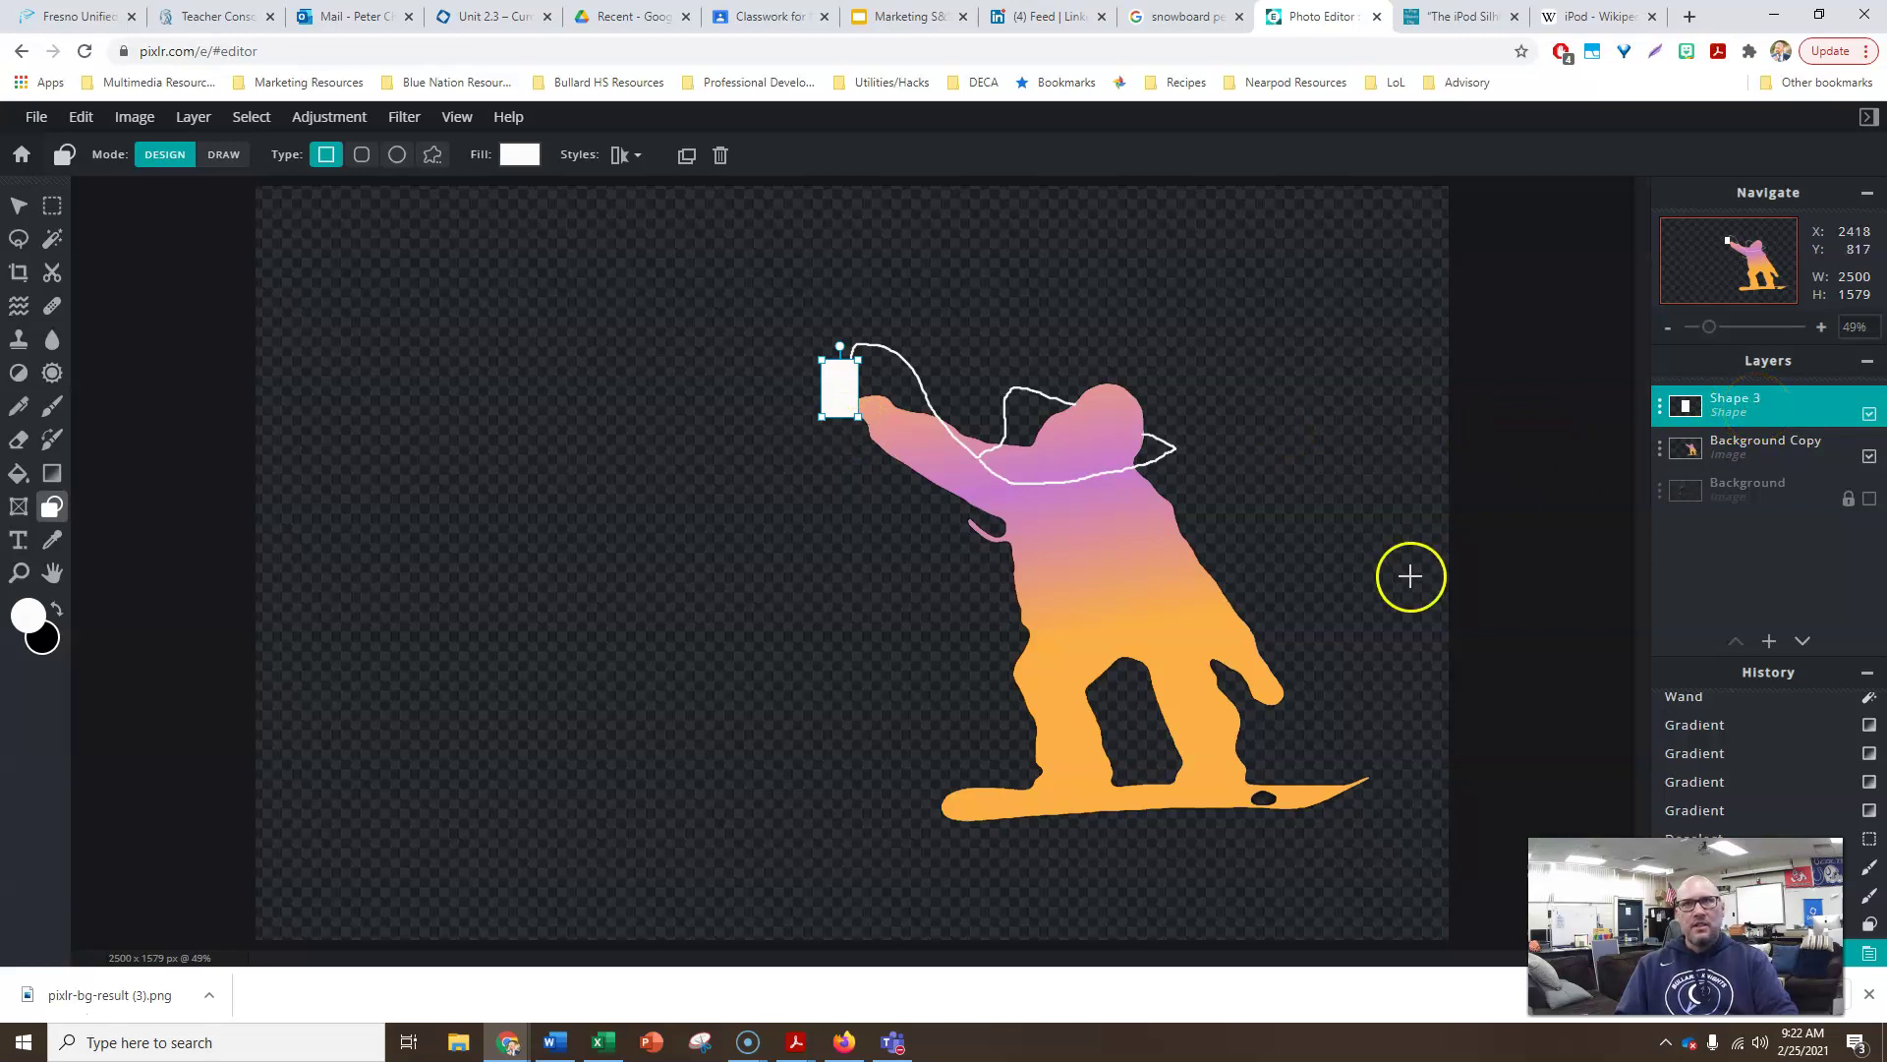
Add a new text layer across the middle of the canvas reading "Listening to Tunes while shredding the mountain".
{"action": "left_click", "coordinate": [19, 543]}
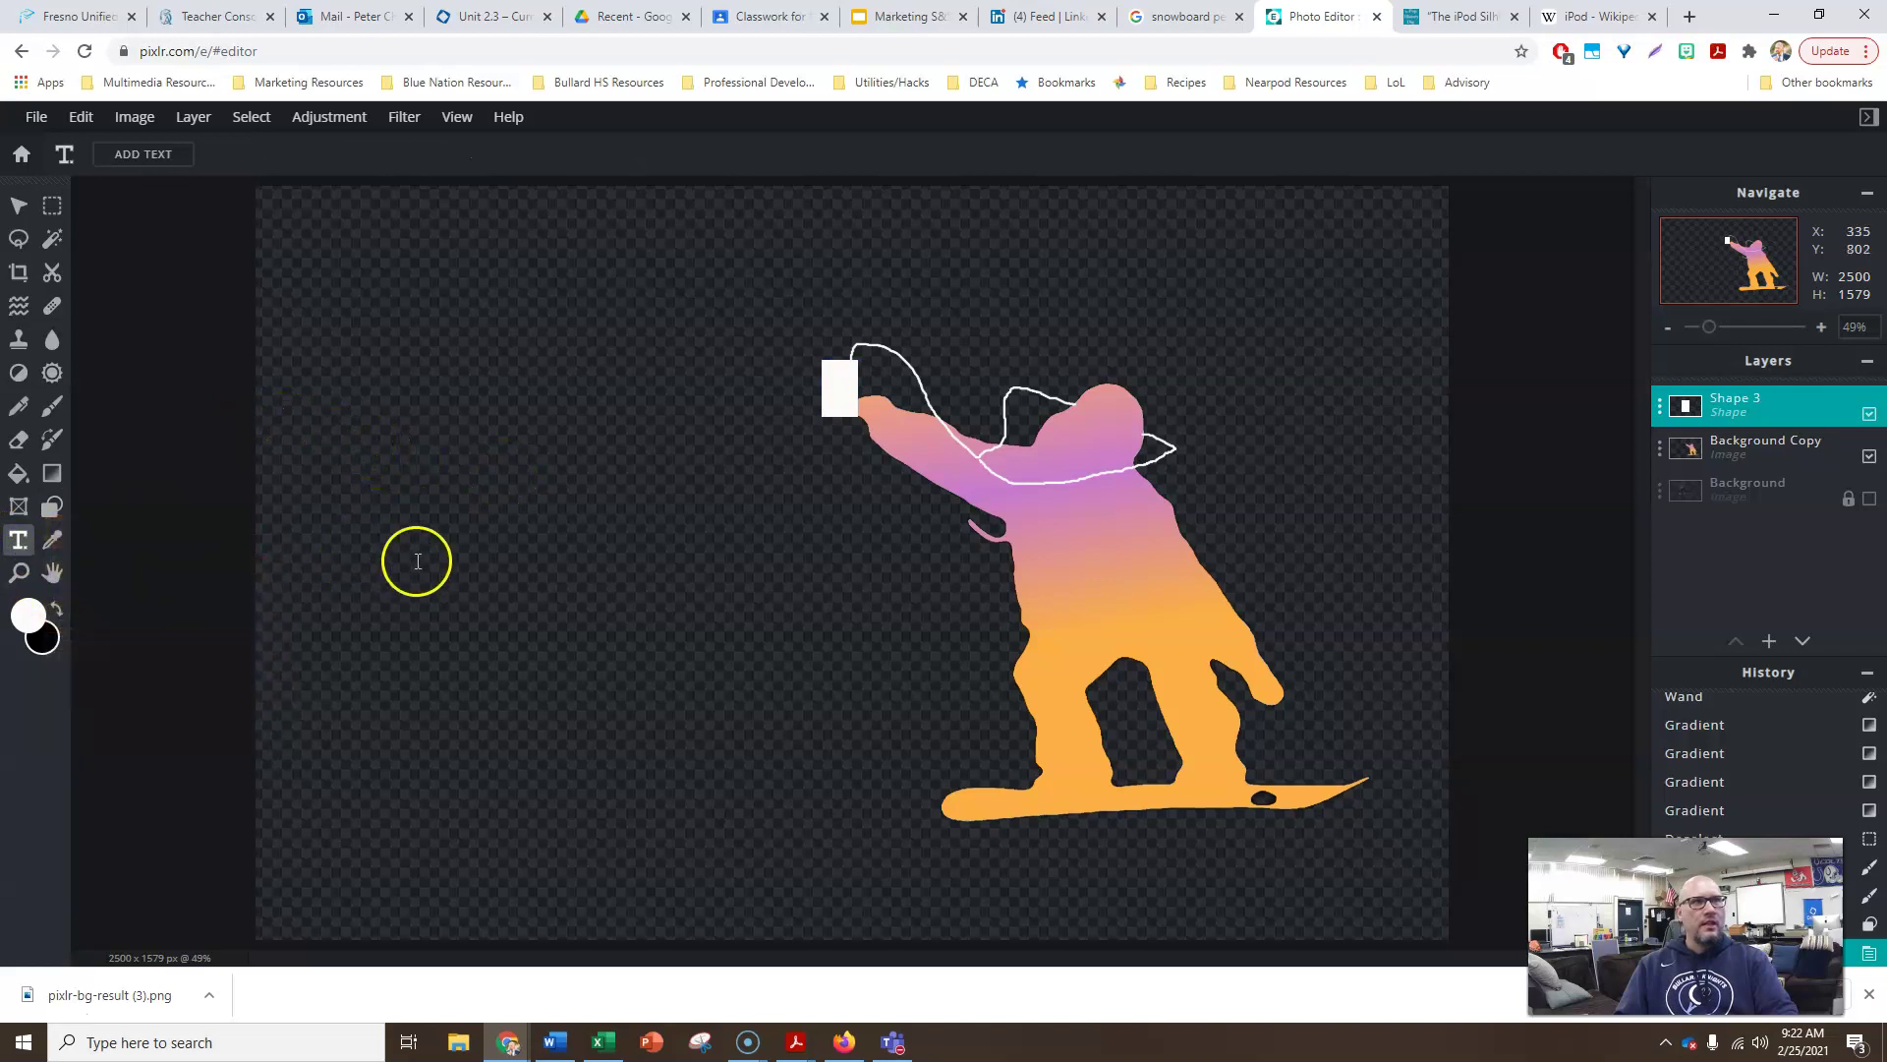
{"action": "left_click", "coordinate": [410, 513]}
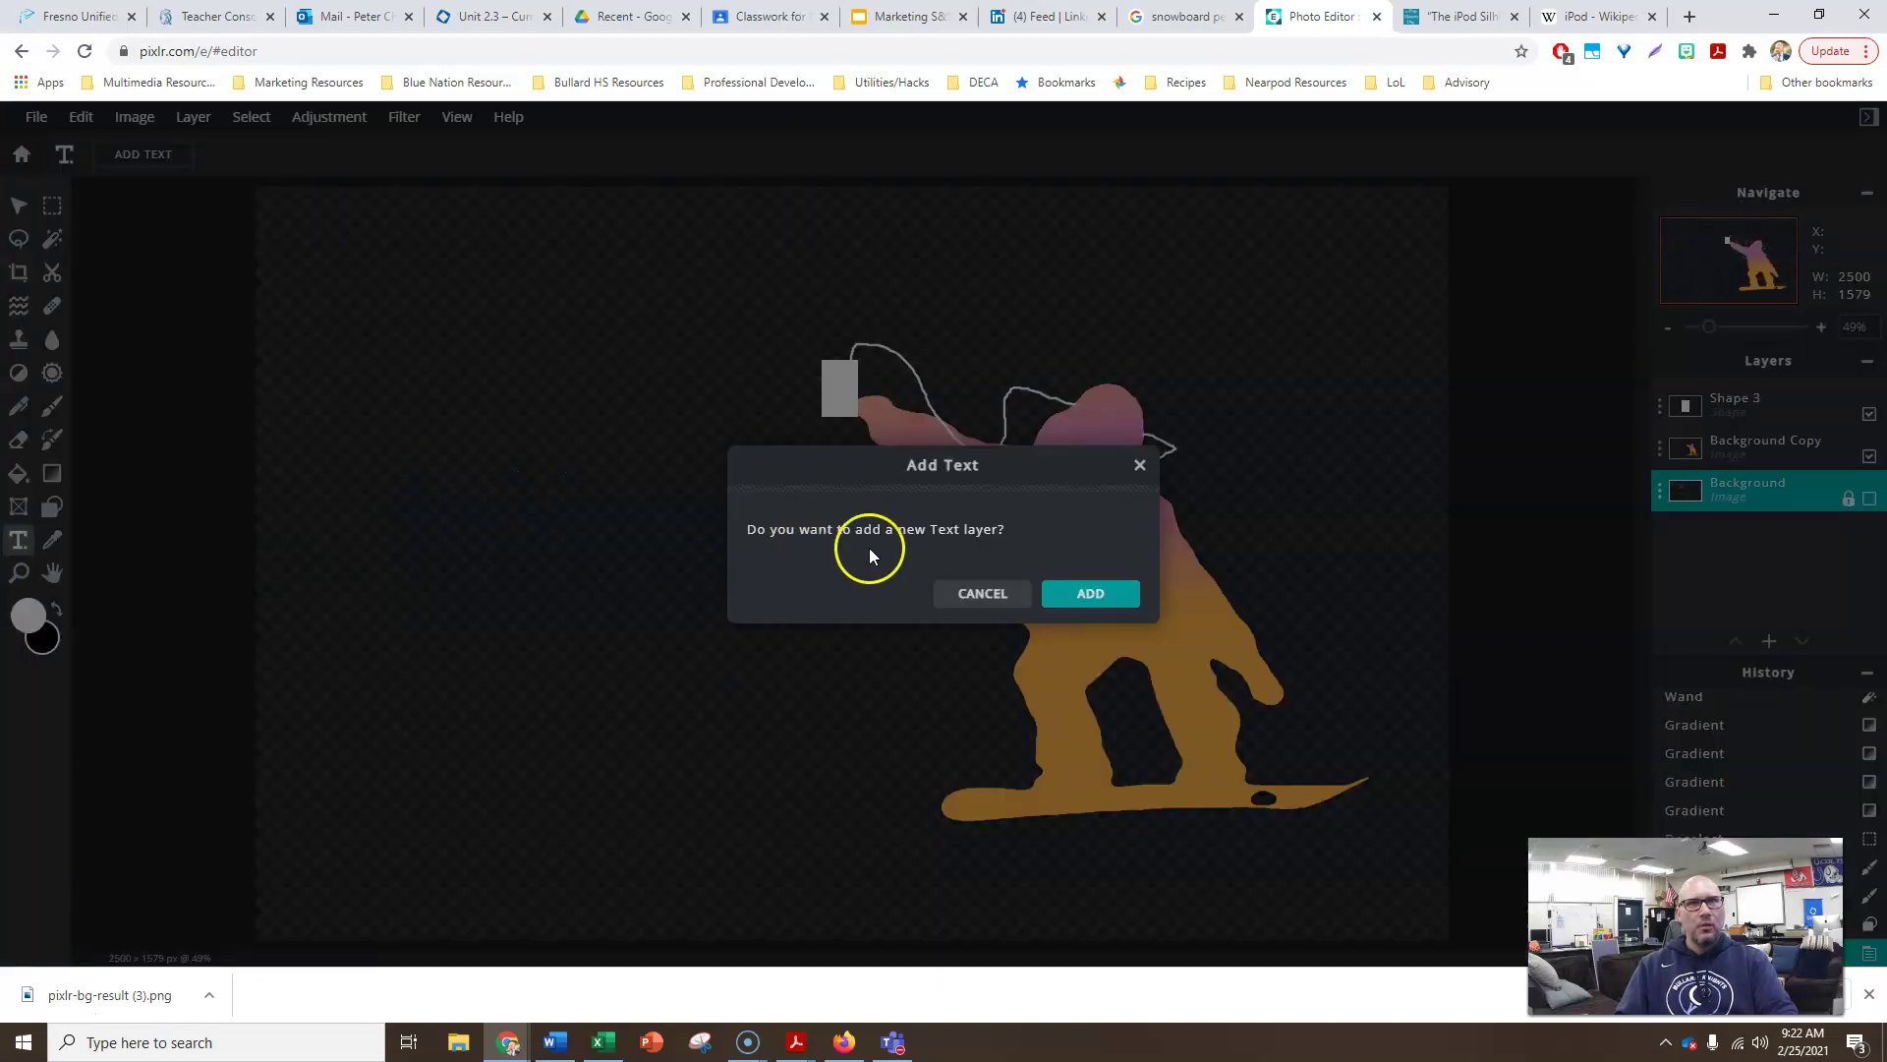
{"action": "left_click", "coordinate": [1078, 593]}
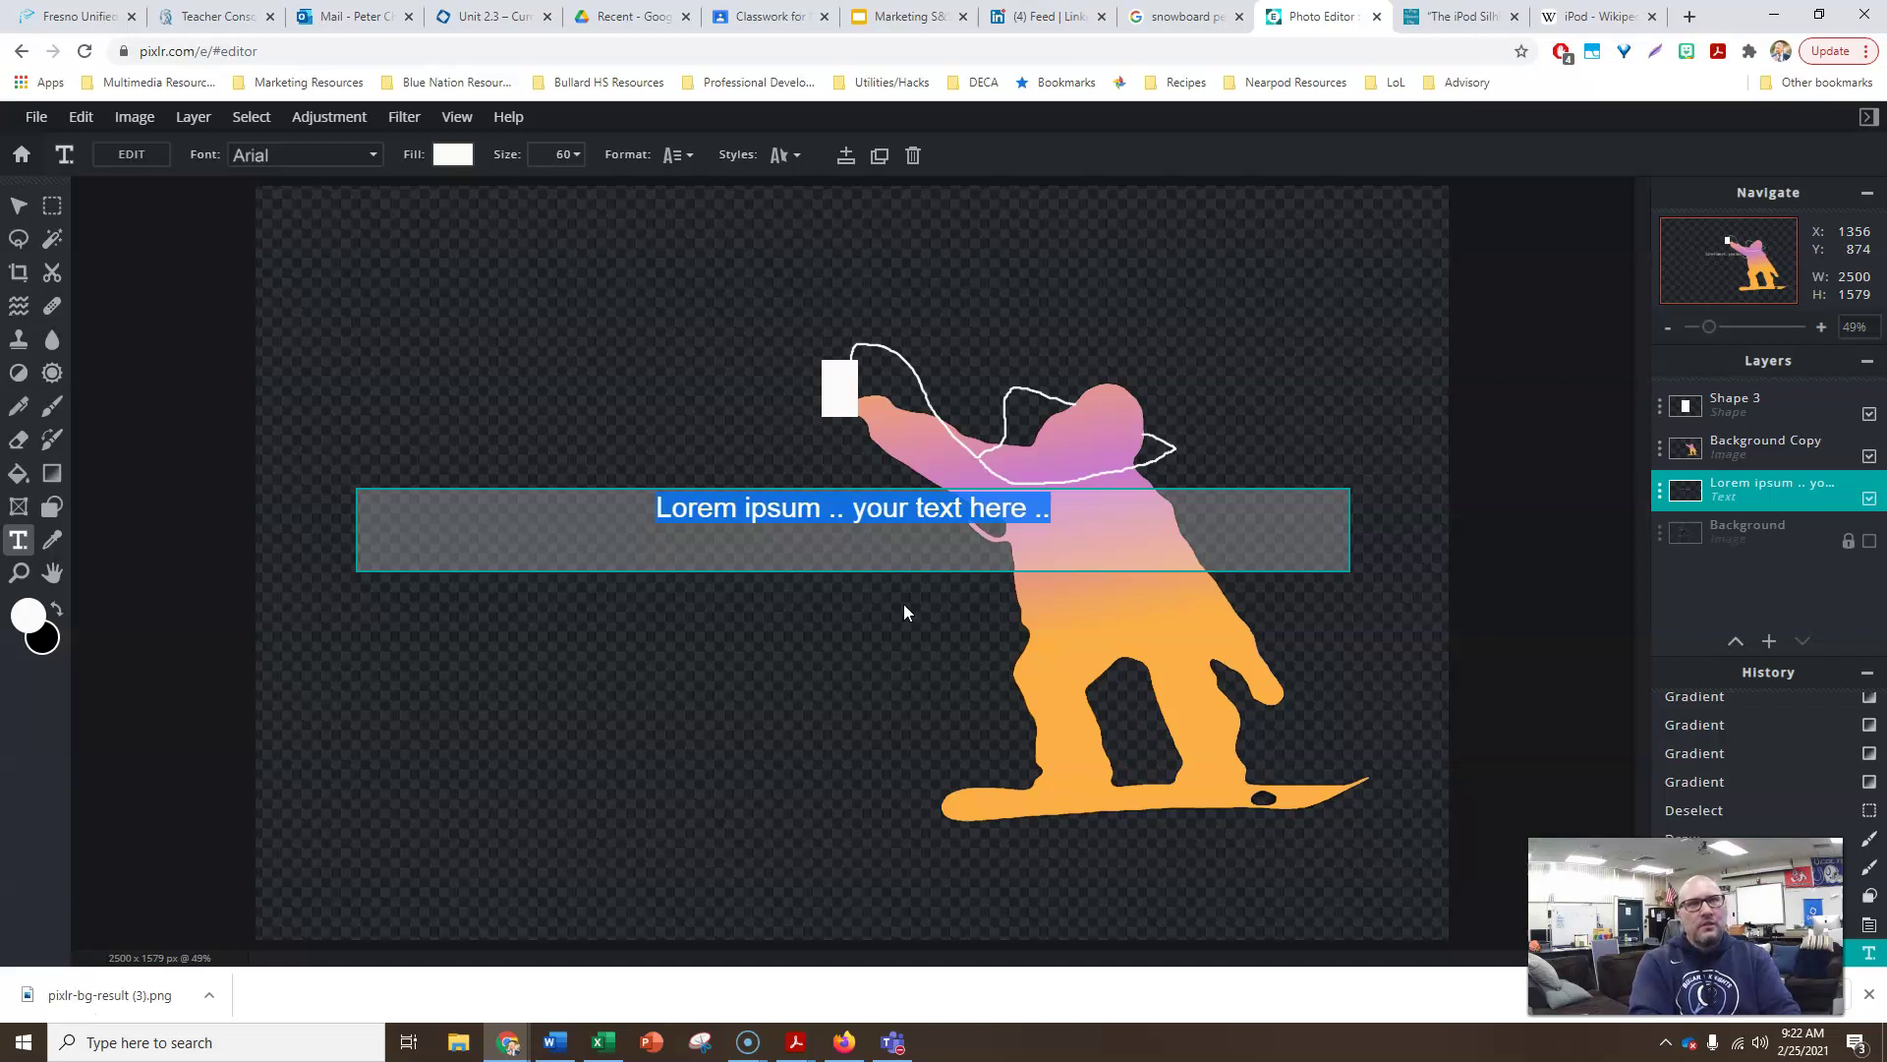
{"action": "type", "text": "L"}
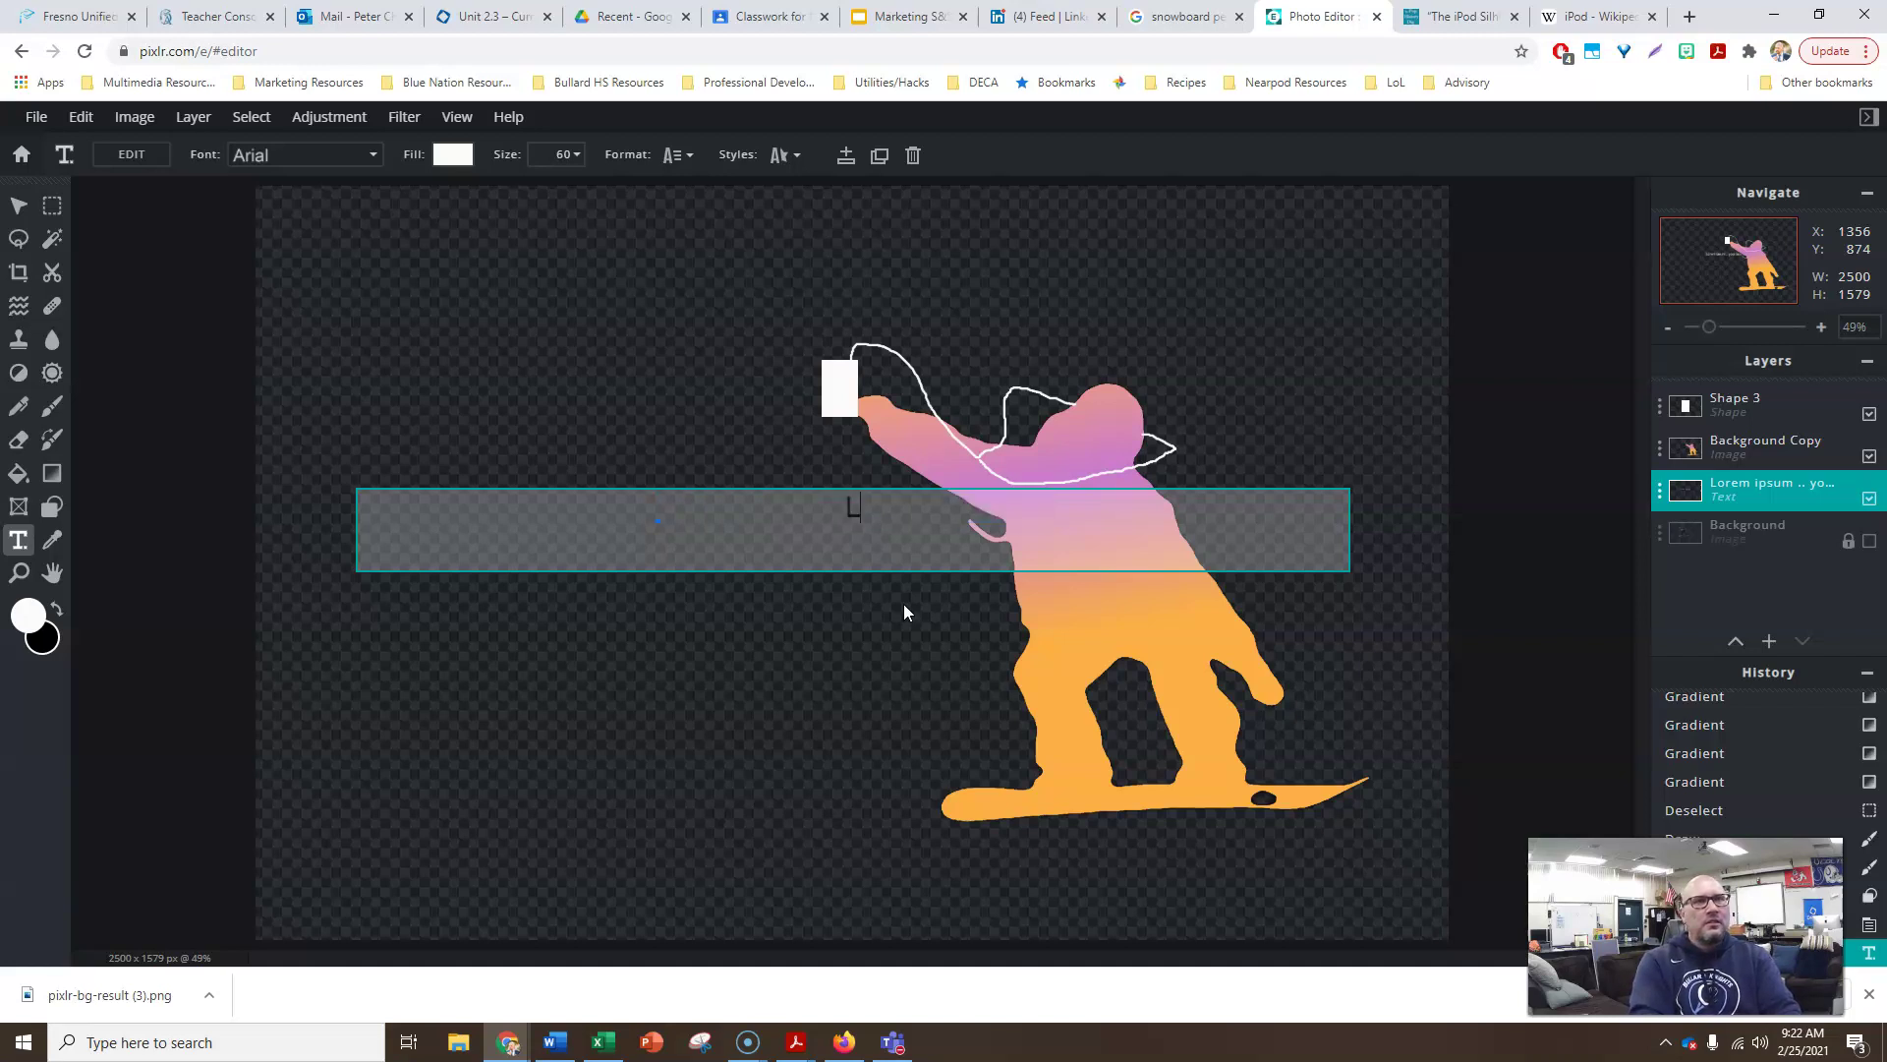
{"action": "type", "text": "istening to "}
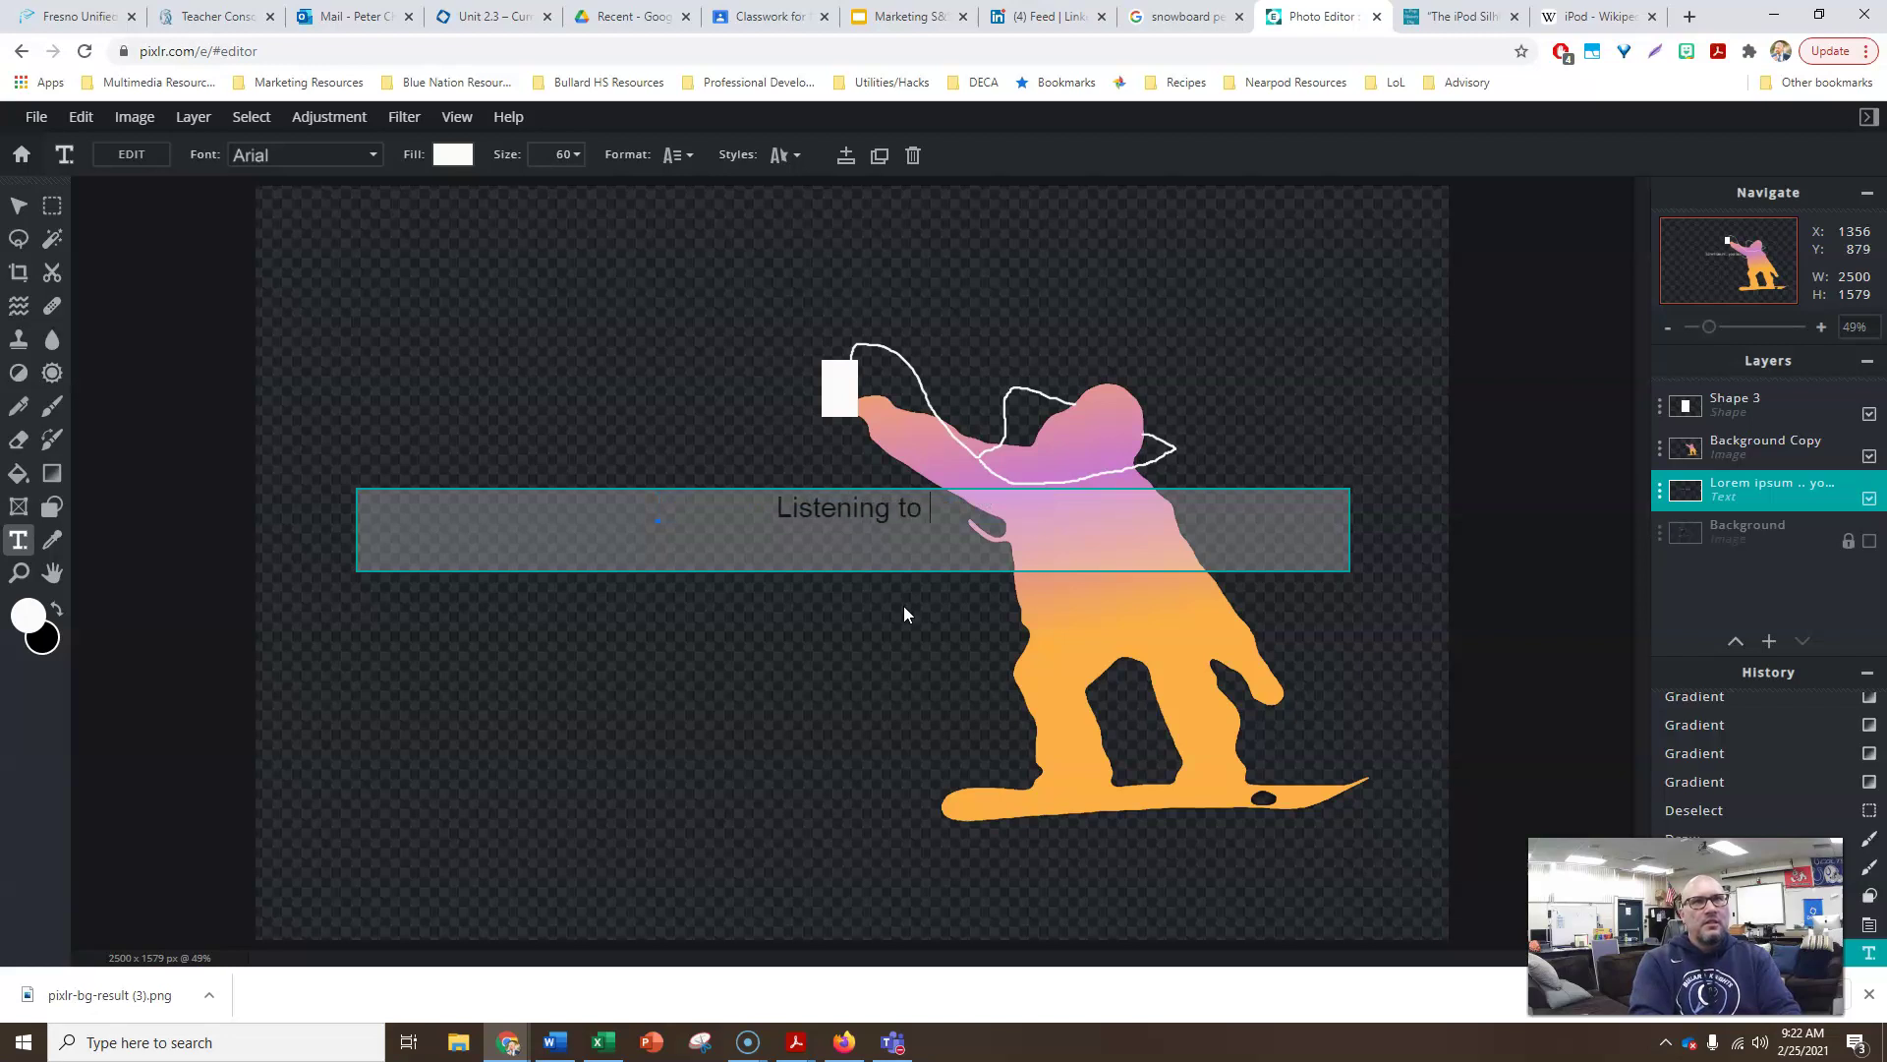
{"action": "type", "text": "Tunes while "}
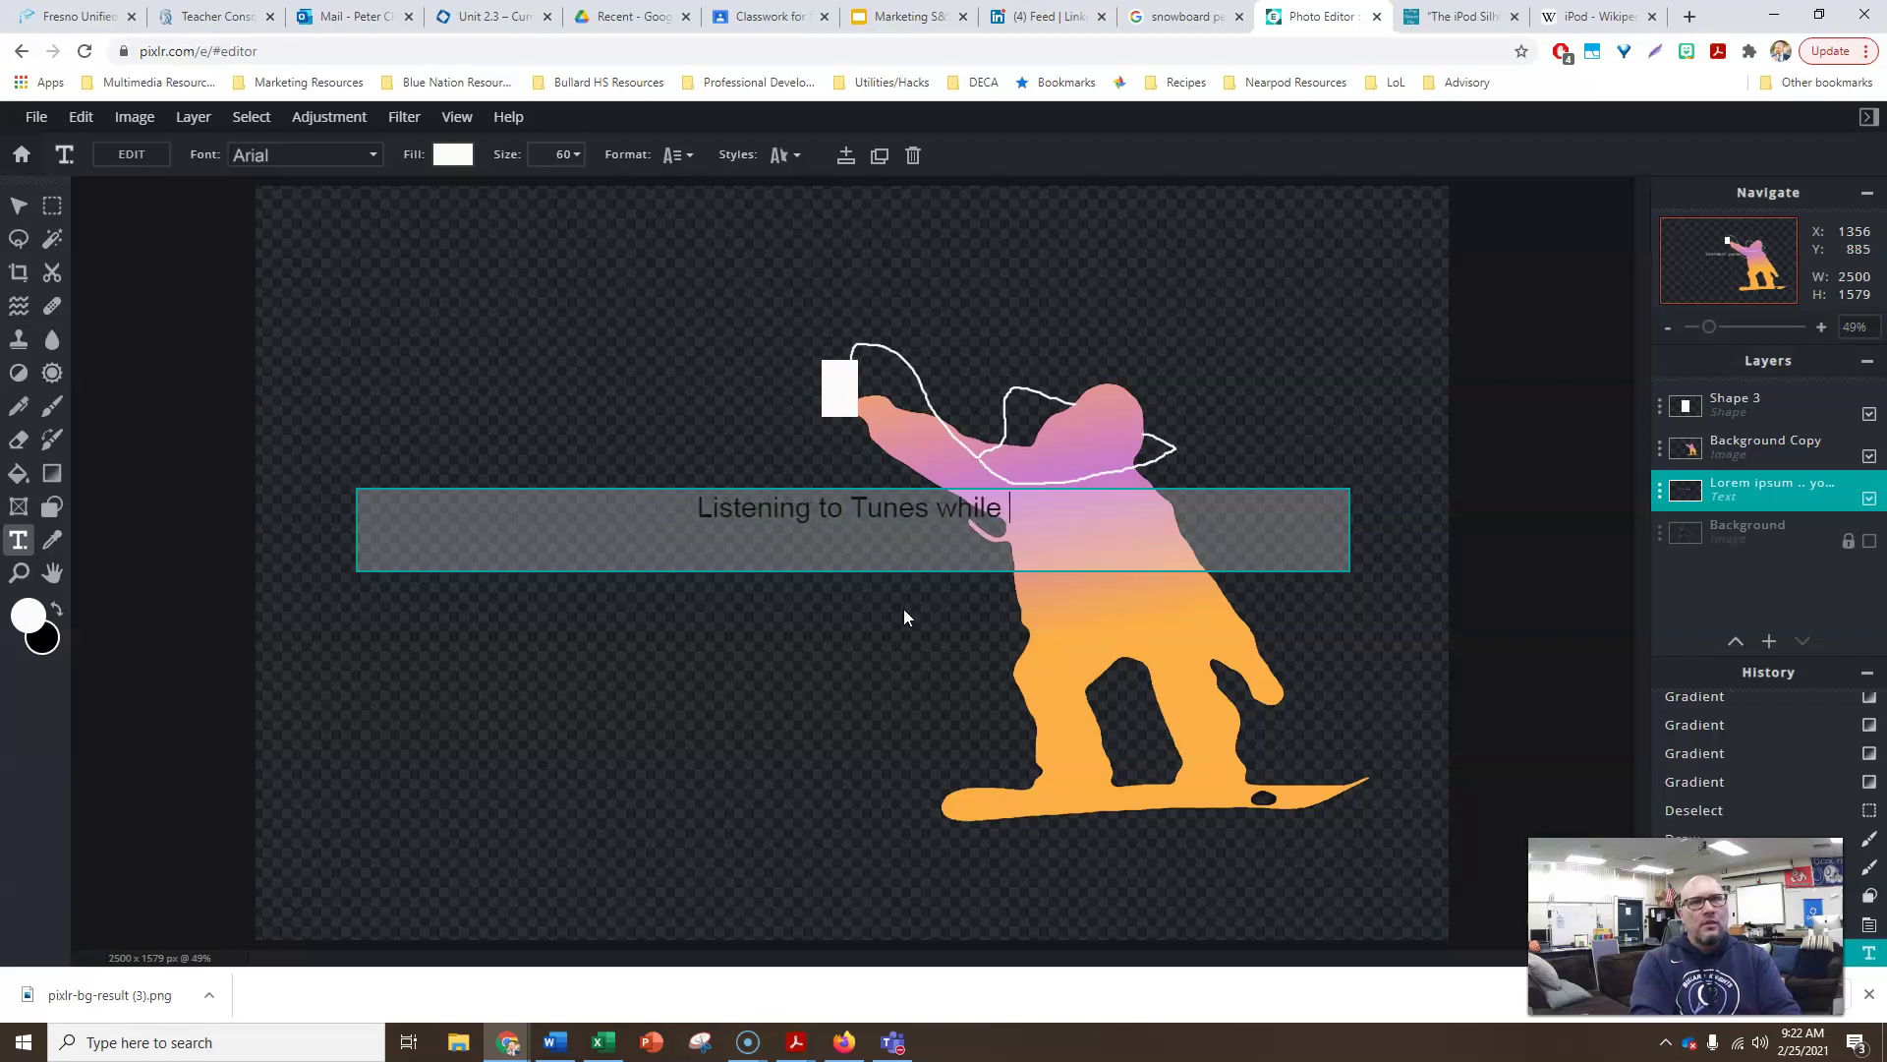
{"action": "type", "text": "shredding the mountain"}
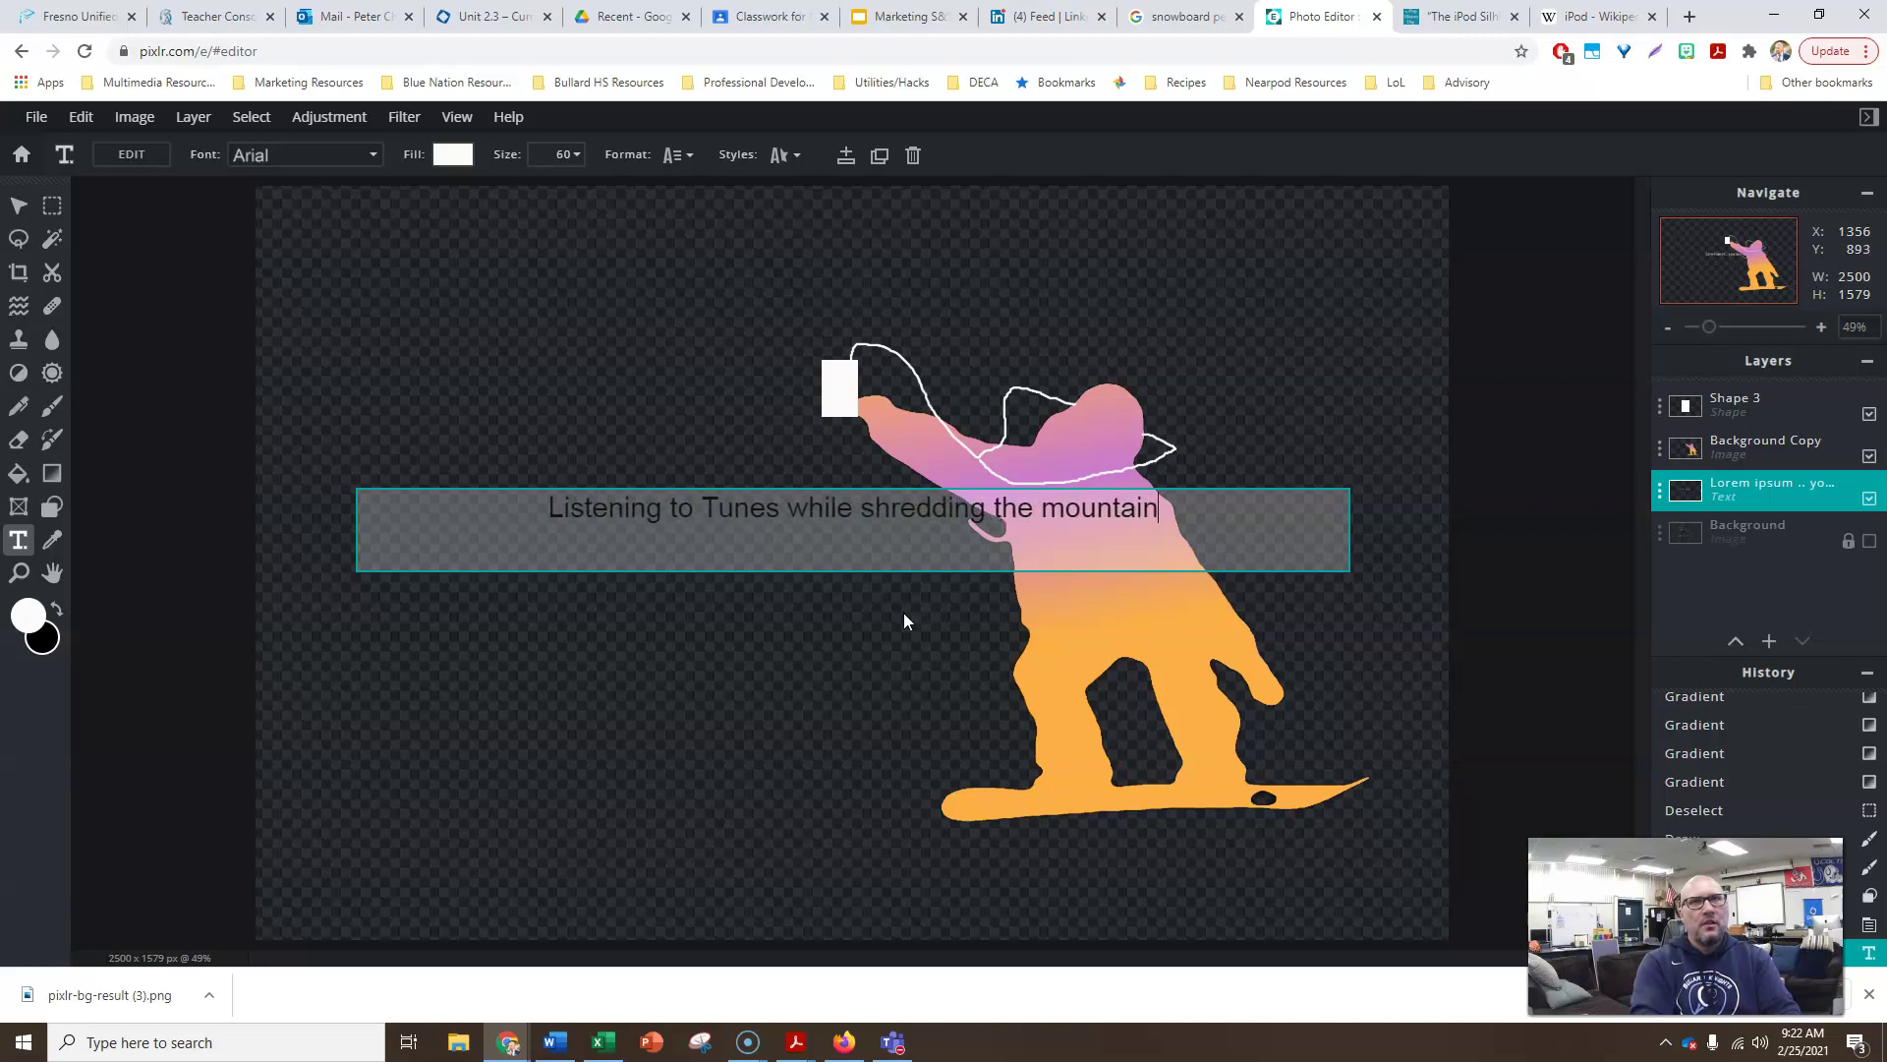
{"action": "left_click", "coordinate": [851, 632]}
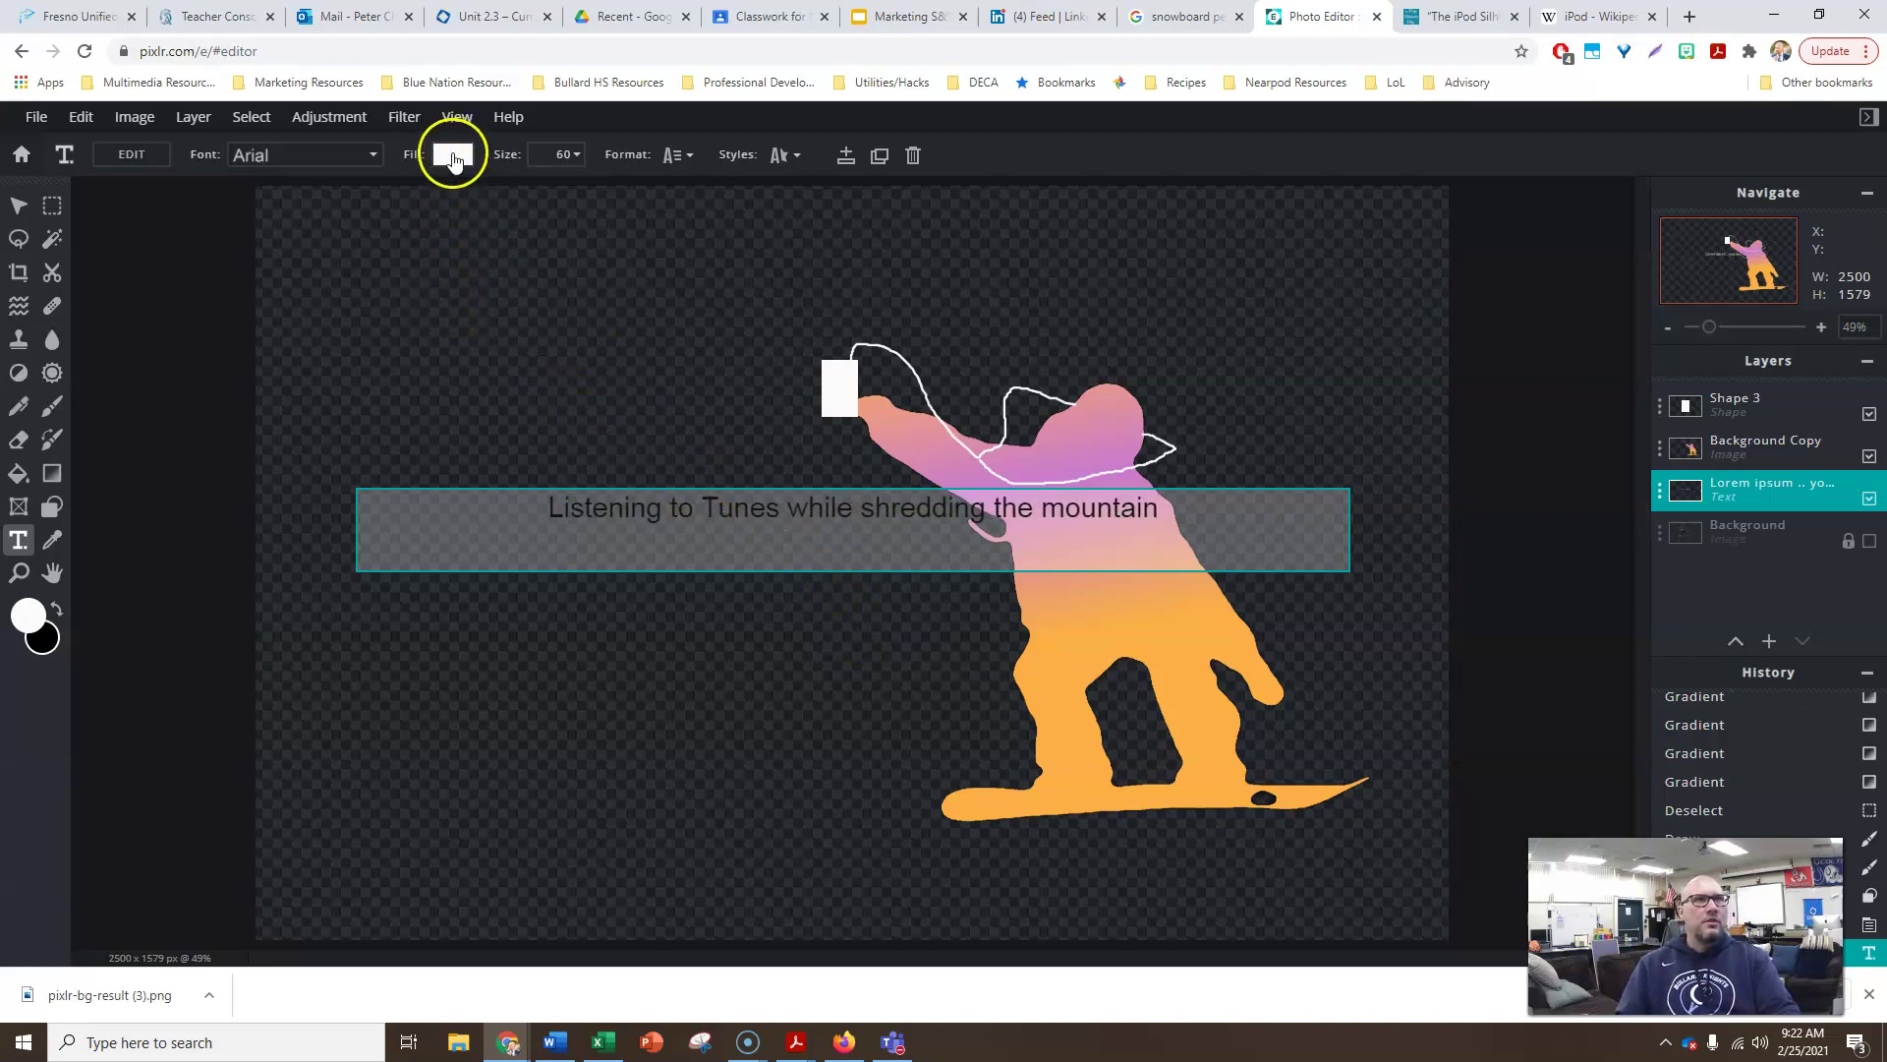
Set the slogan's font to Arm Race, dismissing the premium offer raised by trying the Agnostic font.
{"action": "left_click", "coordinate": [349, 160]}
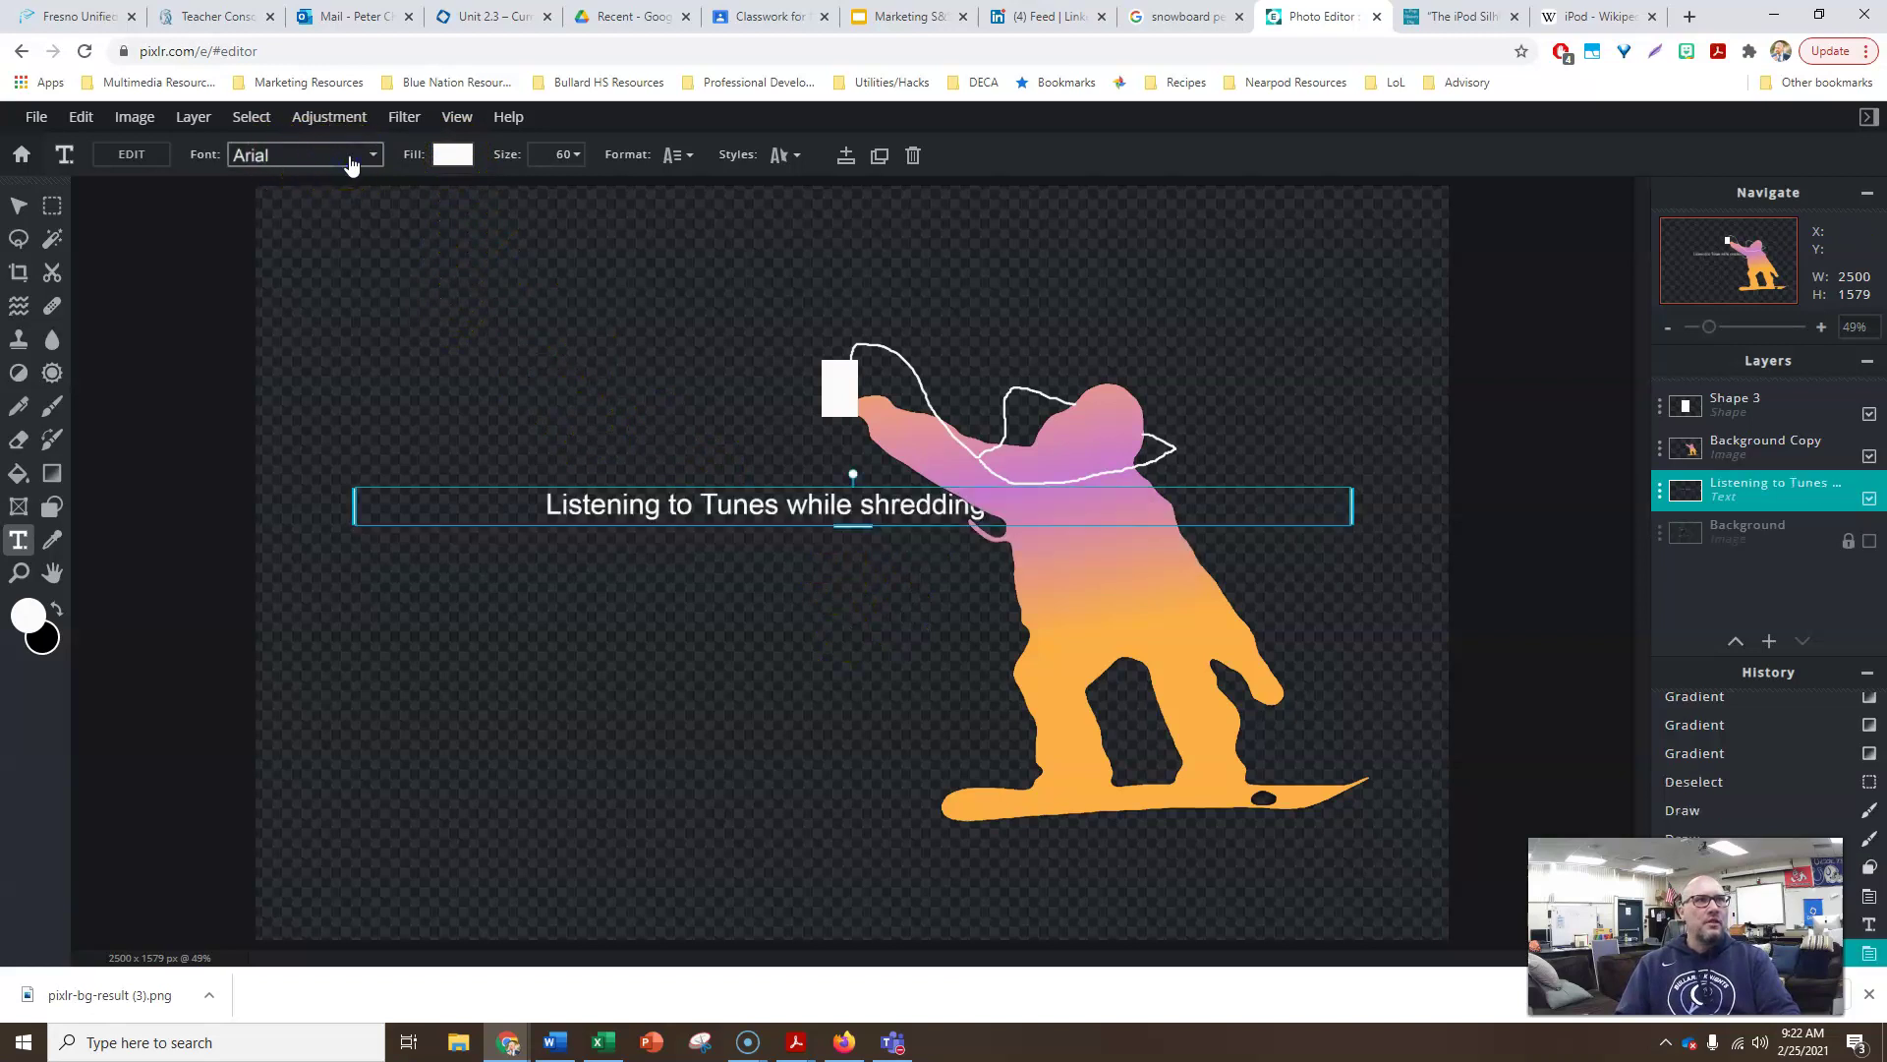
{"action": "left_click", "coordinate": [373, 160]}
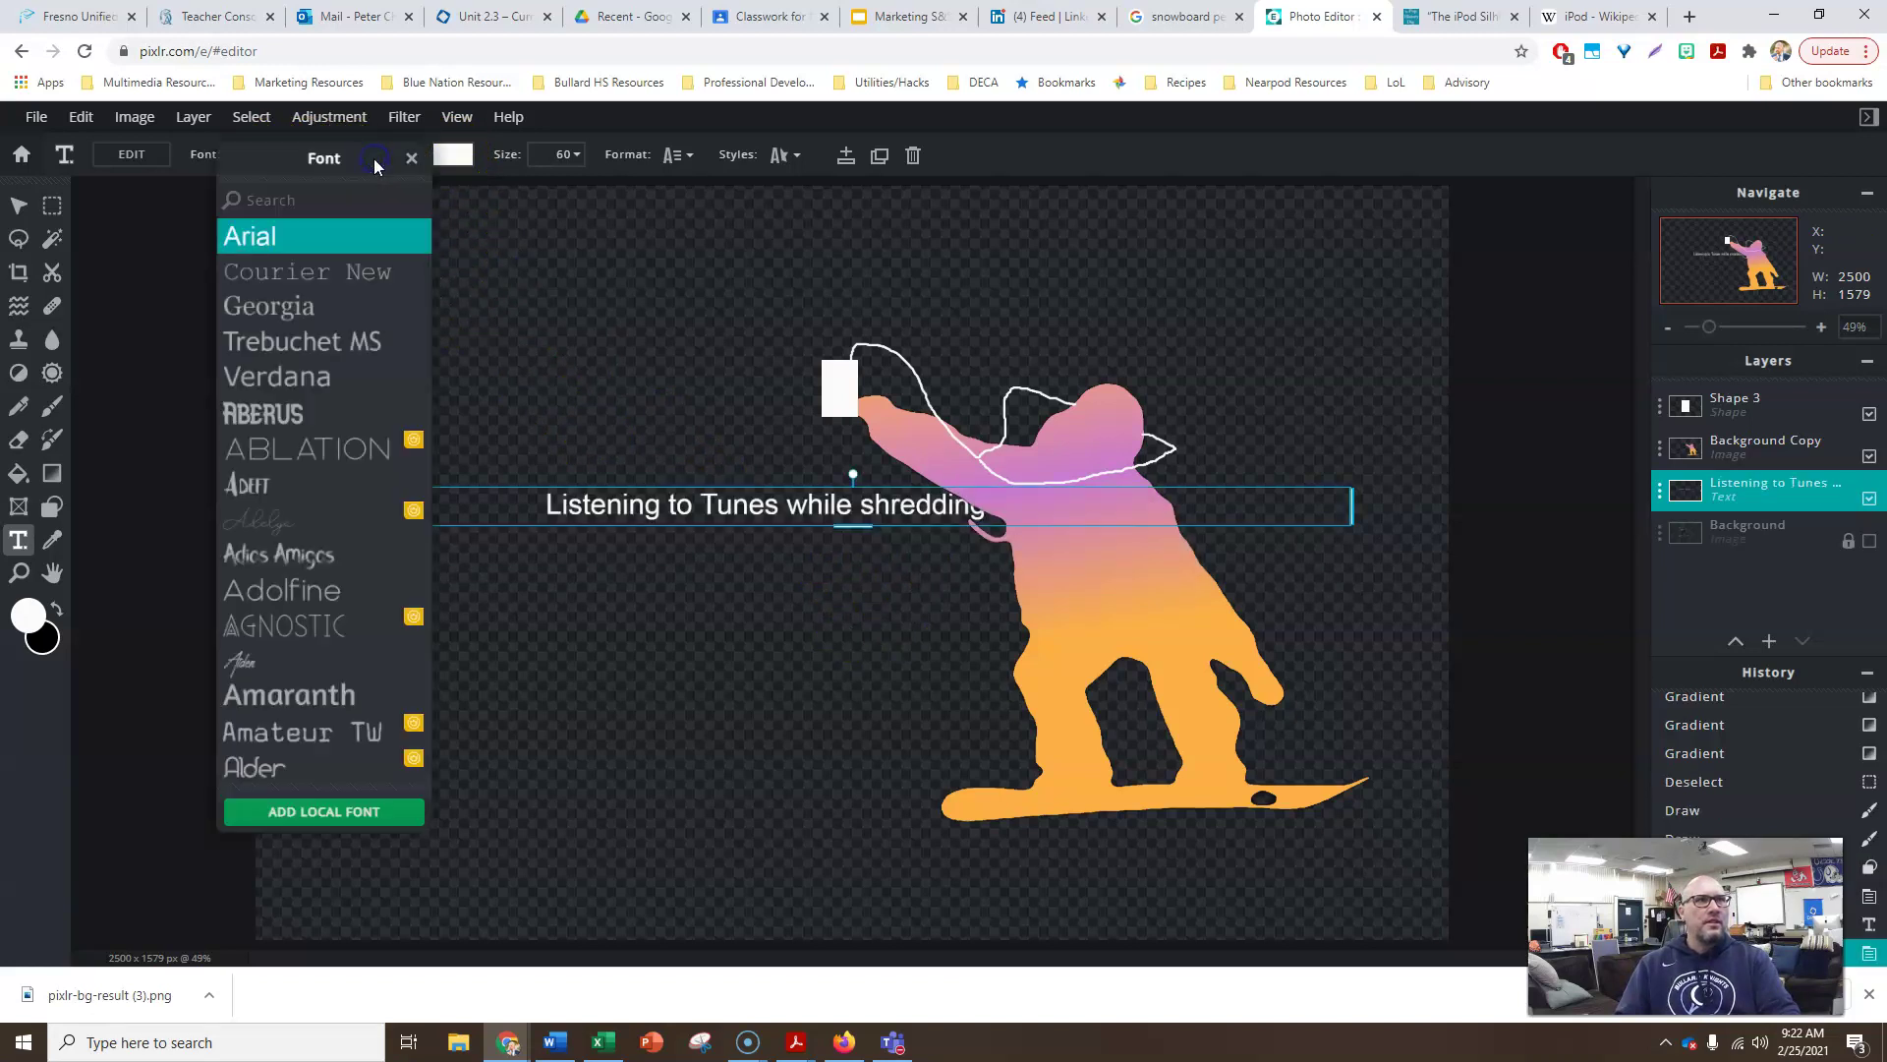
{"action": "left_click", "coordinate": [275, 634]}
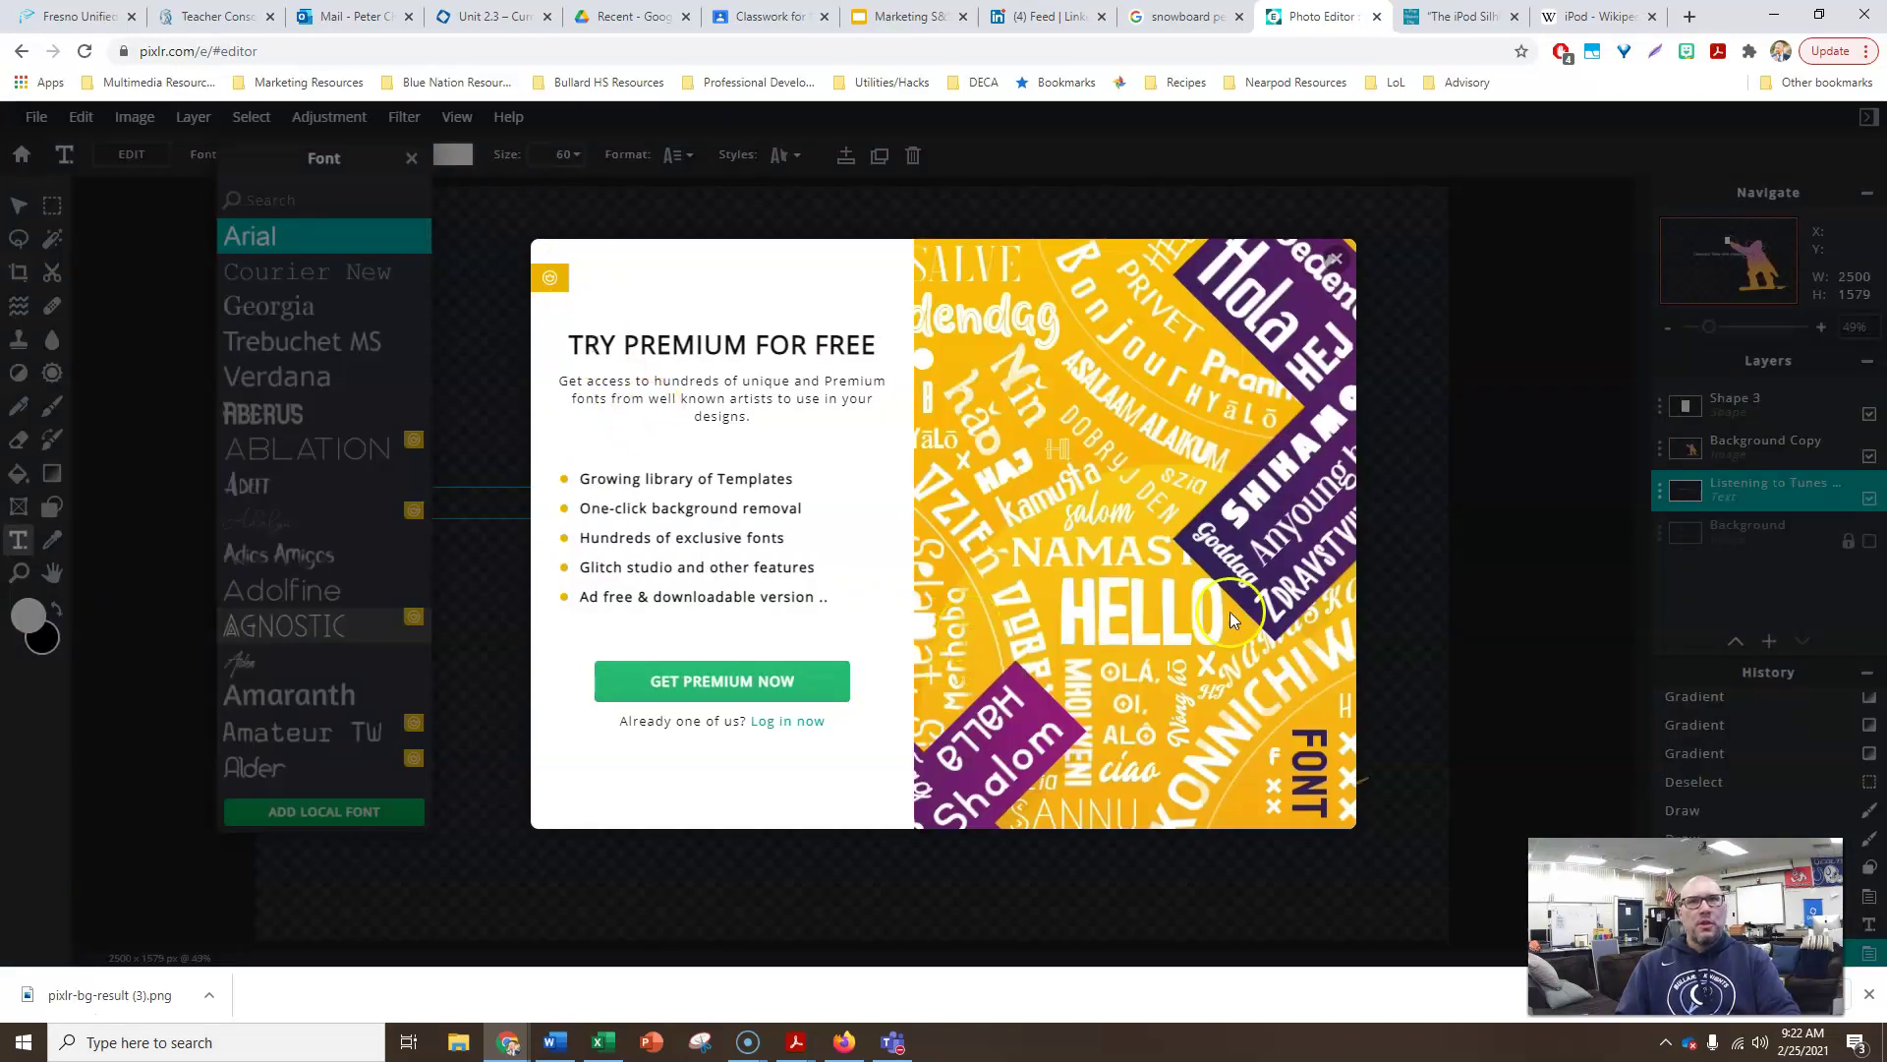
{"action": "left_click", "coordinate": [1343, 266]}
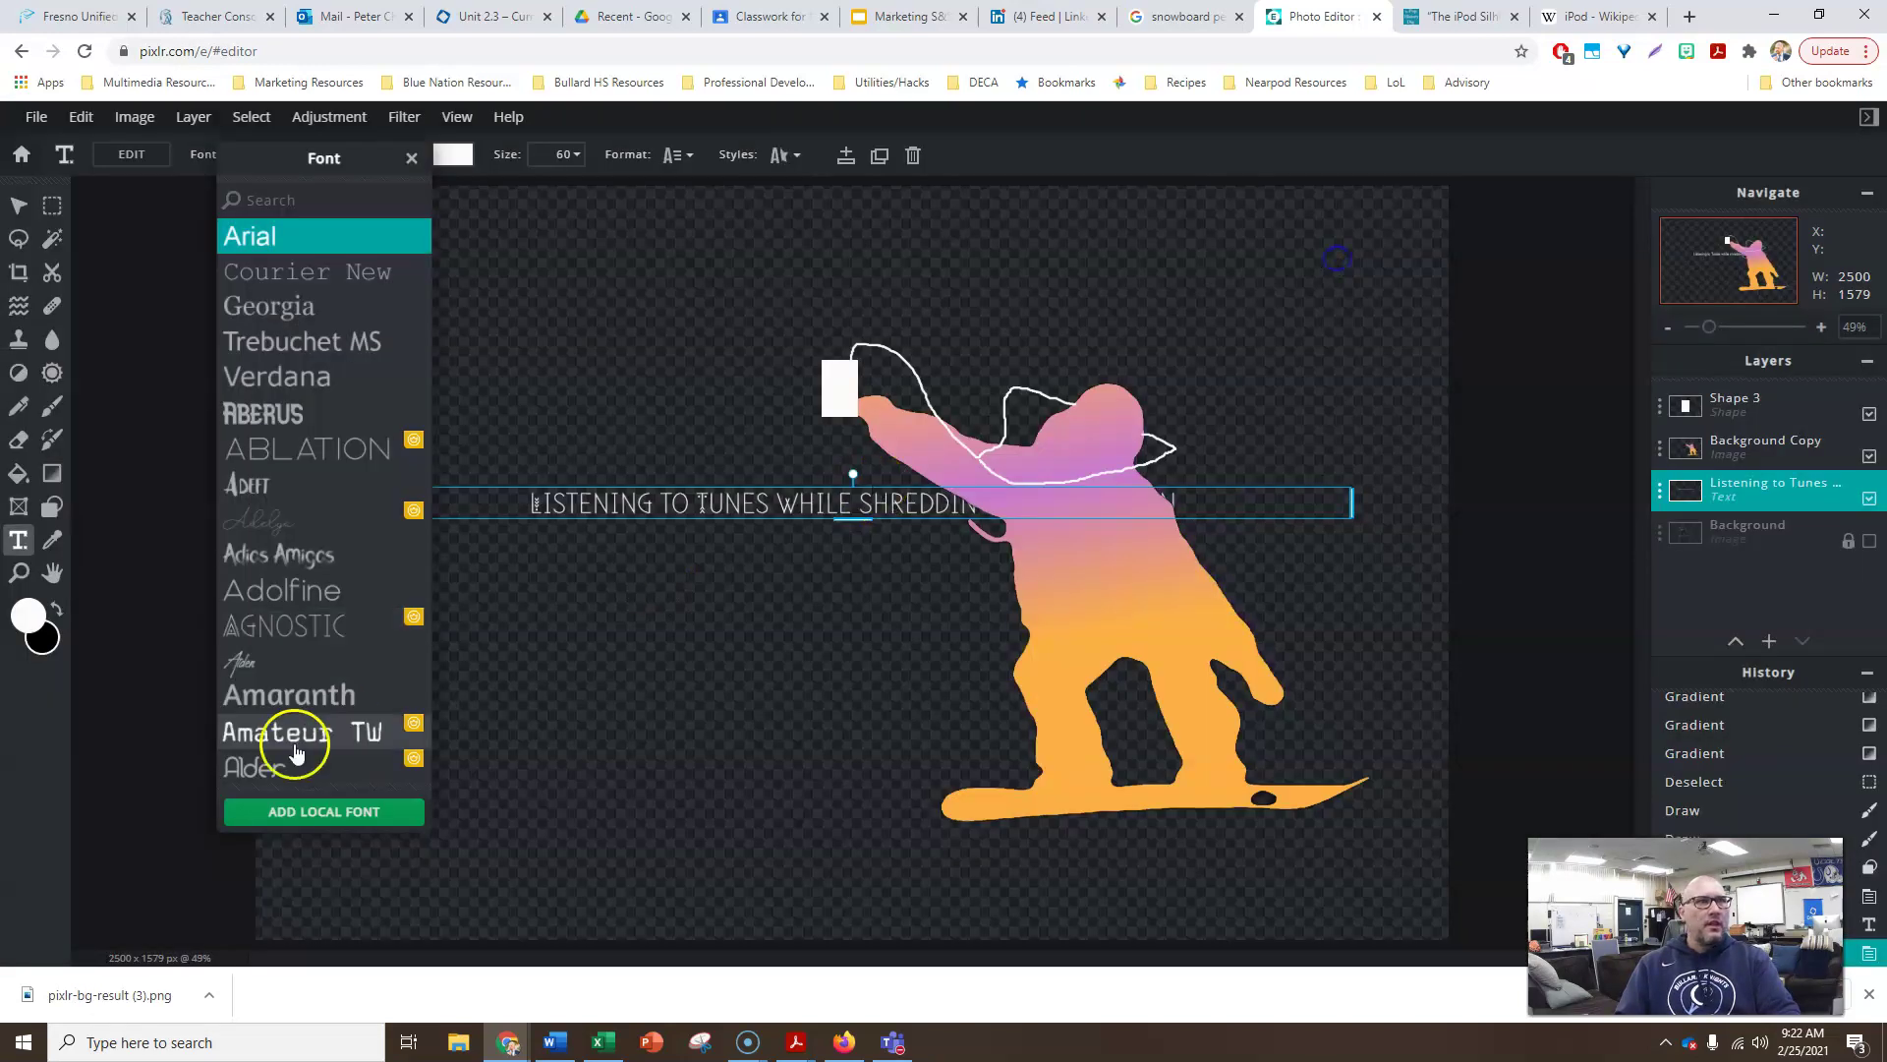
{"action": "scroll", "coordinate": [329, 580], "scroll_direction": "down", "scroll_amount": 3}
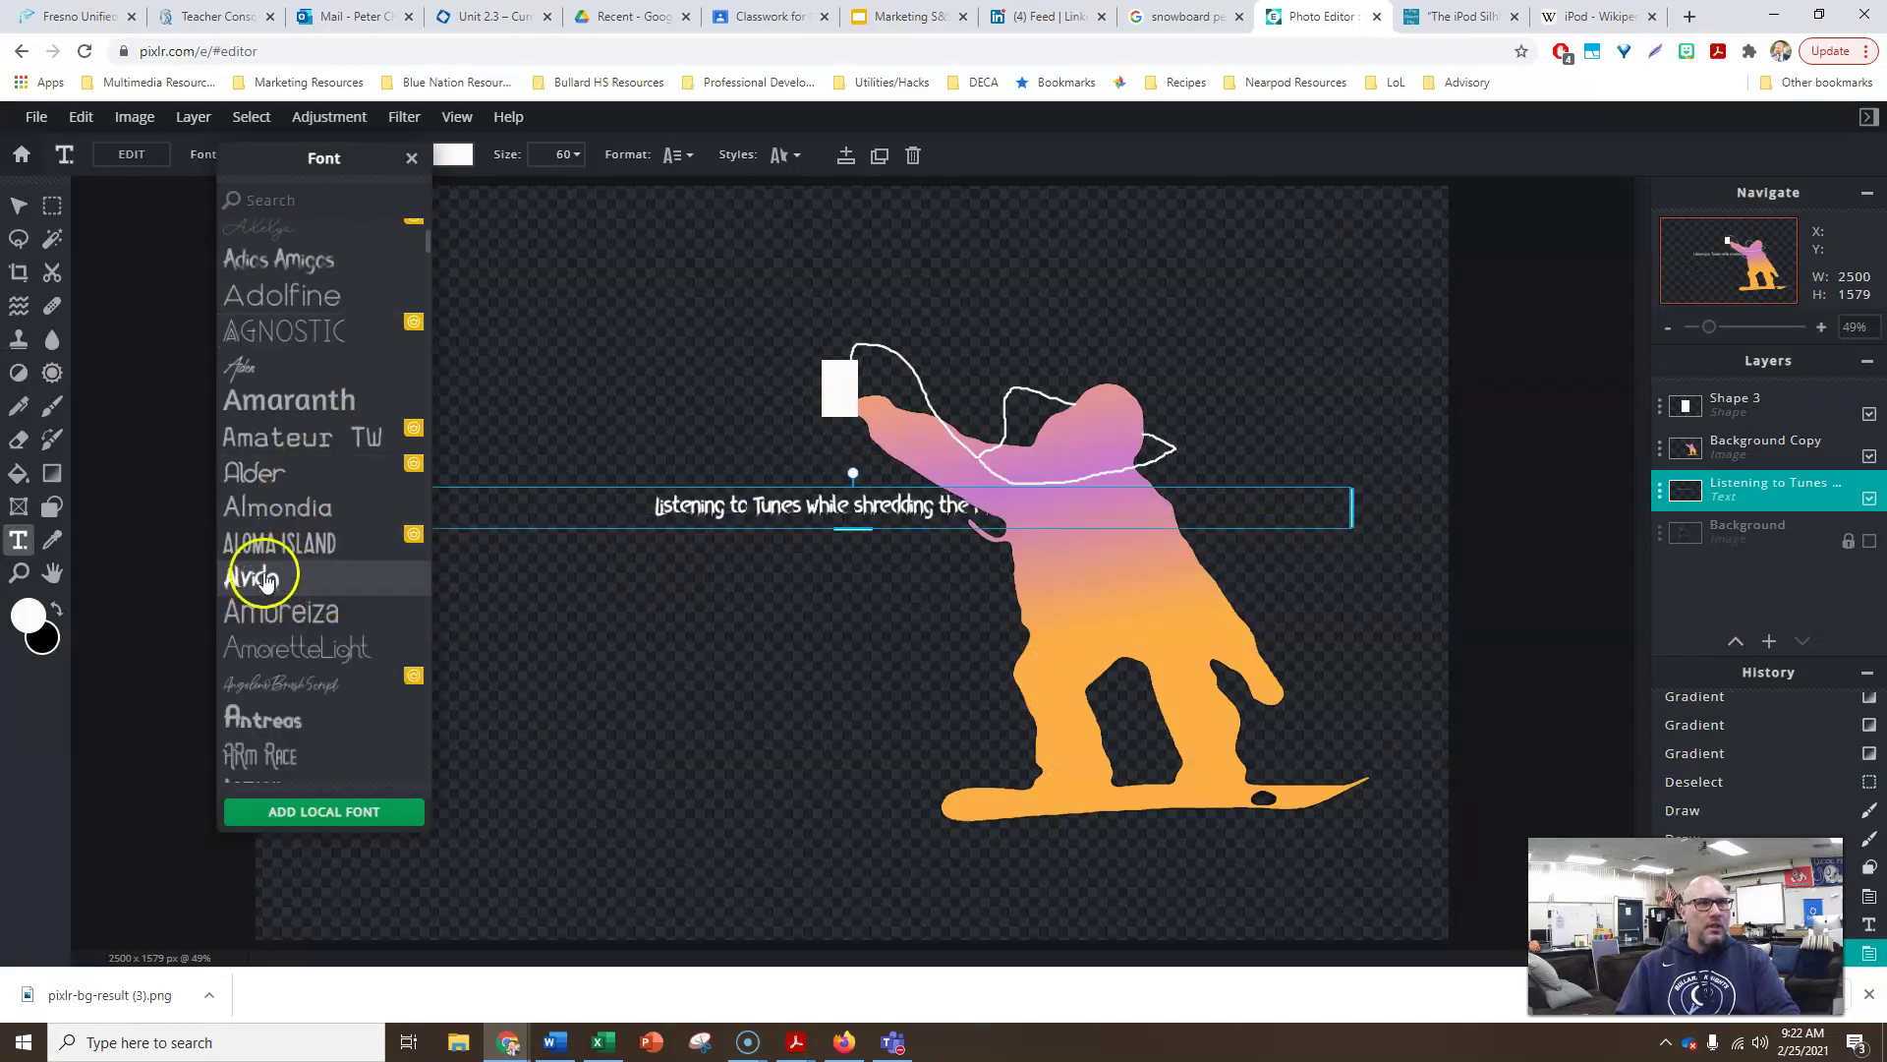
{"action": "scroll", "coordinate": [263, 609], "scroll_direction": "down", "scroll_amount": 1}
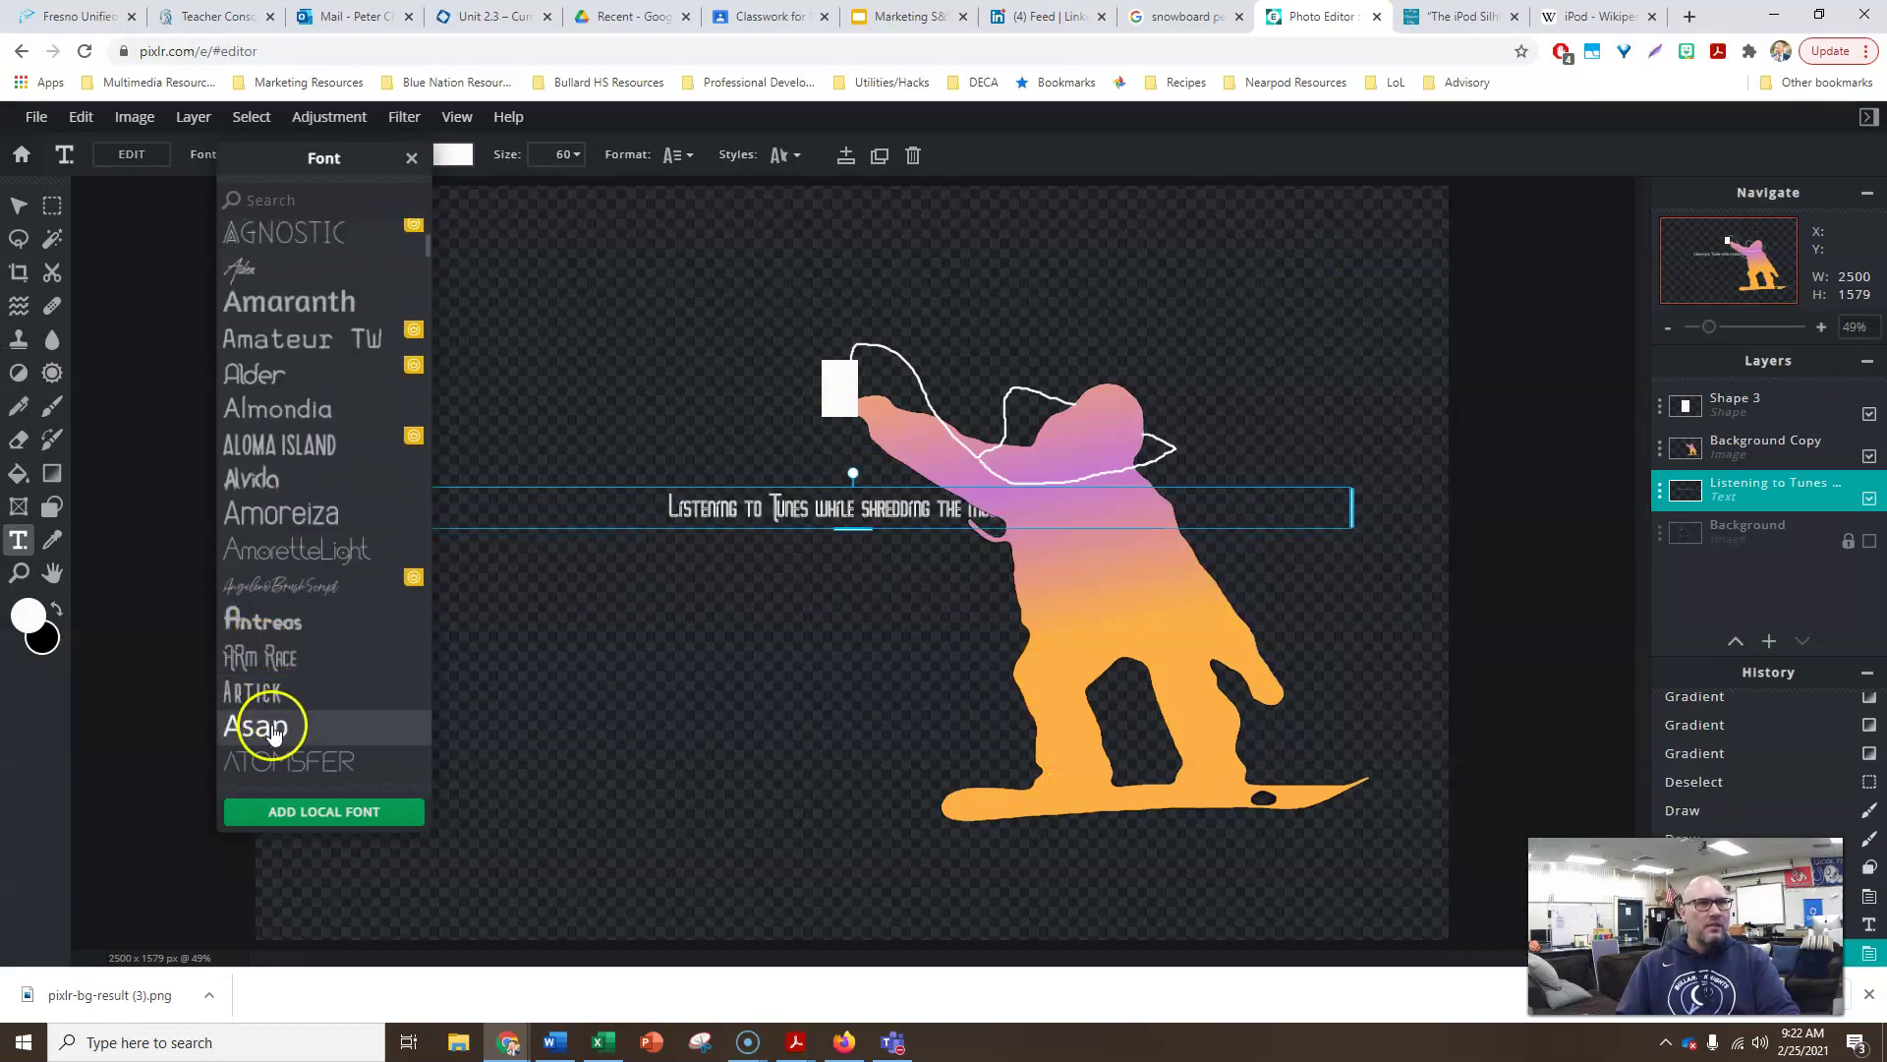
{"action": "left_click", "coordinate": [282, 666]}
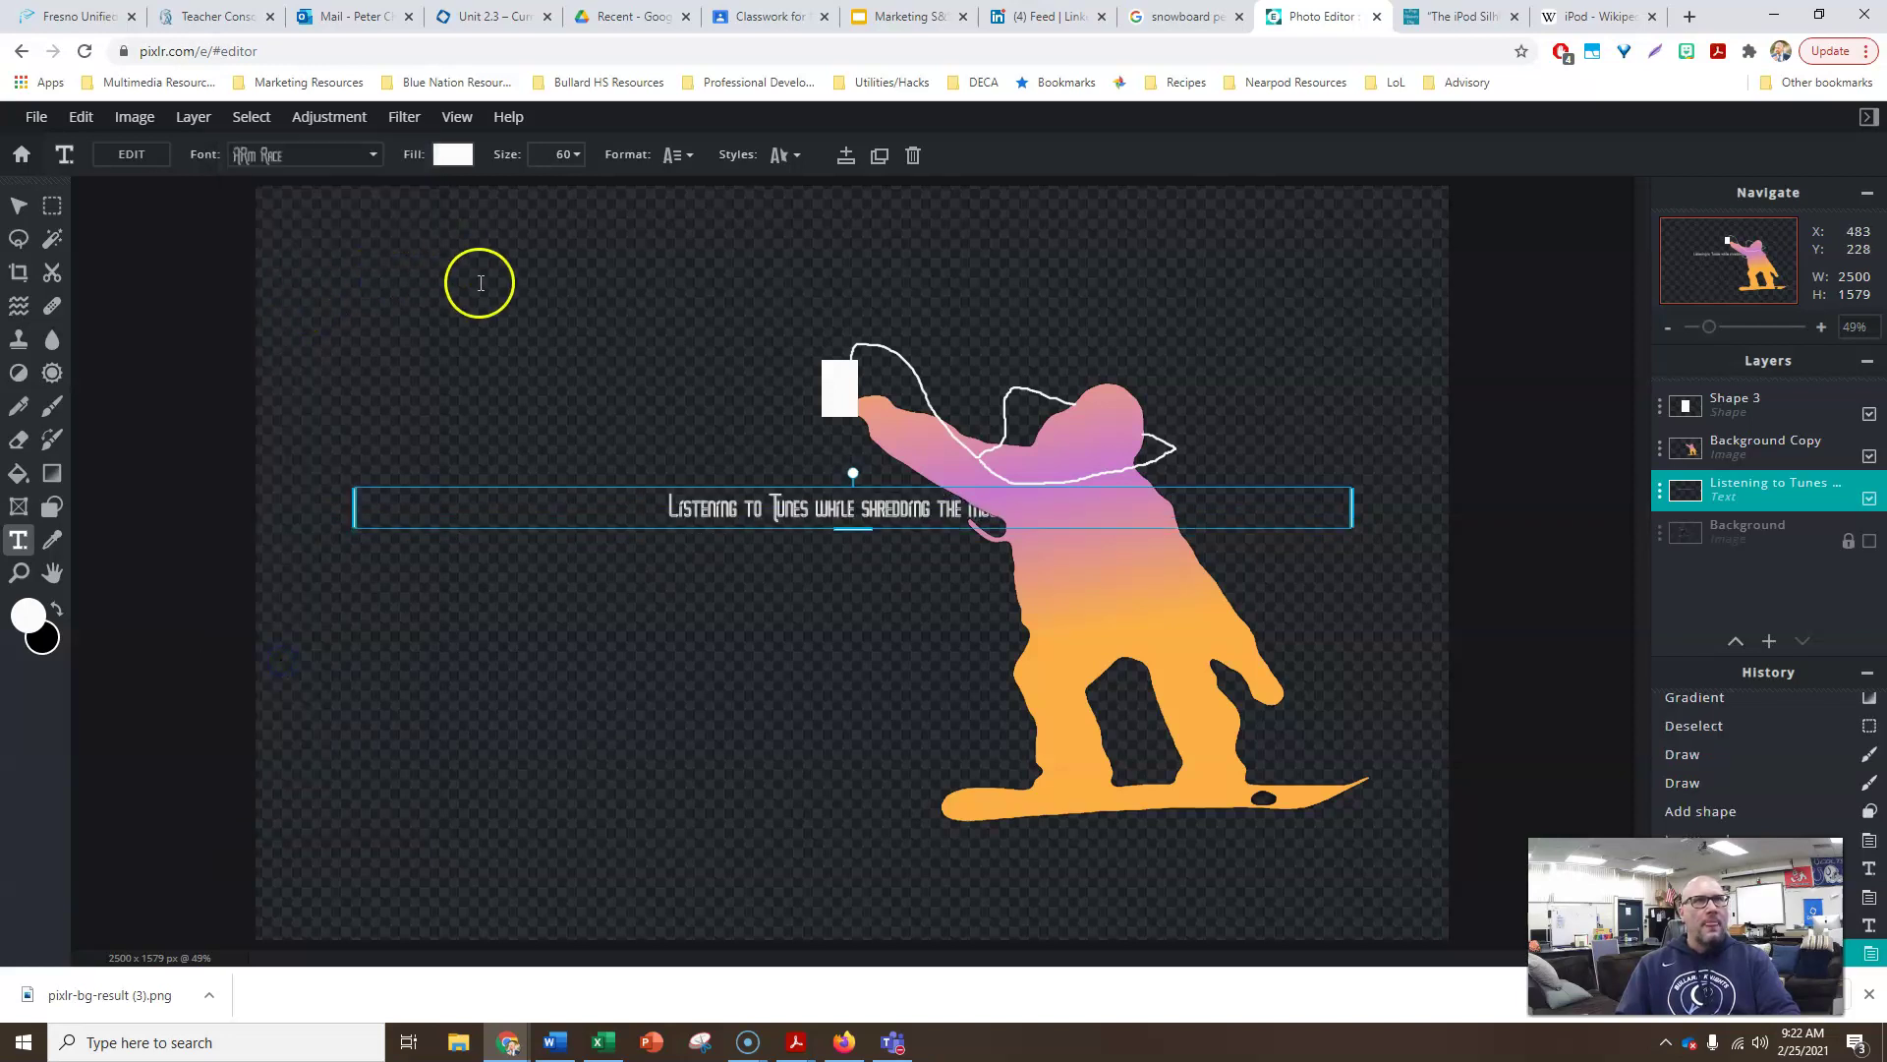
Move the slogan left so it clears the snowboarder's body, and set its size to 90.
{"action": "left_click_drag", "start_coordinate": [730, 510], "coordinate": [481, 500]}
{"action": "left_click", "coordinate": [577, 157]}
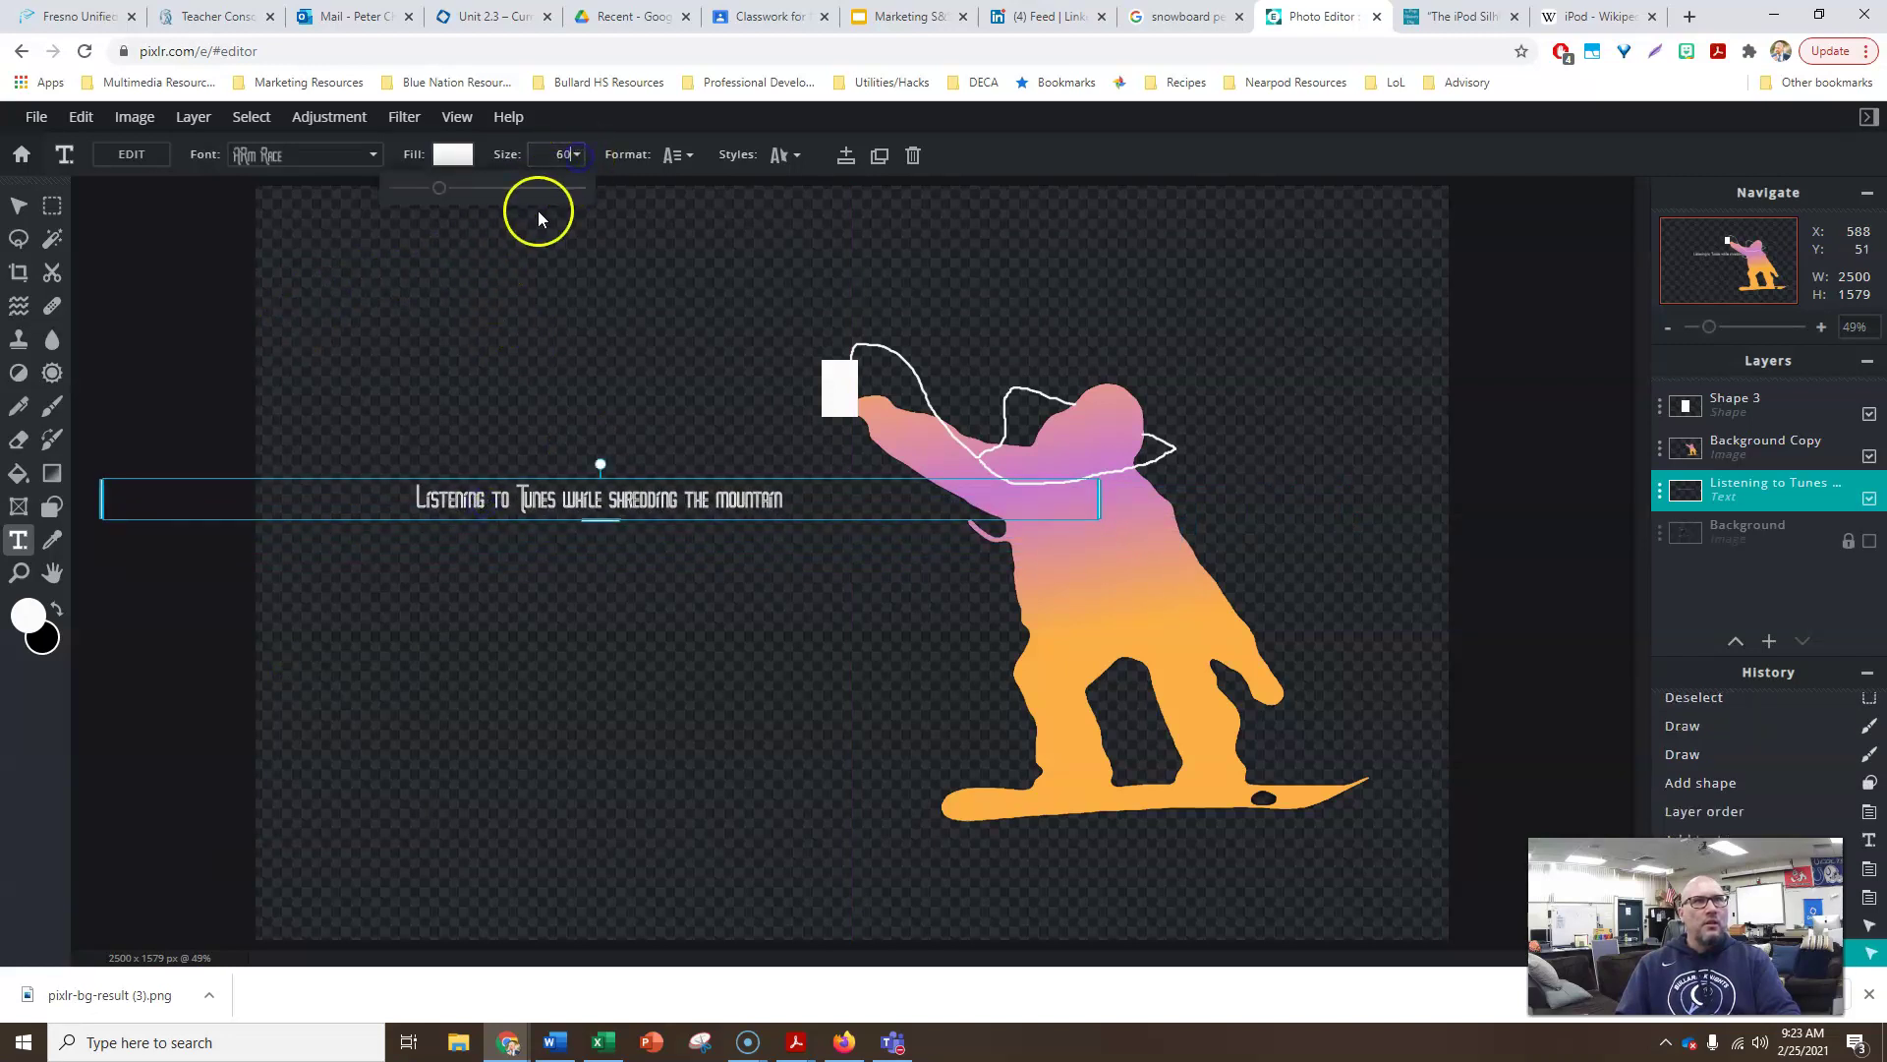
{"action": "left_click_drag", "start_coordinate": [440, 197], "coordinate": [466, 203]}
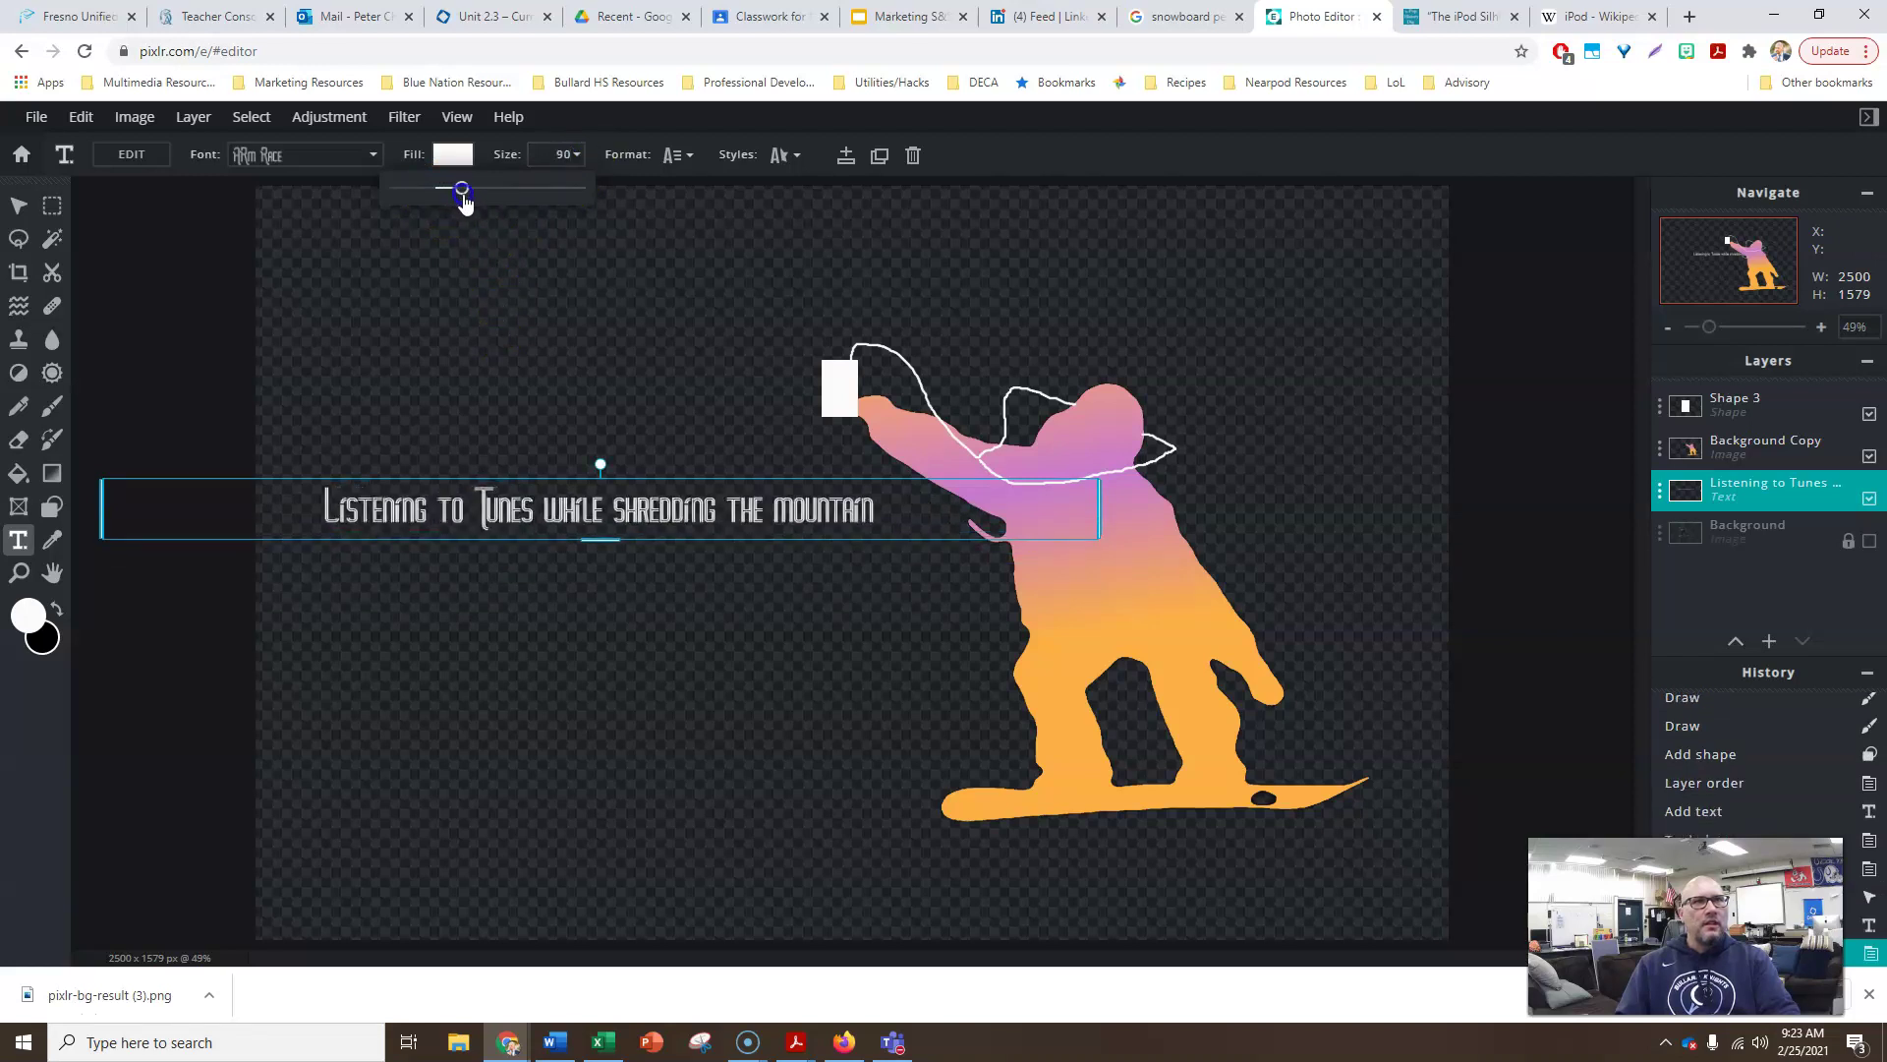
Set the slogan's letter spacing to 6, make it bold, and view the available text styles.
{"action": "left_click", "coordinate": [689, 157]}
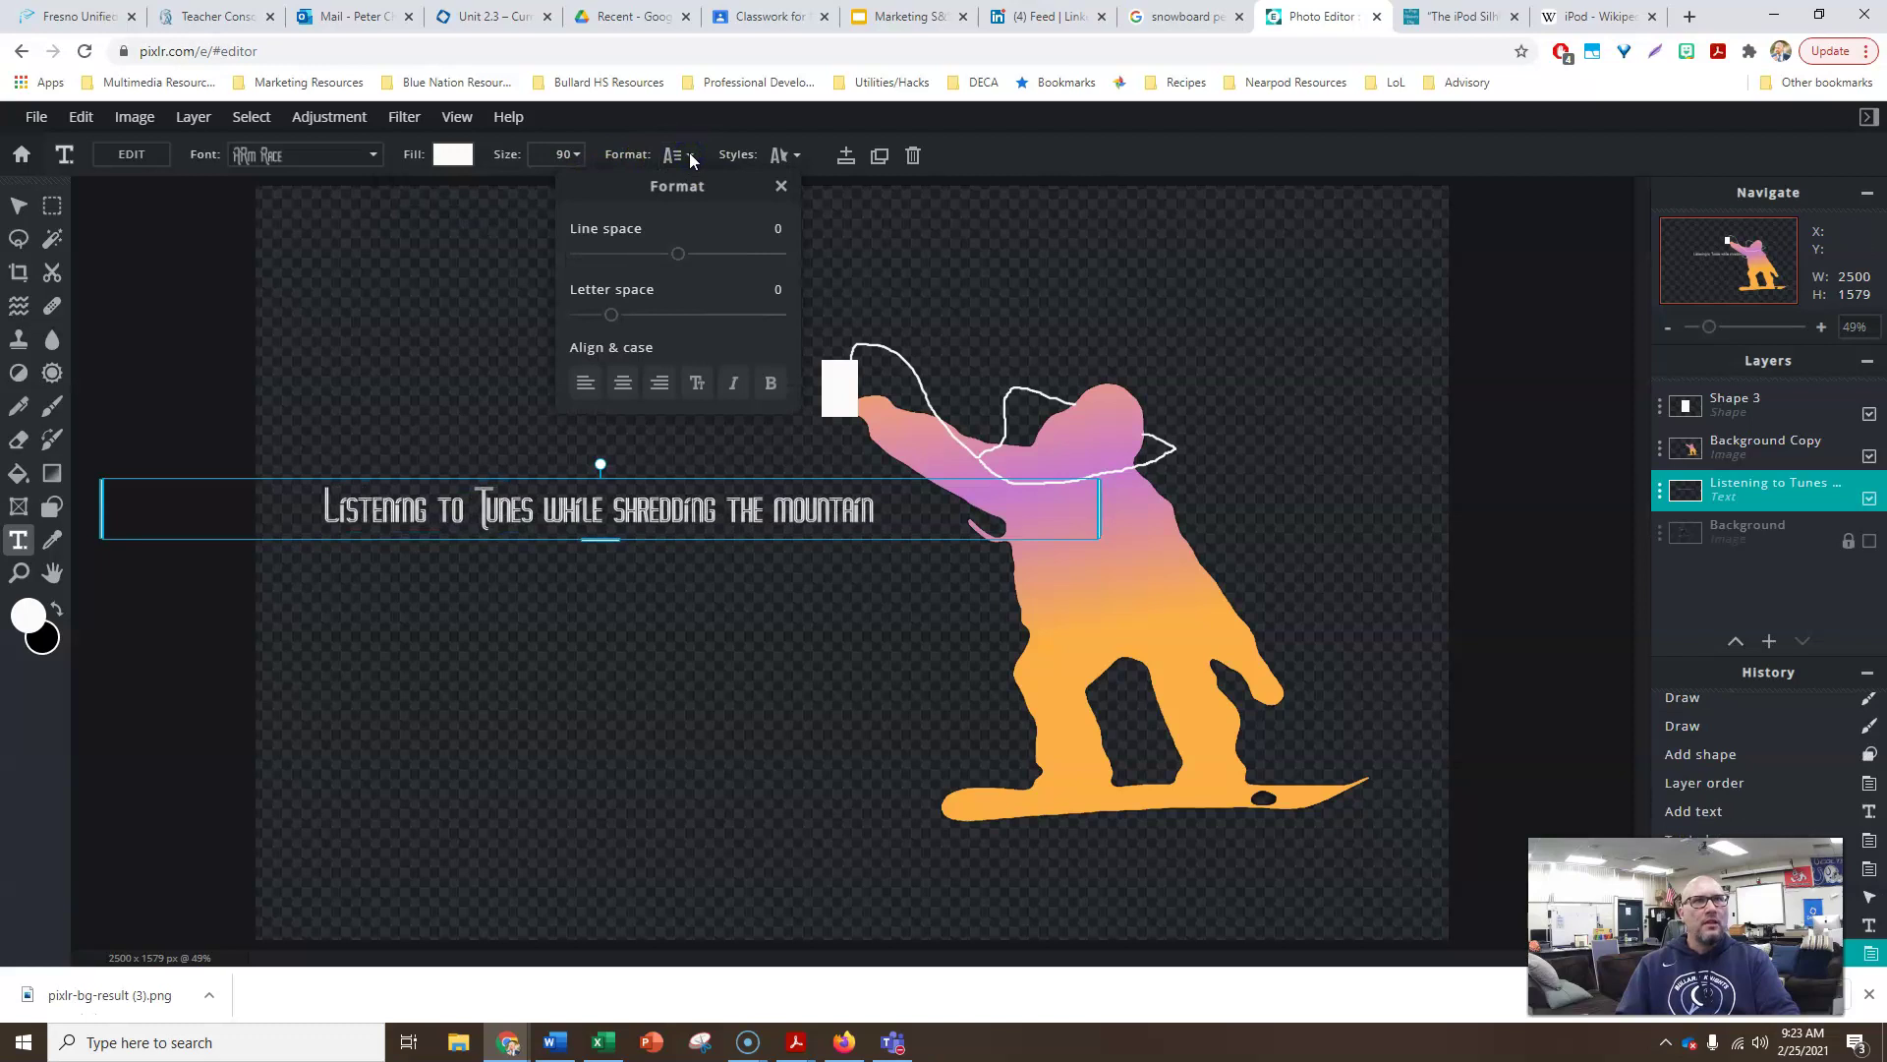
{"action": "left_click_drag", "start_coordinate": [617, 323], "coordinate": [624, 324]}
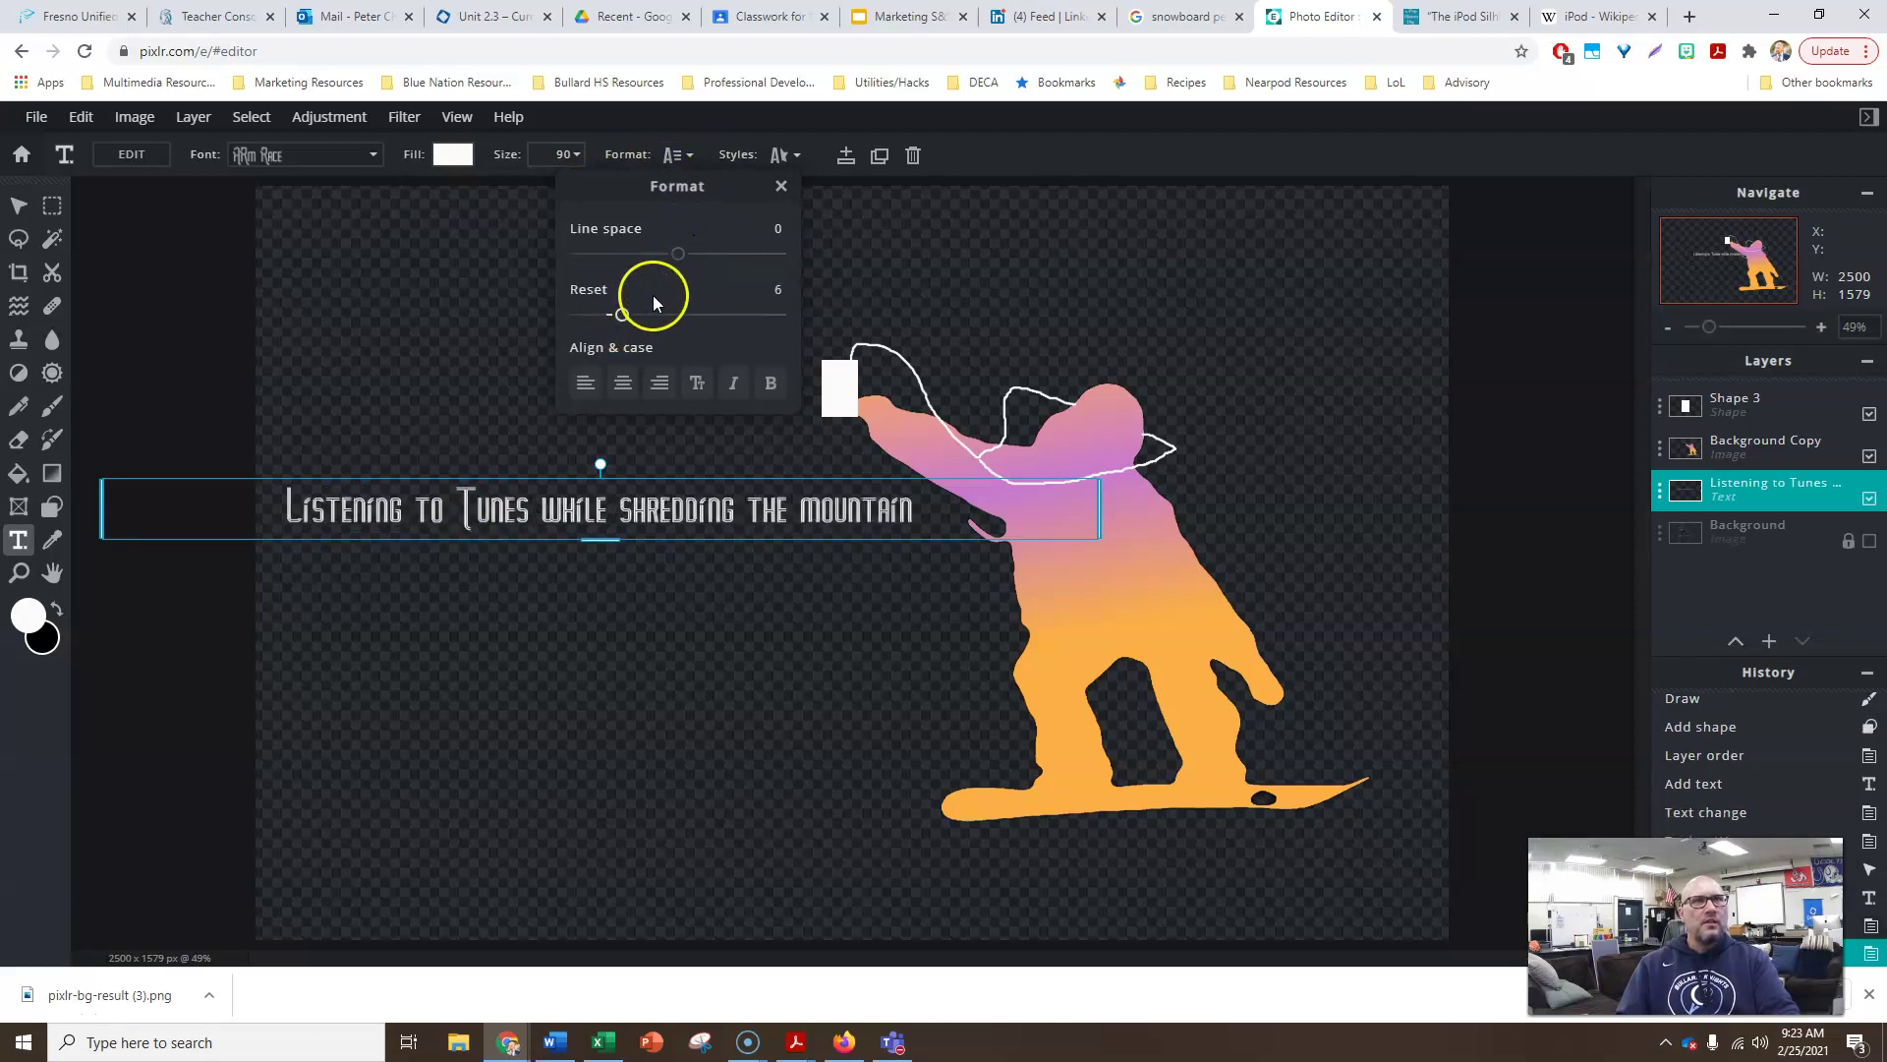
{"action": "left_click", "coordinate": [770, 385]}
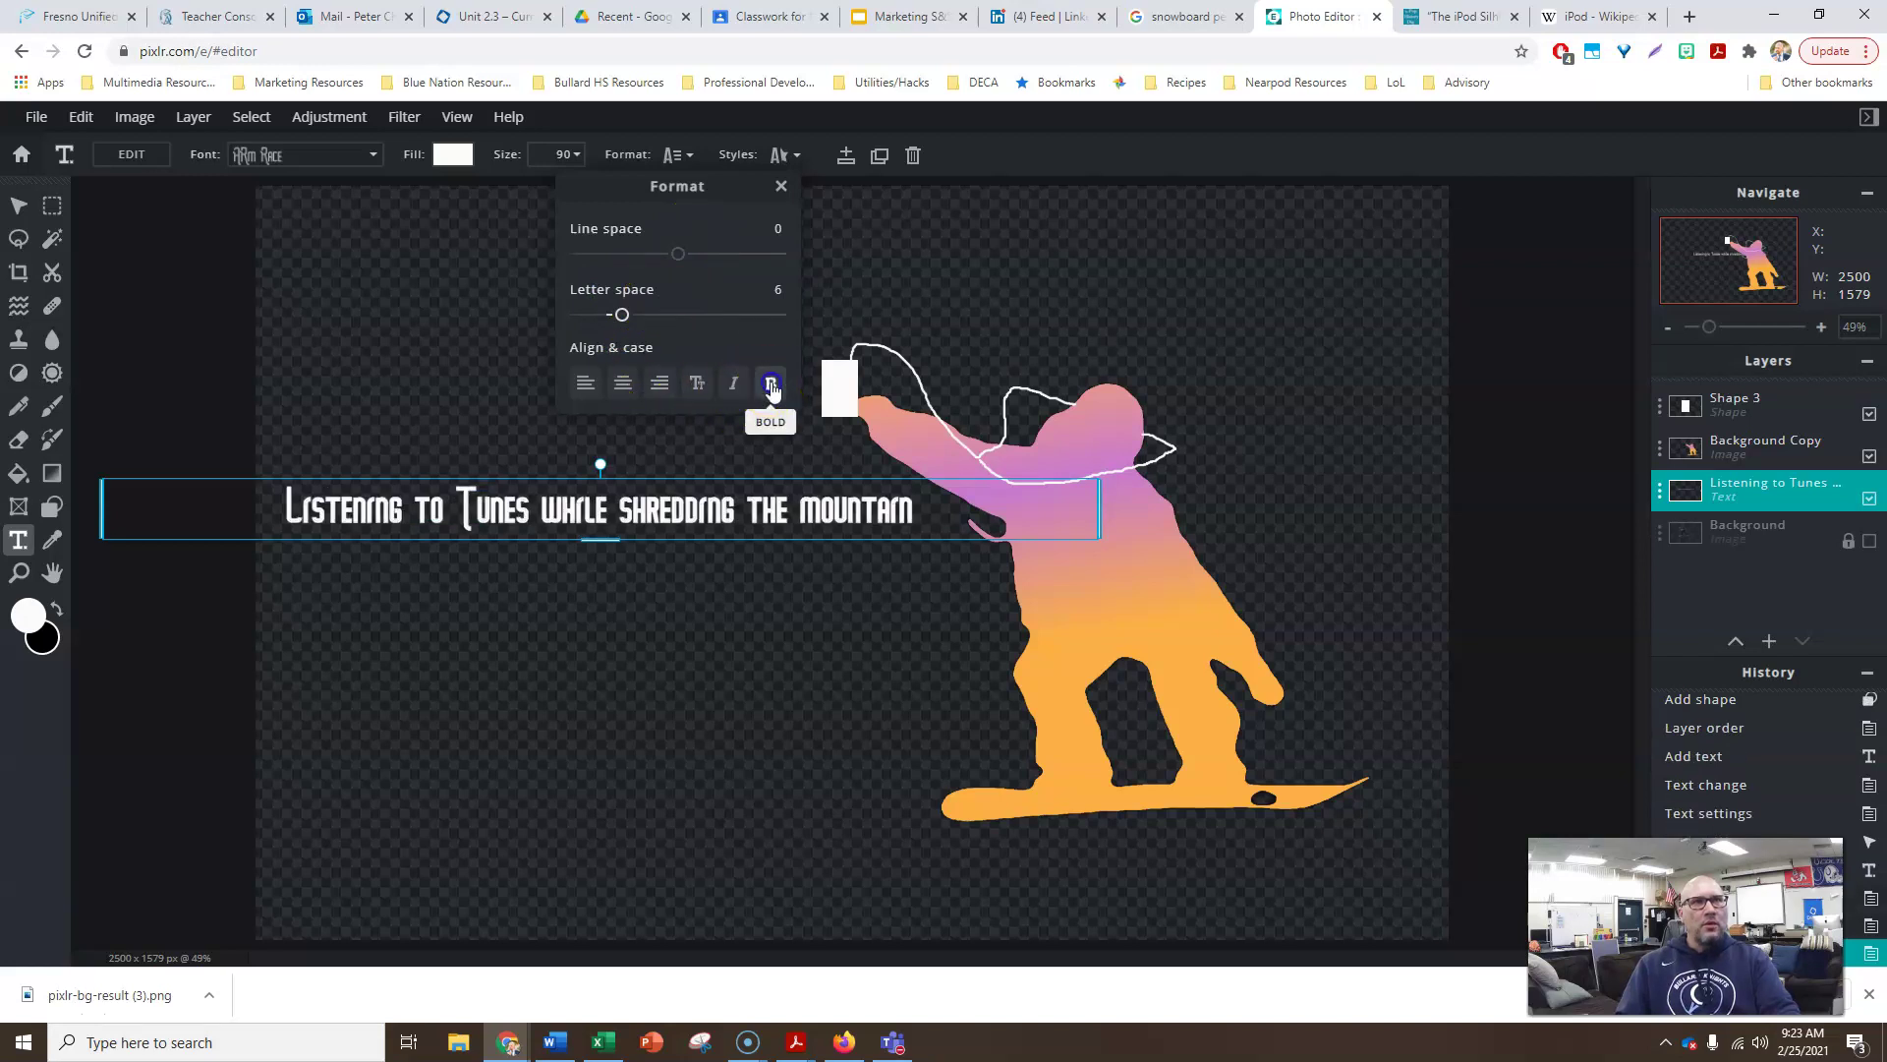
{"action": "left_click", "coordinate": [790, 160]}
{"action": "left_click", "coordinate": [797, 159]}
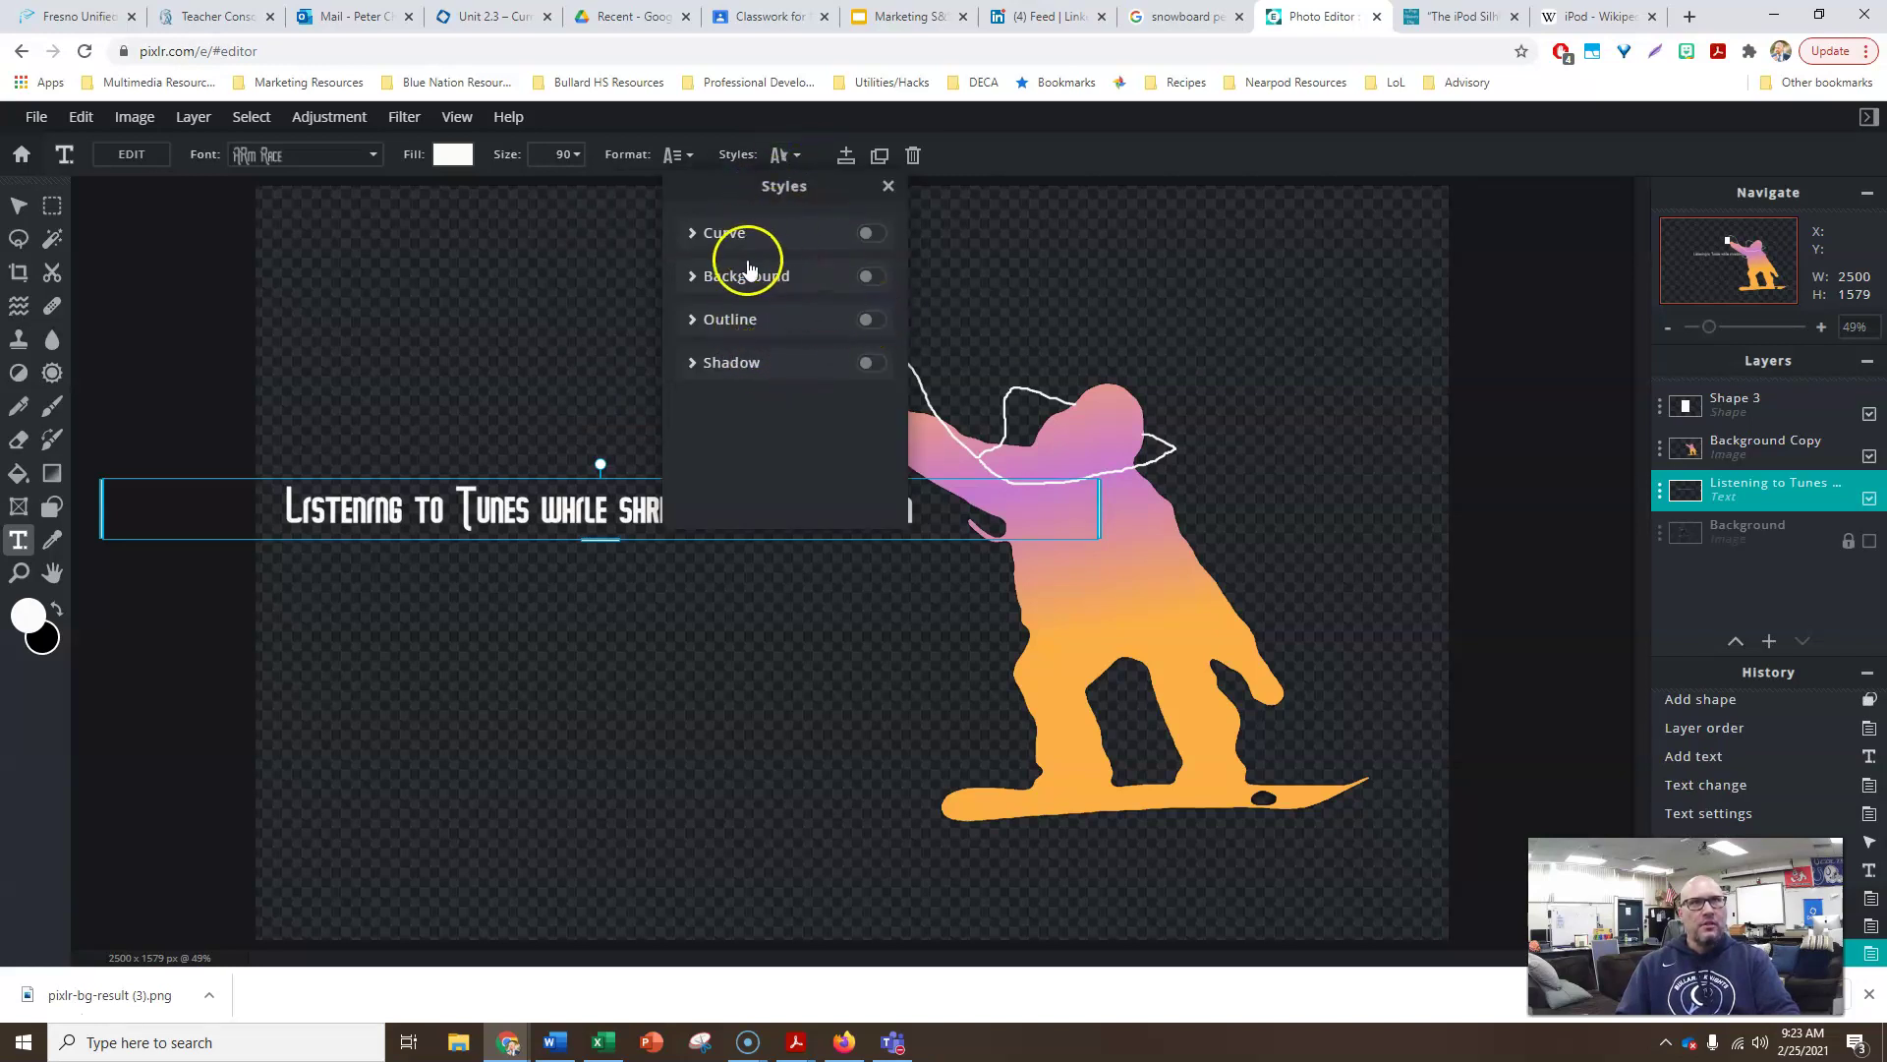
Change the slogan's fill to the blue-gold-blue linear gradient preset.
{"action": "left_click", "coordinate": [453, 157]}
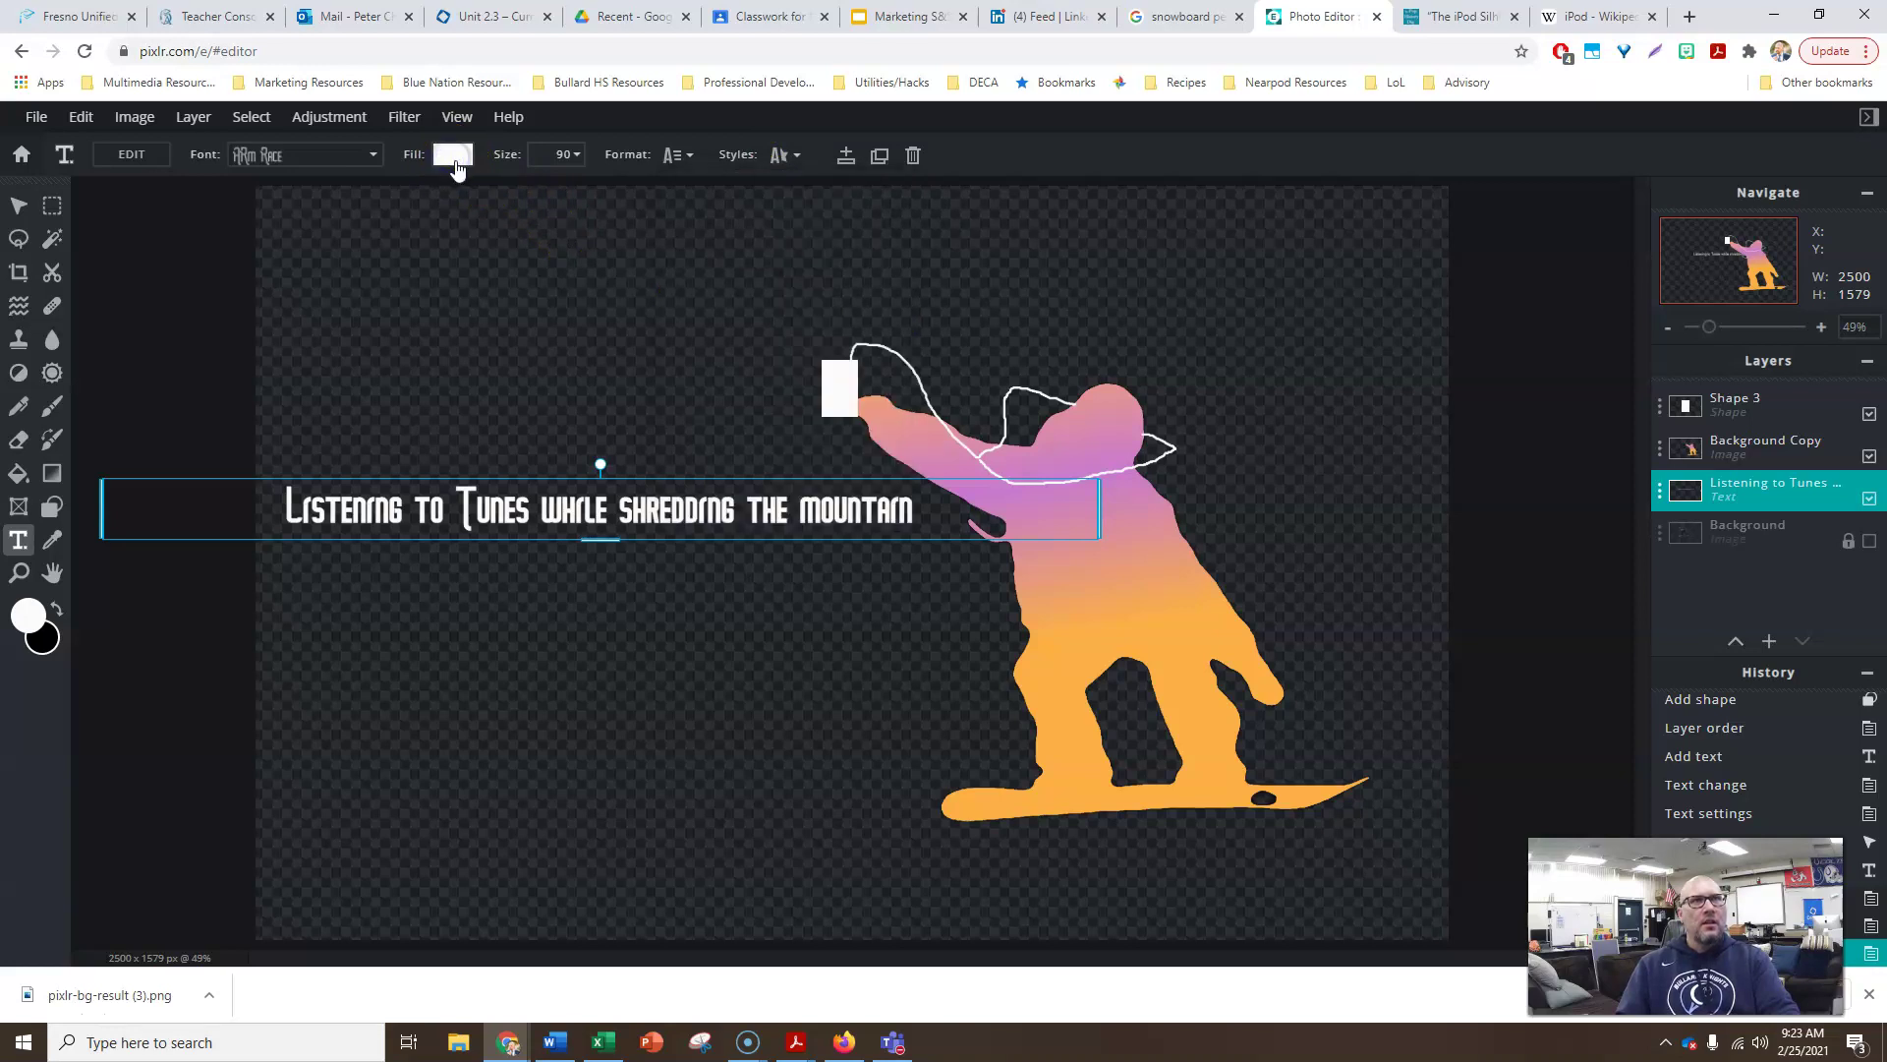
{"action": "left_click", "coordinate": [455, 160]}
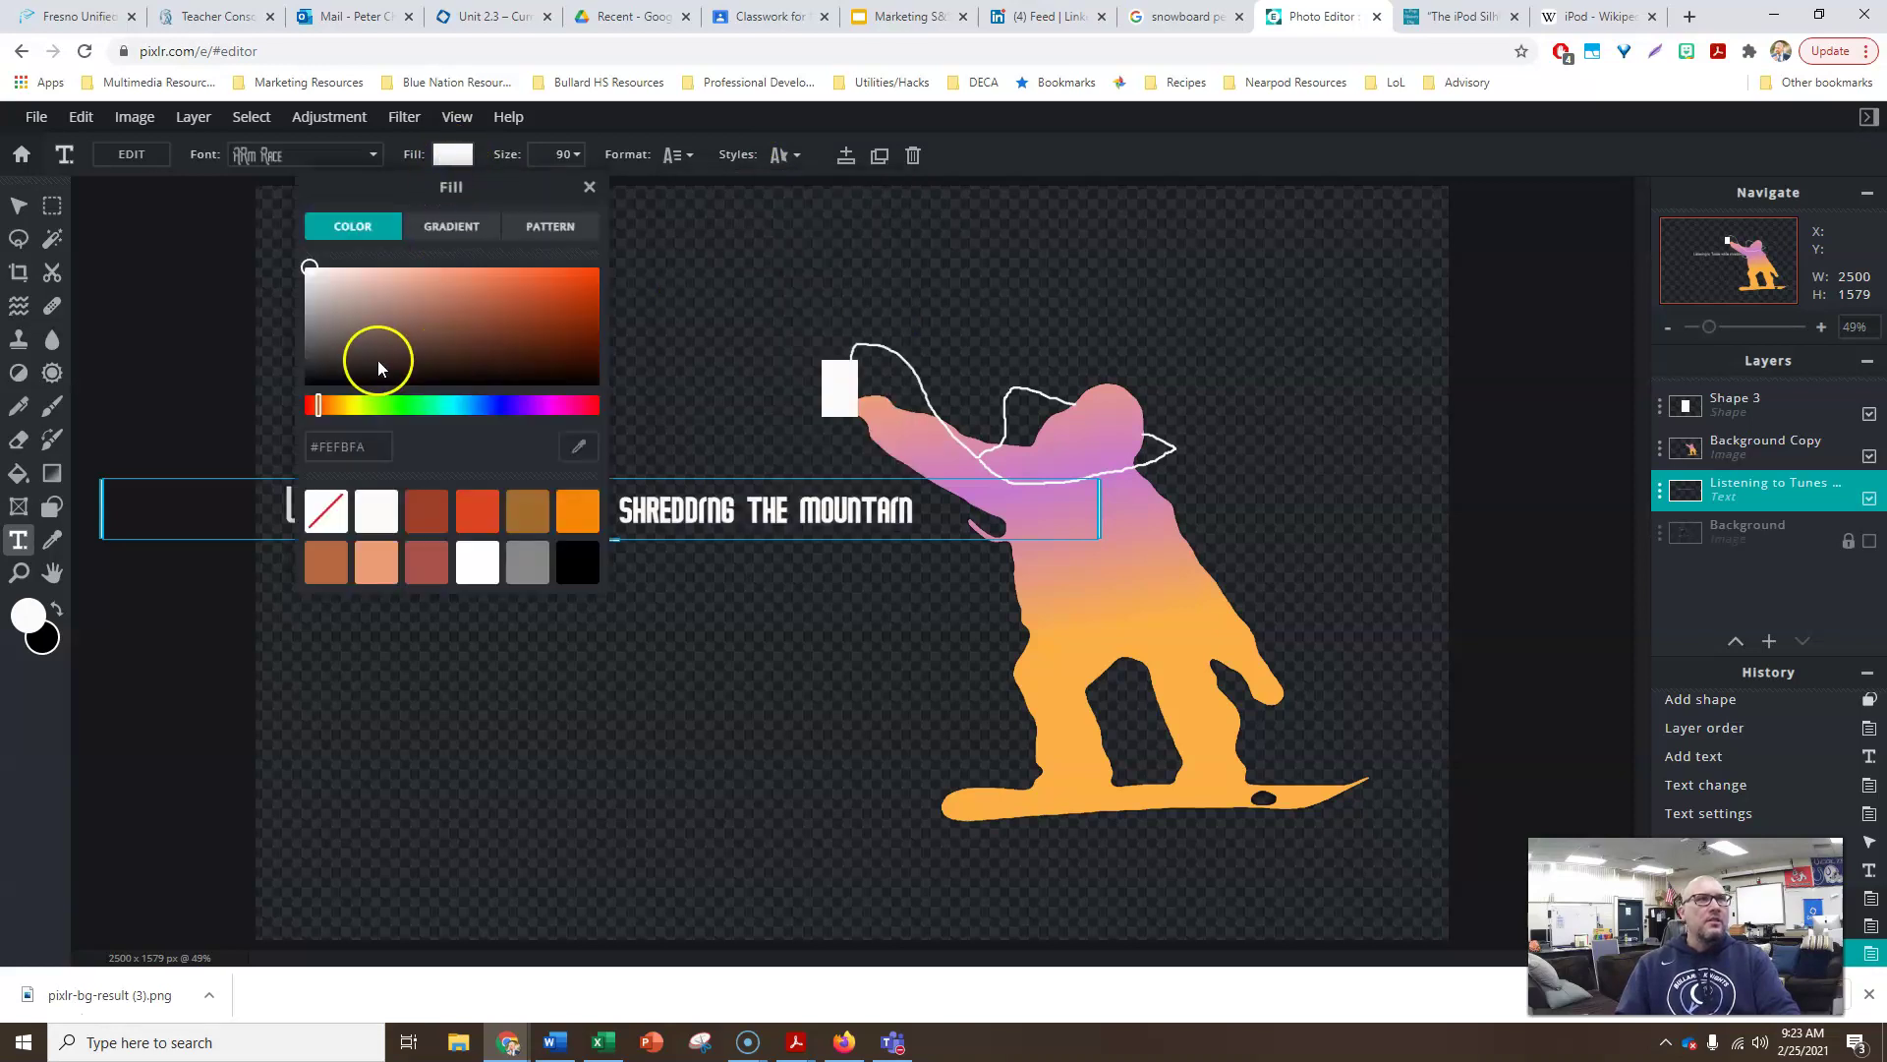
{"action": "left_click", "coordinate": [480, 406]}
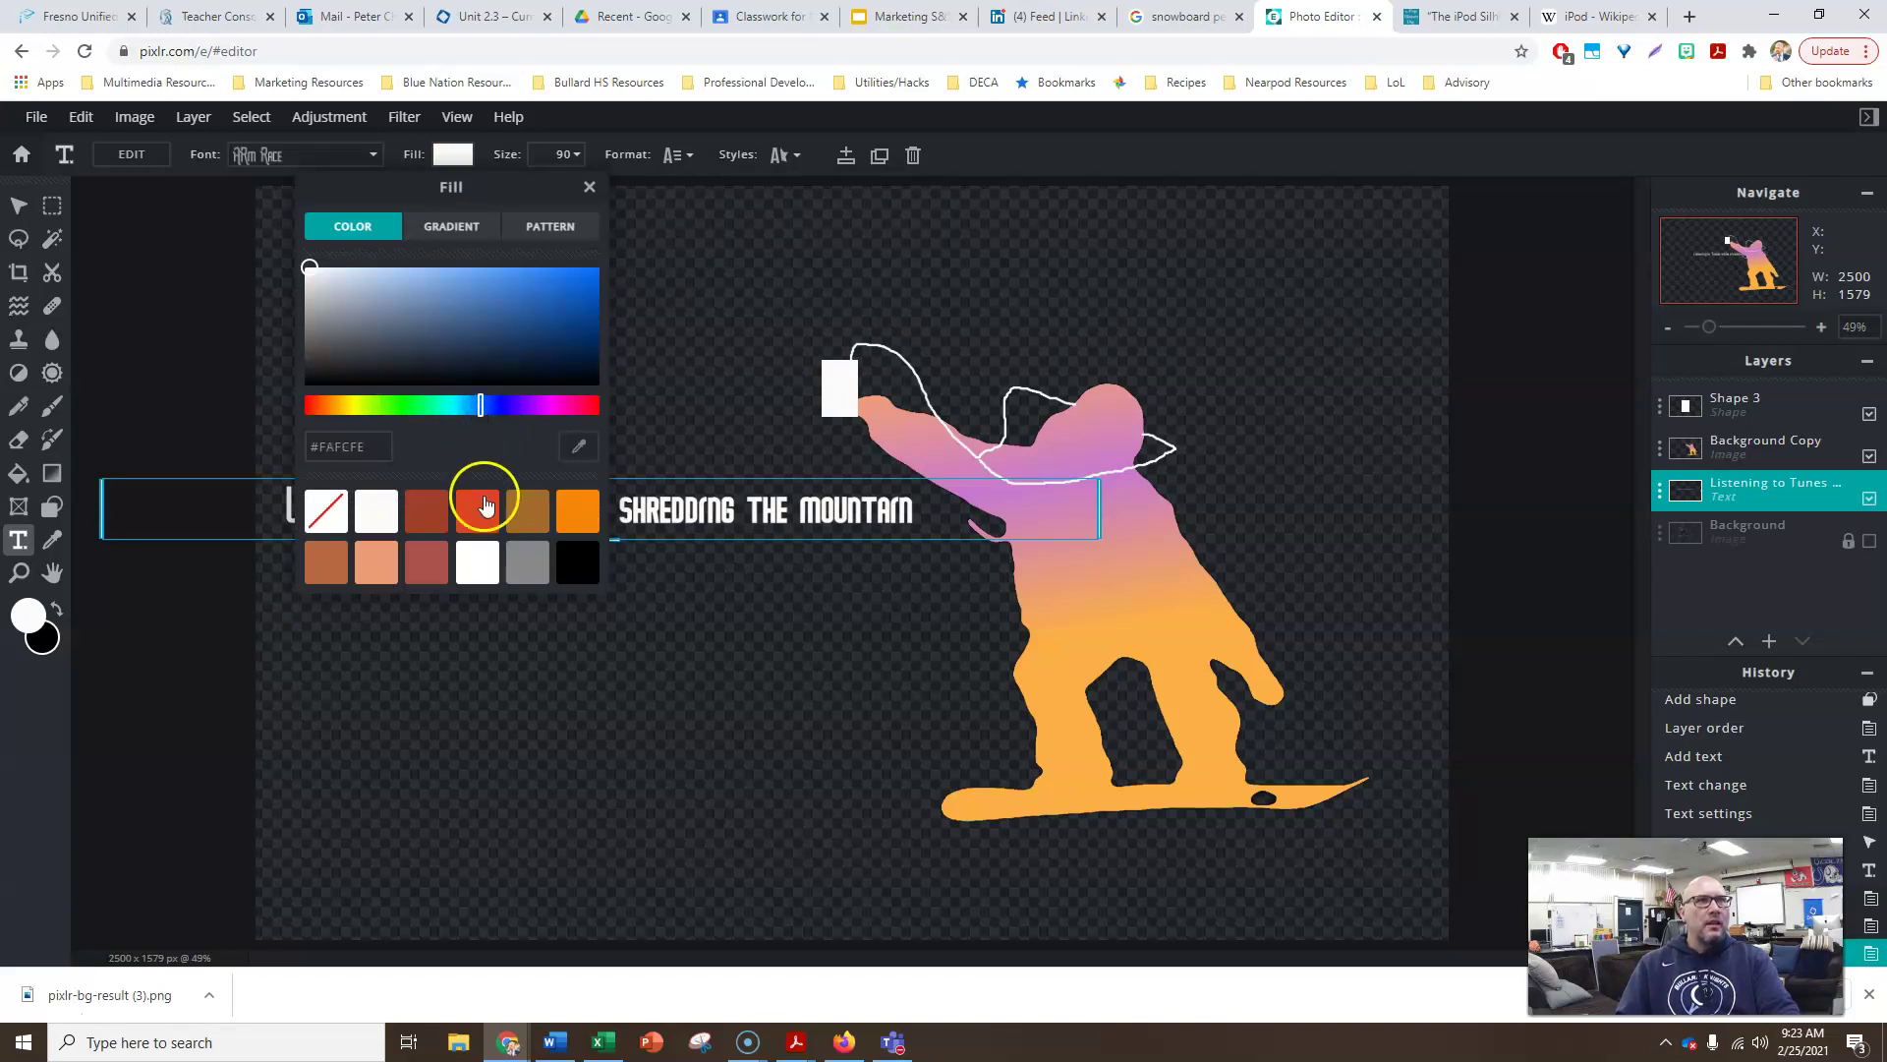
{"action": "left_click", "coordinate": [457, 246]}
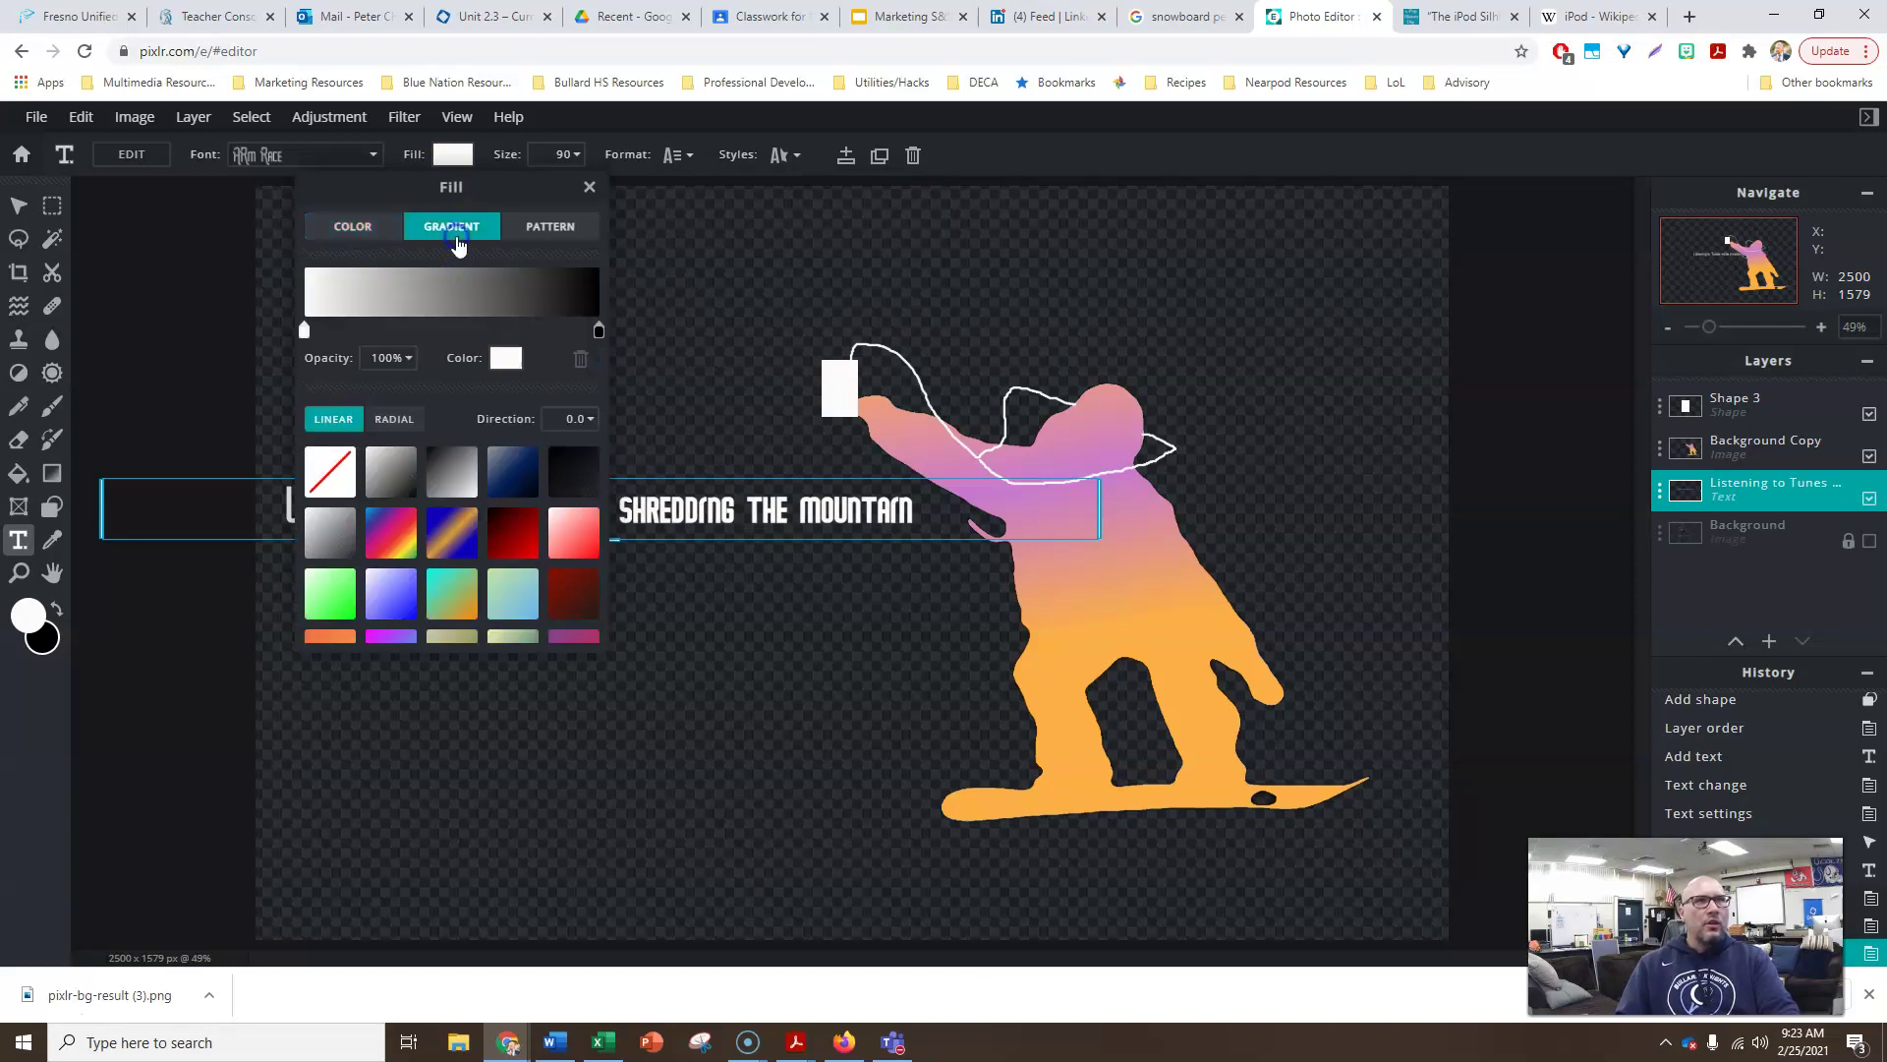
{"action": "scroll", "coordinate": [446, 543], "scroll_direction": "down", "scroll_amount": 2}
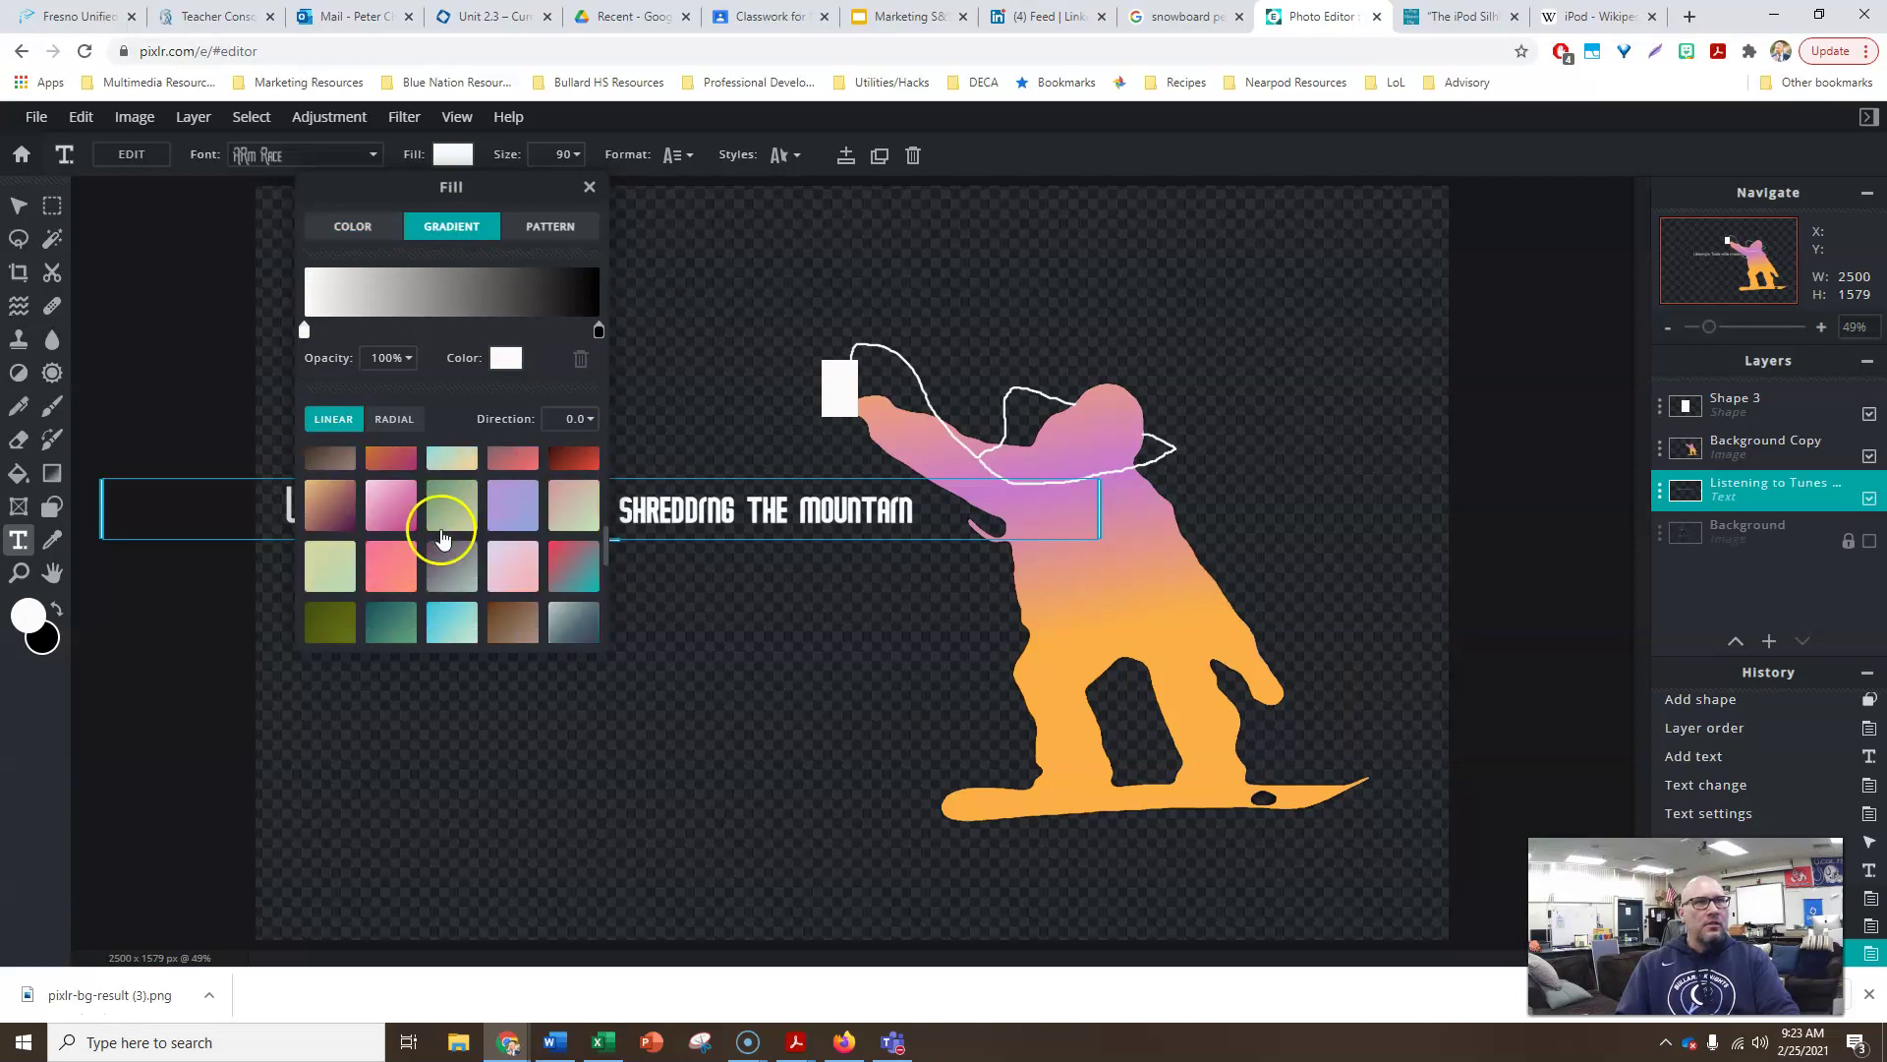
{"action": "scroll", "coordinate": [445, 551], "scroll_direction": "down", "scroll_amount": 3}
{"action": "scroll", "coordinate": [446, 551], "scroll_direction": "up", "scroll_amount": 5}
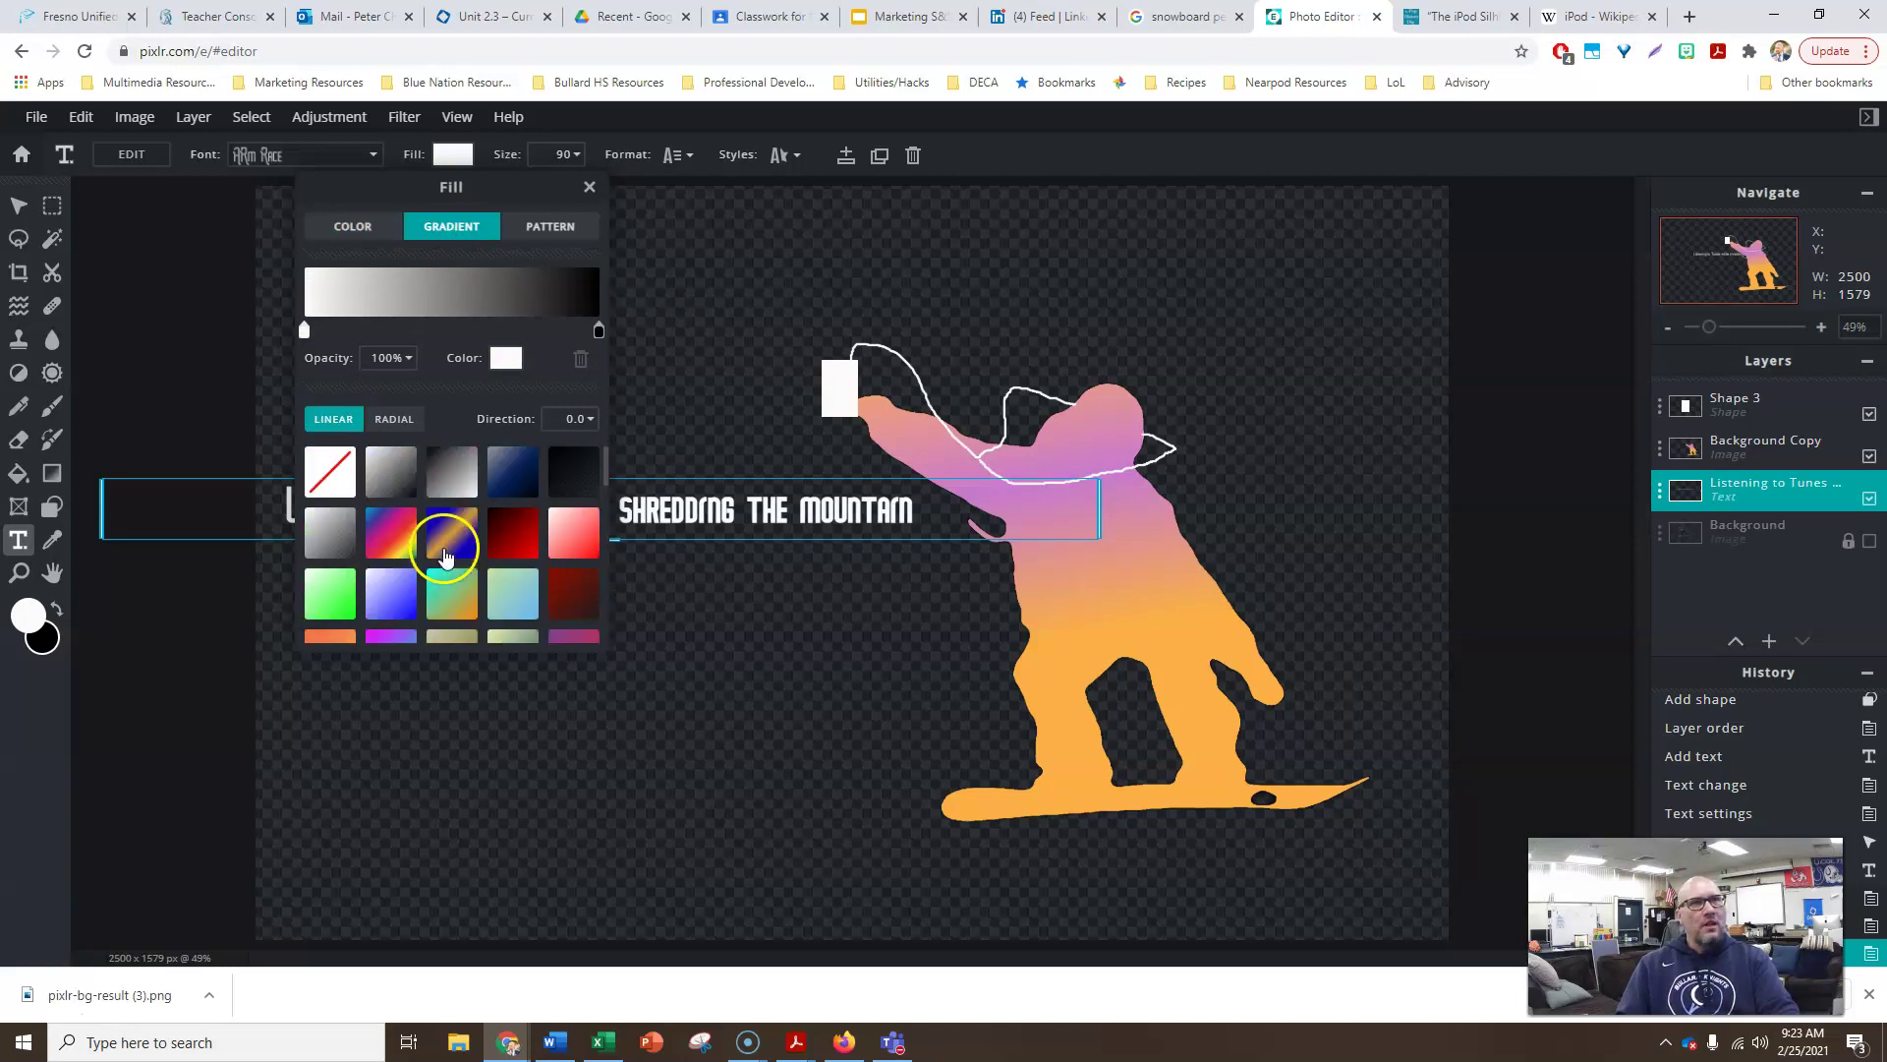
{"action": "left_click", "coordinate": [451, 535]}
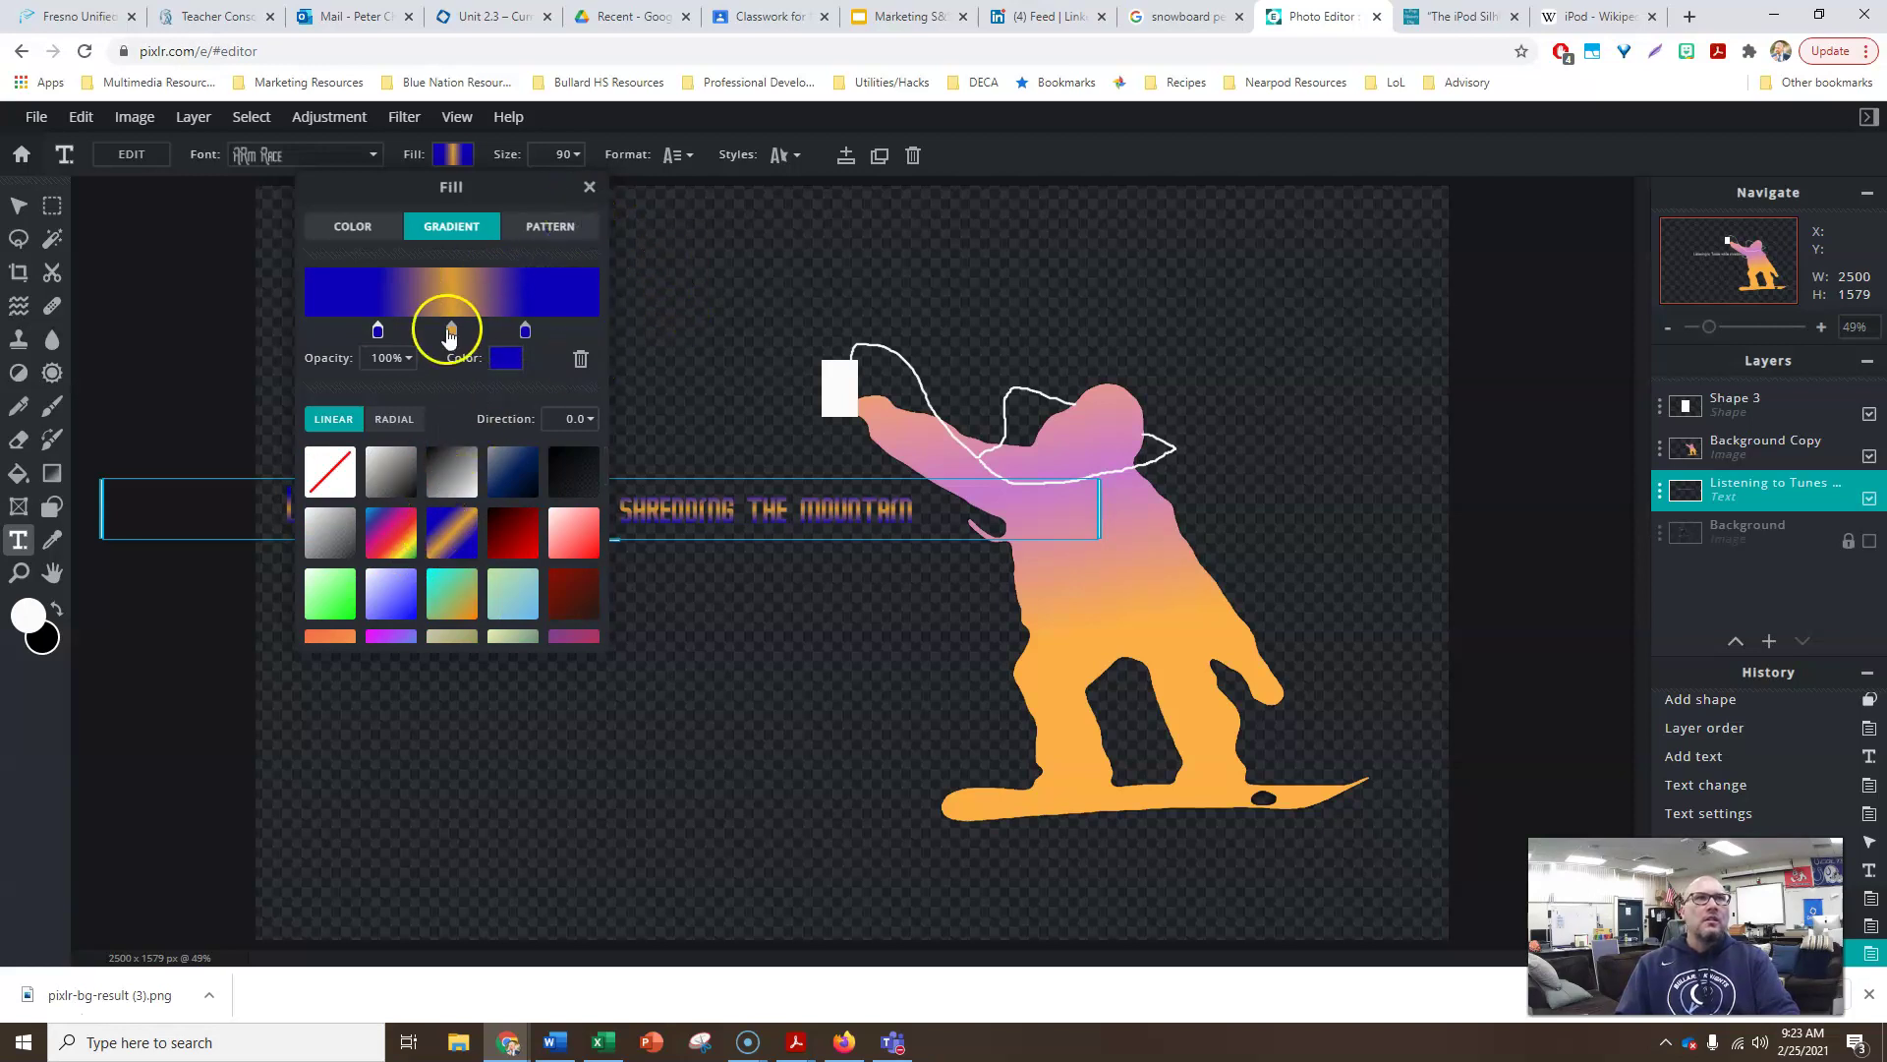
Spread the gradient's two blue stops out near the ends, keep the gold stop near the middle, and close the fill settings.
{"action": "left_click_drag", "start_coordinate": [455, 335], "coordinate": [589, 332]}
{"action": "left_click", "coordinate": [381, 338]}
{"action": "left_click_drag", "start_coordinate": [381, 337], "coordinate": [323, 334]}
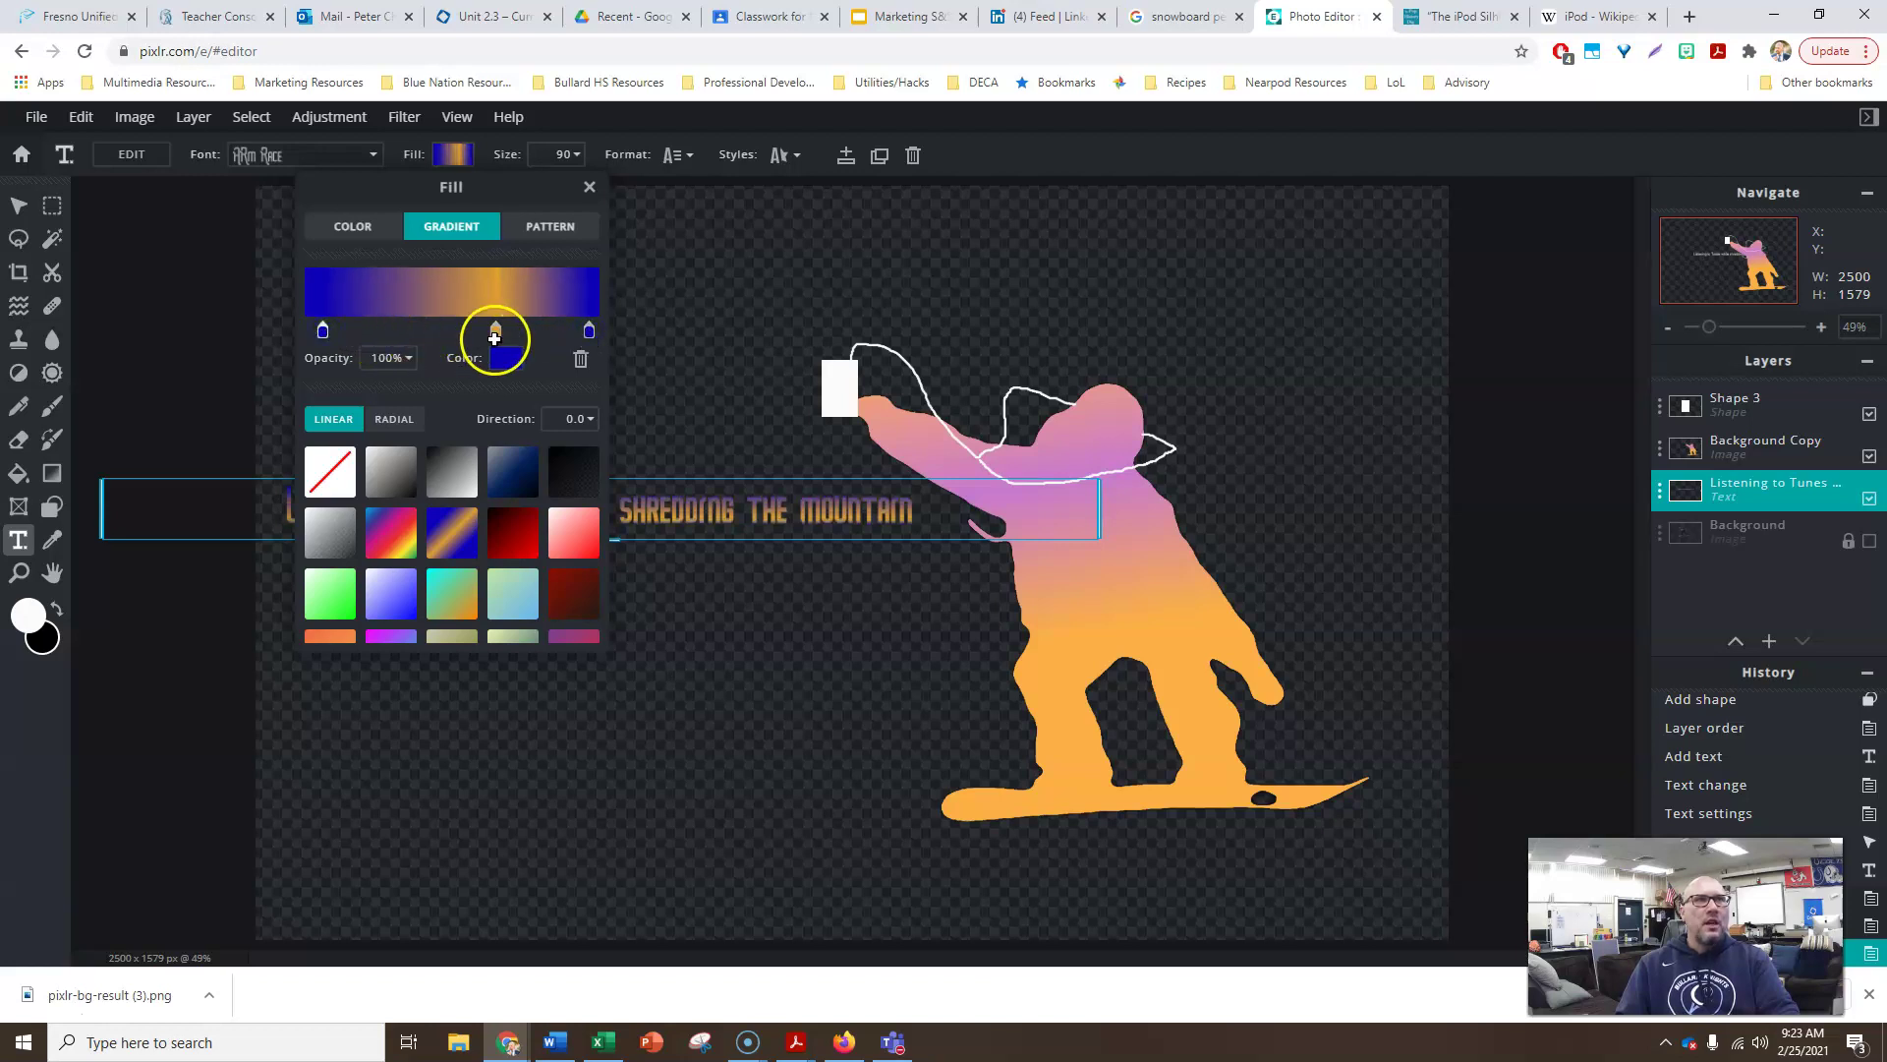
{"action": "left_click_drag", "start_coordinate": [496, 334], "coordinate": [456, 333]}
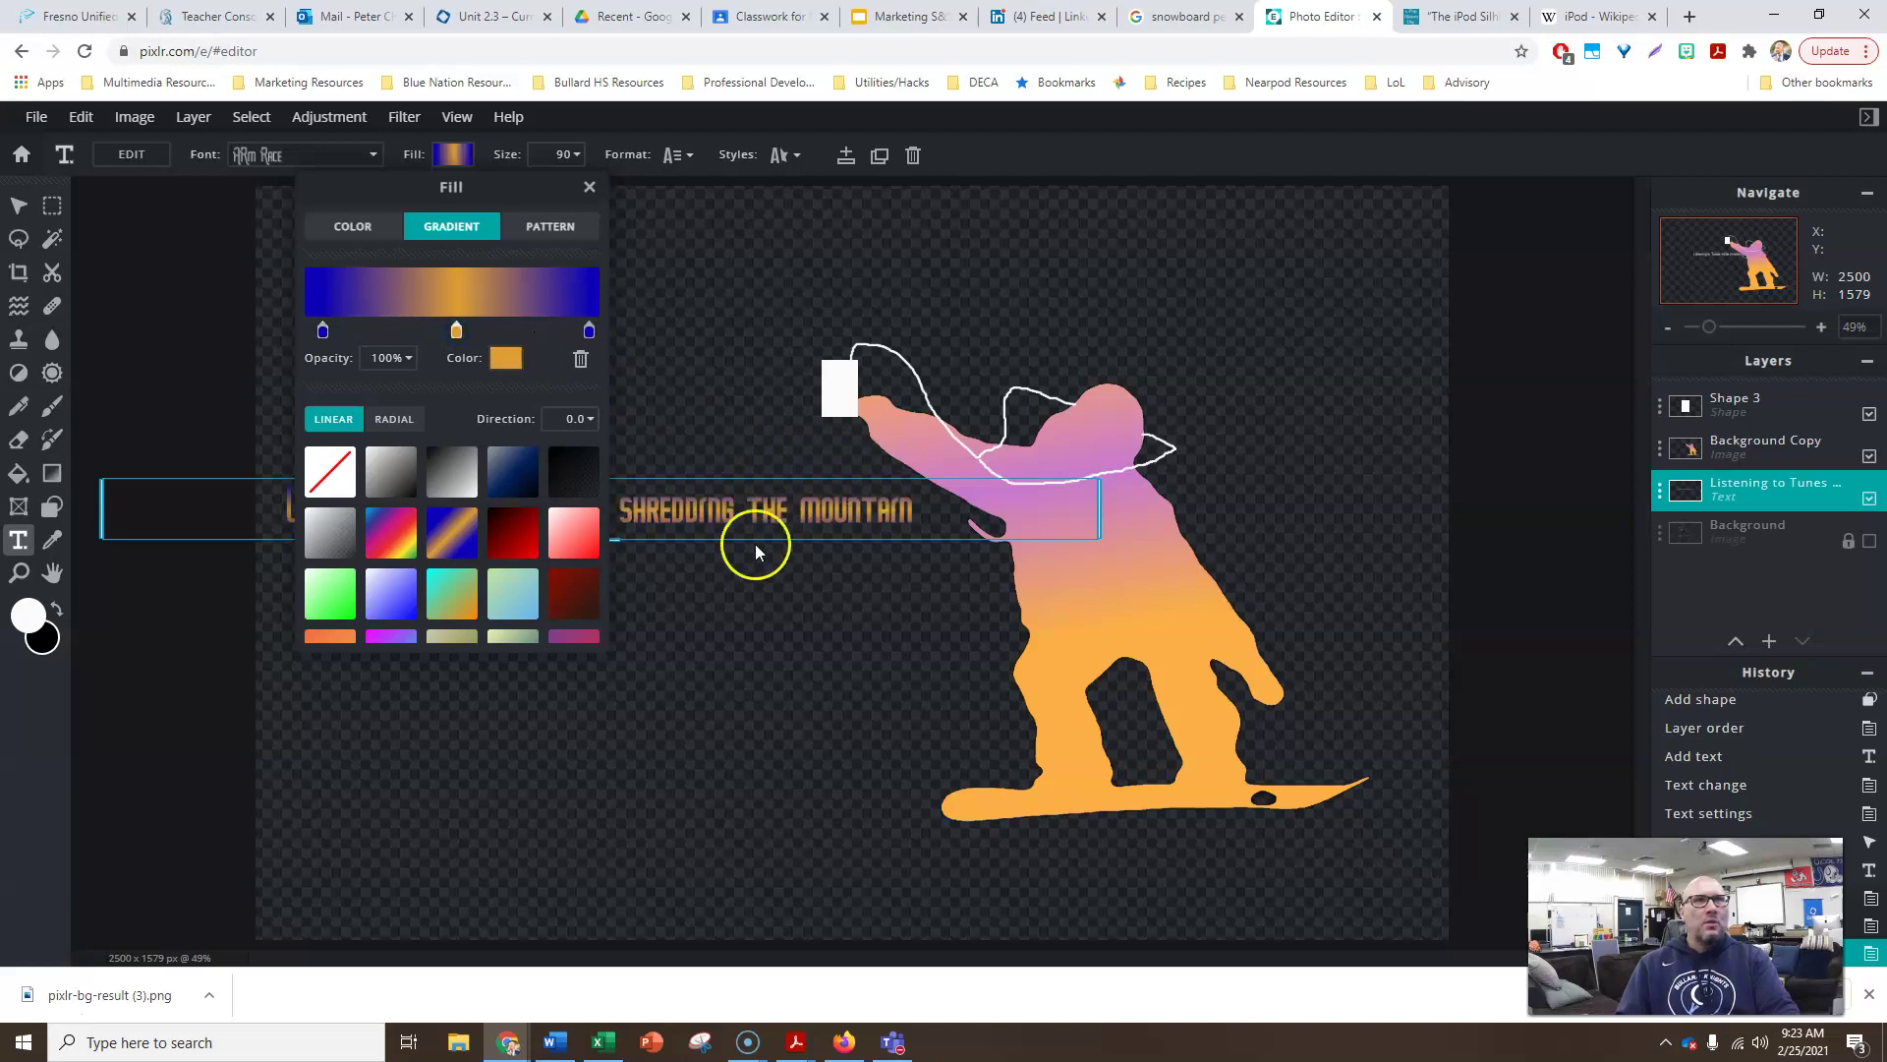
{"action": "left_click", "coordinate": [741, 341]}
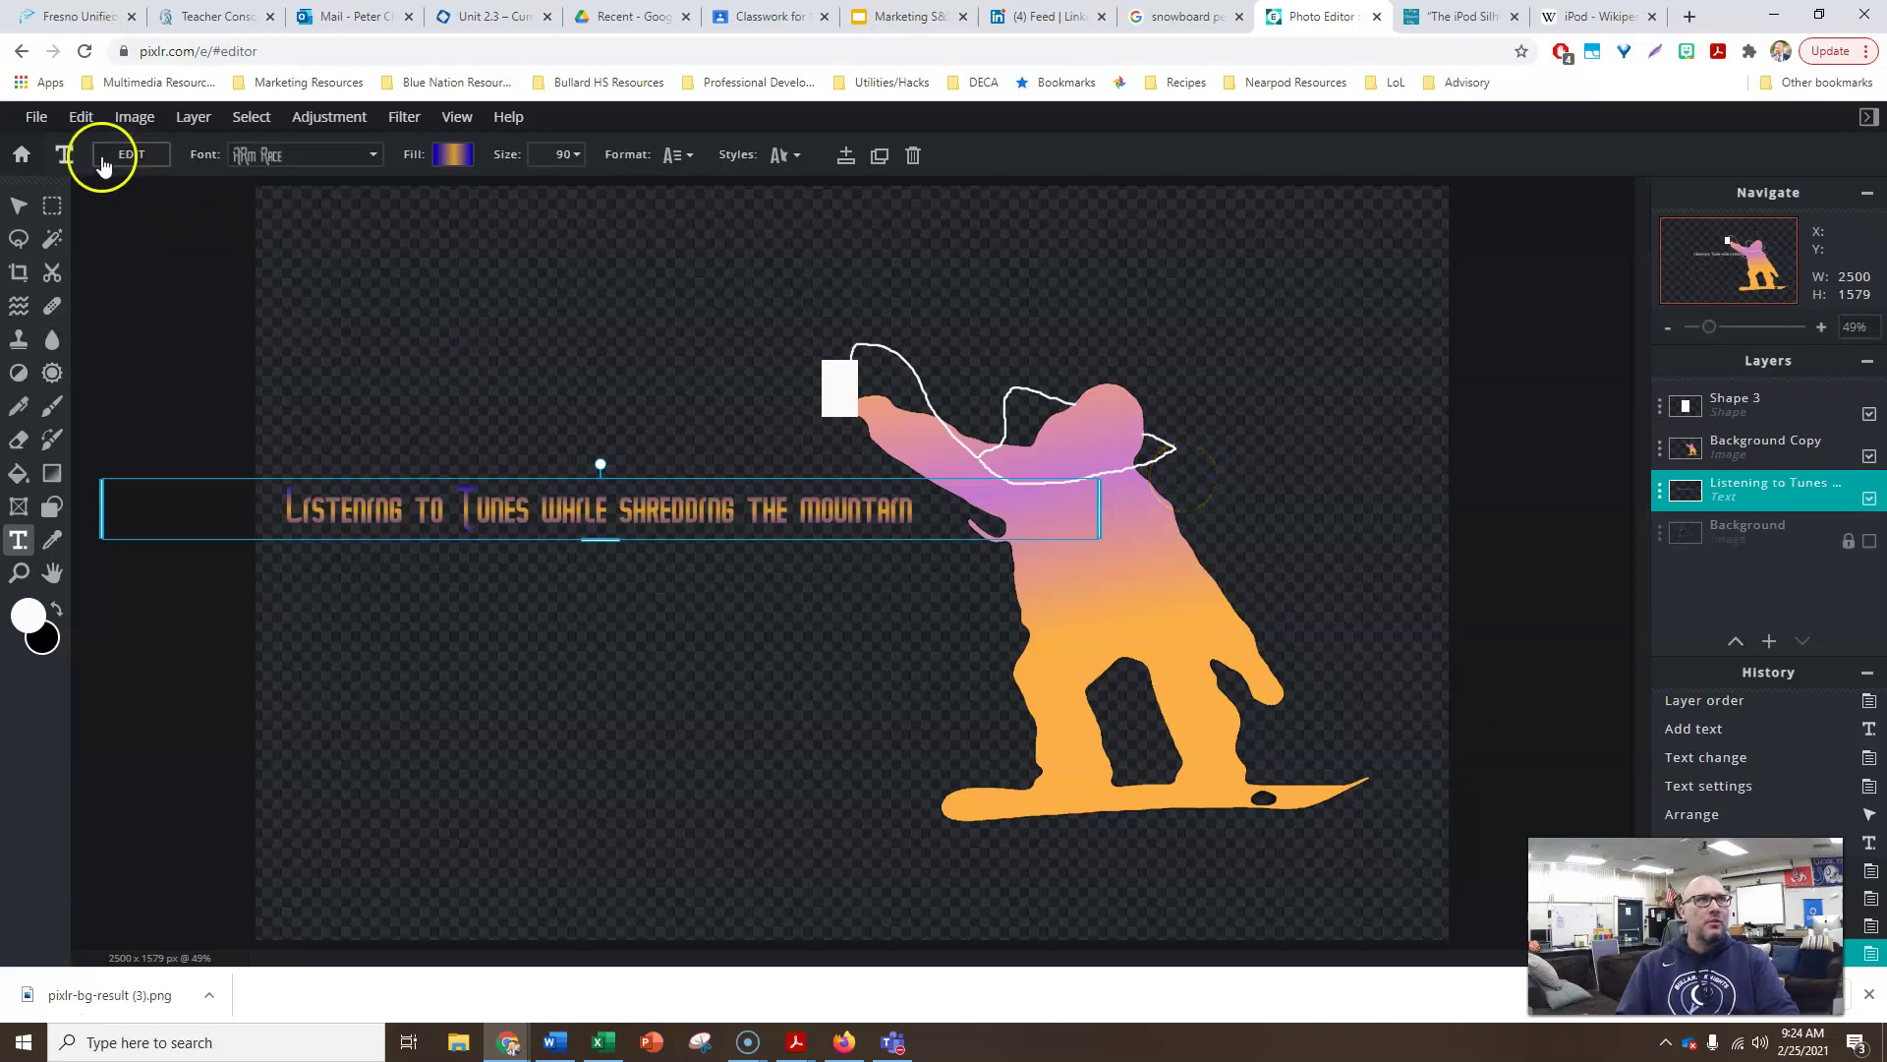
Save the finished ad as a PNG file named "Ipod shadow snowboarder" and close the save dialog.
{"action": "left_click", "coordinate": [36, 117]}
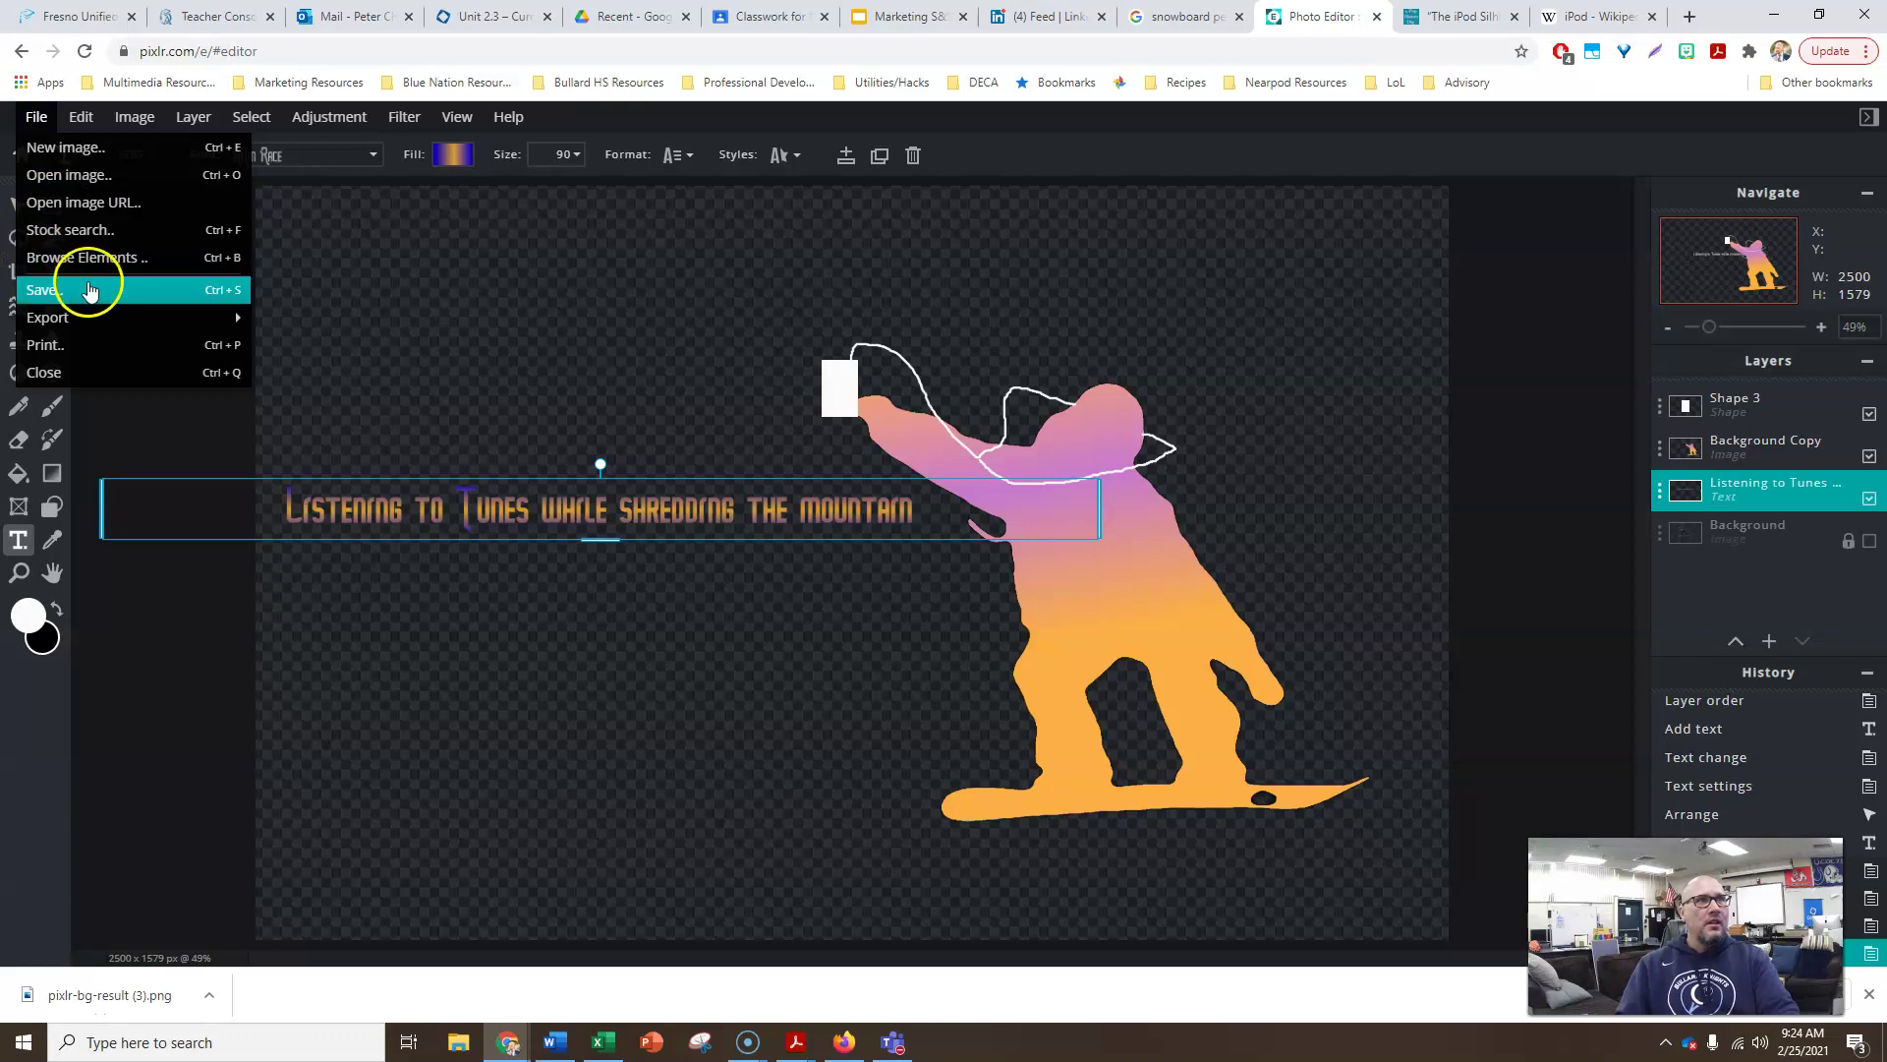
{"action": "left_click", "coordinate": [76, 287]}
{"action": "left_click", "coordinate": [1061, 451]}
{"action": "key", "text": "ctrl+a"}
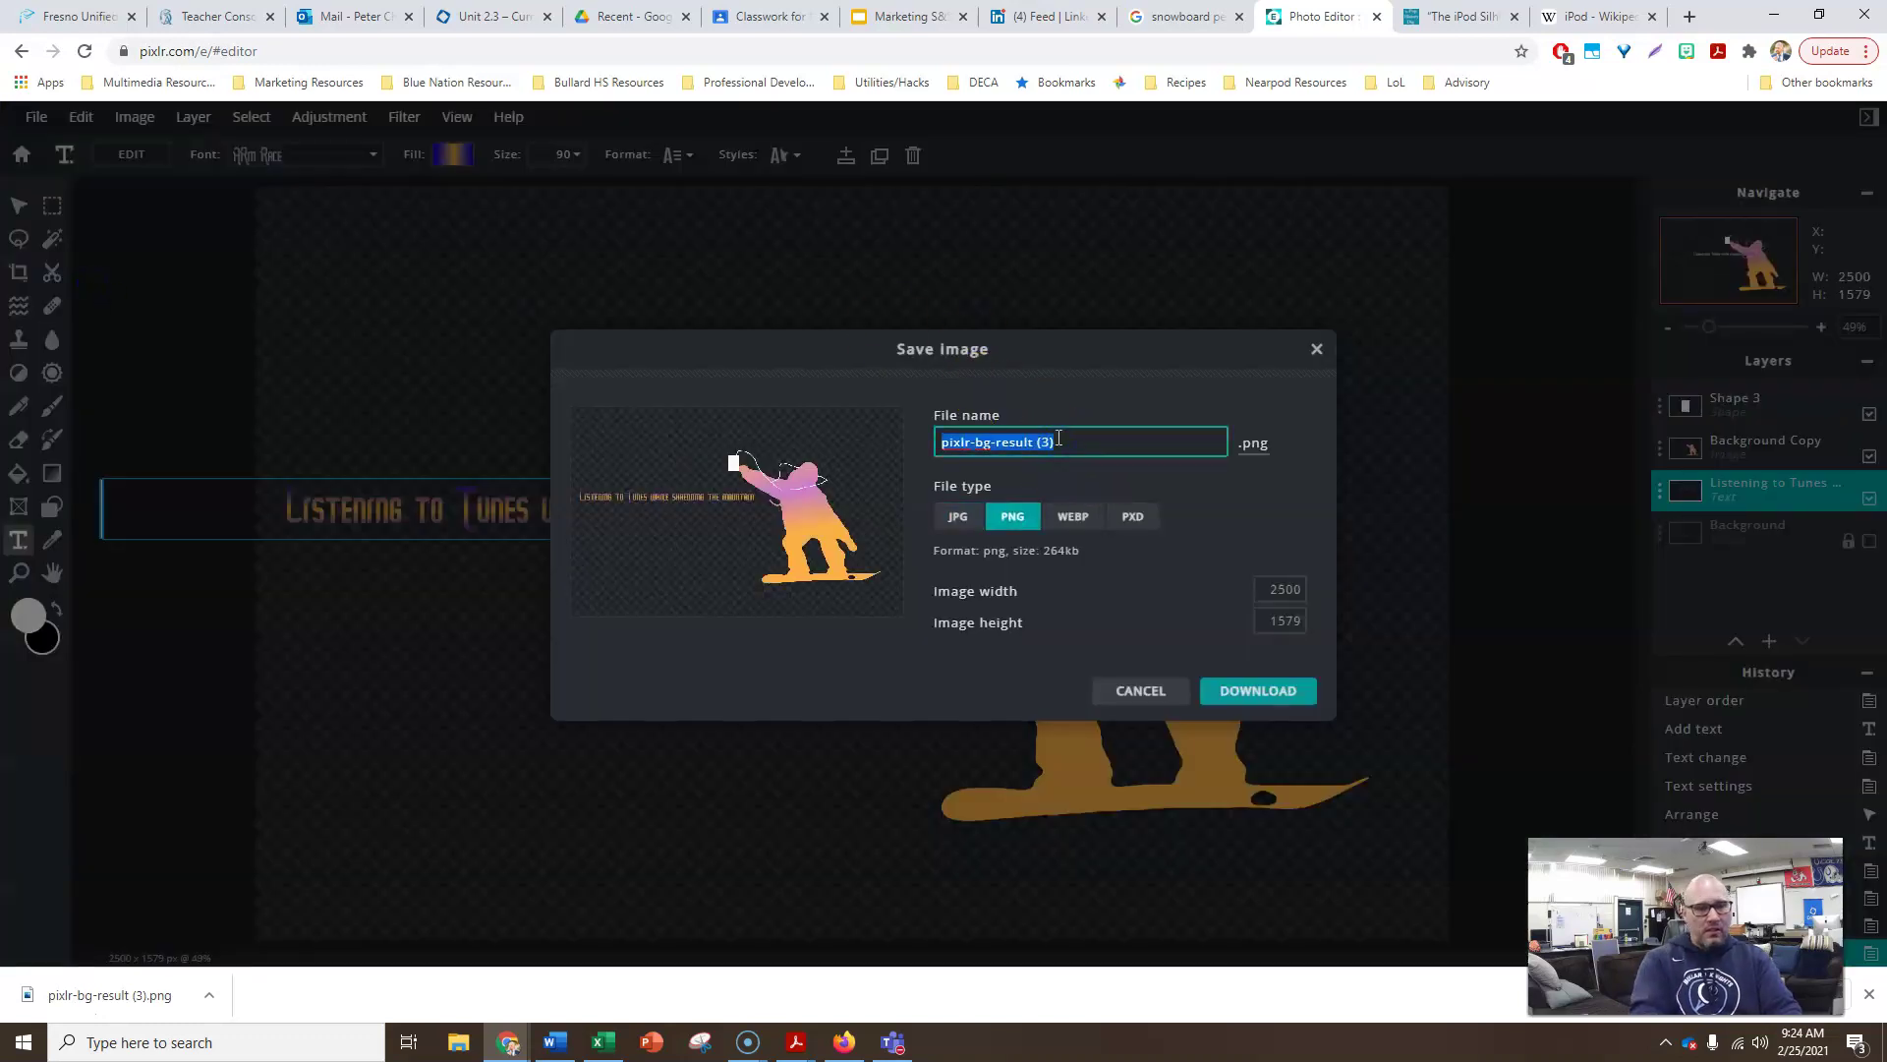
{"action": "type", "text": "Ipod shadow snowboarder"}
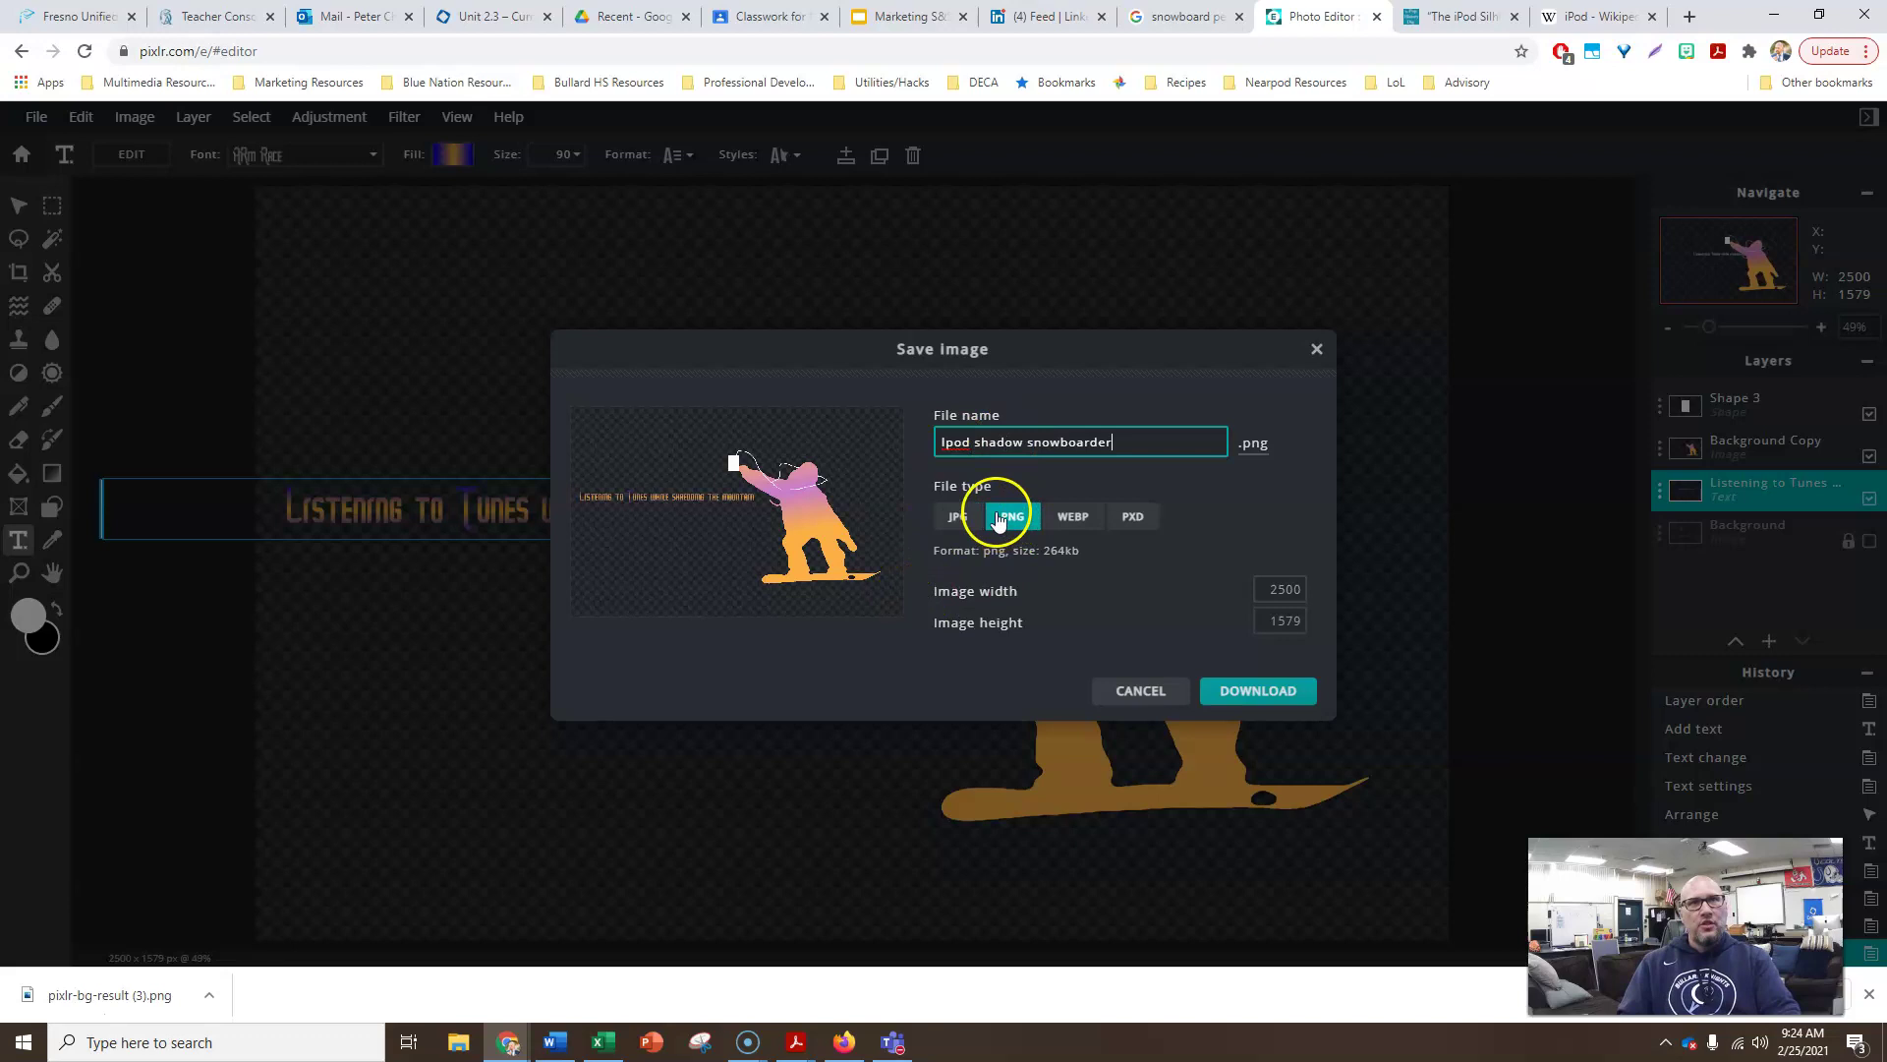
{"action": "left_click", "coordinate": [1254, 692]}
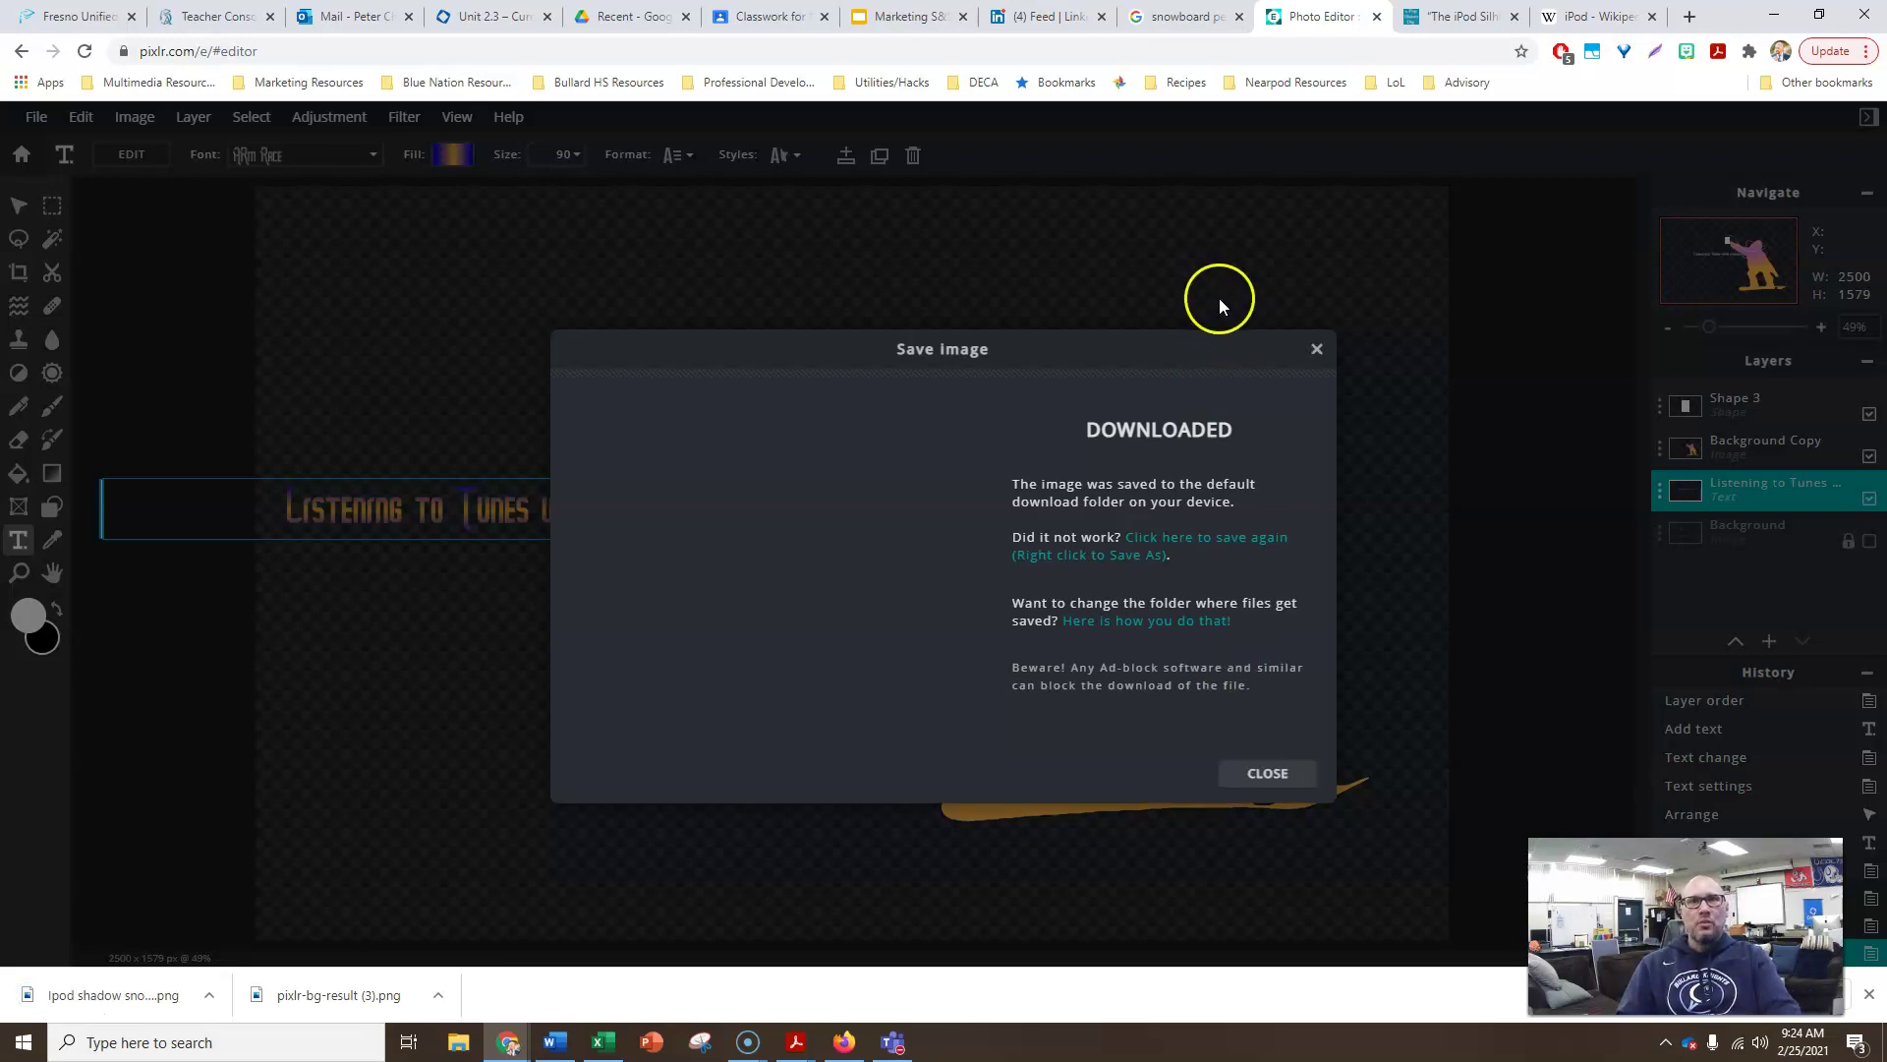
{"action": "left_click", "coordinate": [1266, 775]}
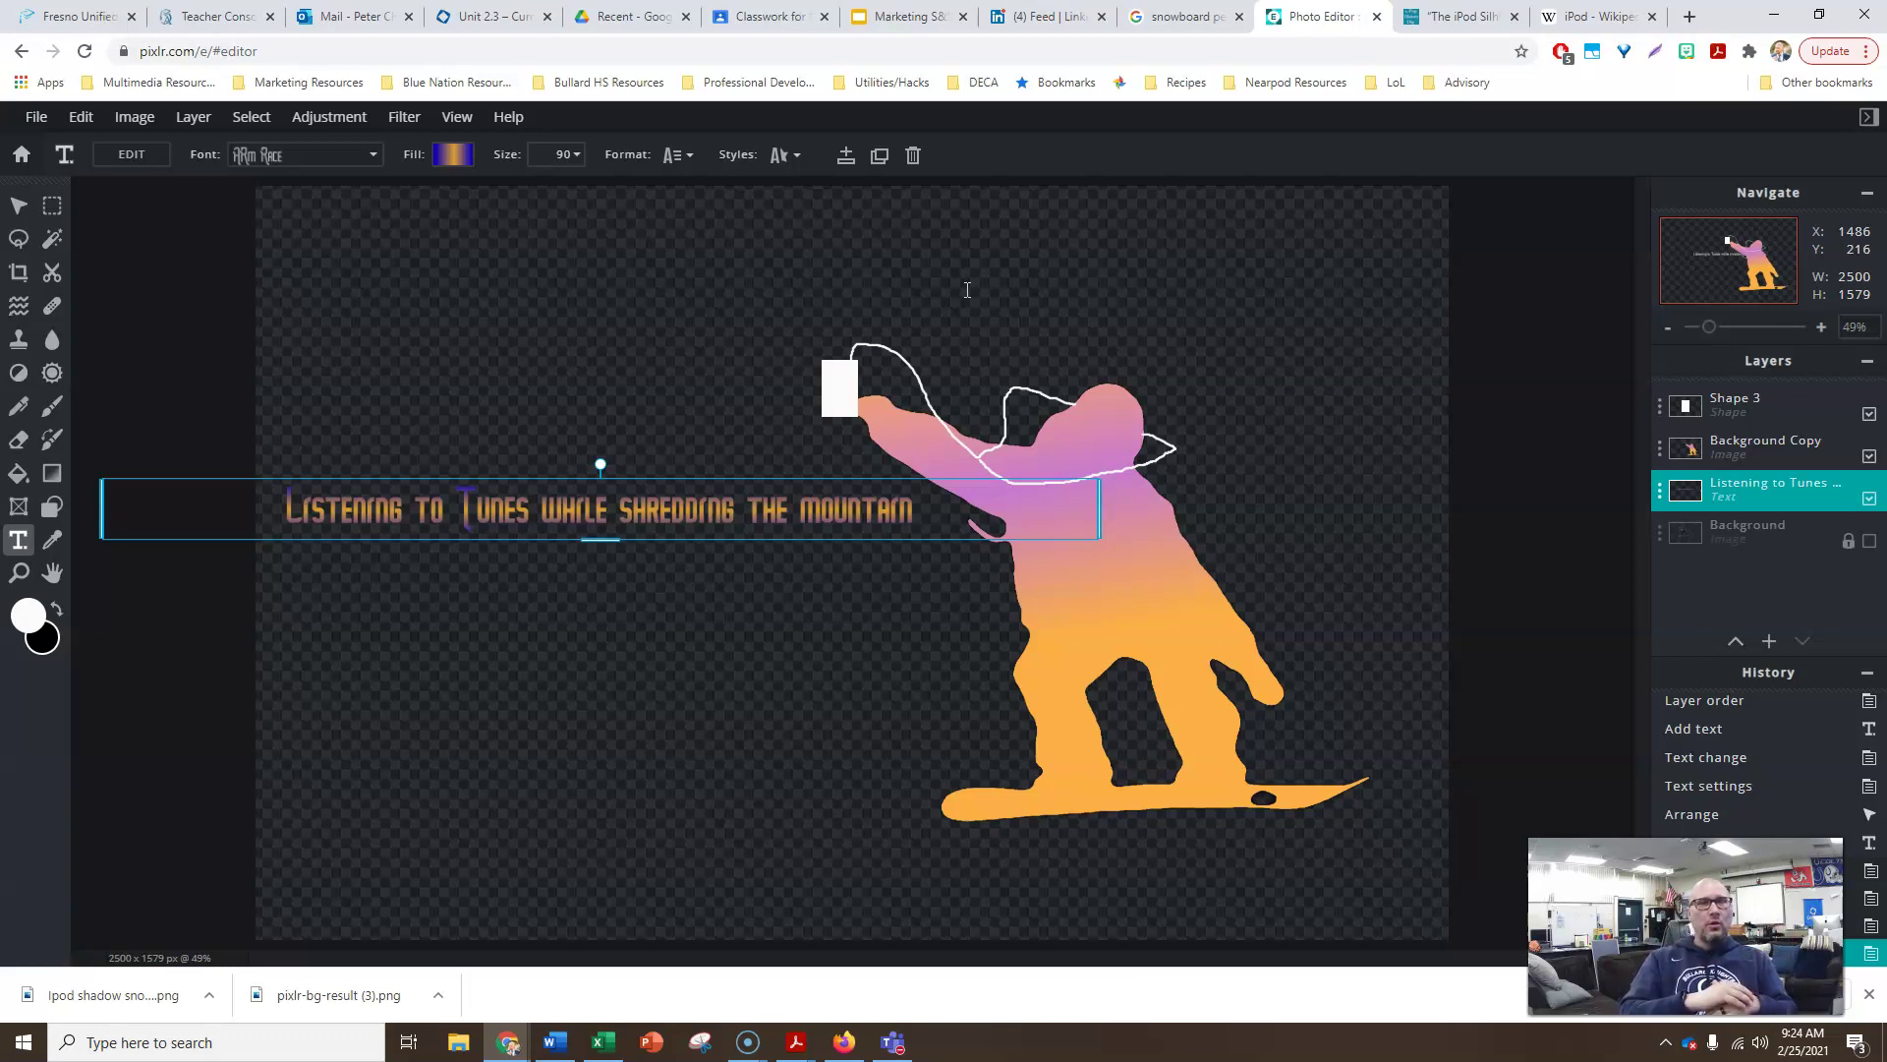
{"action": "left_click", "coordinate": [951, 260]}
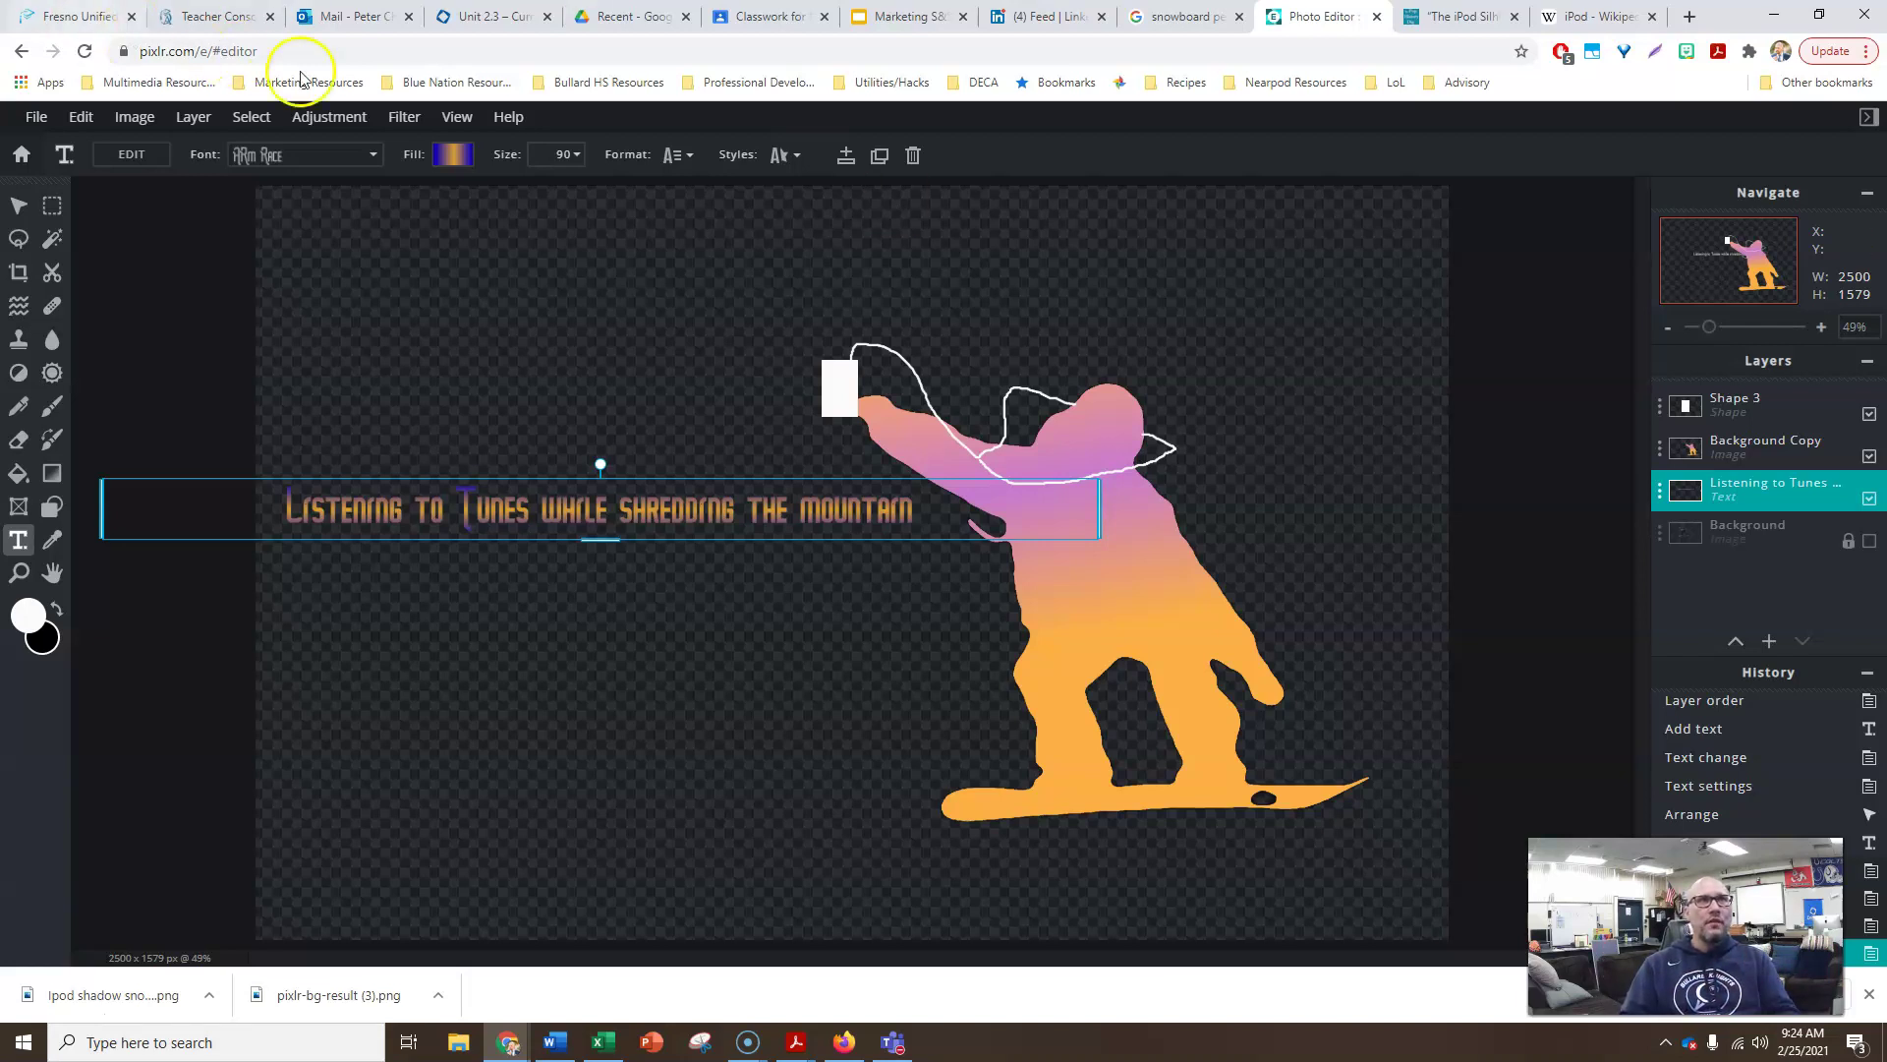
Switch to Google Classroom and review the draft "Pixlr: iPod Shadow characters" assignment's attachments and selected classes.
{"action": "left_click", "coordinate": [766, 16]}
{"action": "left_click", "coordinate": [610, 571]}
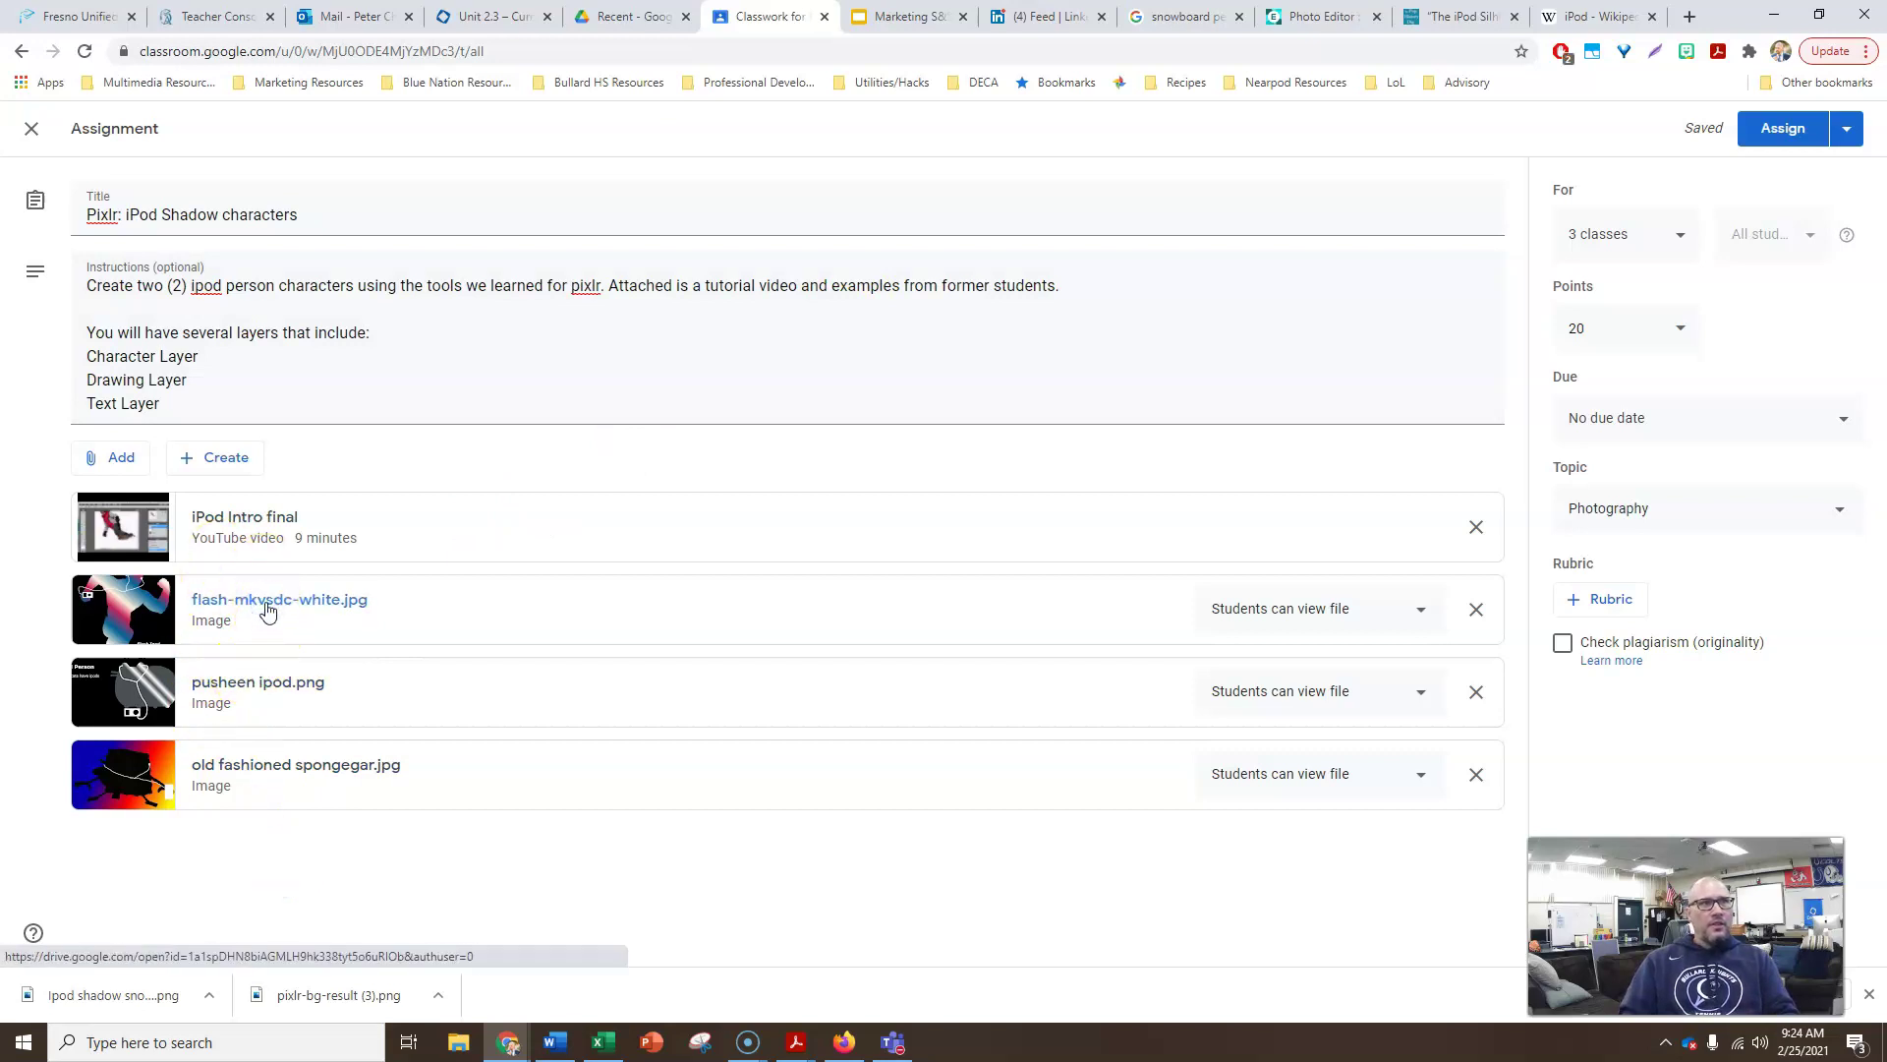
{"action": "left_click", "coordinate": [115, 610]}
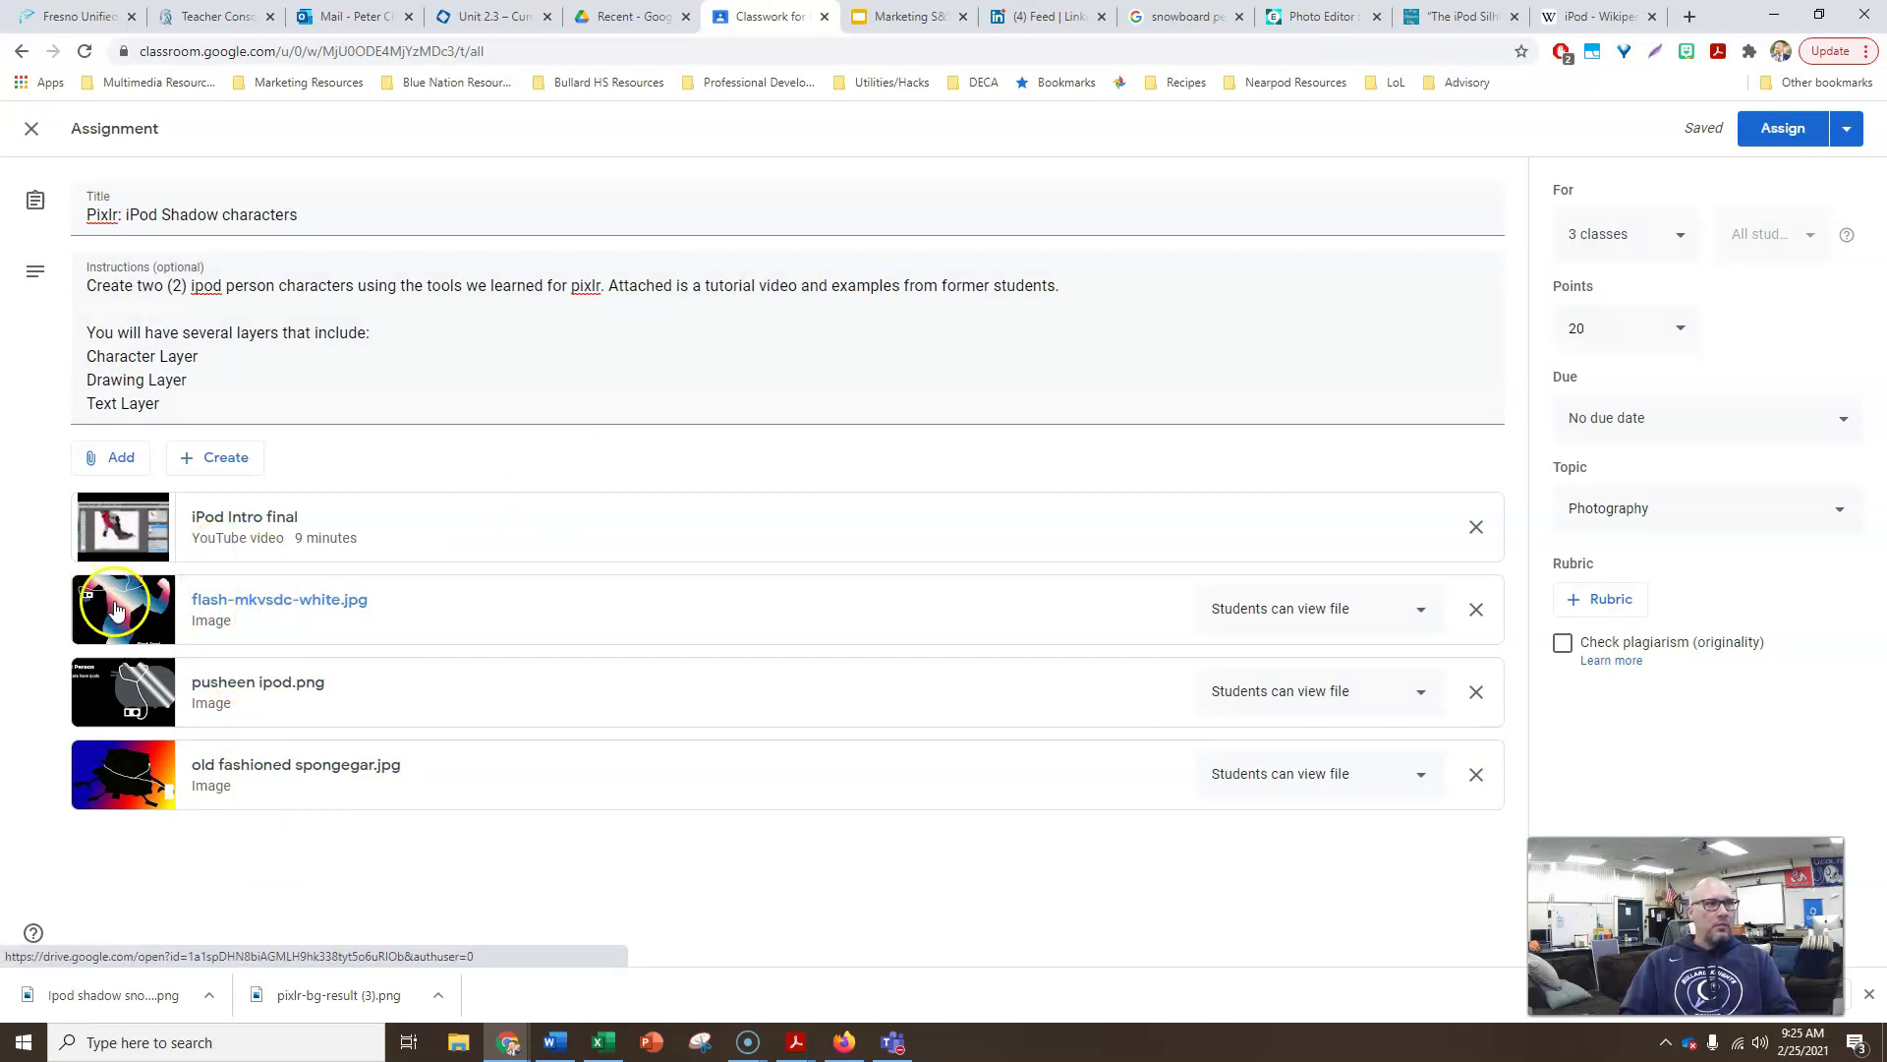
{"action": "left_click", "coordinate": [253, 609]}
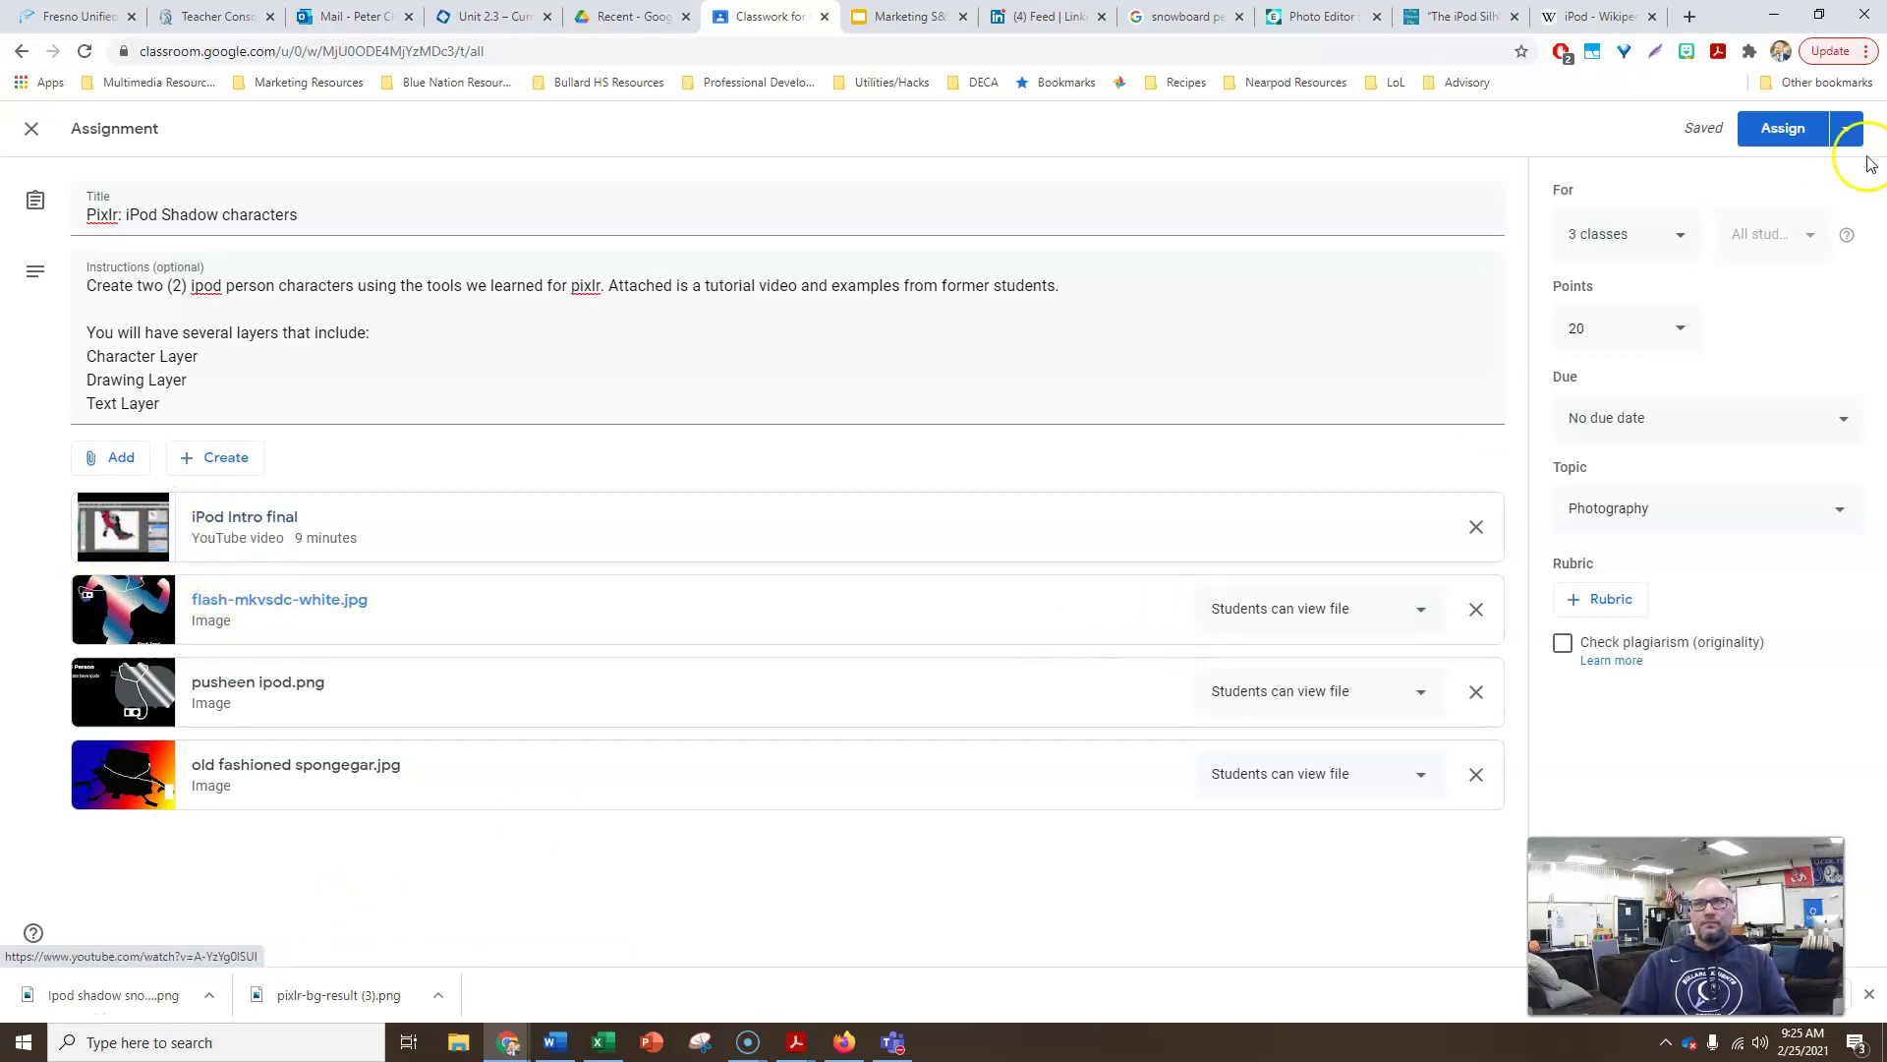
{"action": "left_click", "coordinate": [1681, 238]}
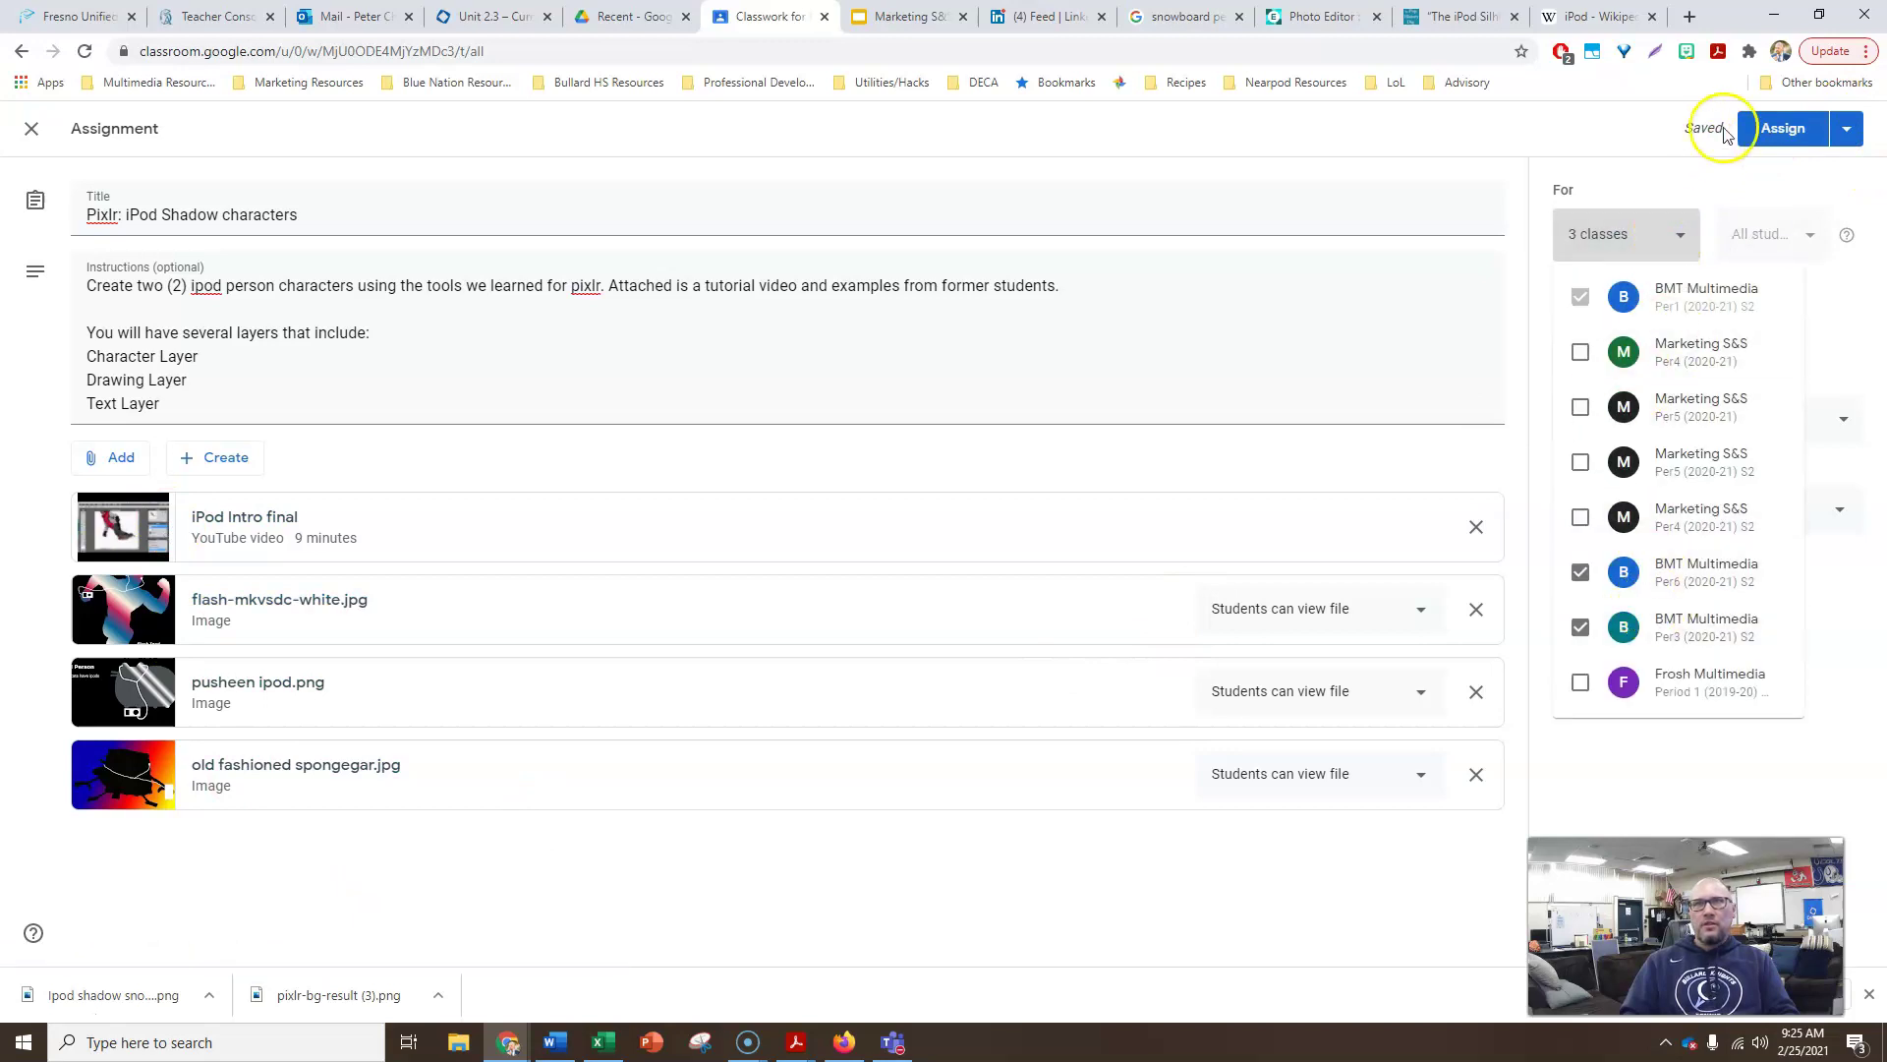
{"action": "left_click", "coordinate": [1797, 138]}
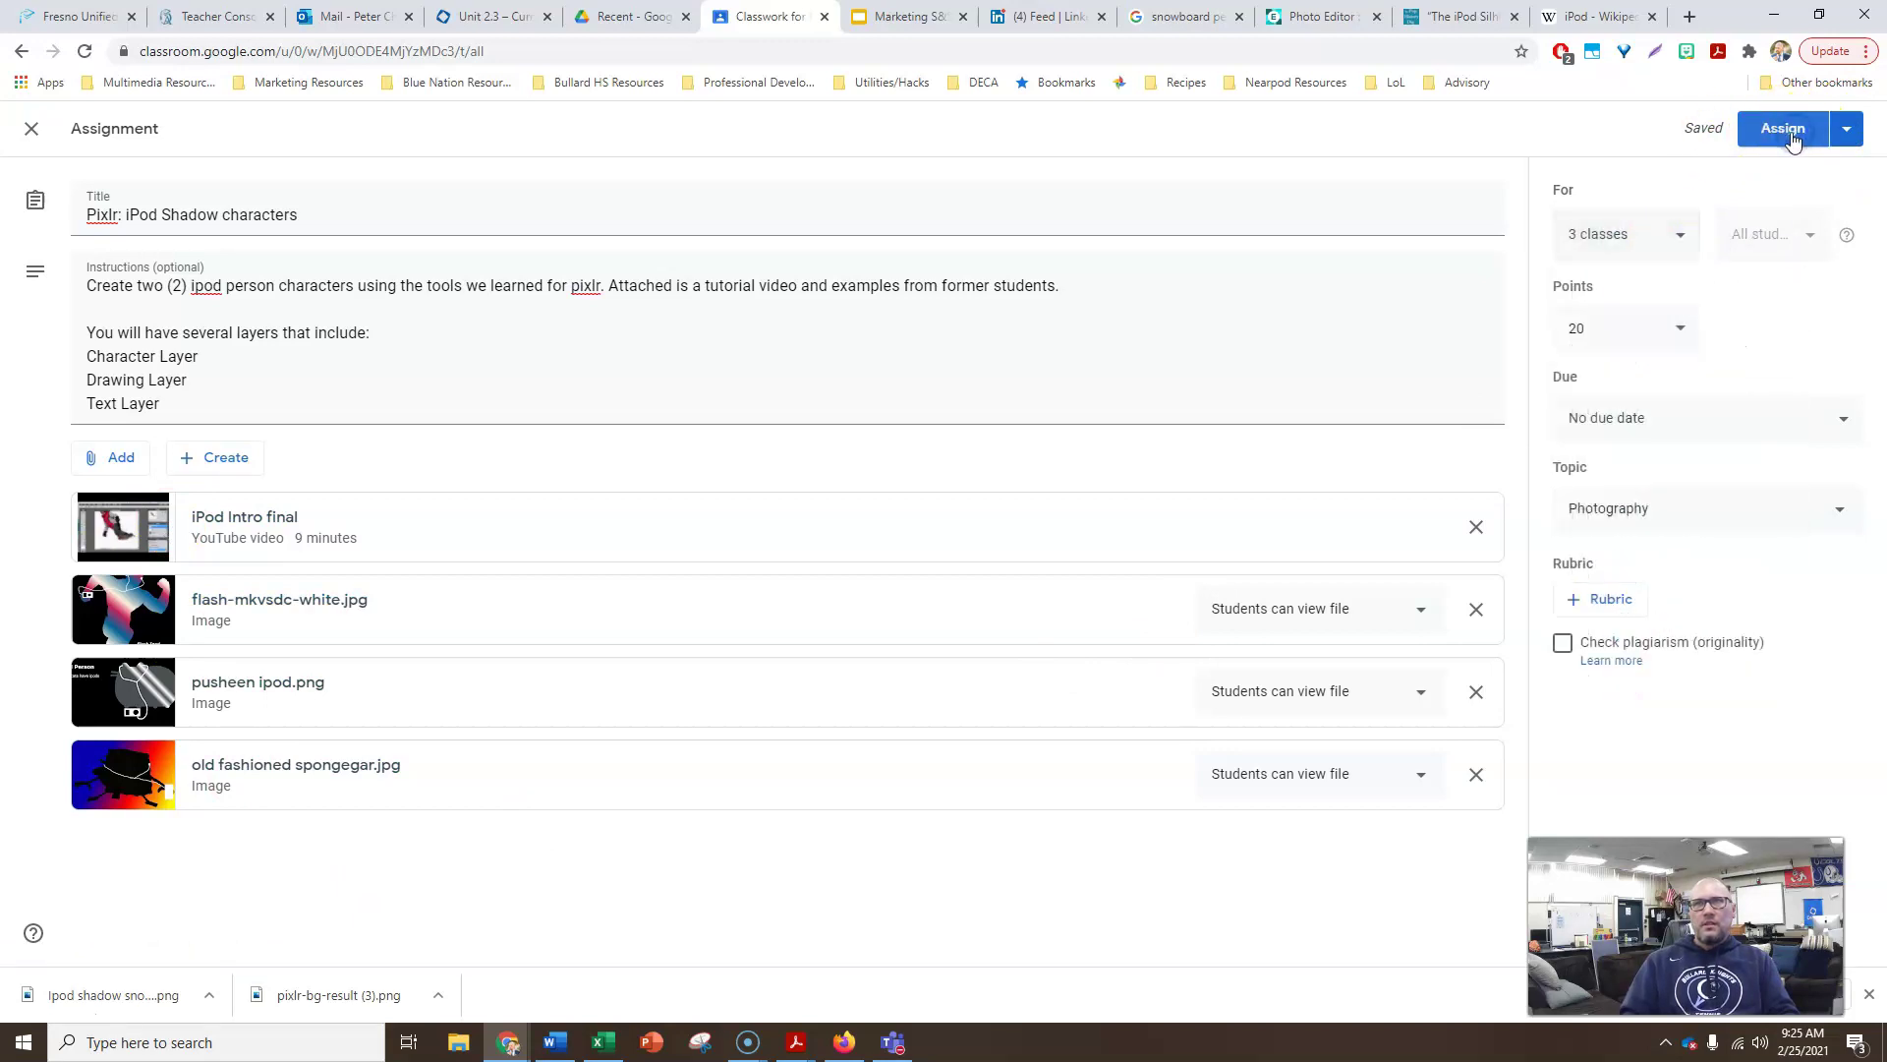
Set the assignment's due date to Friday, March 5, 2021, and assign it to the selected classes.
{"action": "left_click", "coordinate": [1652, 411]}
{"action": "left_click", "coordinate": [1664, 488]}
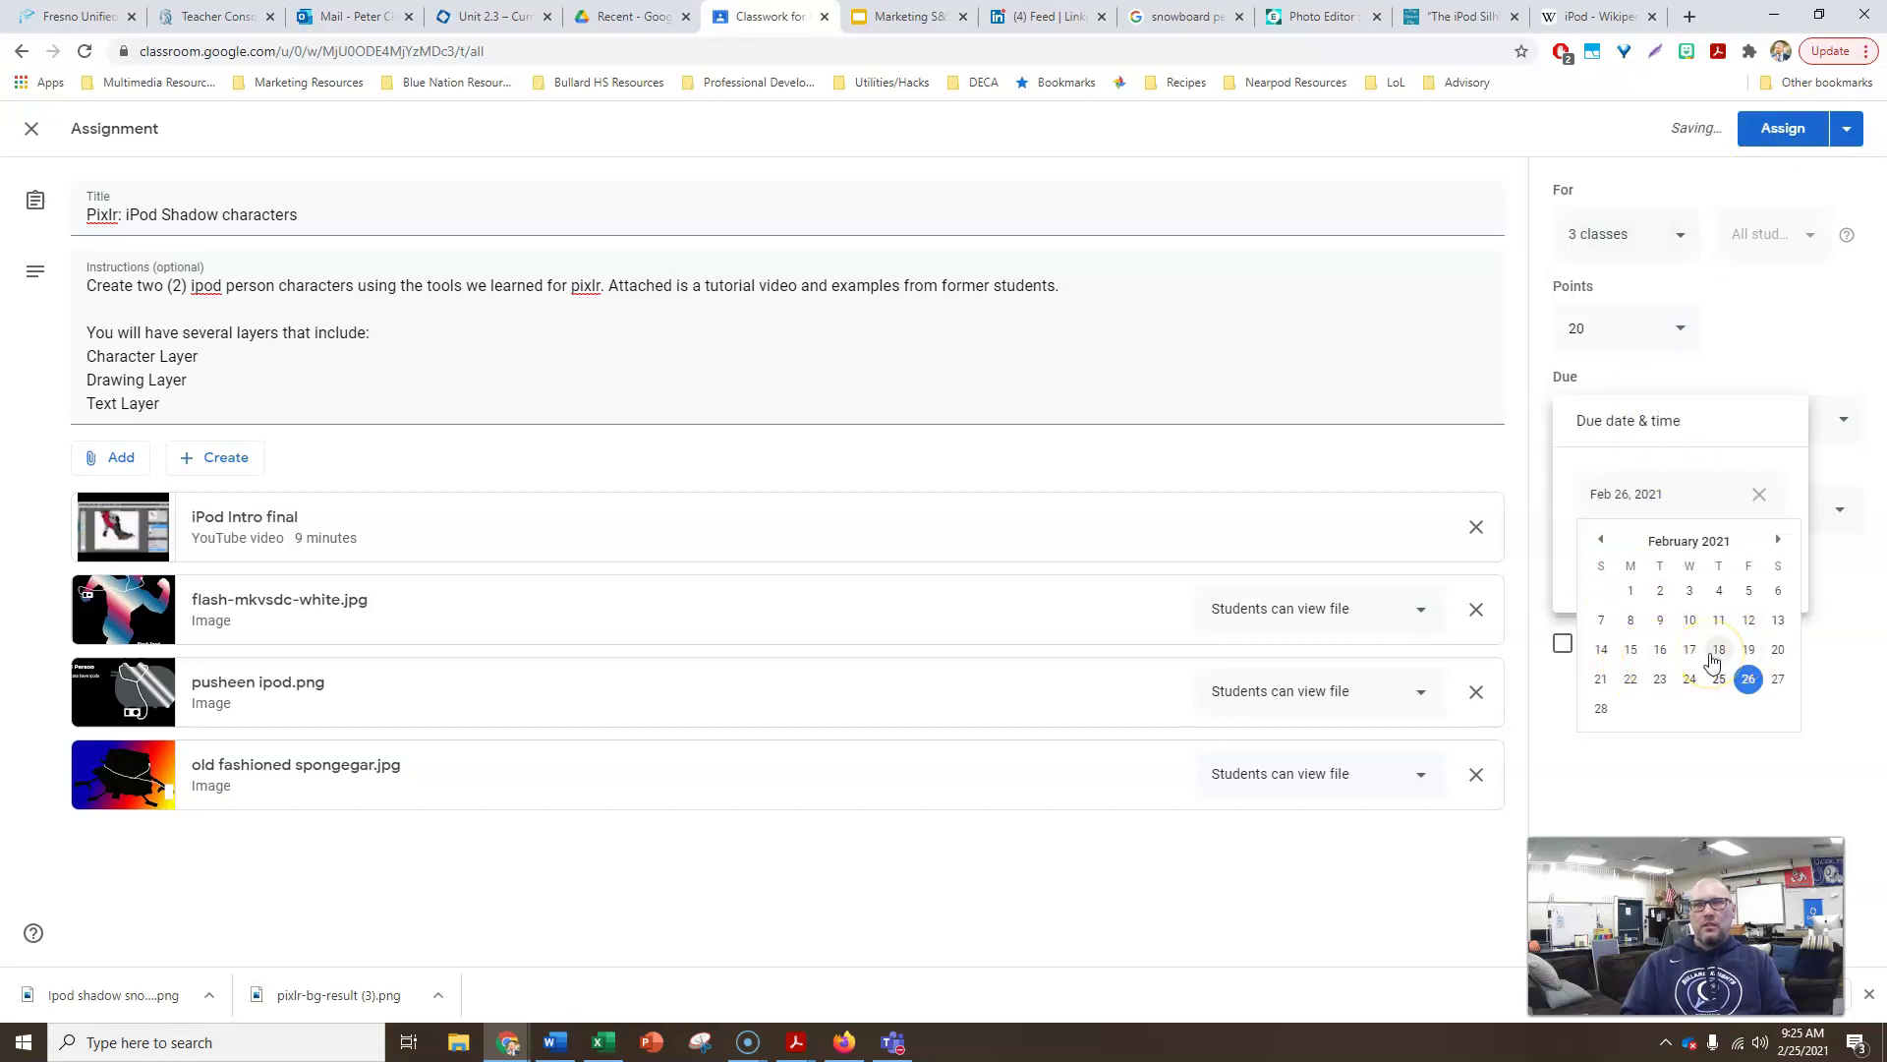
{"action": "left_click", "coordinate": [1778, 540]}
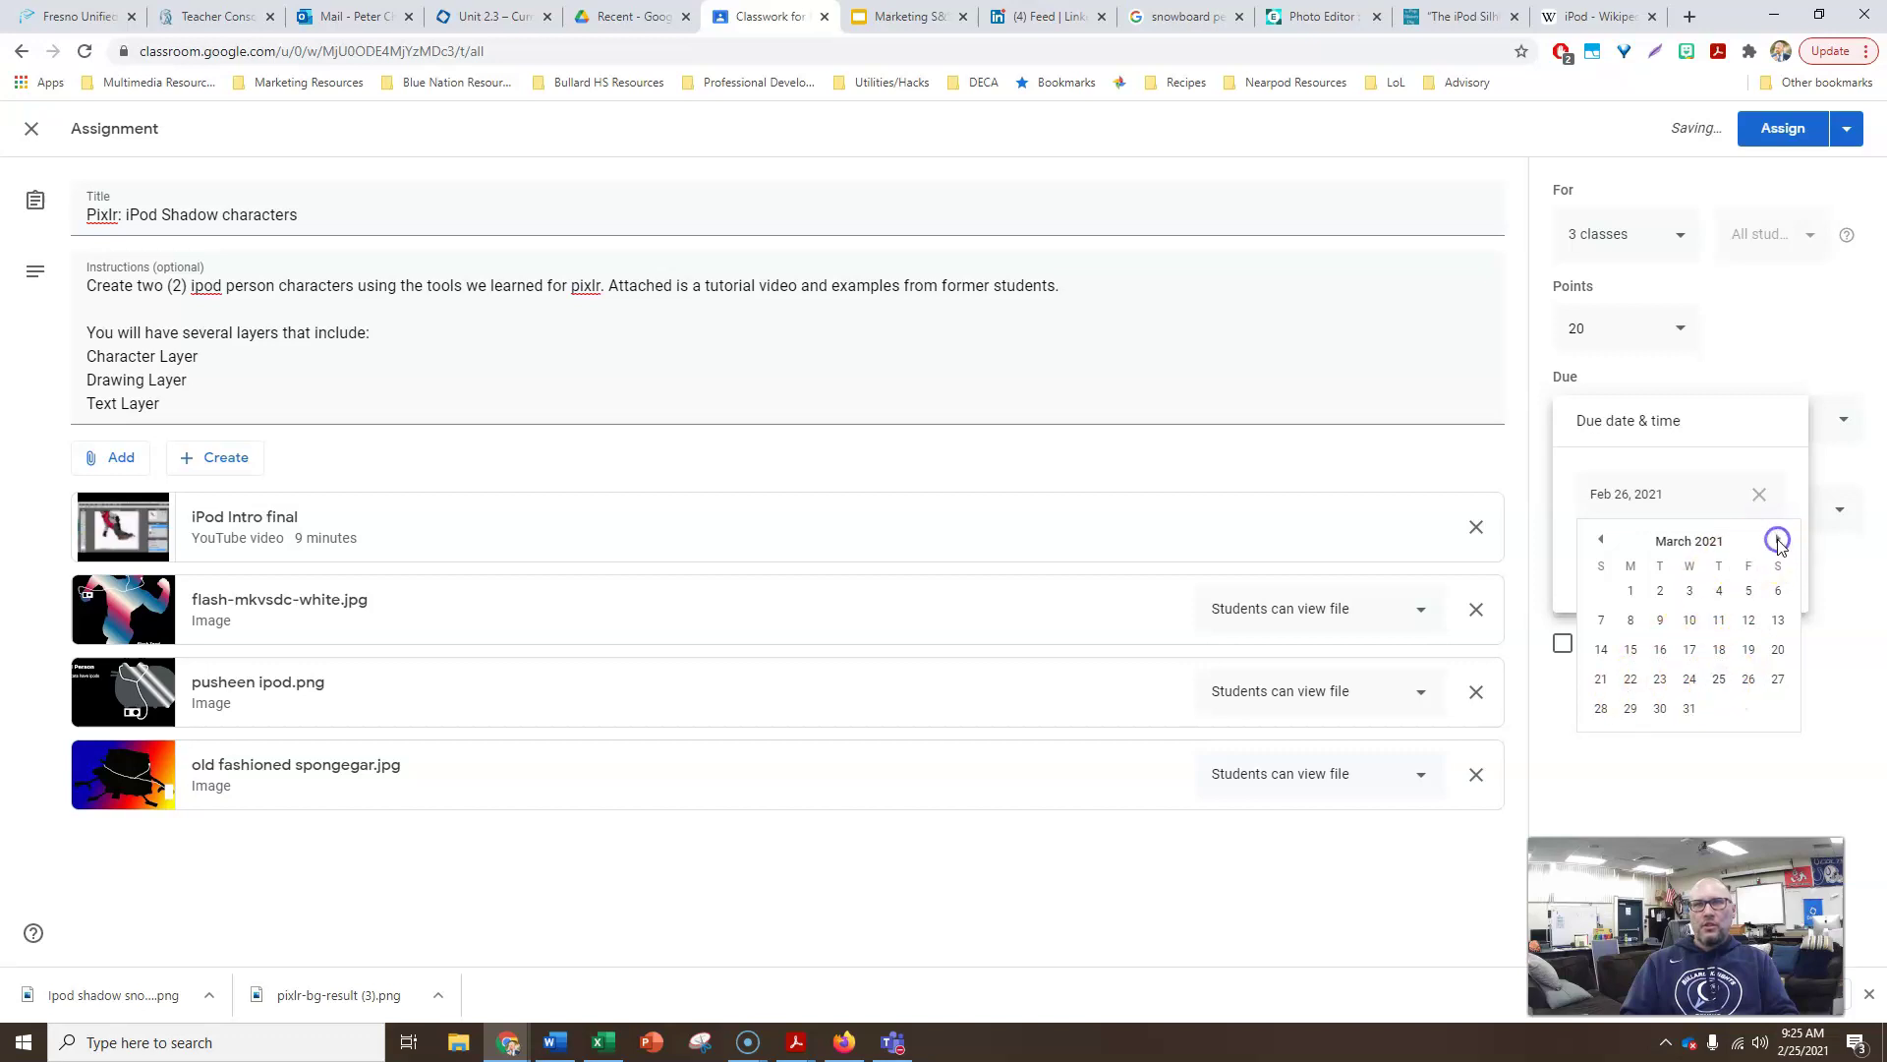
{"action": "left_click", "coordinate": [1748, 590]}
{"action": "left_click", "coordinate": [1637, 733]}
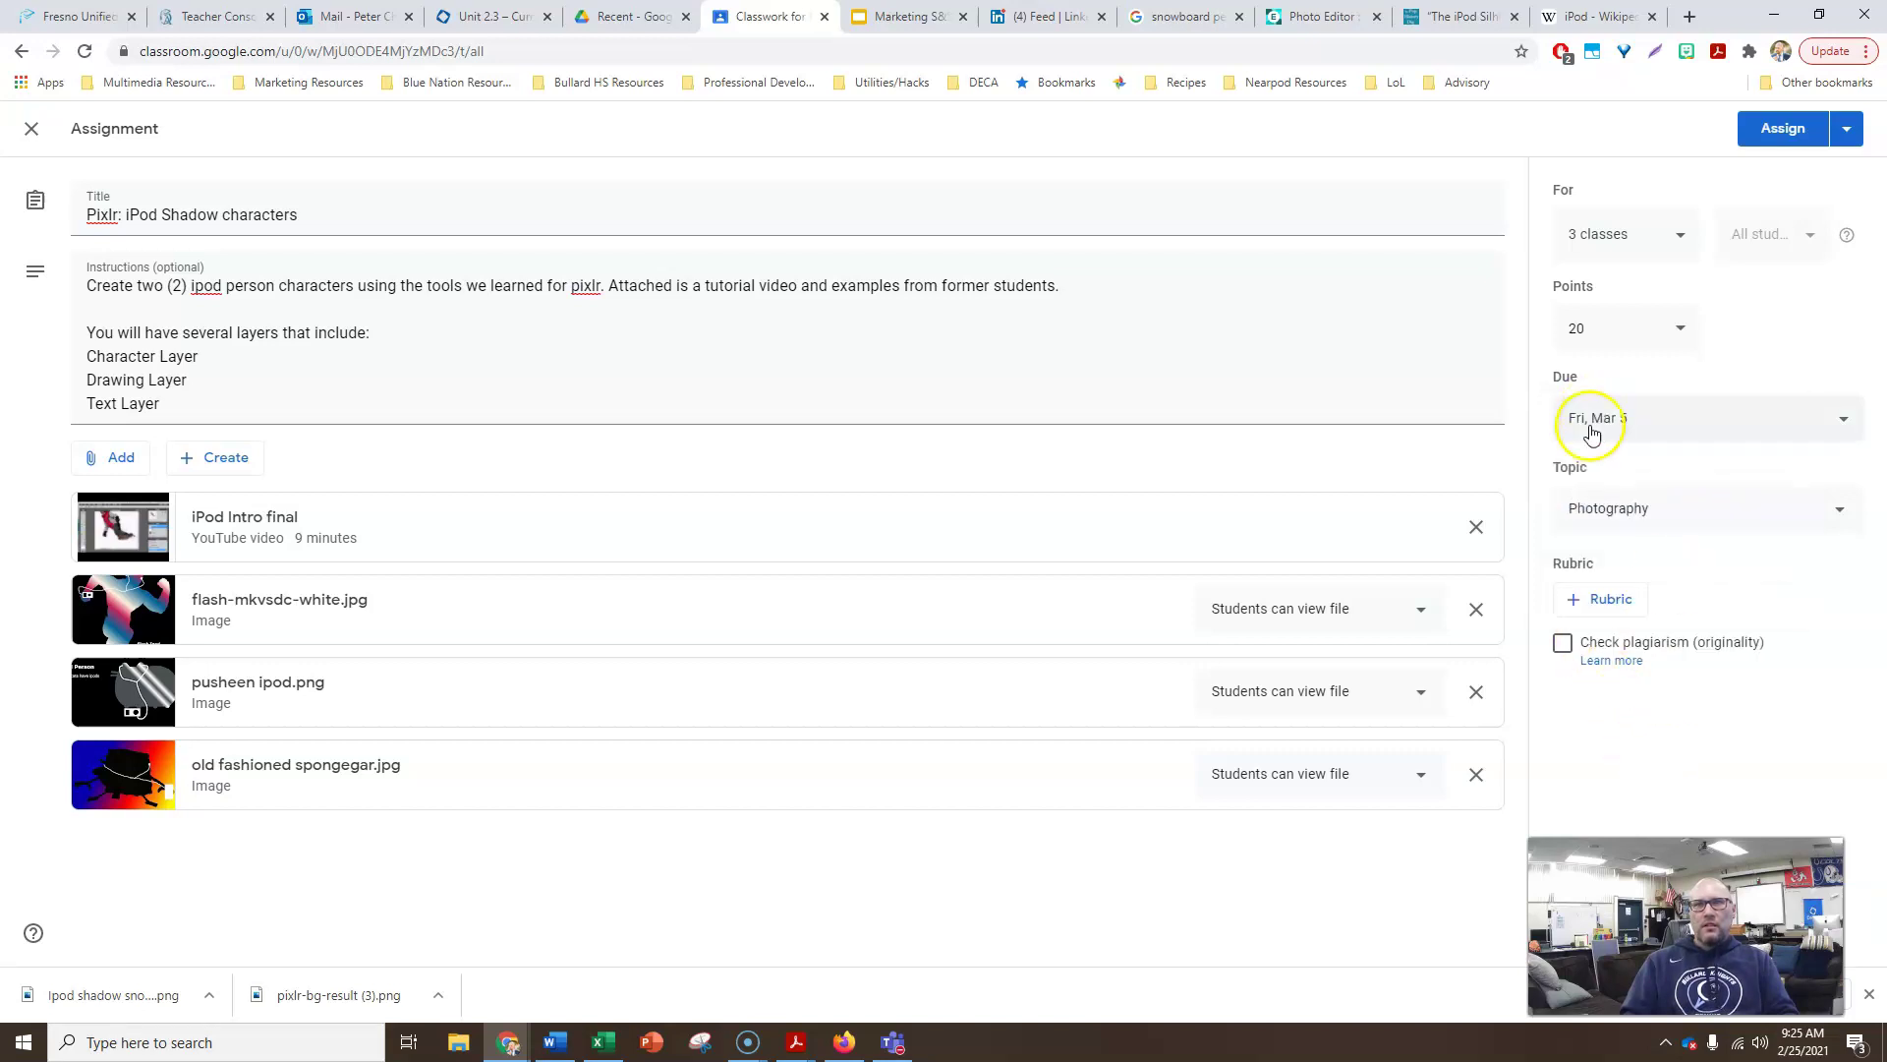
{"action": "left_click", "coordinate": [1781, 128]}
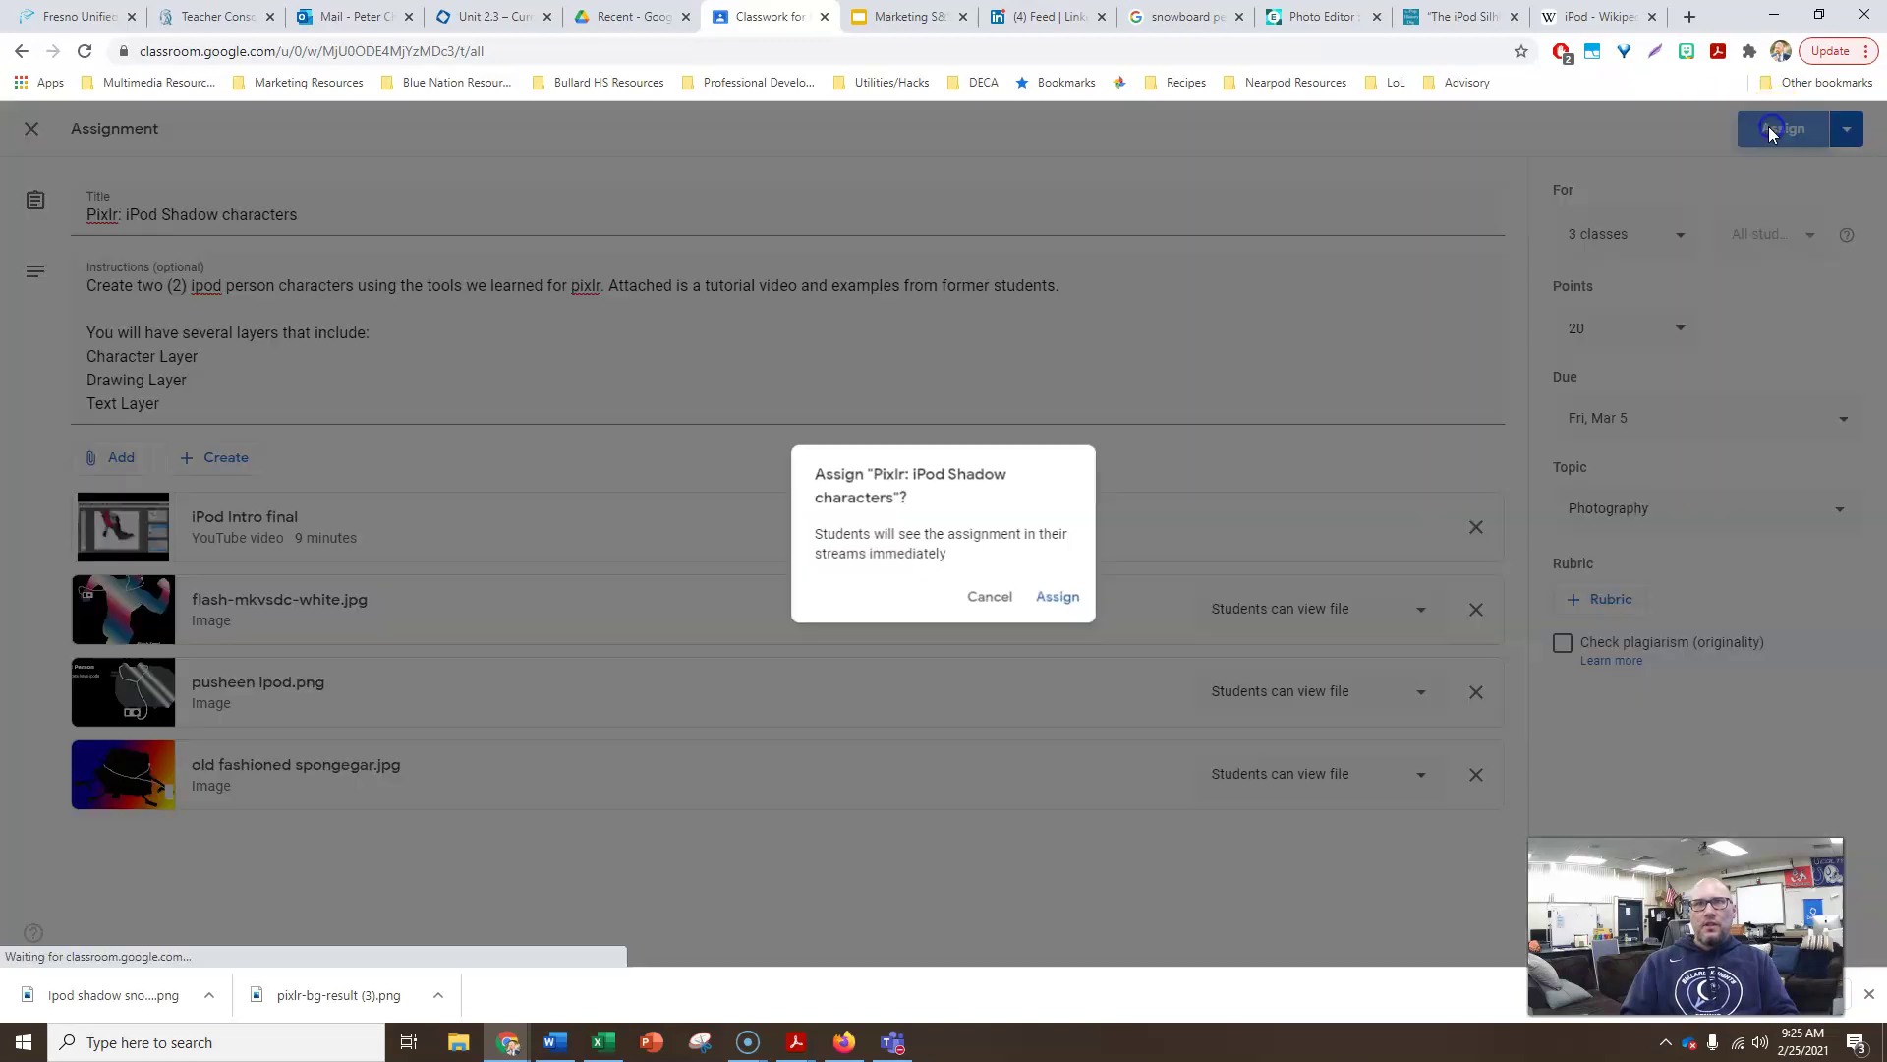
{"action": "left_click", "coordinate": [1059, 602]}
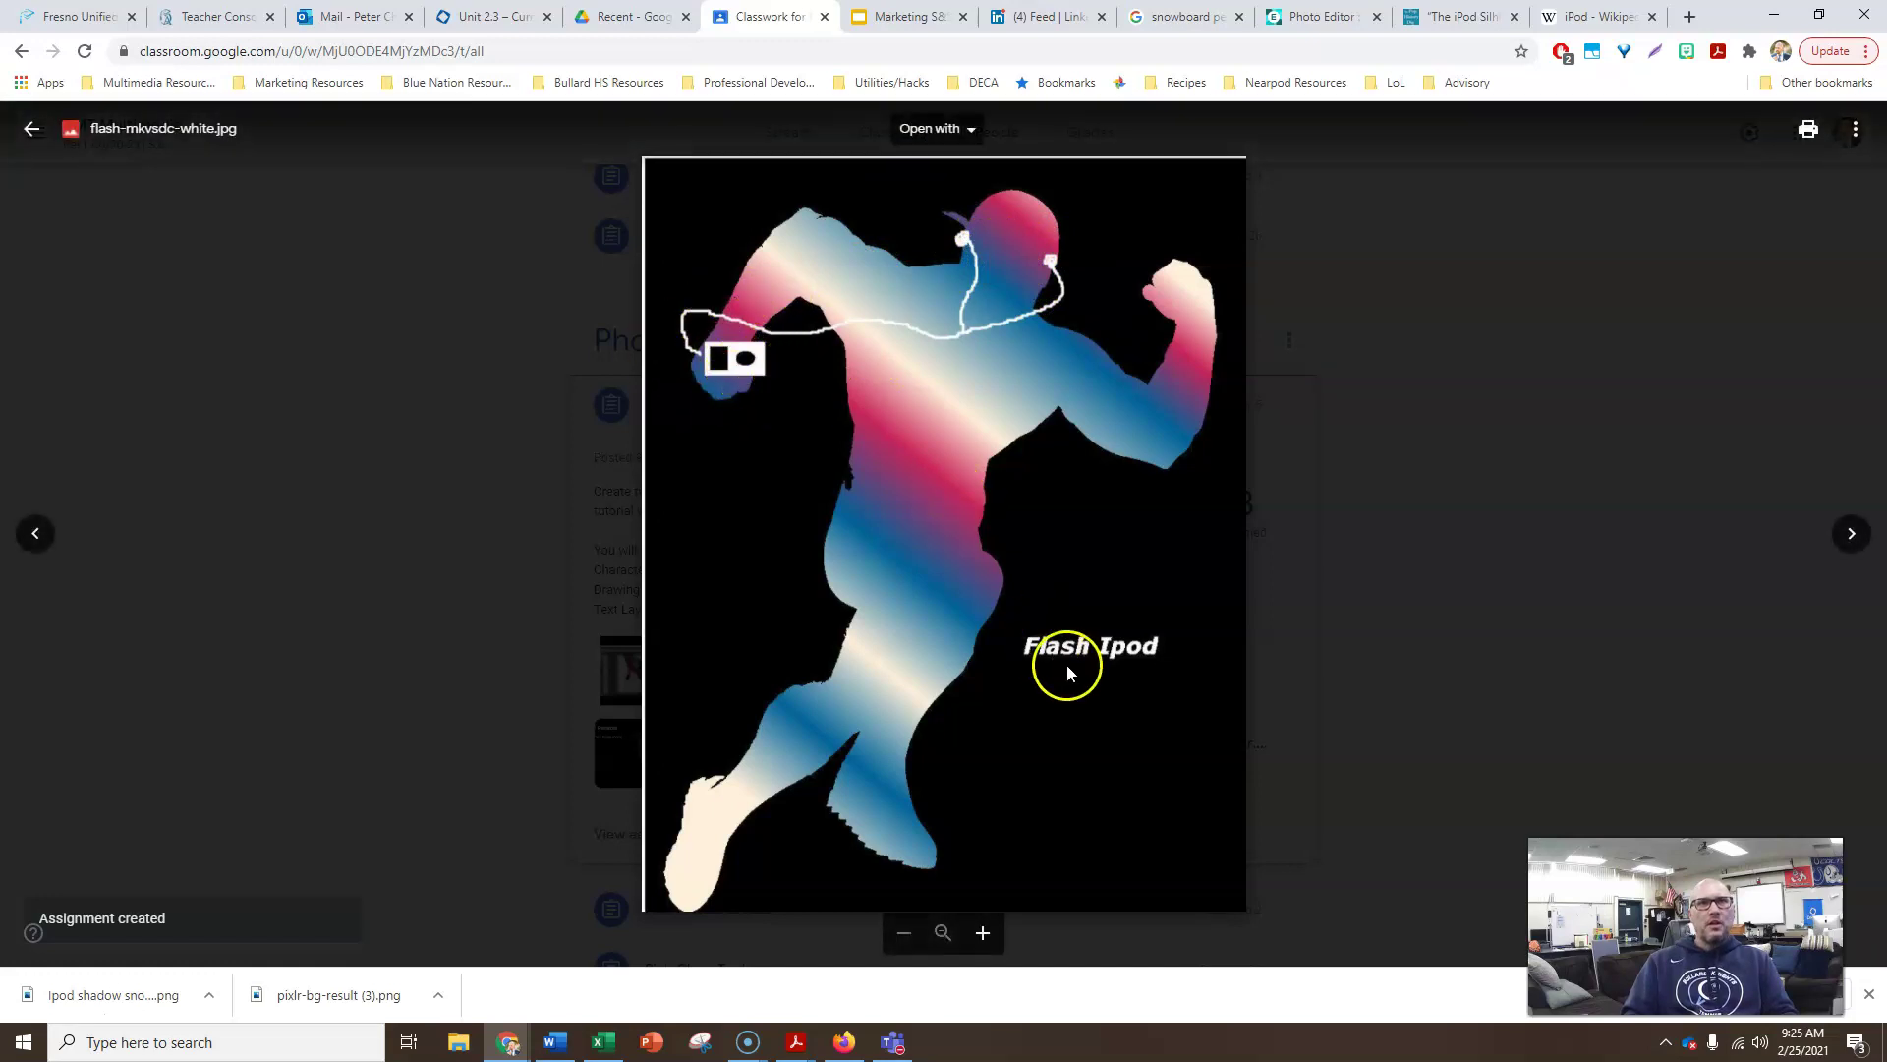
View the pusheen ipod.png and old fashioned spongegar.jpg examples, and look at "The iPod Silhouettes" article.
{"action": "left_click", "coordinate": [1832, 536]}
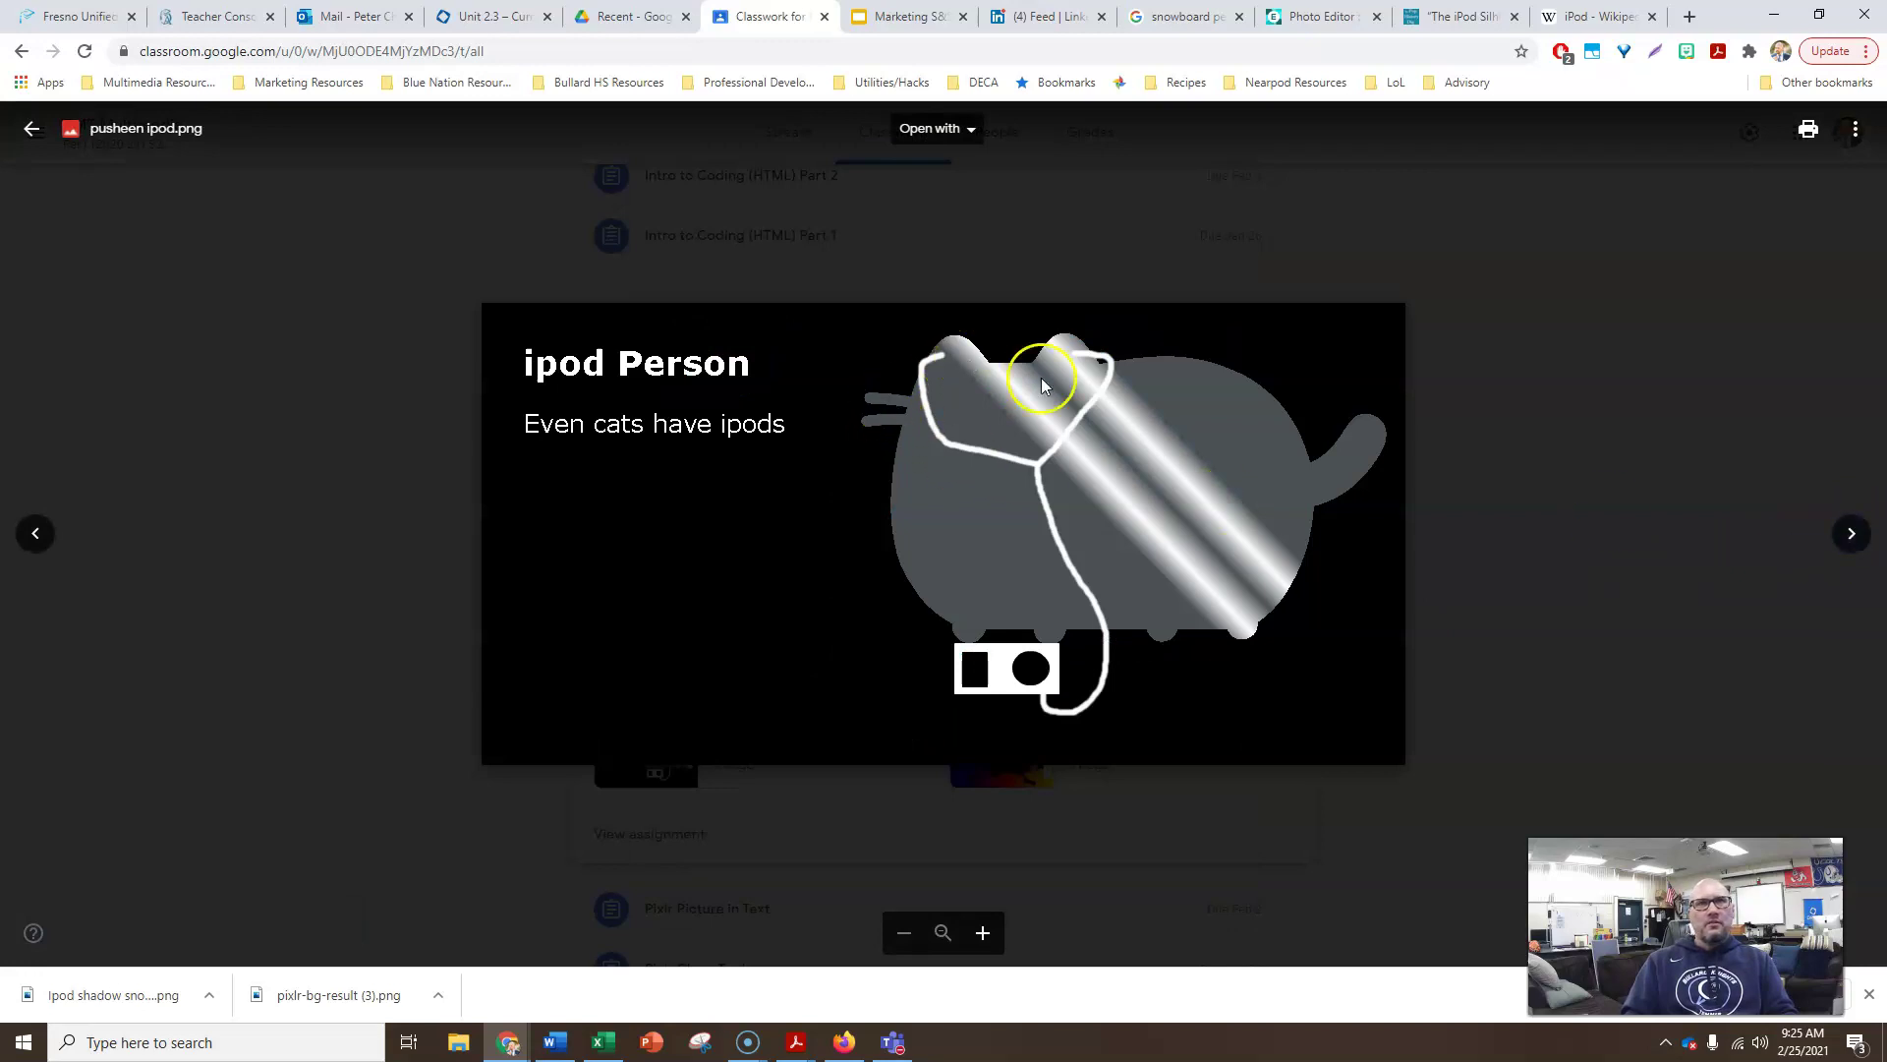
{"action": "left_click", "coordinate": [1834, 536]}
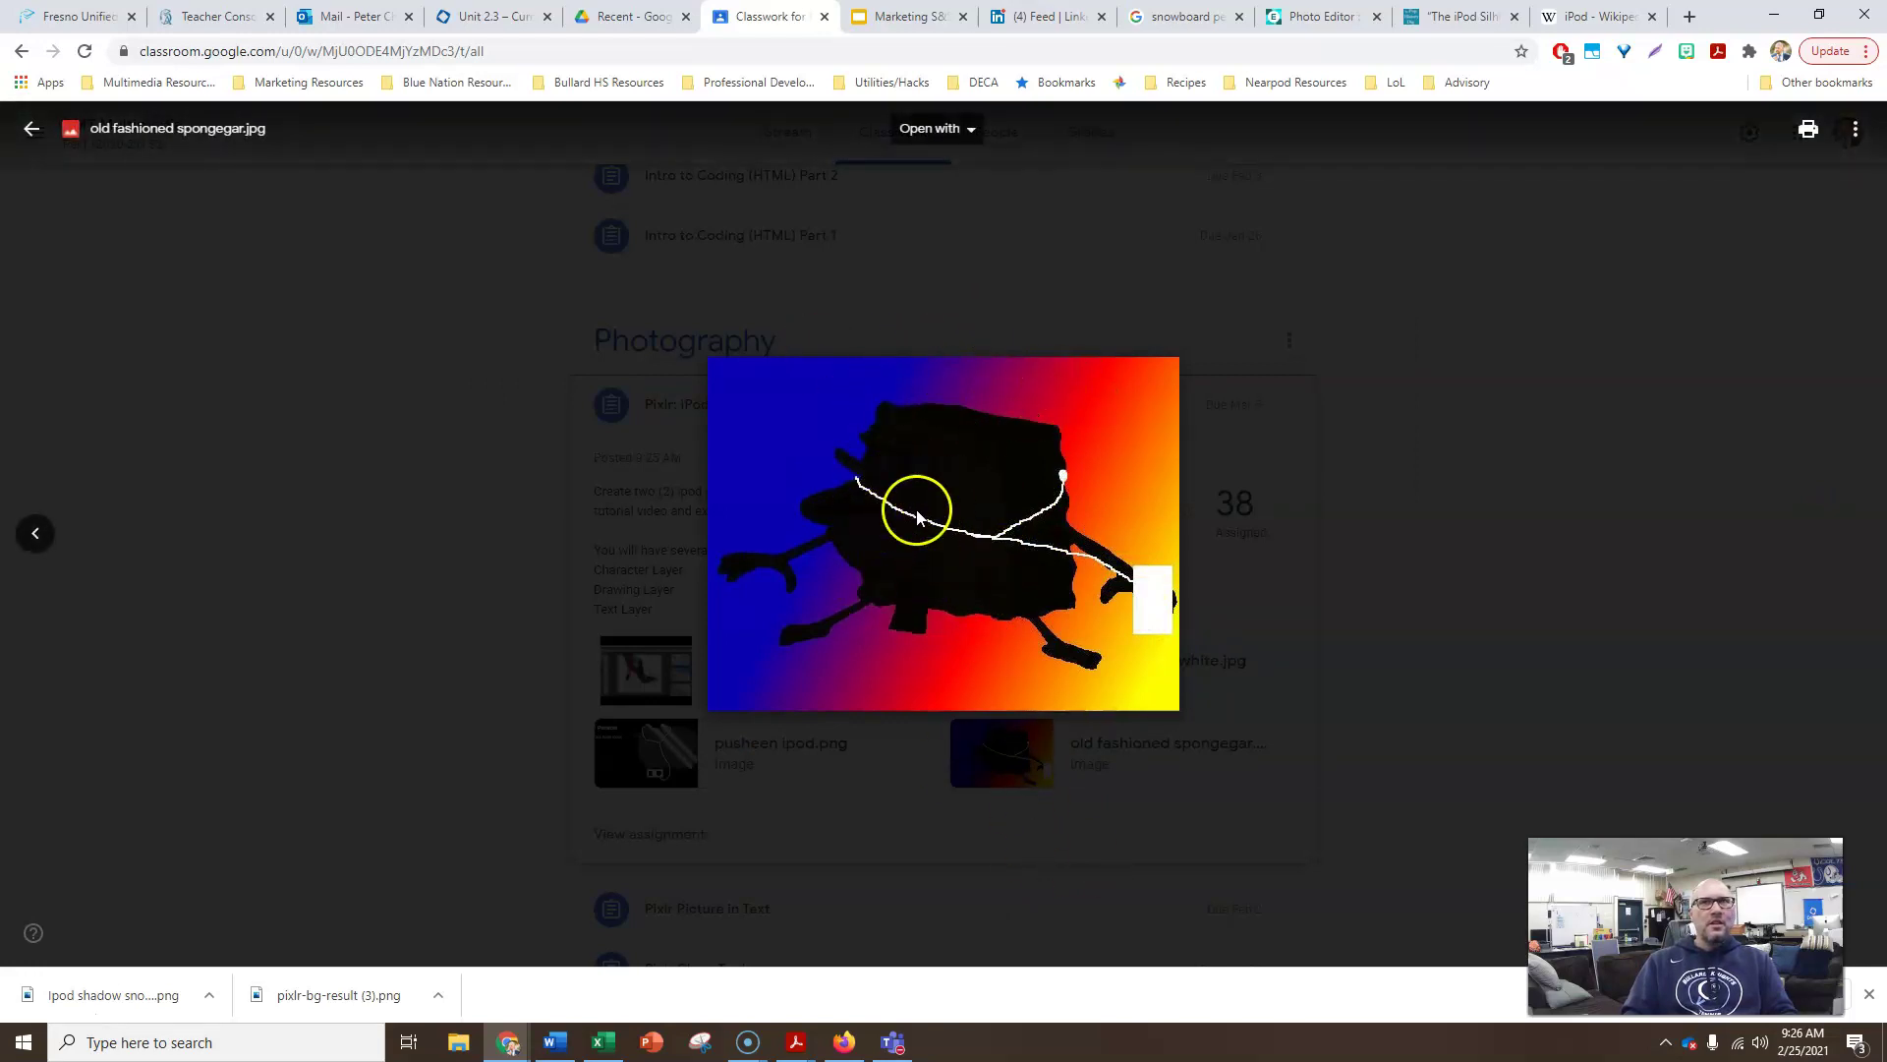
{"action": "left_click", "coordinate": [1440, 17]}
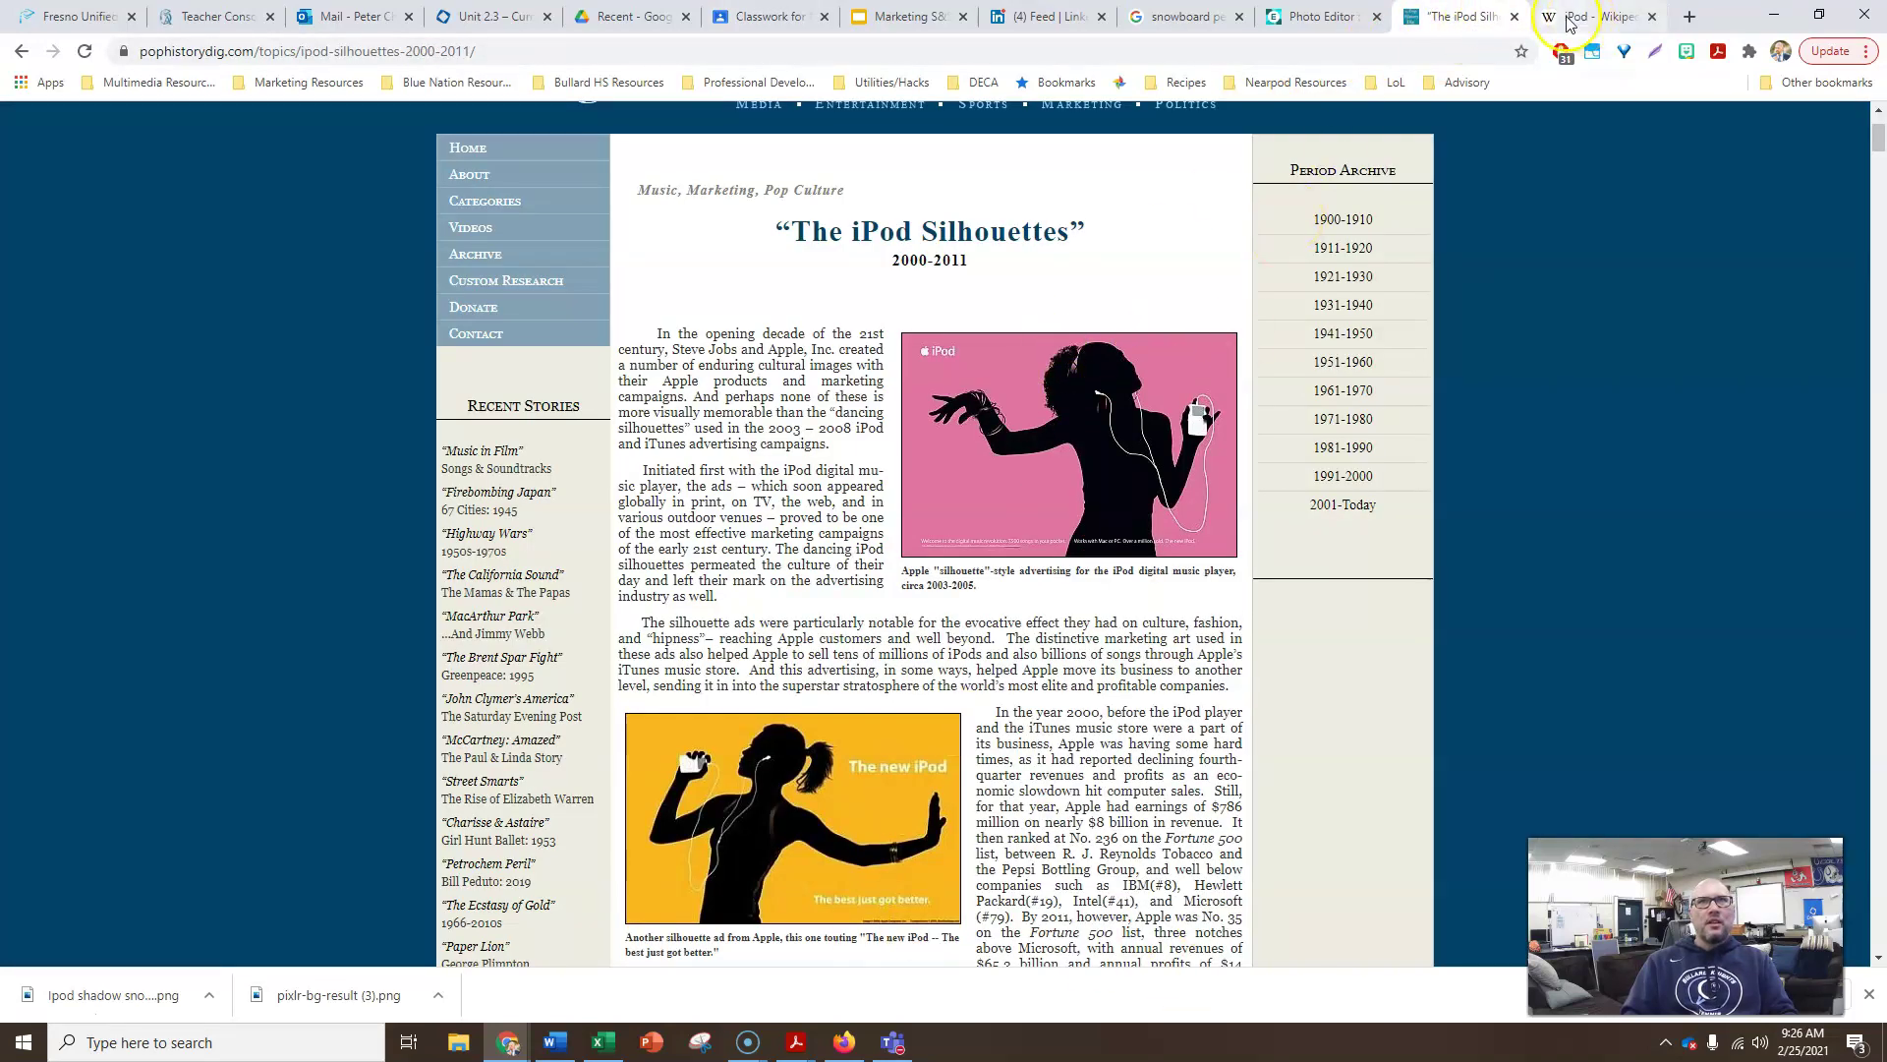
Return to Google Classroom, close the image preview, and review the posted iPod Shadow characters assignment under Photography.
{"action": "left_click", "coordinate": [744, 14]}
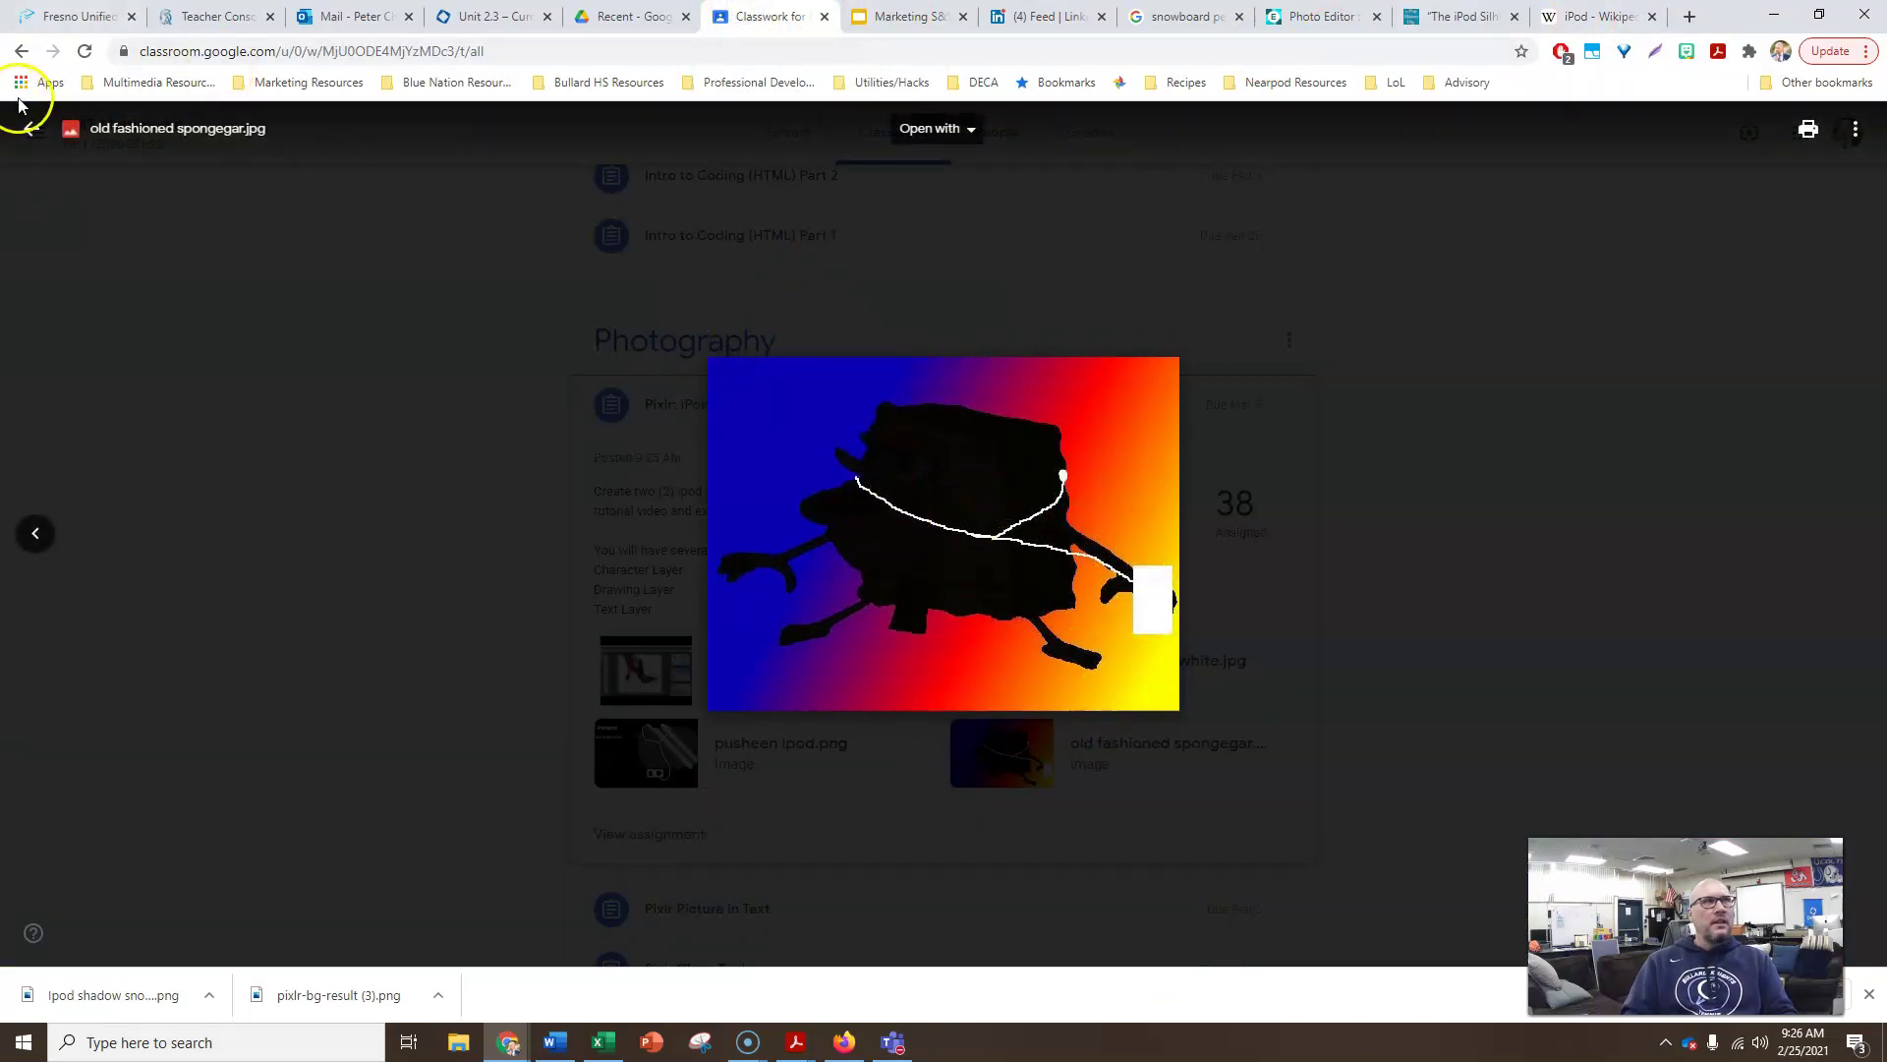
{"action": "left_click", "coordinate": [34, 131]}
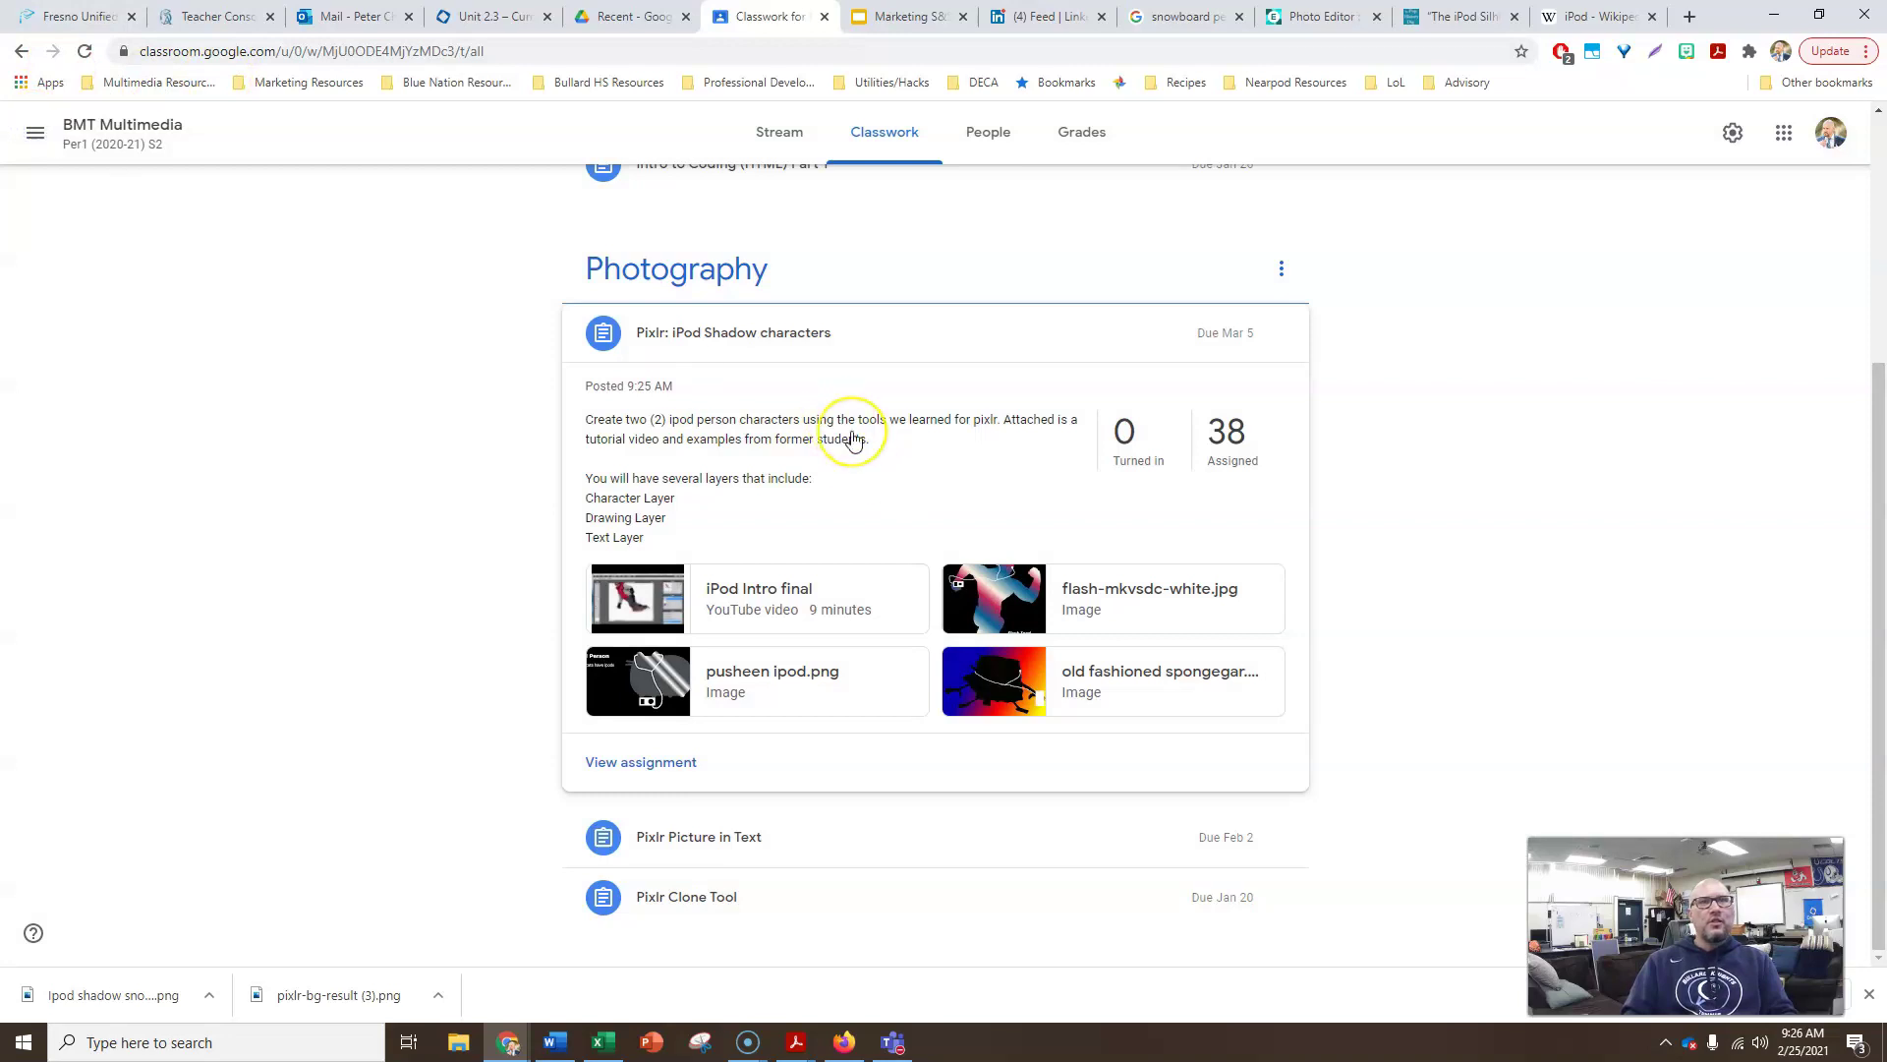
{"action": "scroll", "coordinate": [836, 472], "scroll_direction": "up", "scroll_amount": 4}
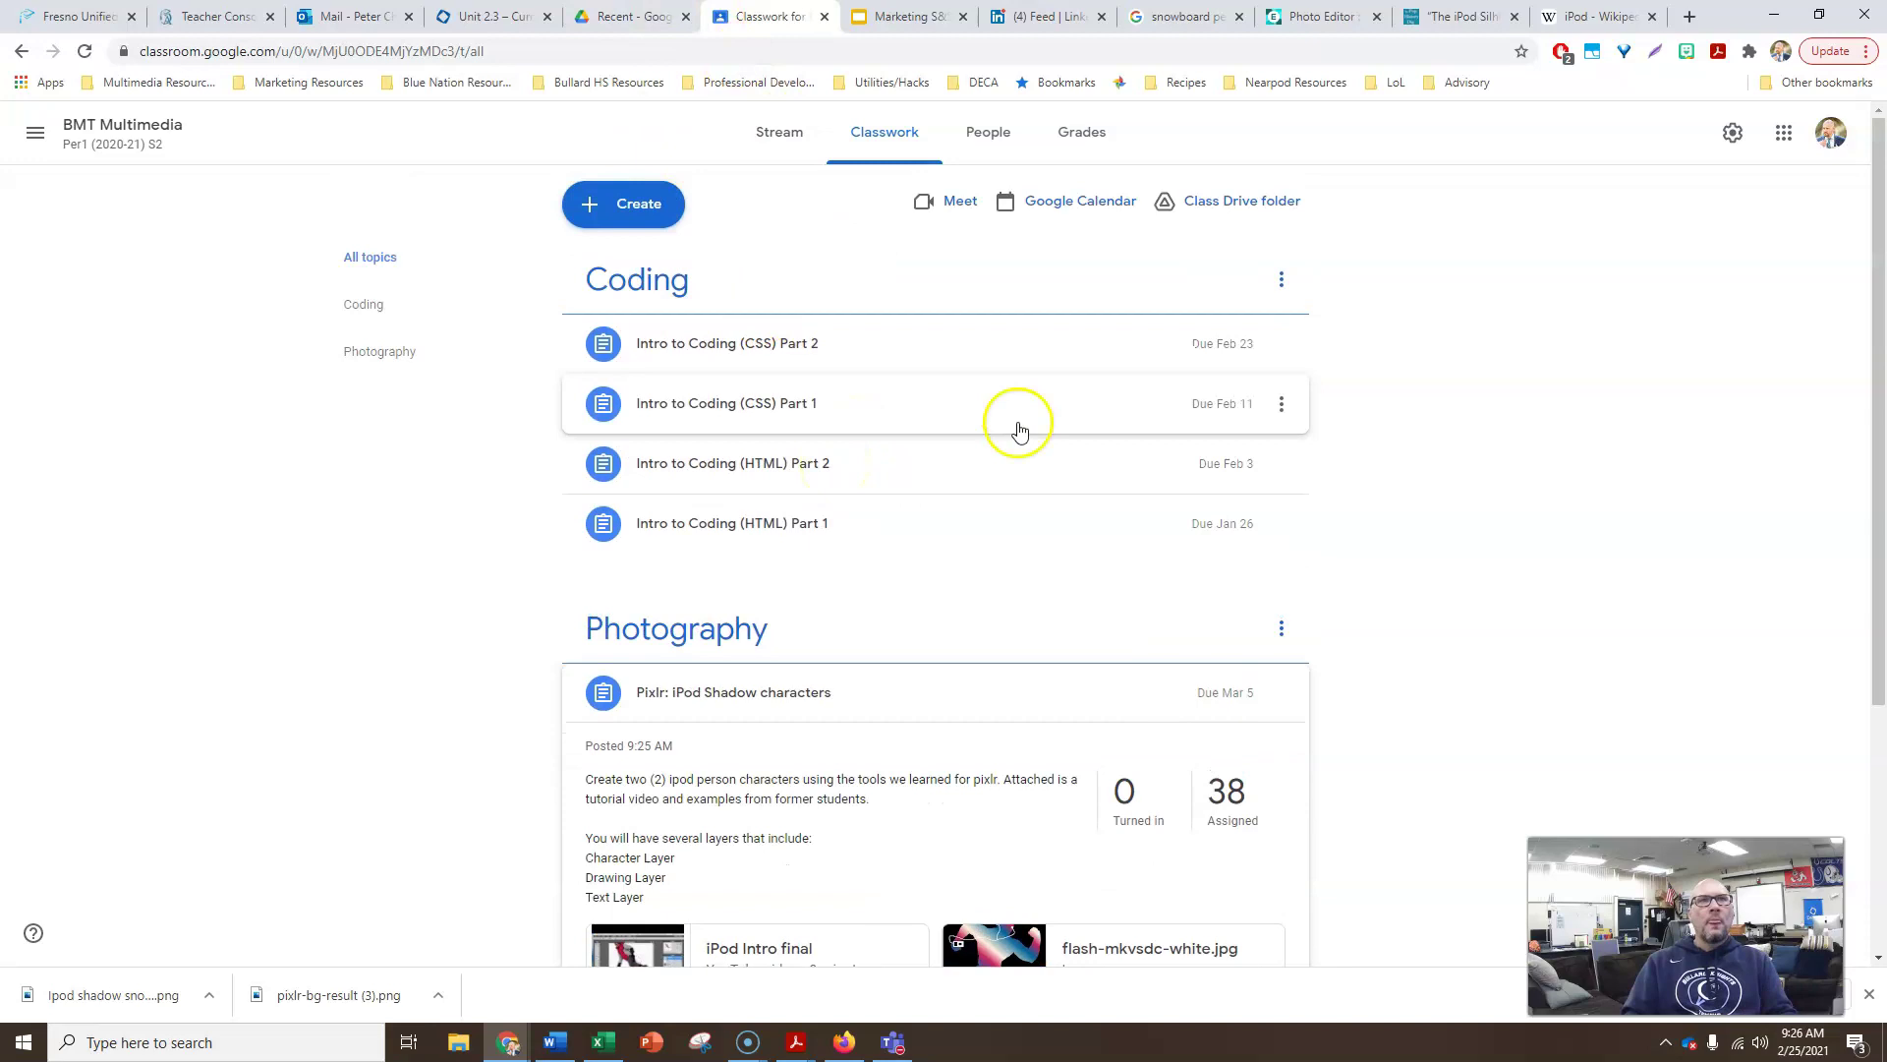
{"action": "scroll", "coordinate": [983, 443], "scroll_direction": "down", "scroll_amount": 4}
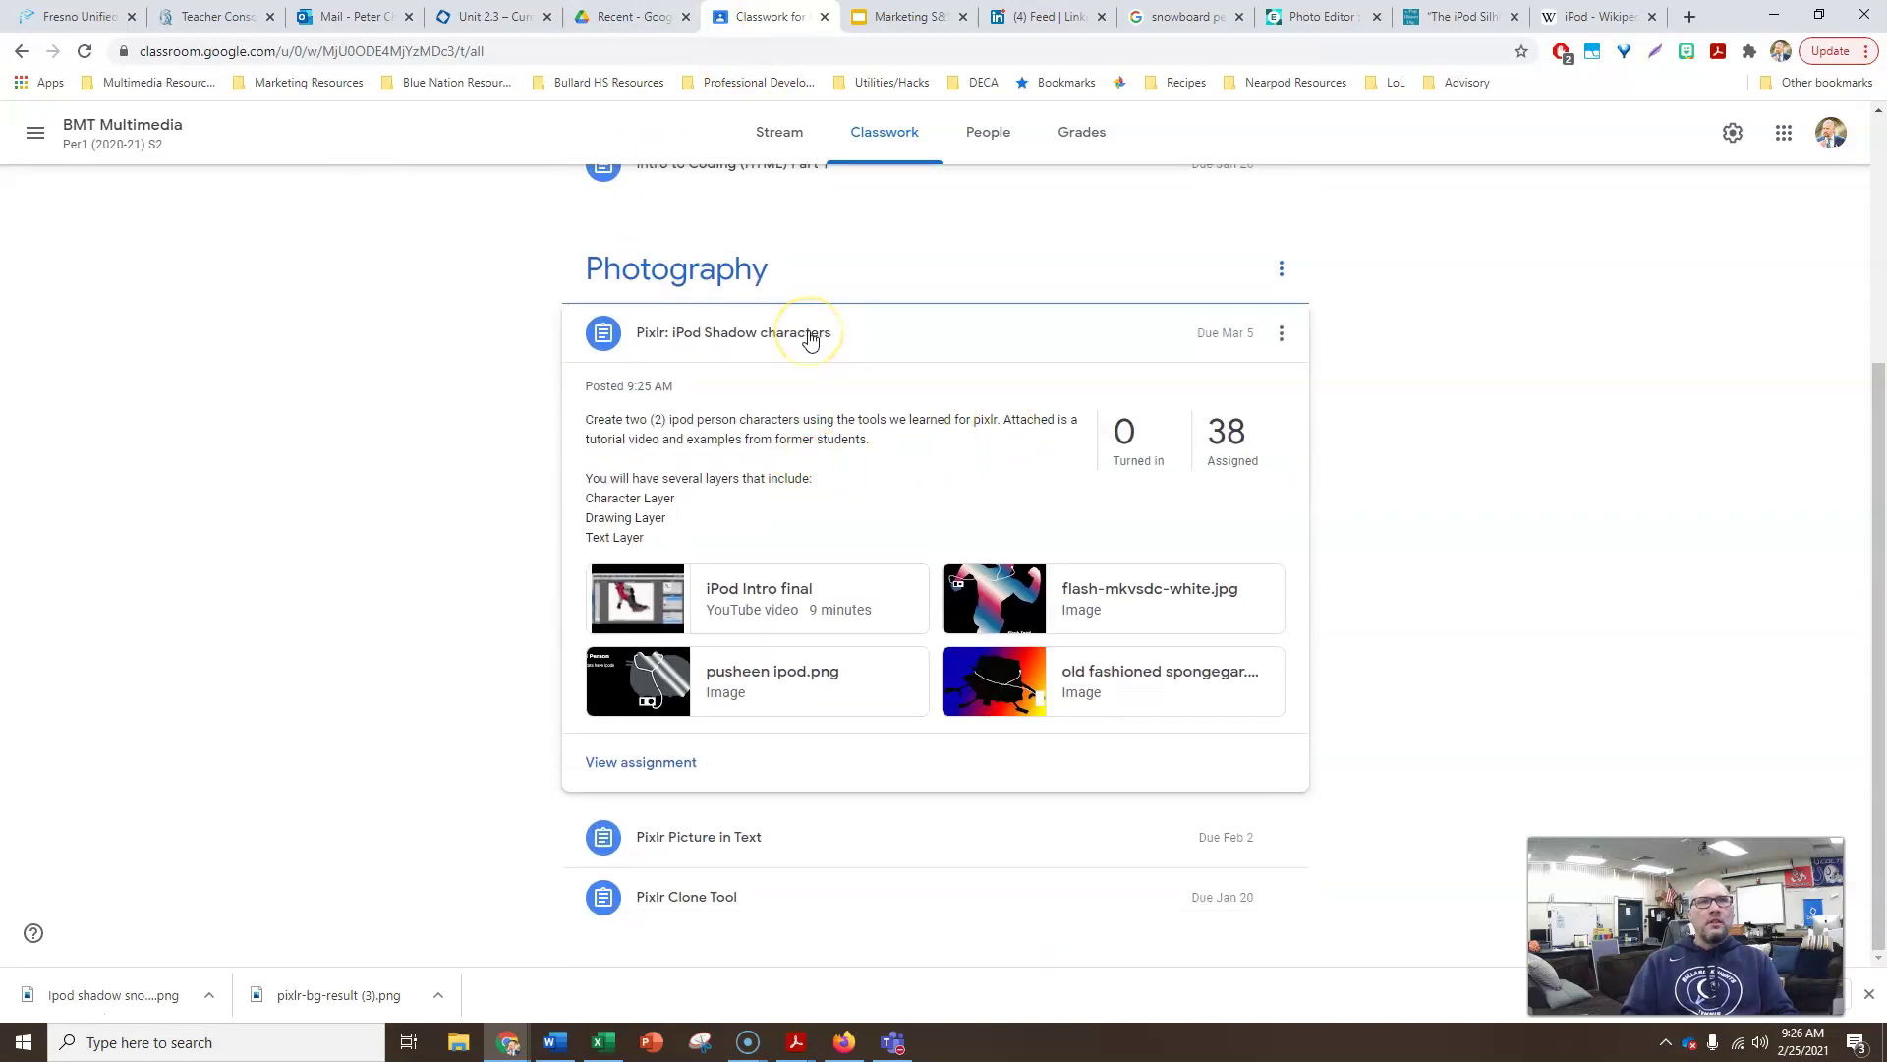